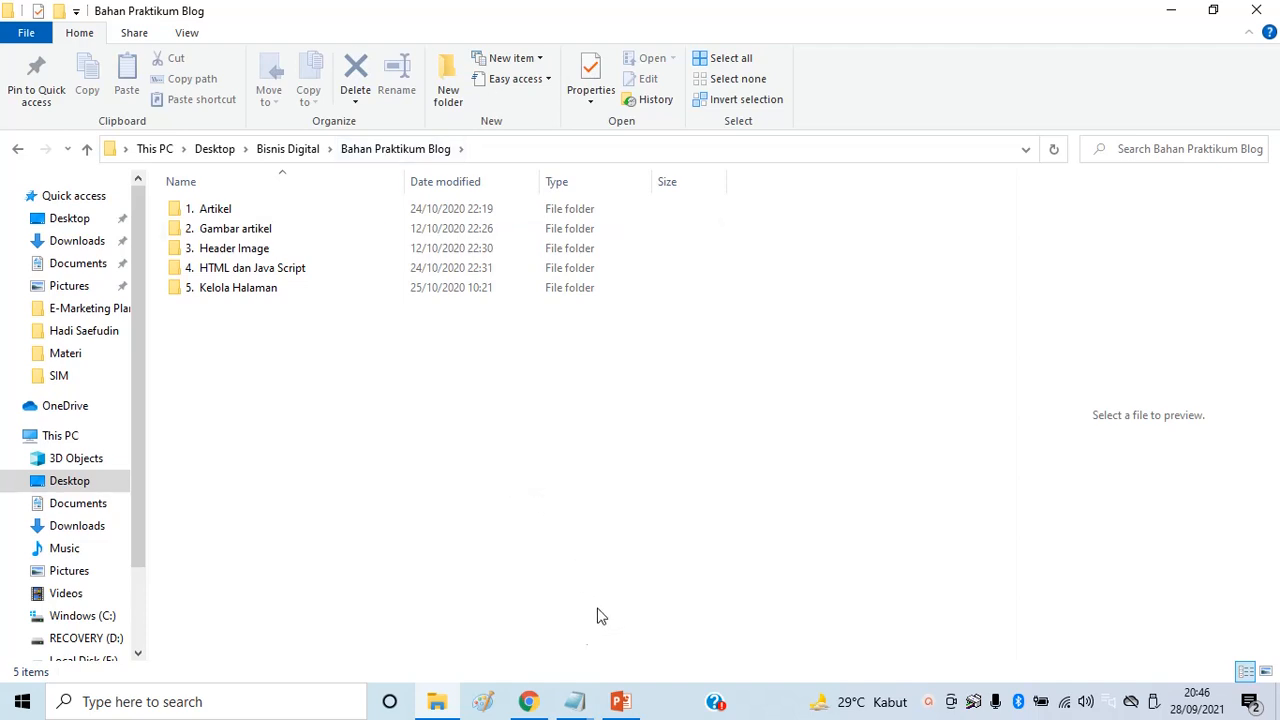
{"action": "left_click", "coordinate": [624, 702]}
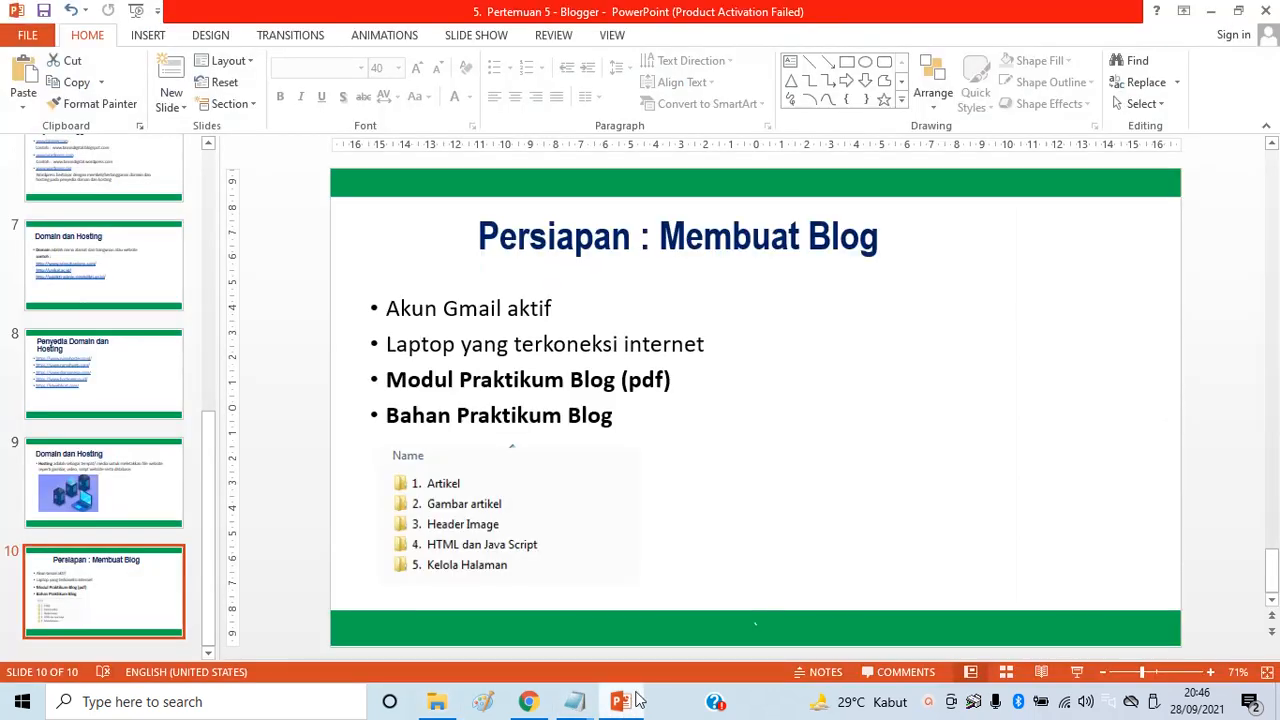
{"action": "scroll", "coordinate": [110, 450], "scroll_direction": "up", "scroll_amount": 2}
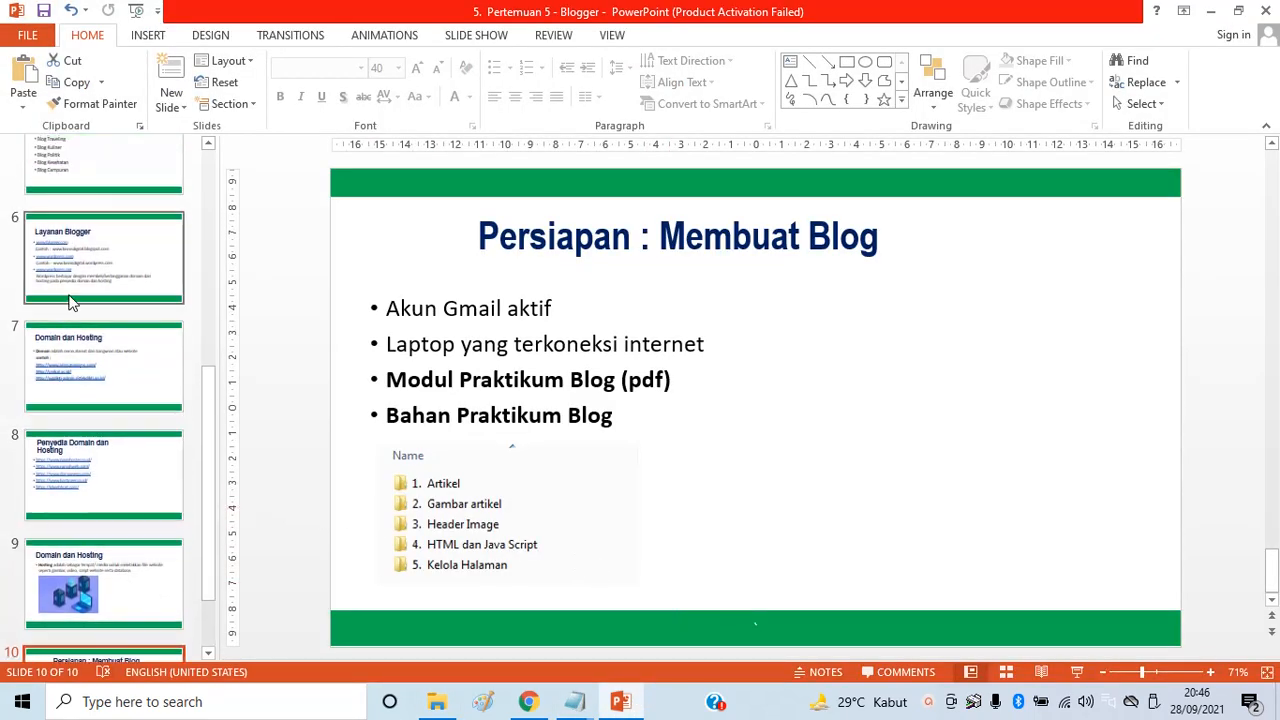
{"action": "left_click", "coordinate": [78, 243]}
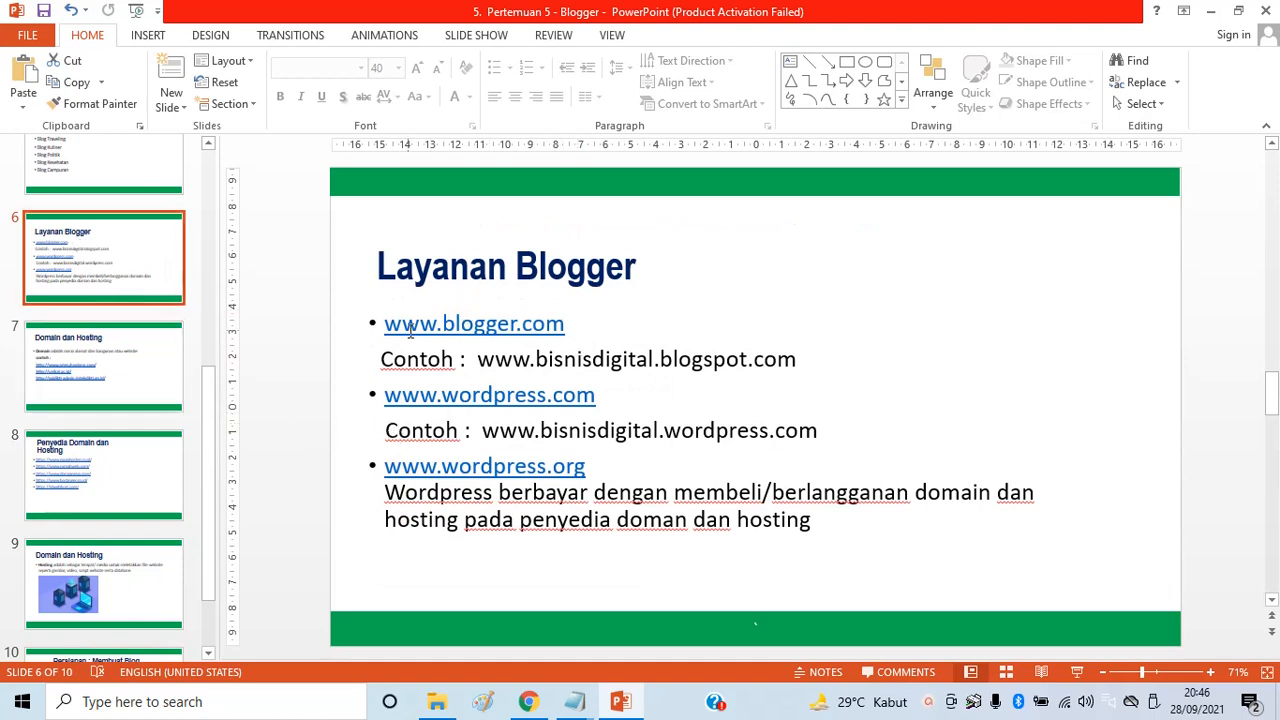
{"action": "left_click_drag", "start_coordinate": [386, 325], "coordinate": [564, 321]}
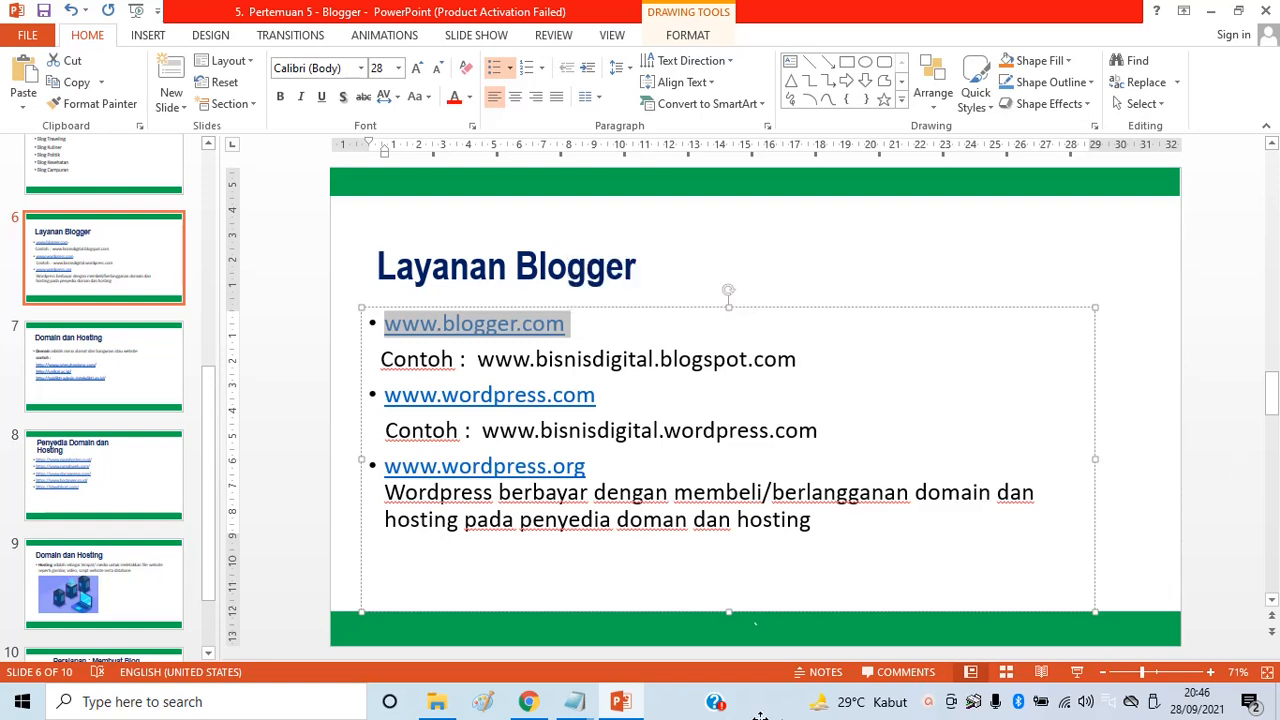
Look over the Menjadi Blogger Kreatif article in Chrome, then return to the Blogger.com about page
{"action": "left_click", "coordinate": [538, 709]}
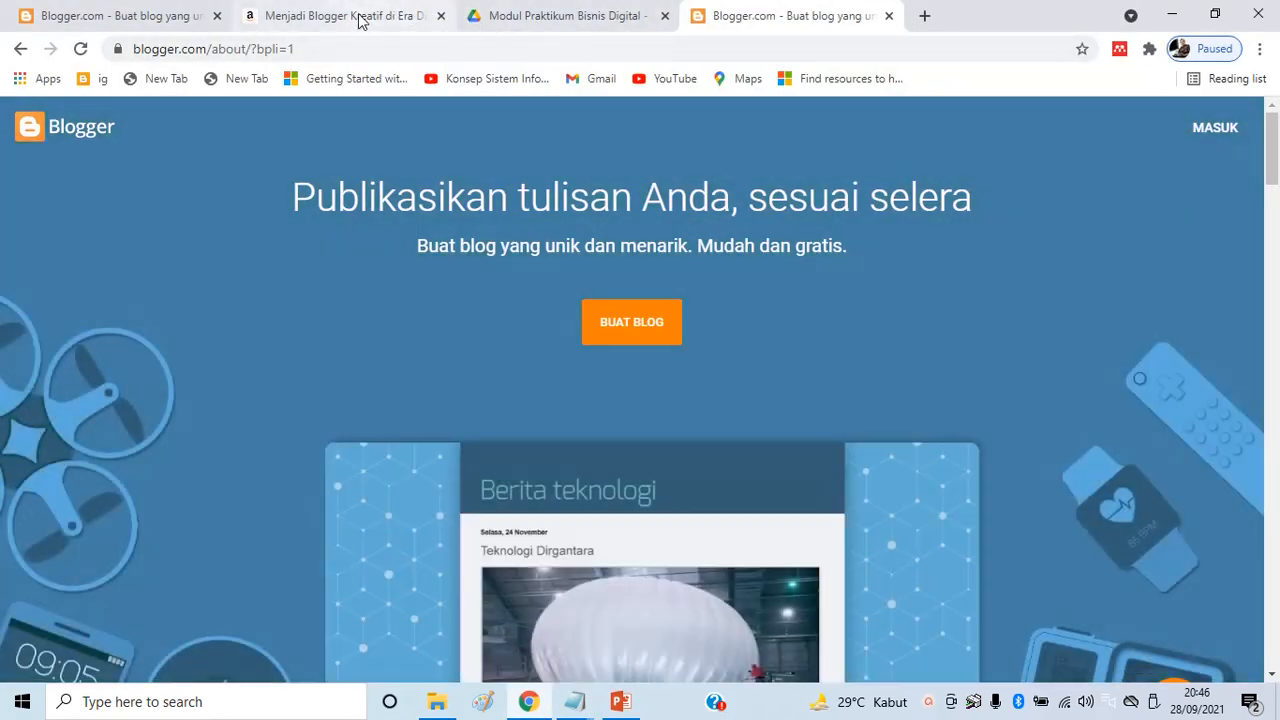
{"action": "left_click", "coordinate": [362, 20]}
{"action": "scroll", "coordinate": [521, 433], "scroll_direction": "up", "scroll_amount": 20}
{"action": "scroll", "coordinate": [519, 432], "scroll_direction": "up", "scroll_amount": 1}
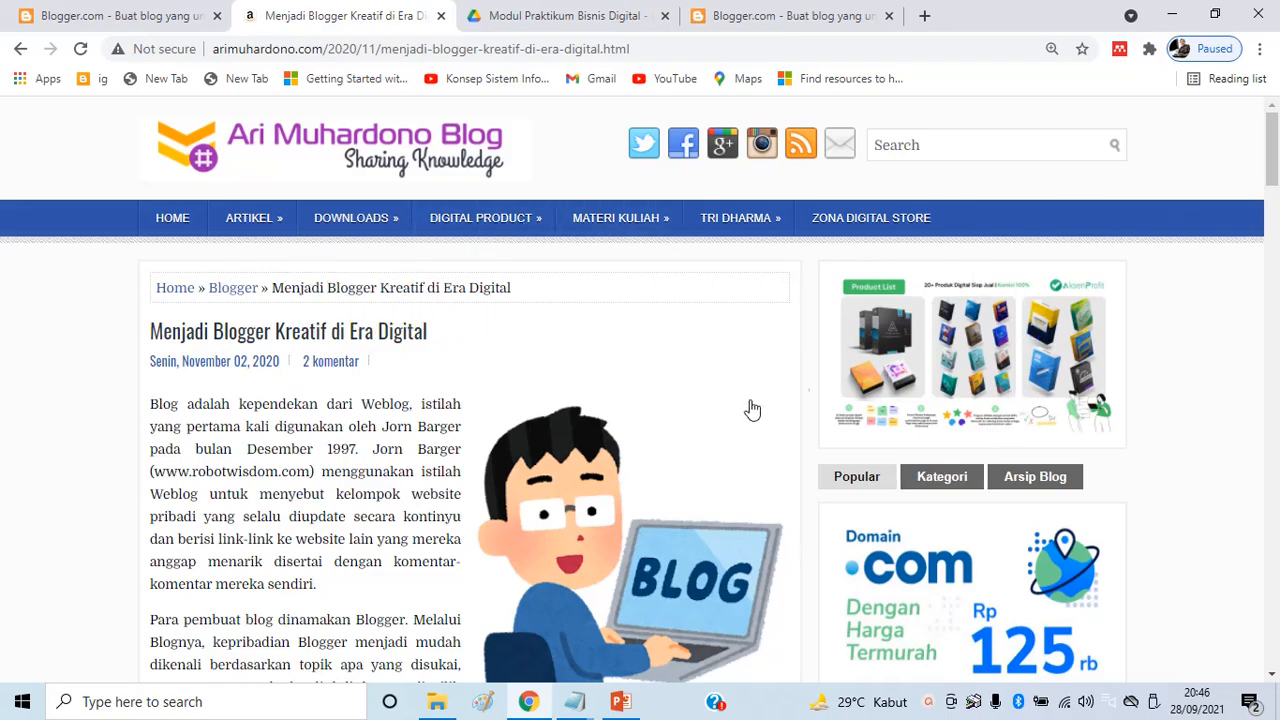
{"action": "scroll", "coordinate": [1074, 434], "scroll_direction": "down", "scroll_amount": 8}
{"action": "scroll", "coordinate": [1113, 512], "scroll_direction": "up", "scroll_amount": 8}
{"action": "left_click", "coordinate": [762, 16]}
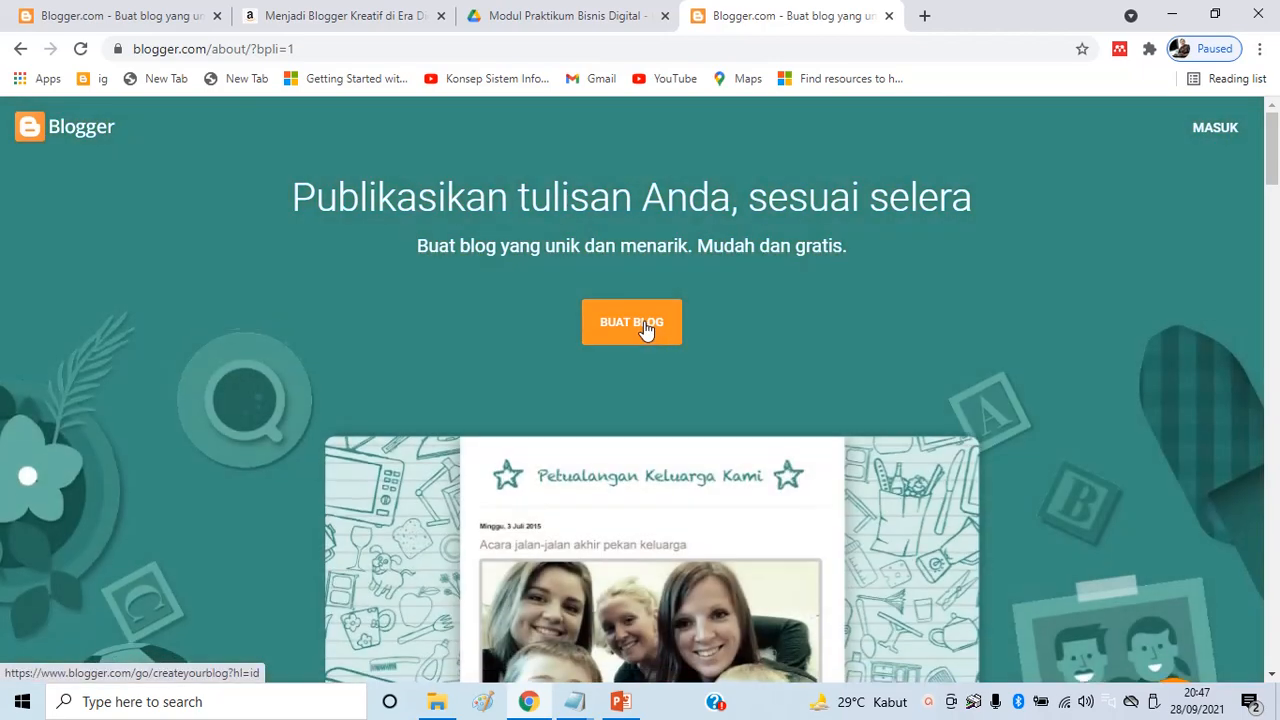
Start a new blog via BUAT BLOG and enter a different Google account's gmail.com address
{"action": "left_click", "coordinate": [645, 331]}
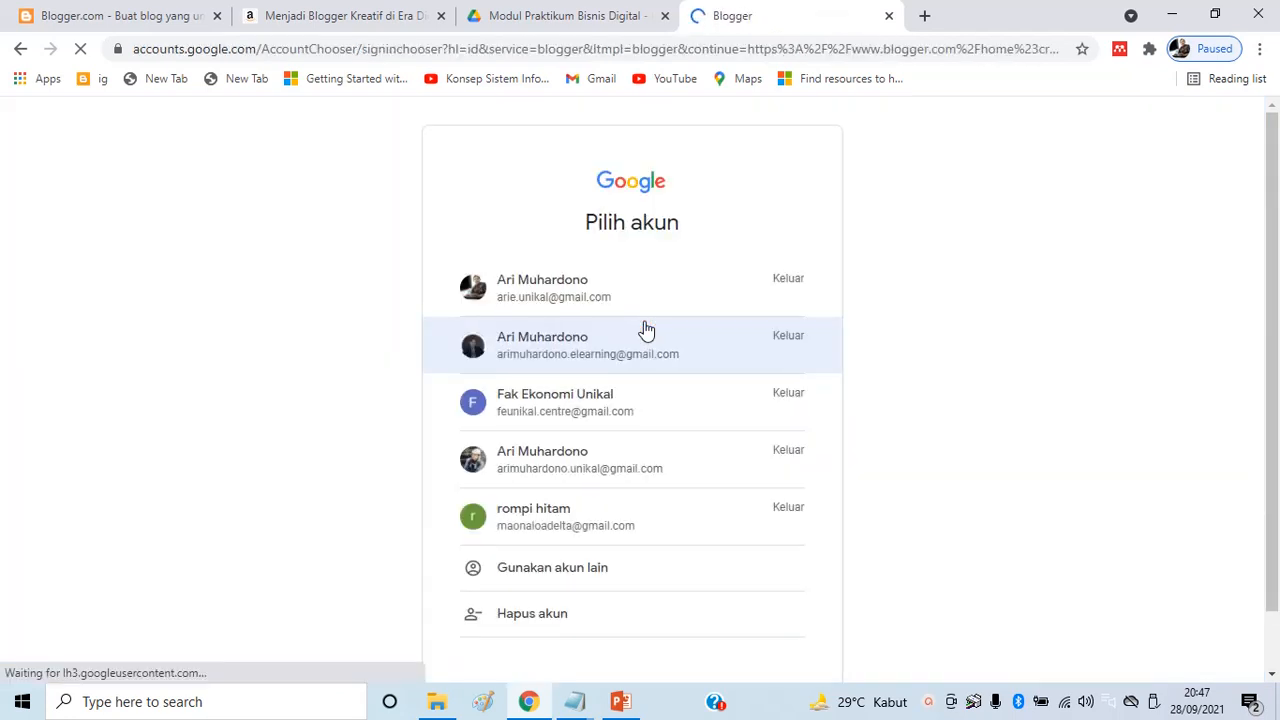
{"action": "scroll", "coordinate": [831, 434], "scroll_direction": "down", "scroll_amount": 2}
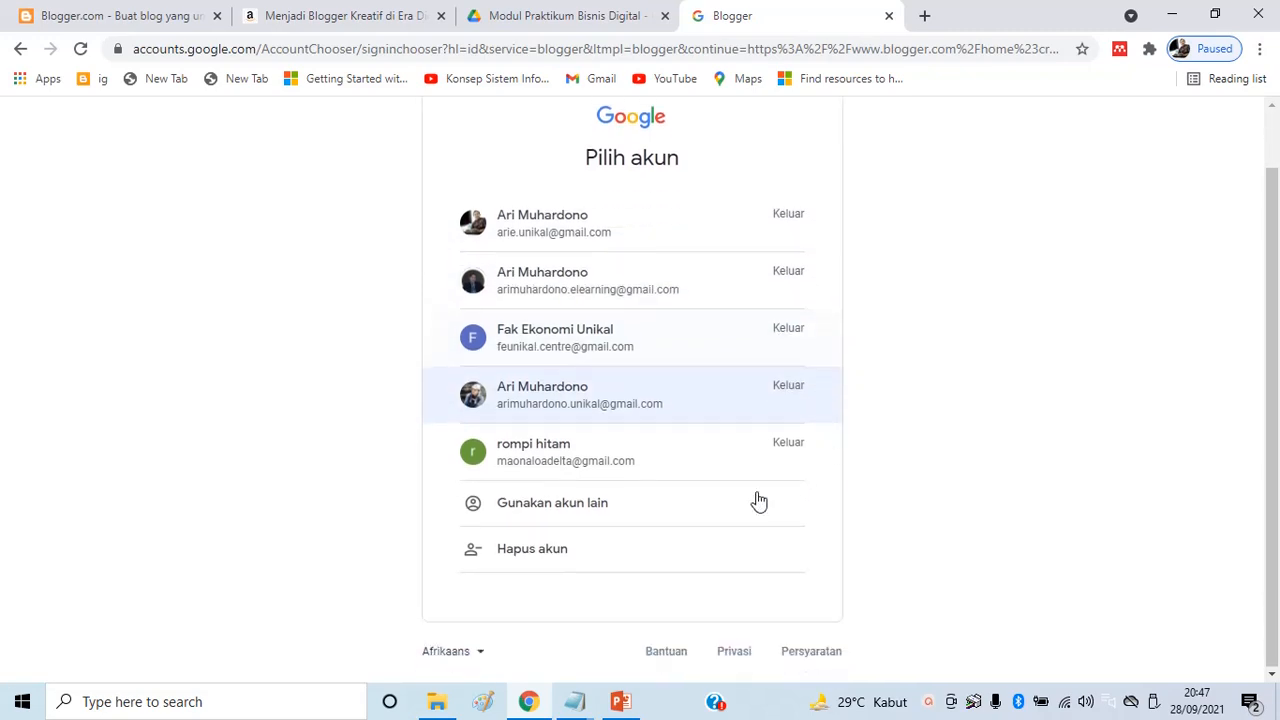
{"action": "left_click", "coordinate": [557, 512]}
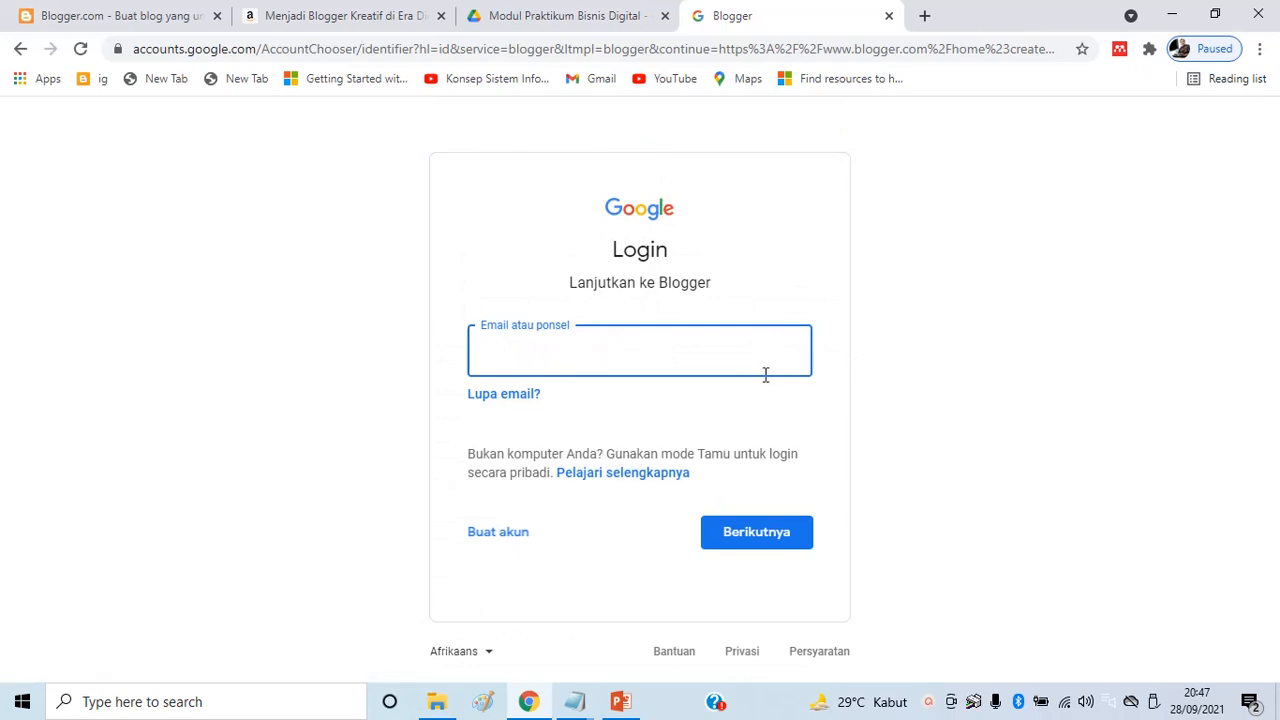
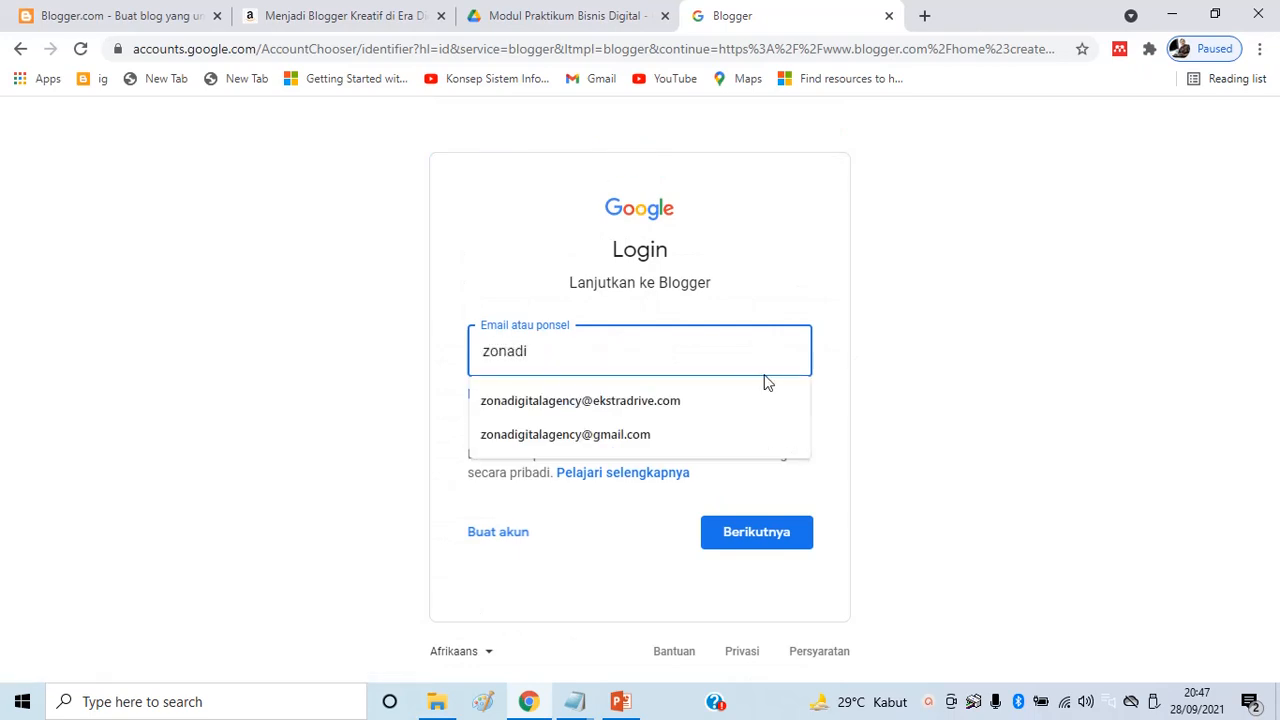
{"action": "key", "text": "Down"}
{"action": "key", "text": "Down"}
{"action": "key", "text": "Return"}
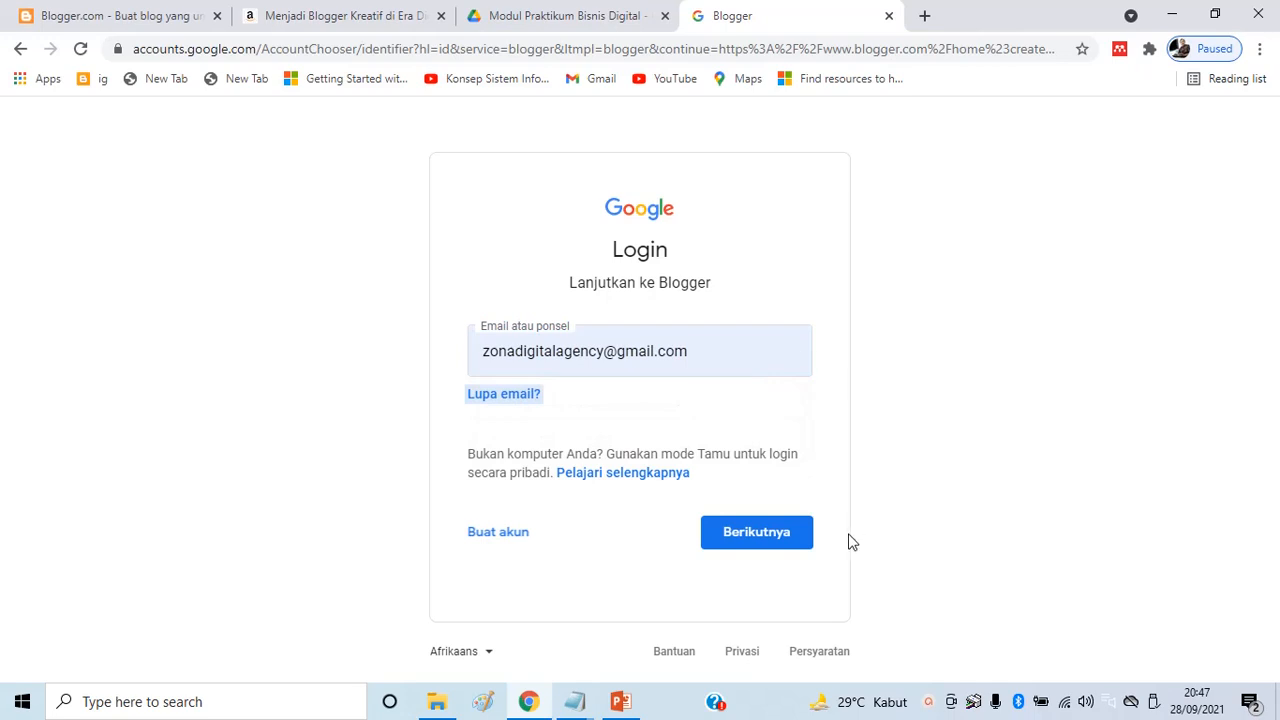
{"action": "left_click", "coordinate": [790, 540]}
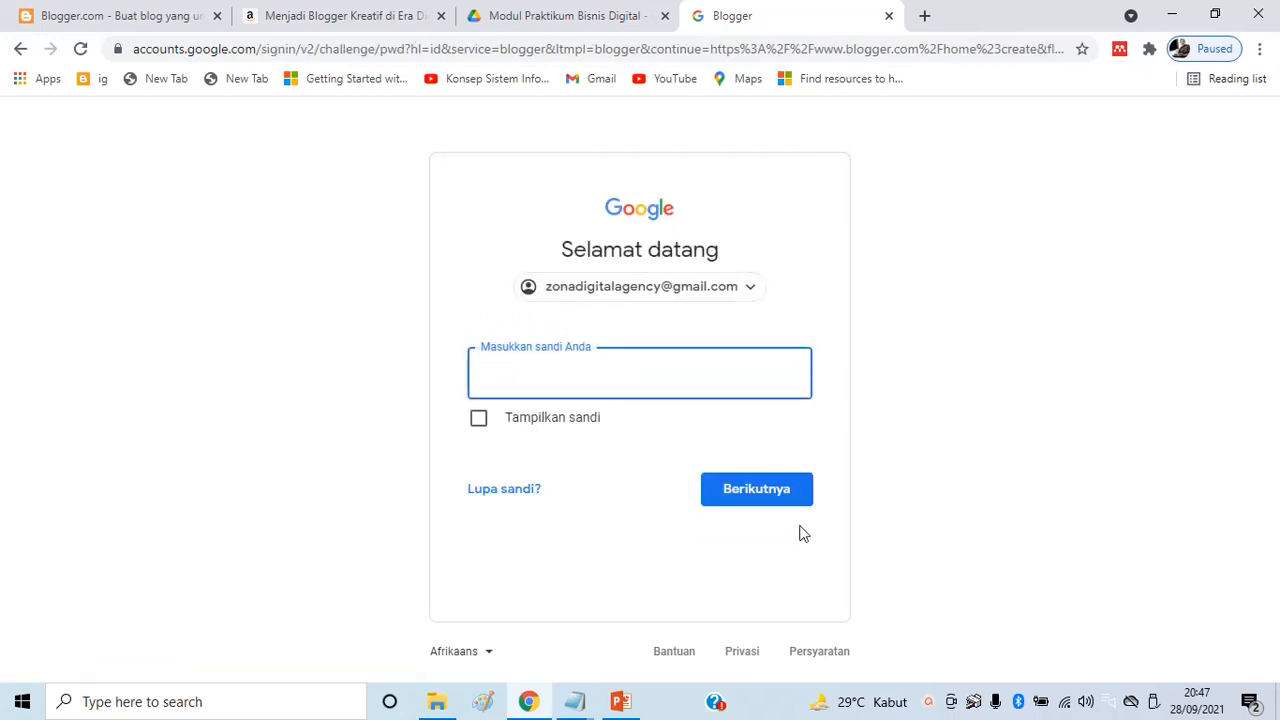
Enter the account password and sign in
{"action": "type", "text": "•••••"}
{"action": "key", "text": "BackSpace"}
{"action": "key", "text": "BackSpace"}
{"action": "key", "text": "BackSpace"}
{"action": "key", "text": "BackSpace"}
{"action": "key", "text": "BackSpace"}
{"action": "type", "text": "••••••••••"}
{"action": "left_click", "coordinate": [786, 499]}
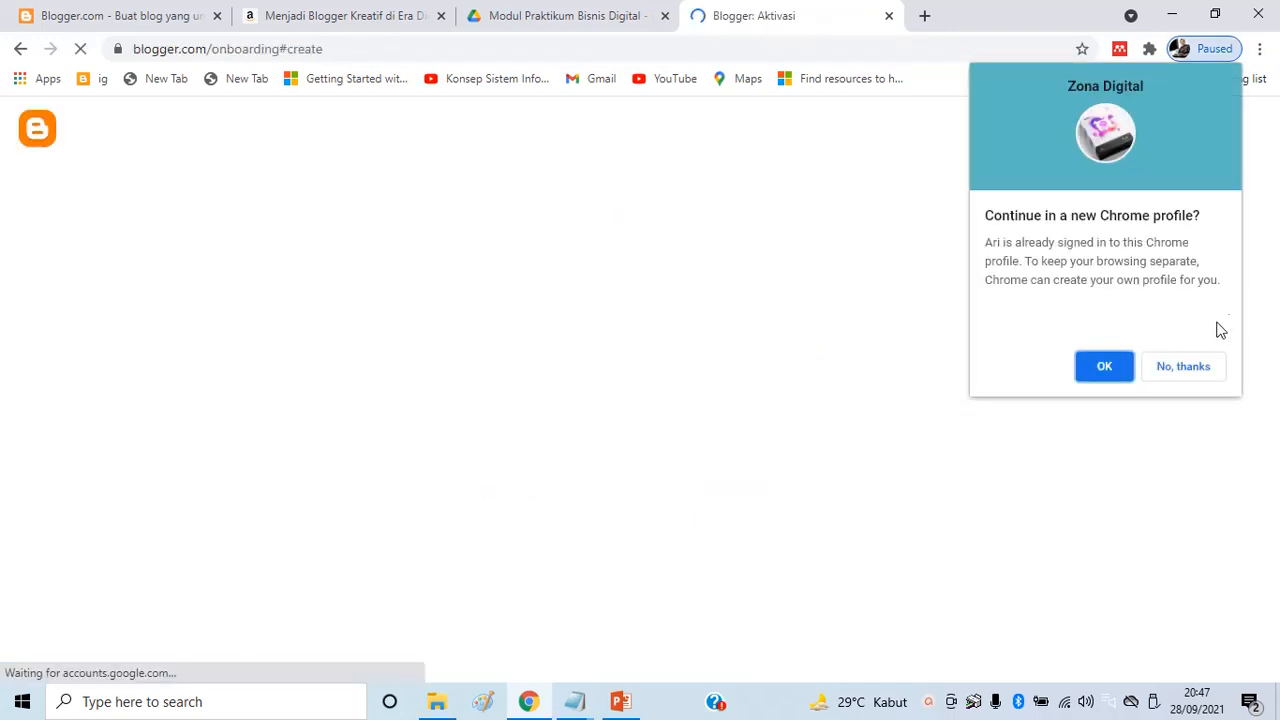
Decline the Chrome profile offer and title the blog with the author's name followed by 'Blog'
{"action": "left_click", "coordinate": [1166, 368]}
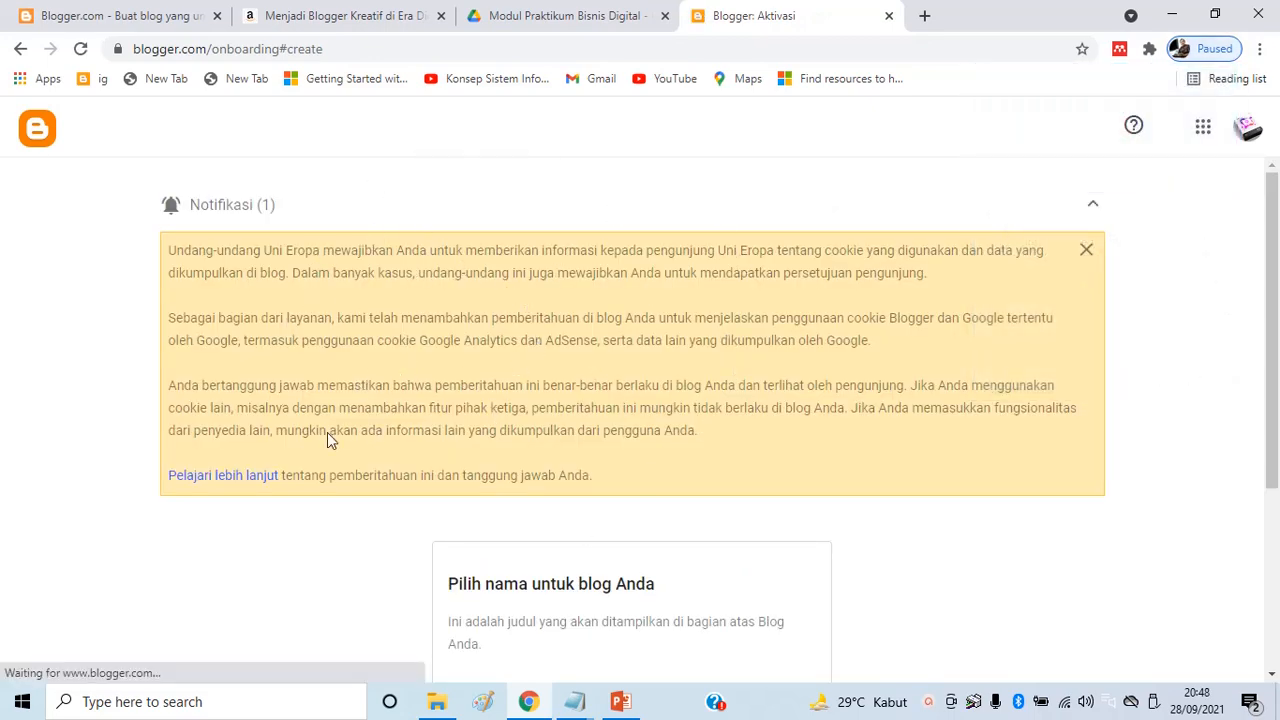
{"action": "scroll", "coordinate": [915, 232], "scroll_direction": "down", "scroll_amount": 3}
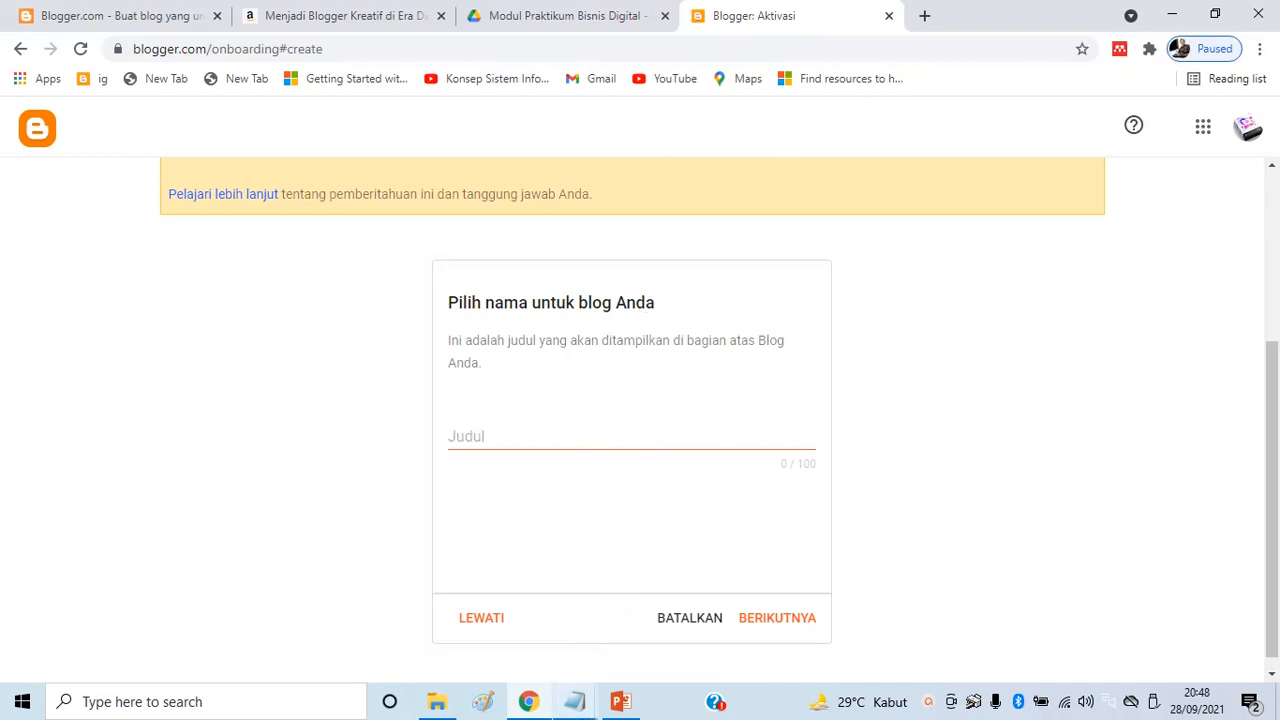
{"action": "mouse_move", "coordinate": [579, 710]}
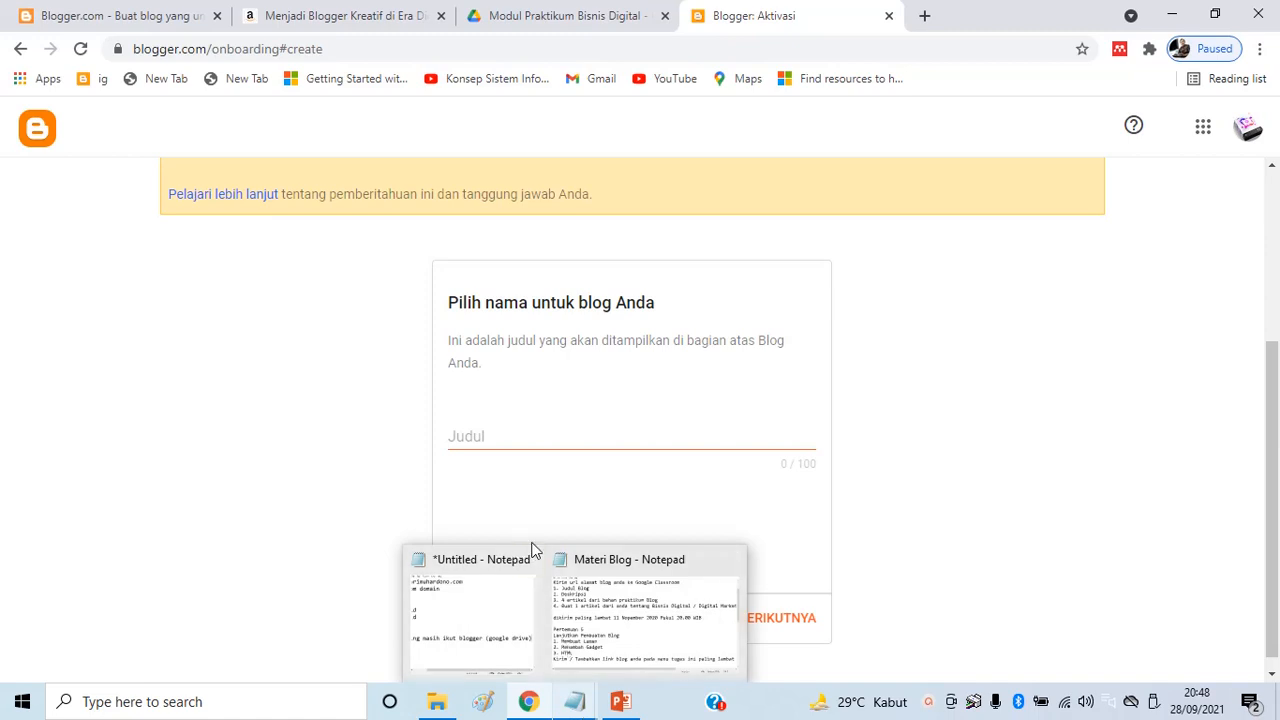
{"action": "left_click", "coordinate": [506, 427]}
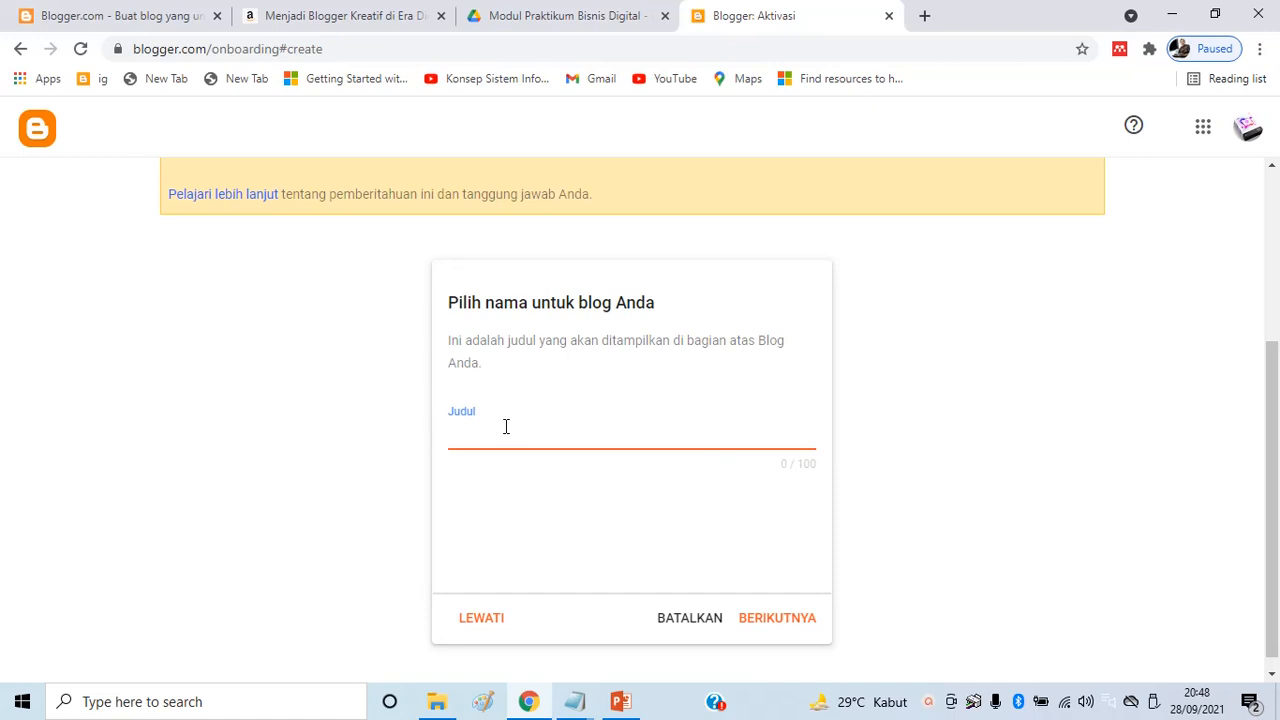
{"action": "type", "text": "Ari Muhardono Blog"}
{"action": "left_click_drag", "start_coordinate": [548, 437], "coordinate": [405, 456]}
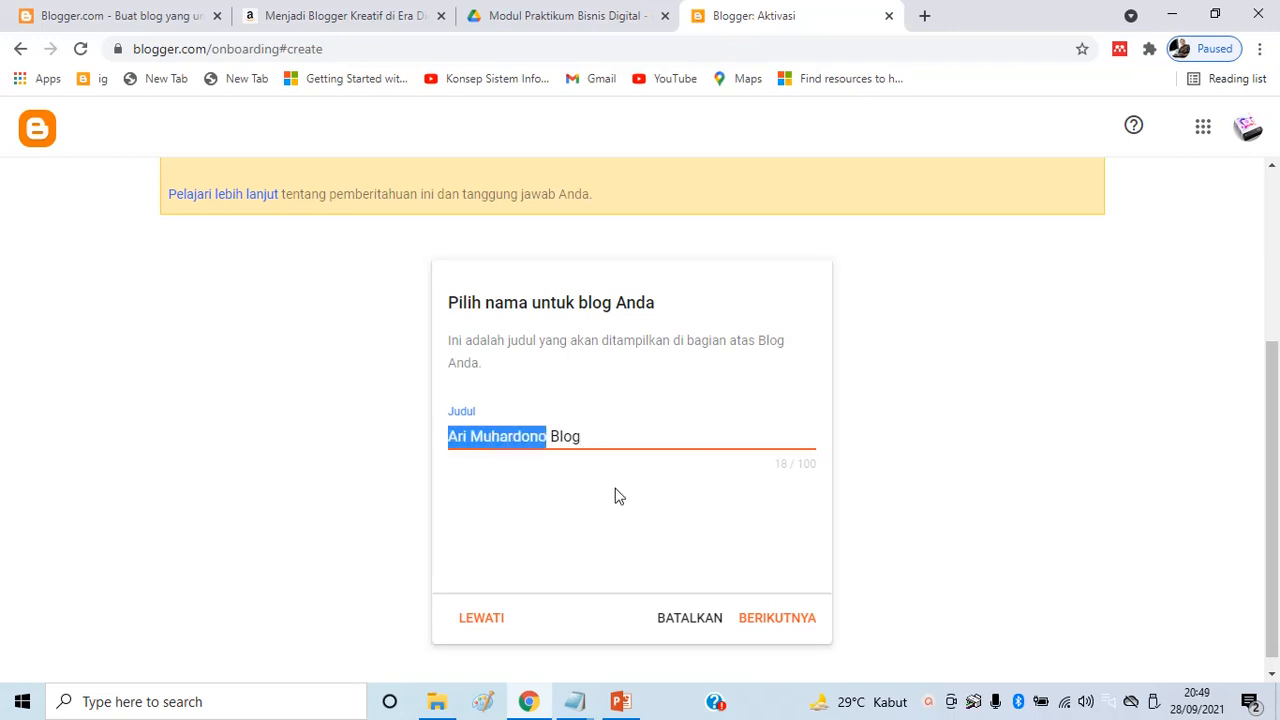
{"action": "left_click", "coordinate": [797, 622]}
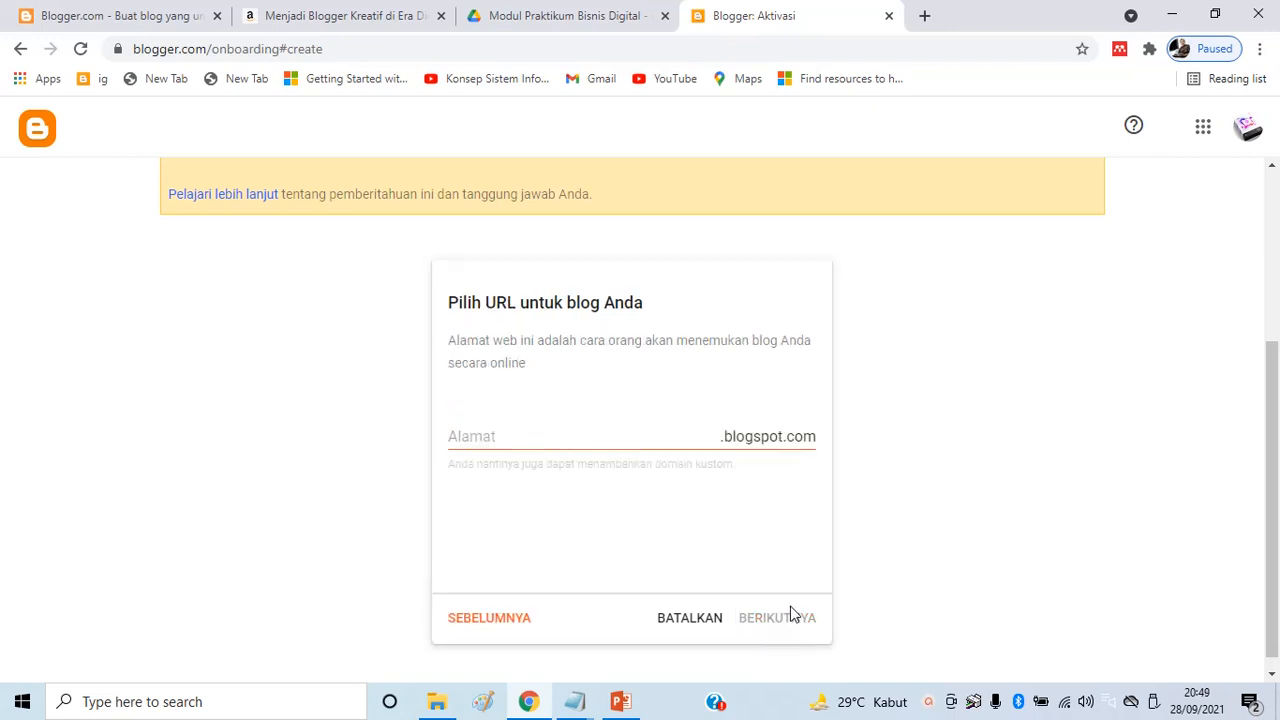
Set the blog's .blogspot.com address to the author's name plus 'digitalmarketing'
{"action": "left_click", "coordinate": [477, 437]}
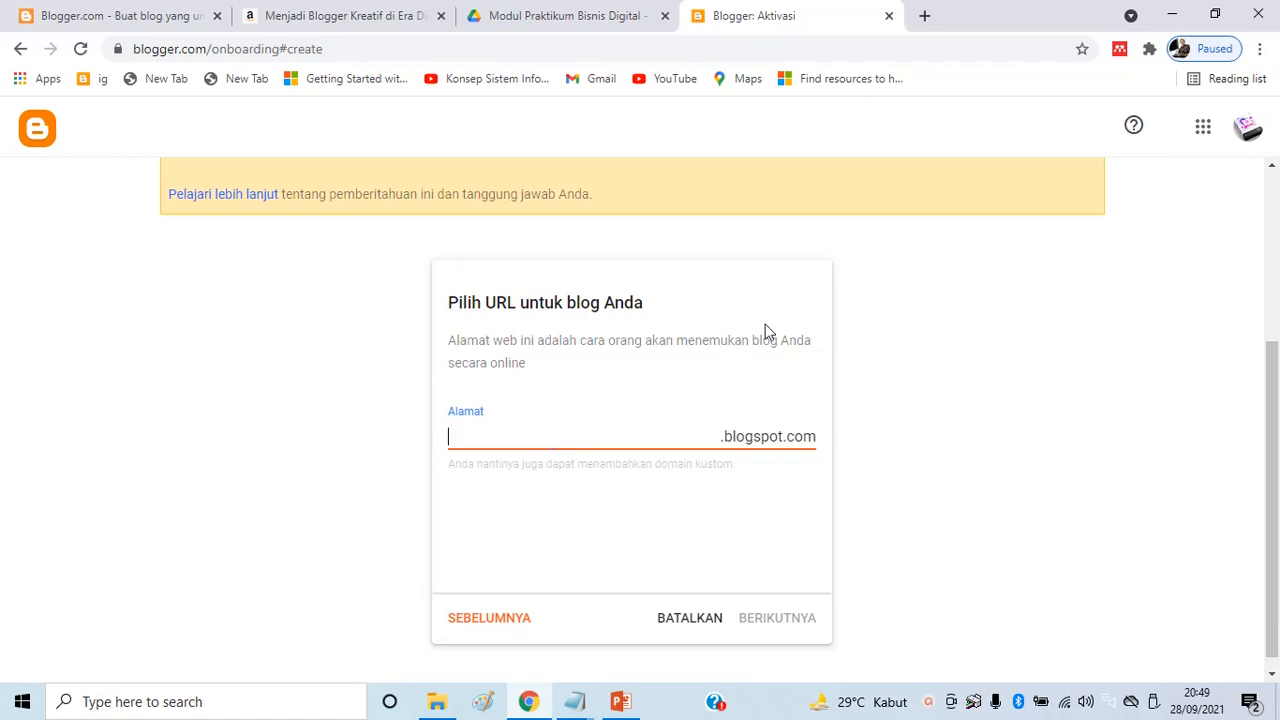
{"action": "left_click", "coordinate": [717, 438]}
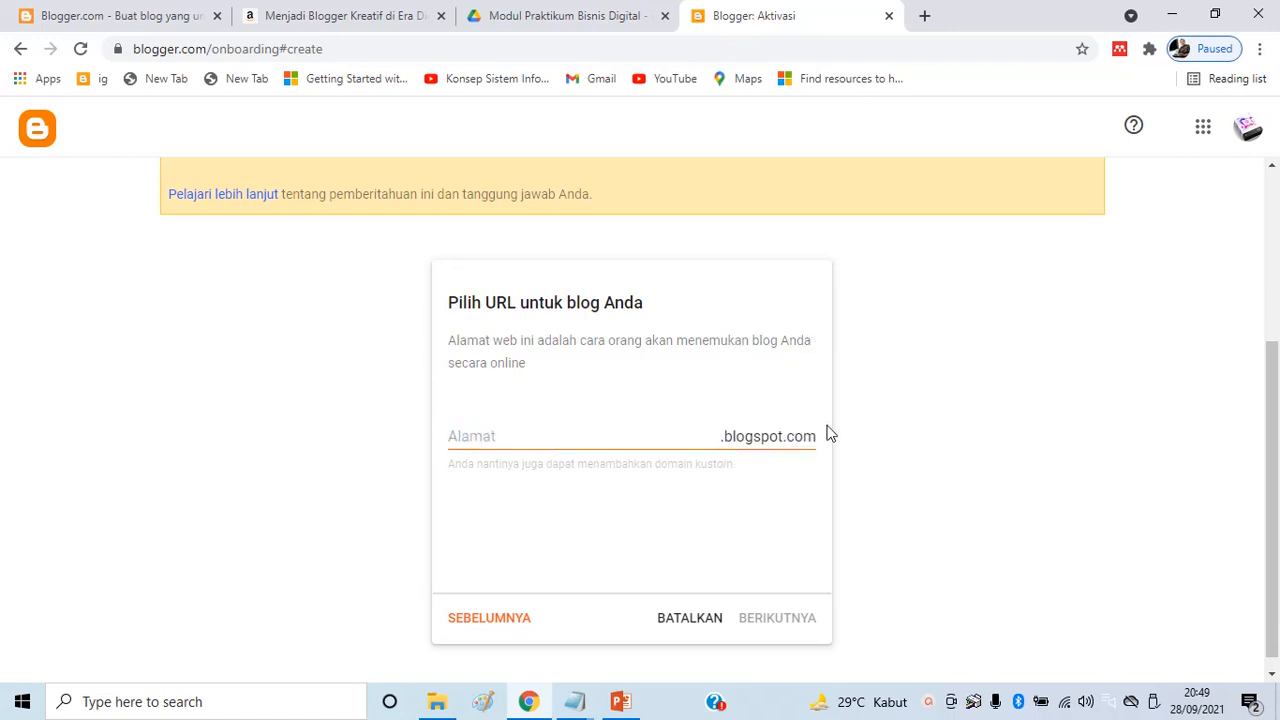
{"action": "left_click", "coordinate": [535, 440]}
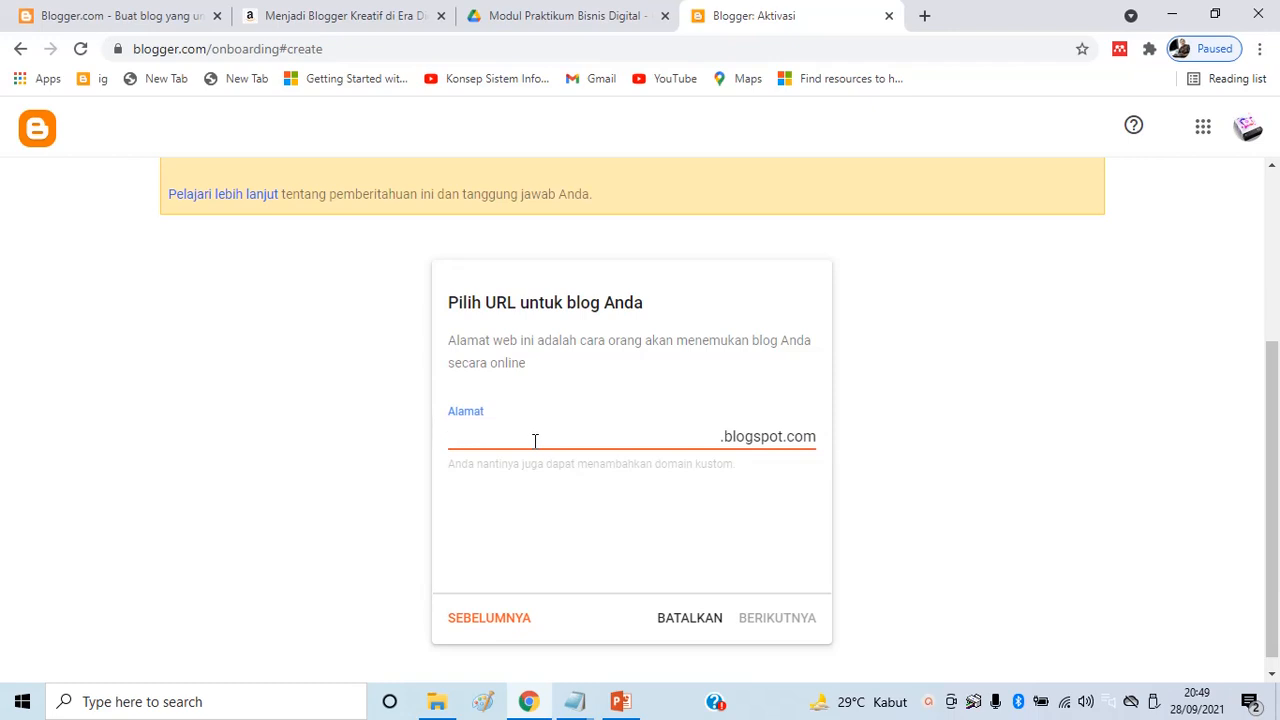
{"action": "key", "text": "BackSpace"}
{"action": "key", "text": "BackSpace"}
{"action": "key", "text": "BackSpace"}
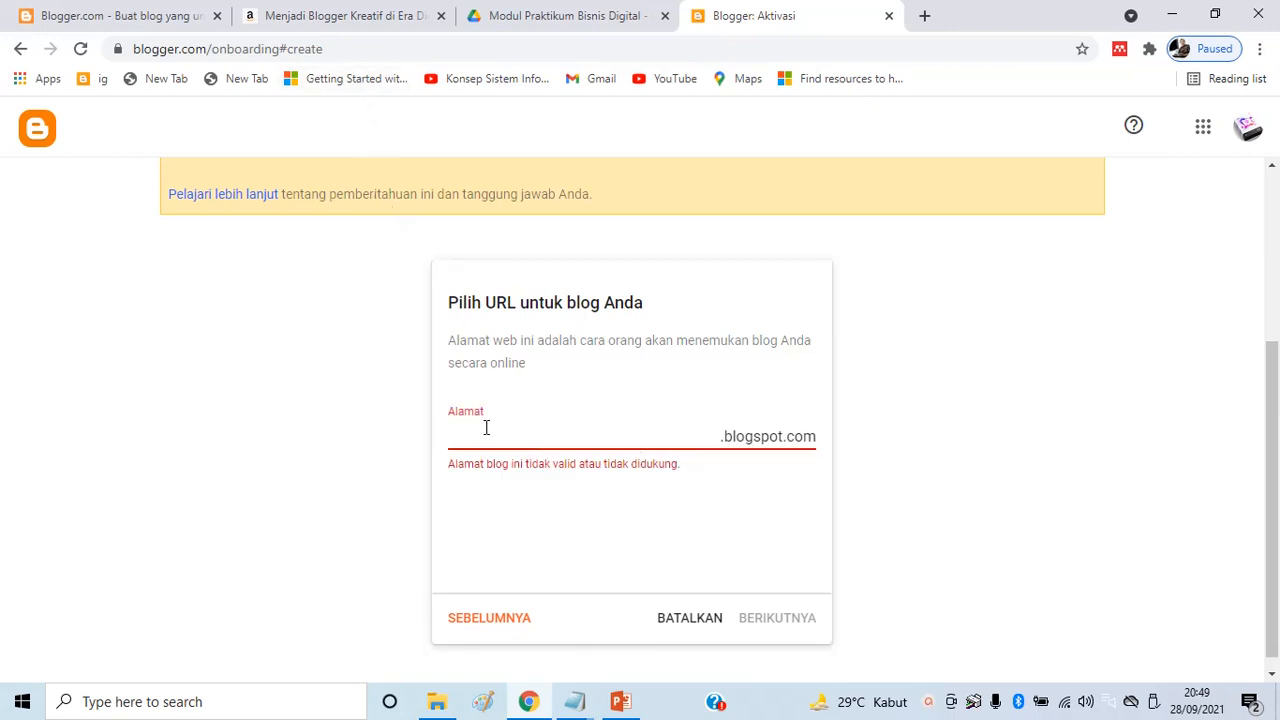
{"action": "type", "text": "ari,"}
{"action": "type", "text": "muhardono."}
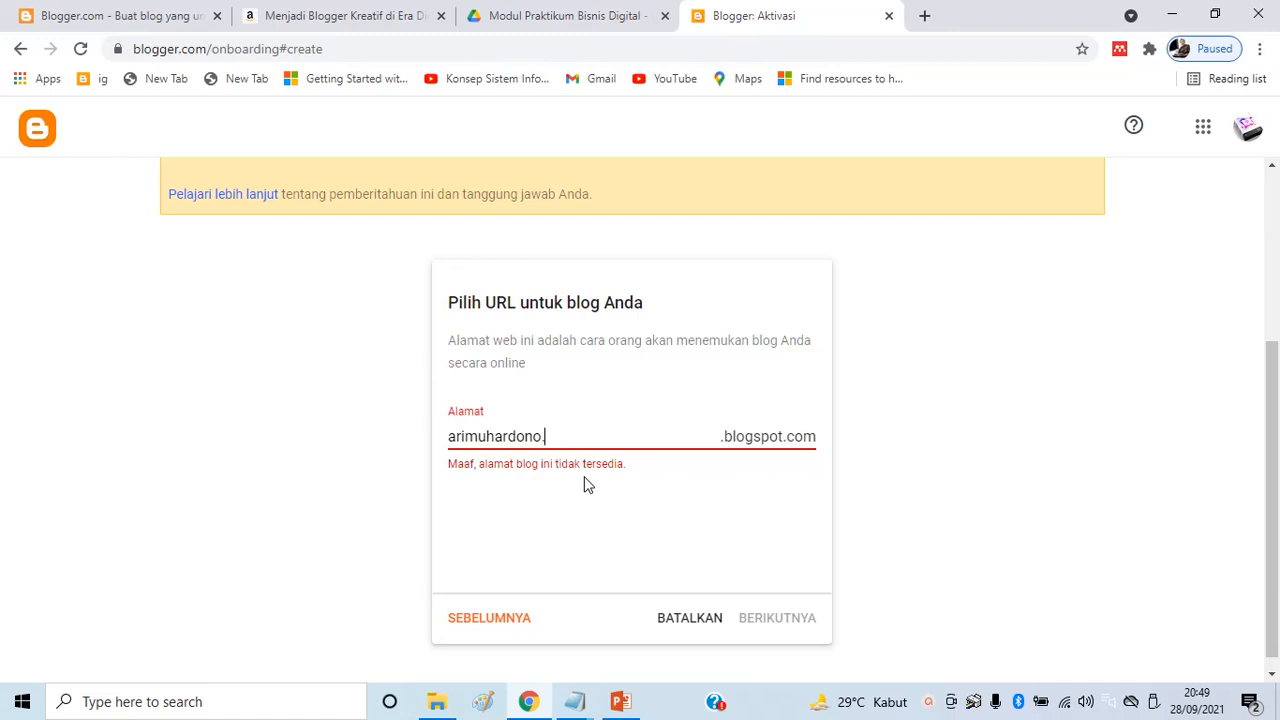
{"action": "type", "text": "edukasi"}
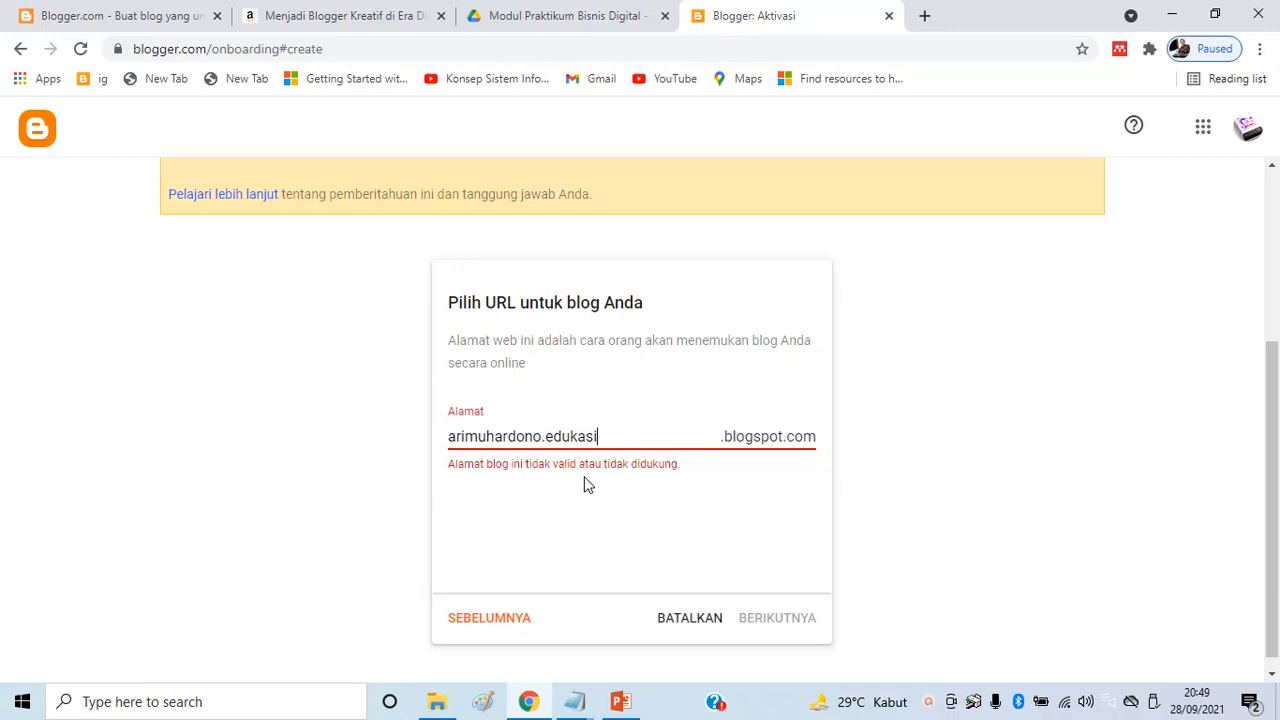
{"action": "type", "text": "bisnis"}
{"action": "key", "text": "Left"}
{"action": "key", "text": "Left"}
{"action": "key", "text": "Left"}
{"action": "key", "text": "Left"}
{"action": "key", "text": "Left"}
{"action": "key", "text": "Left"}
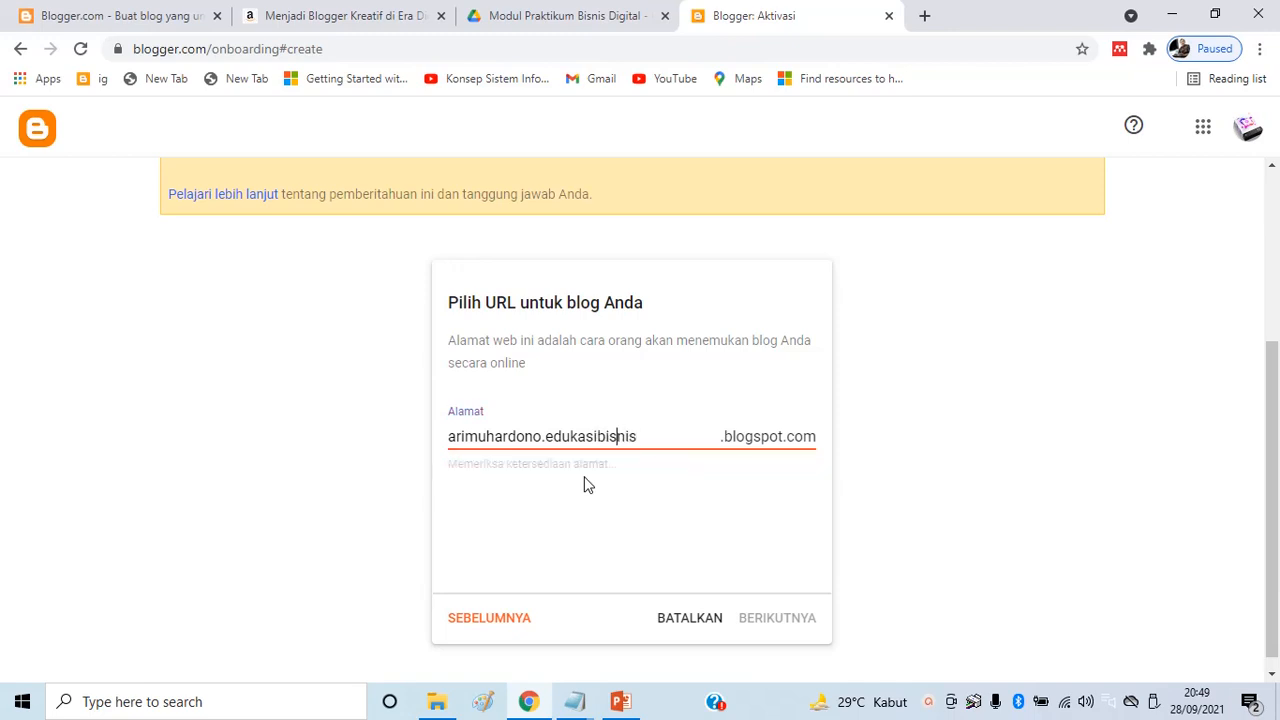
{"action": "key", "text": "BackSpace"}
{"action": "type", "text": "-"}
{"action": "key", "text": "shift+End"}
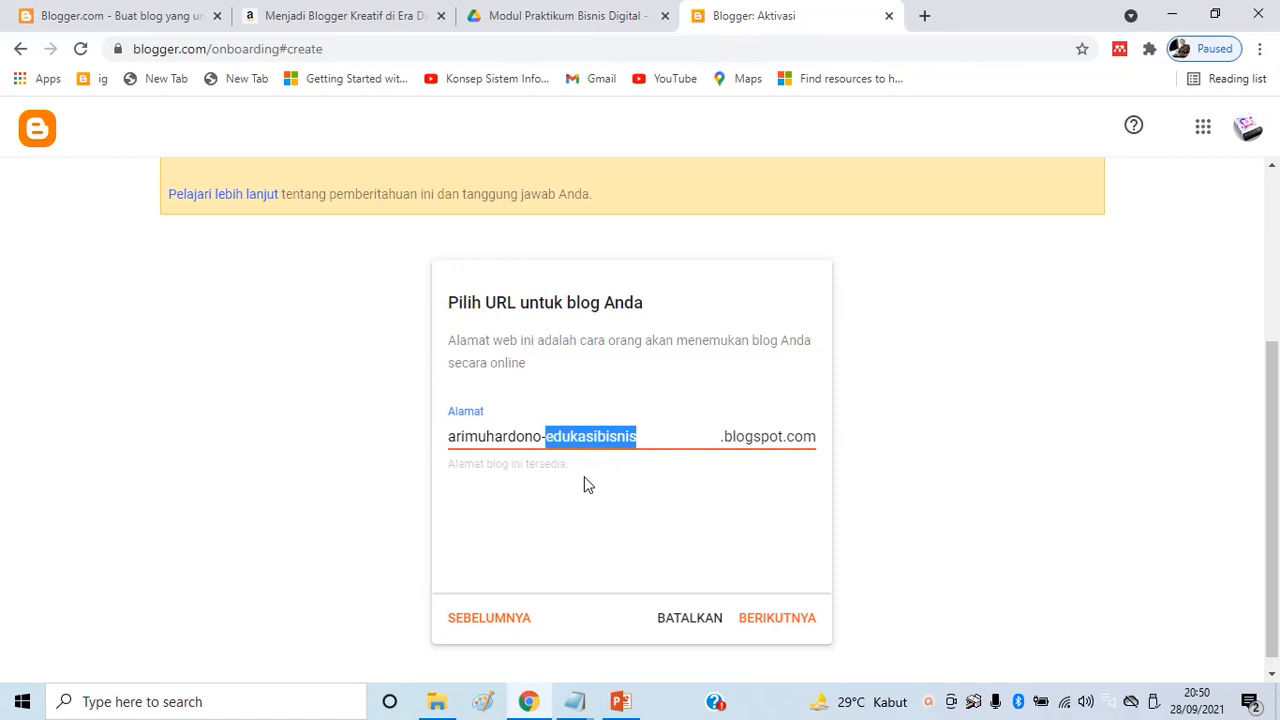
{"action": "type", "text": "digitalmarketing"}
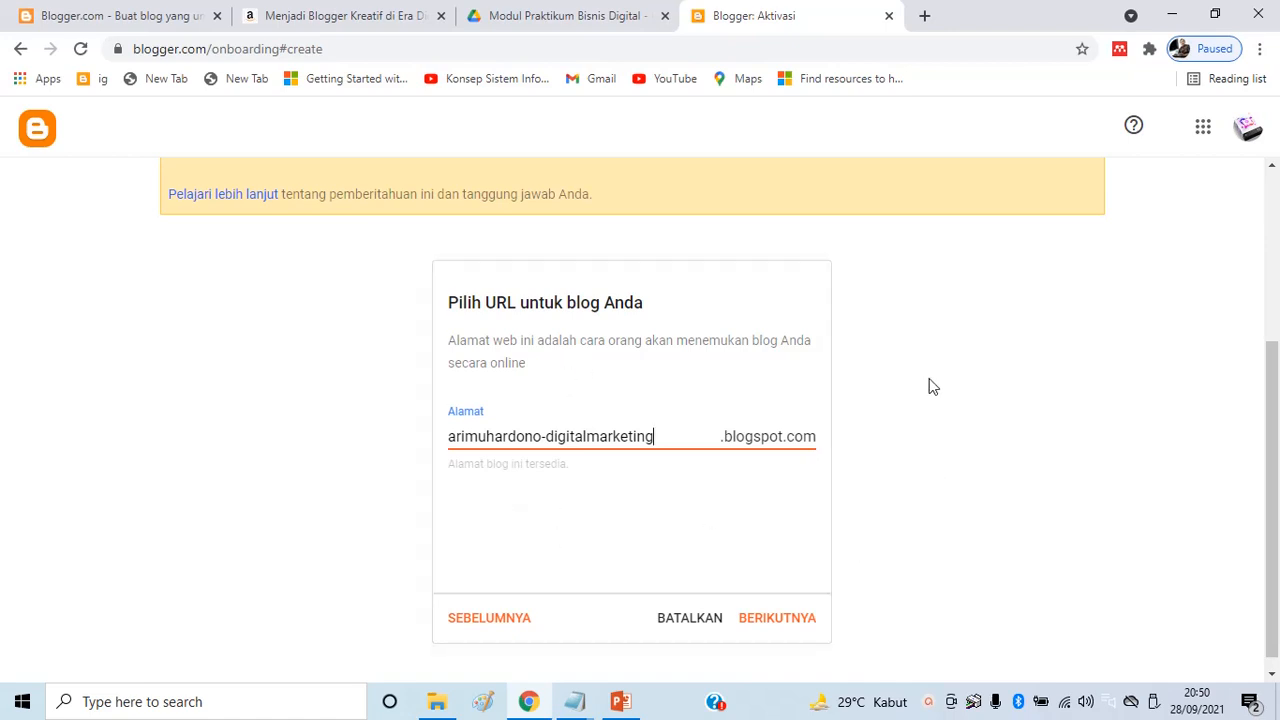
{"action": "left_click", "coordinate": [786, 620]}
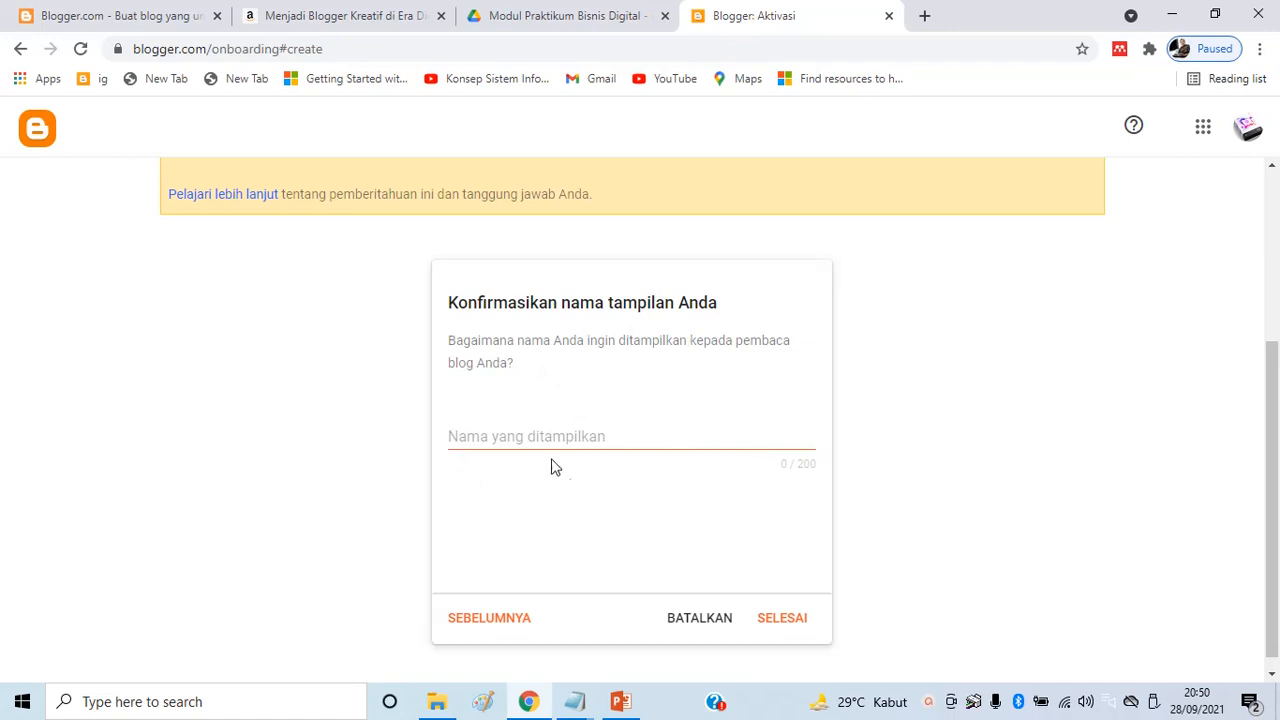
Enter the author's full name as the display name and finish creating the blog
{"action": "left_click", "coordinate": [534, 441]}
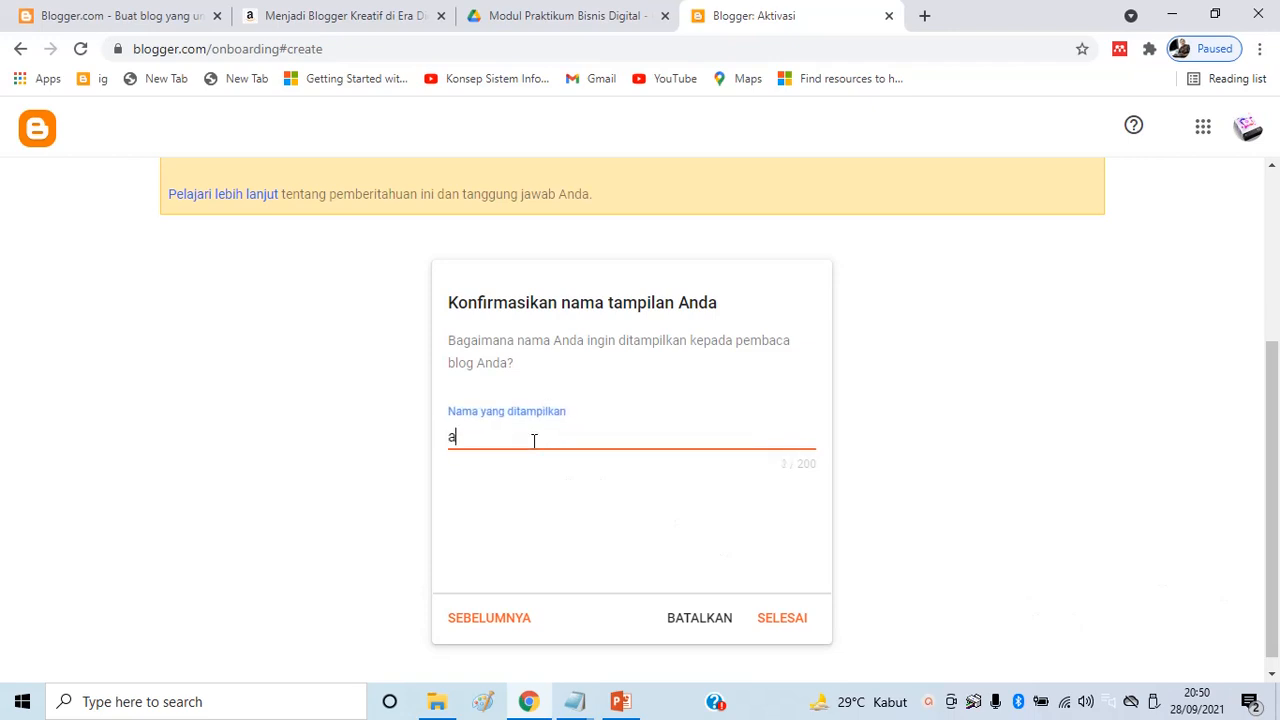
{"action": "type", "text": "Ari Muhardono"}
{"action": "left_click", "coordinate": [790, 622]}
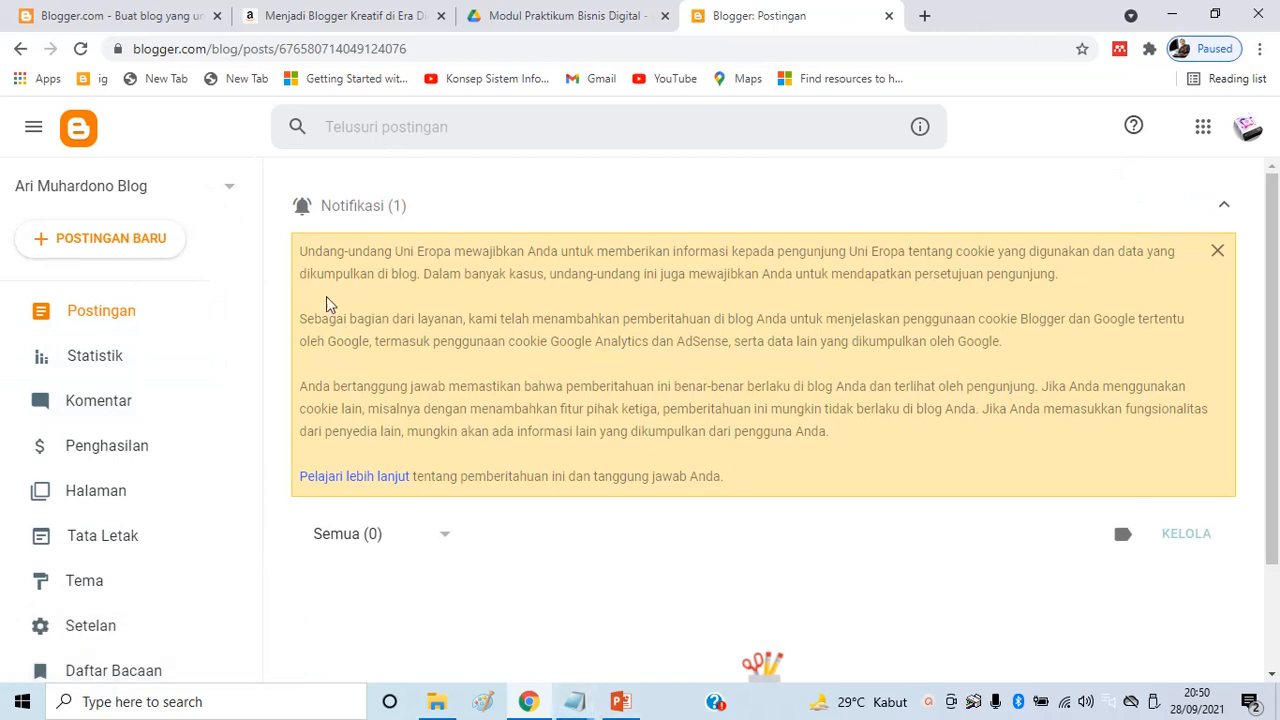
Clear the old Notepad notes and type 'Blog terdiri dari 2 halaman' with item '1. Halaman Admin'
{"action": "mouse_move", "coordinate": [583, 707]}
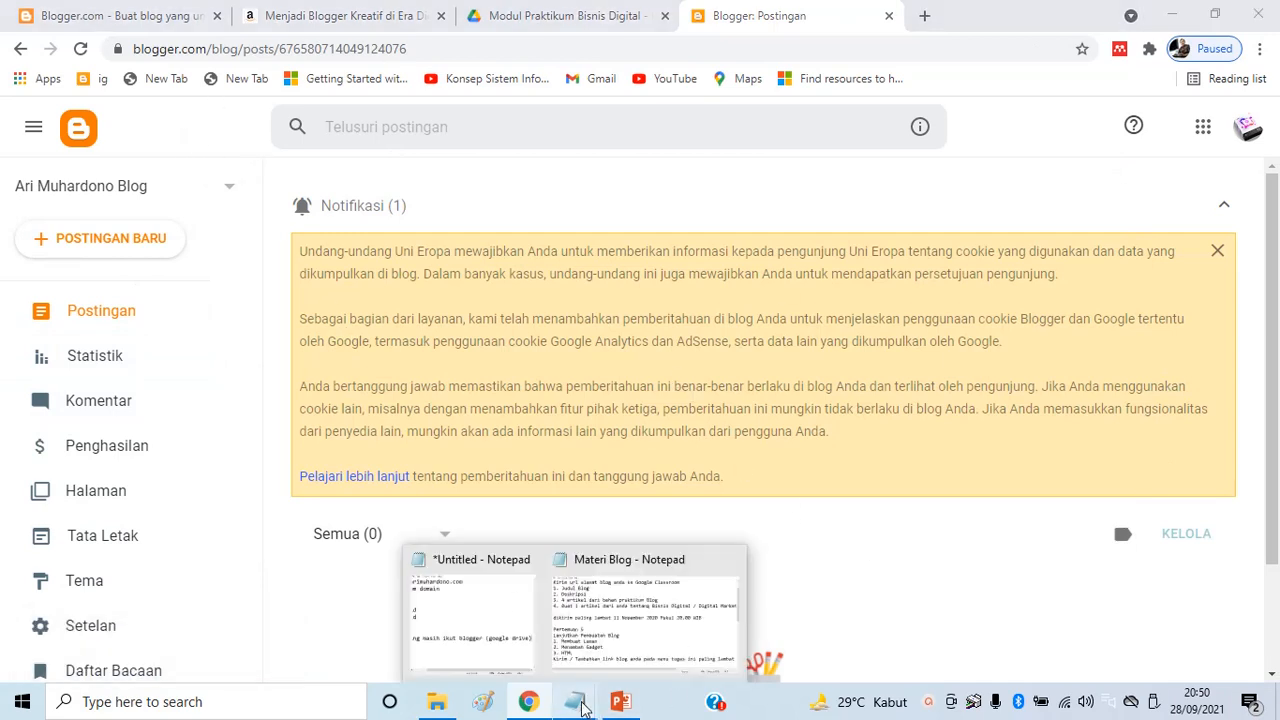
{"action": "left_click", "coordinate": [447, 632]}
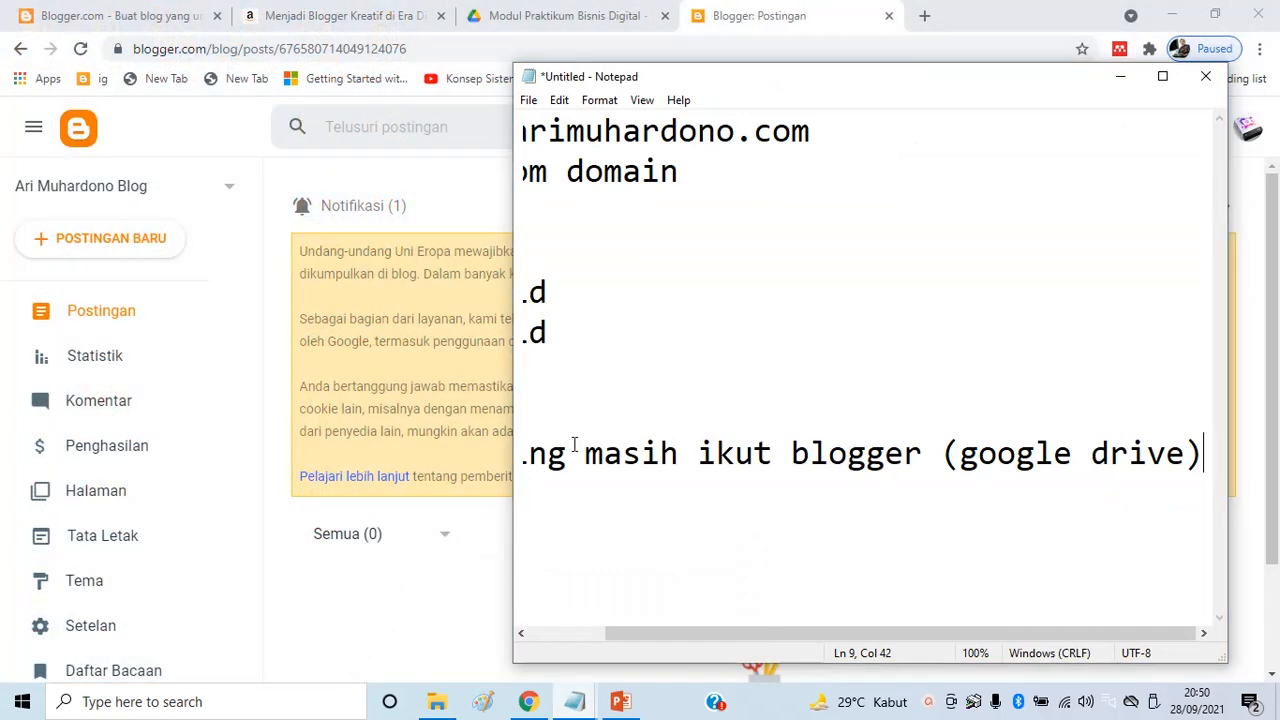
{"action": "key", "text": "ctrl+a"}
{"action": "key", "text": "BackSpace"}
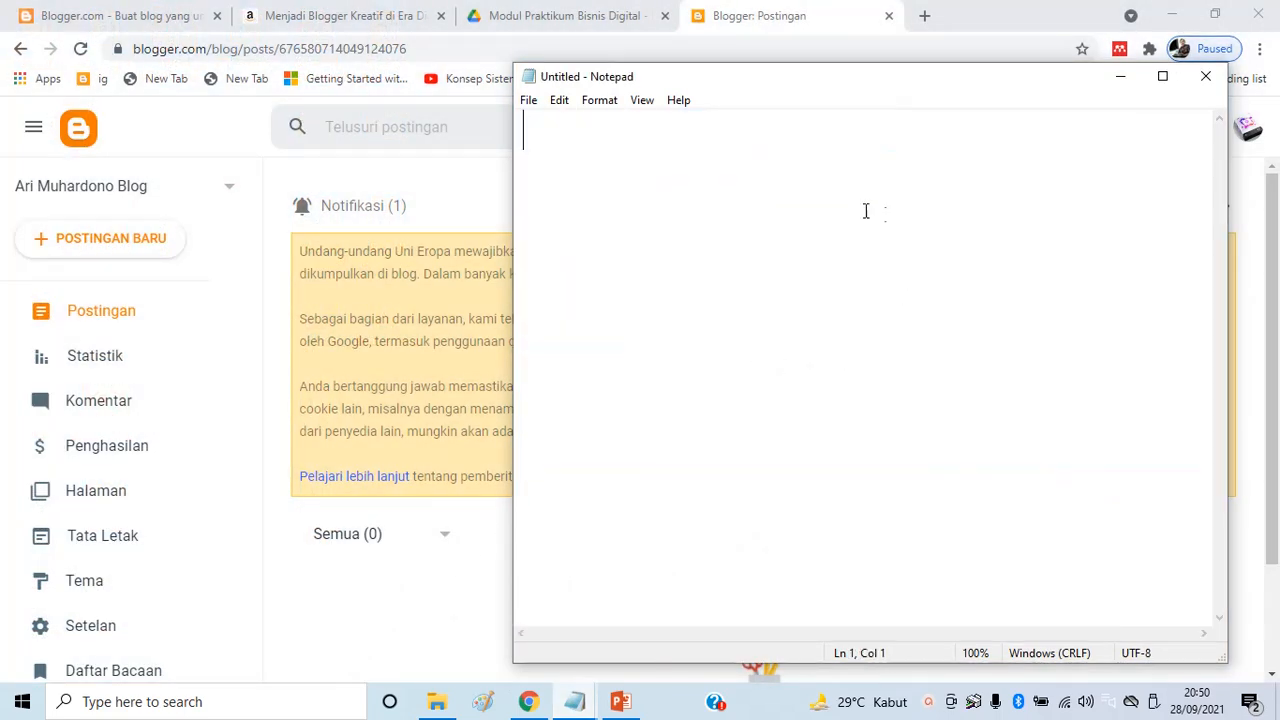
{"action": "type", "text": "Blo"}
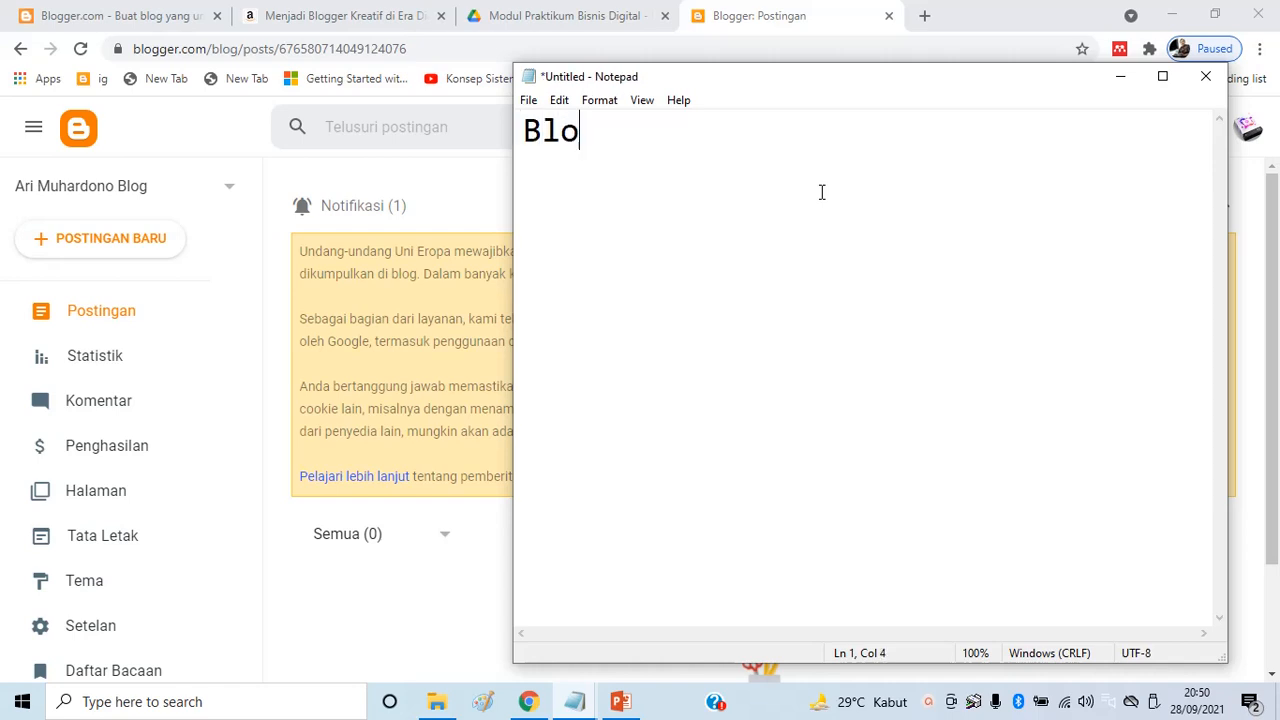
{"action": "type", "text": "g terdiri dari 2 halaman"}
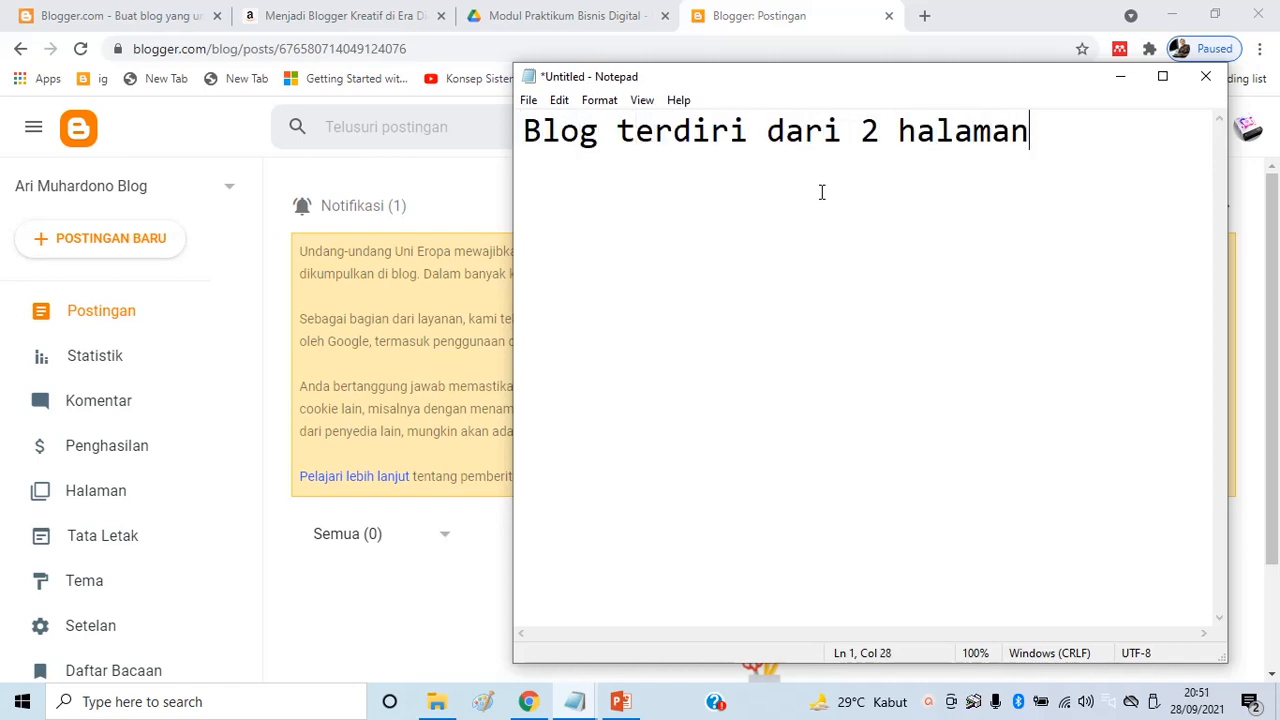
{"action": "key", "text": "Return"}
{"action": "type", "text": "1. Hala"}
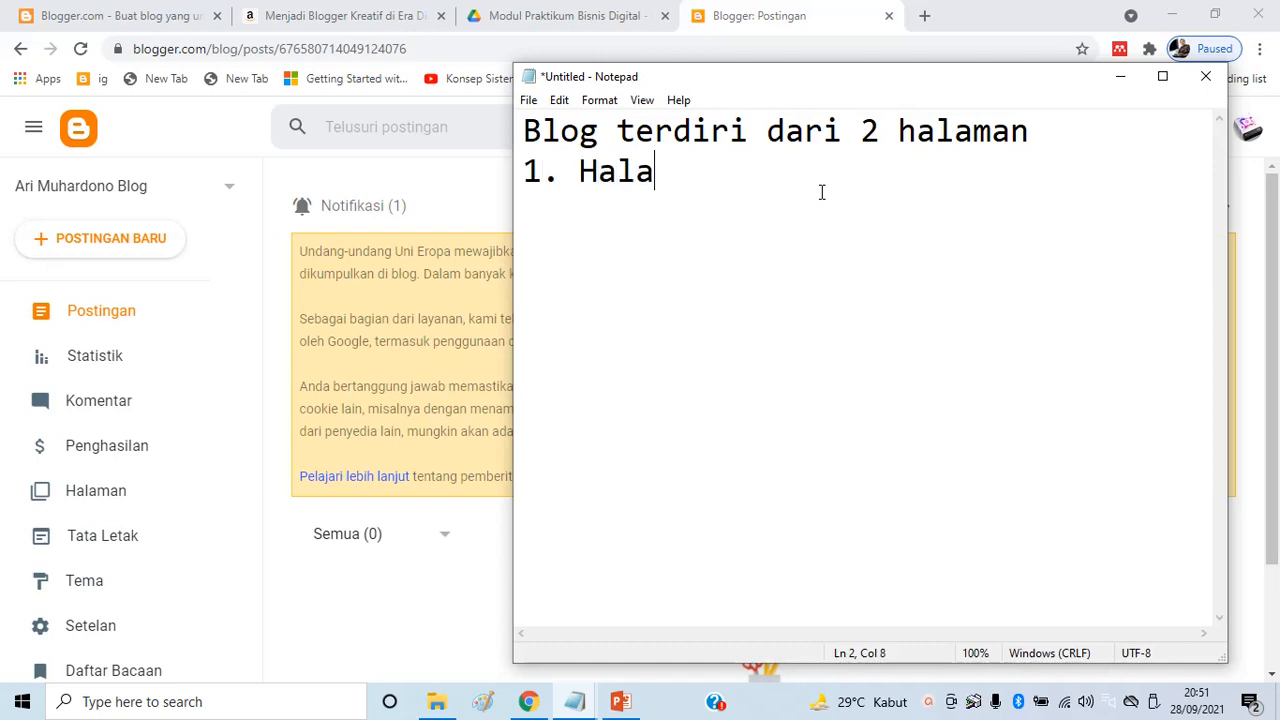
{"action": "type", "text": "man Admin"}
Describe Halaman Admin as 'untuk custom, update, delete'
{"action": "key", "text": "Return"}
{"action": "key", "text": "BackSpace"}
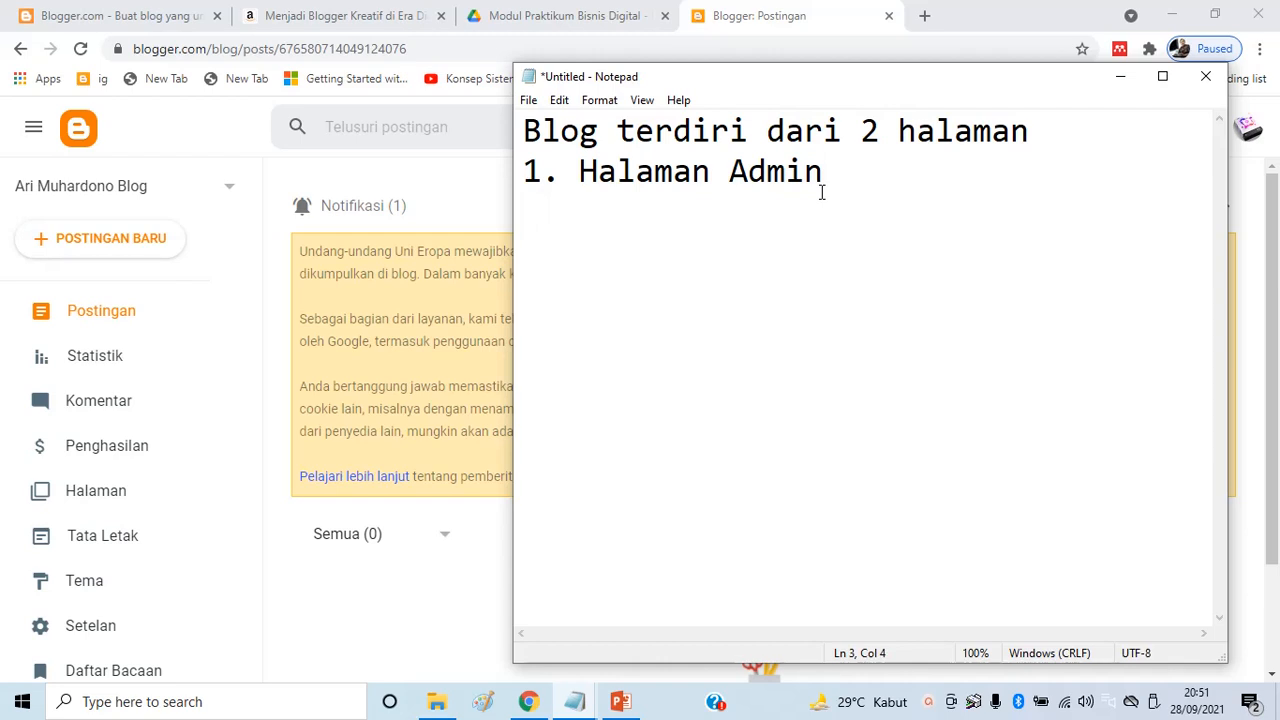
{"action": "type", "text": "untuk custom, udp"}
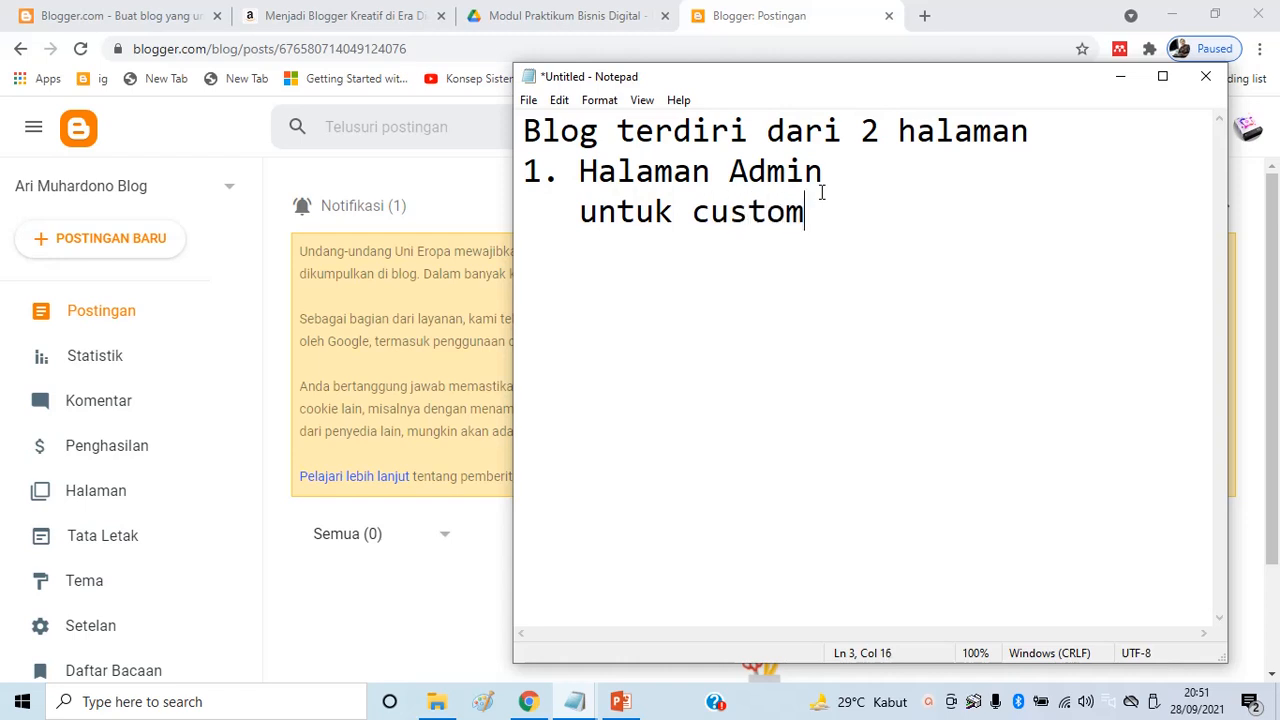
{"action": "key", "text": "BackSpace"}
{"action": "key", "text": "BackSpace"}
{"action": "type", "text": "pdate, delete"}
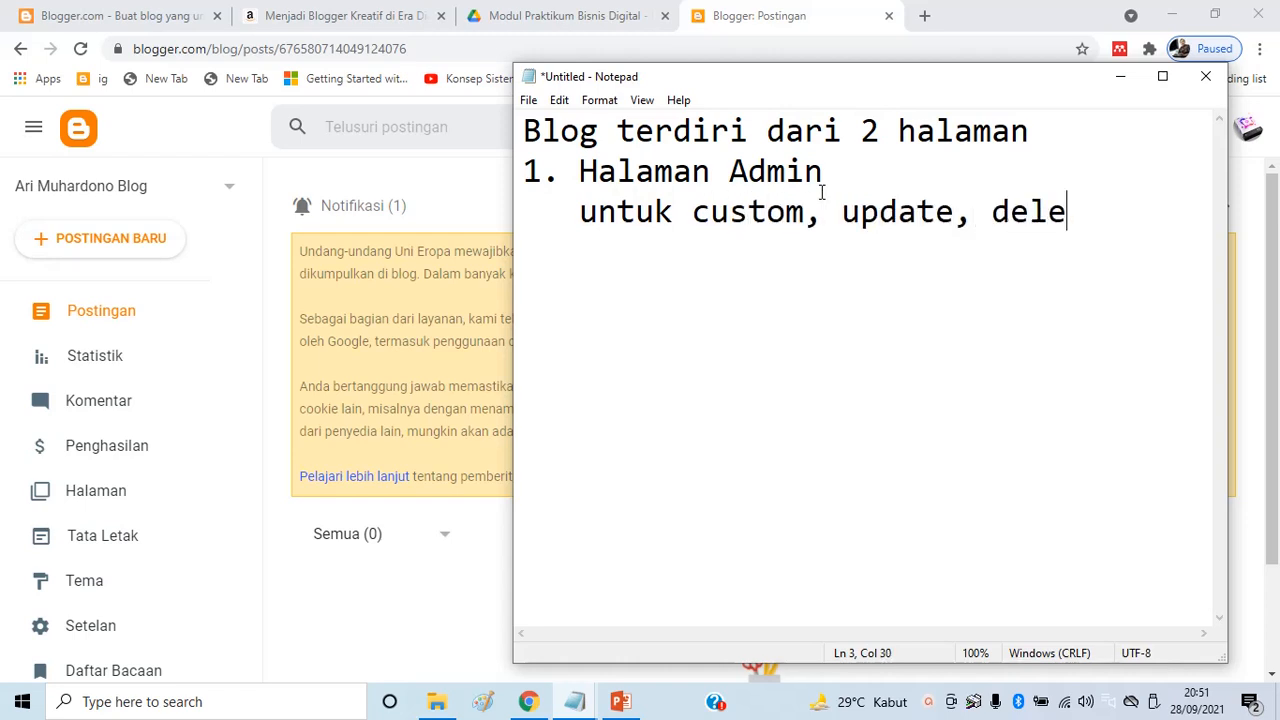
Add 'edit artikel, isi dari blog tsb', then '2. Halaman Pembaca' described as 'Read only'
{"action": "key", "text": "Return"}
{"action": "type", "text": "rena"}
{"action": "key", "text": "BackSpace"}
{"action": "key", "text": "BackSpace"}
{"action": "key", "text": "BackSpace"}
{"action": "key", "text": "BackSpace"}
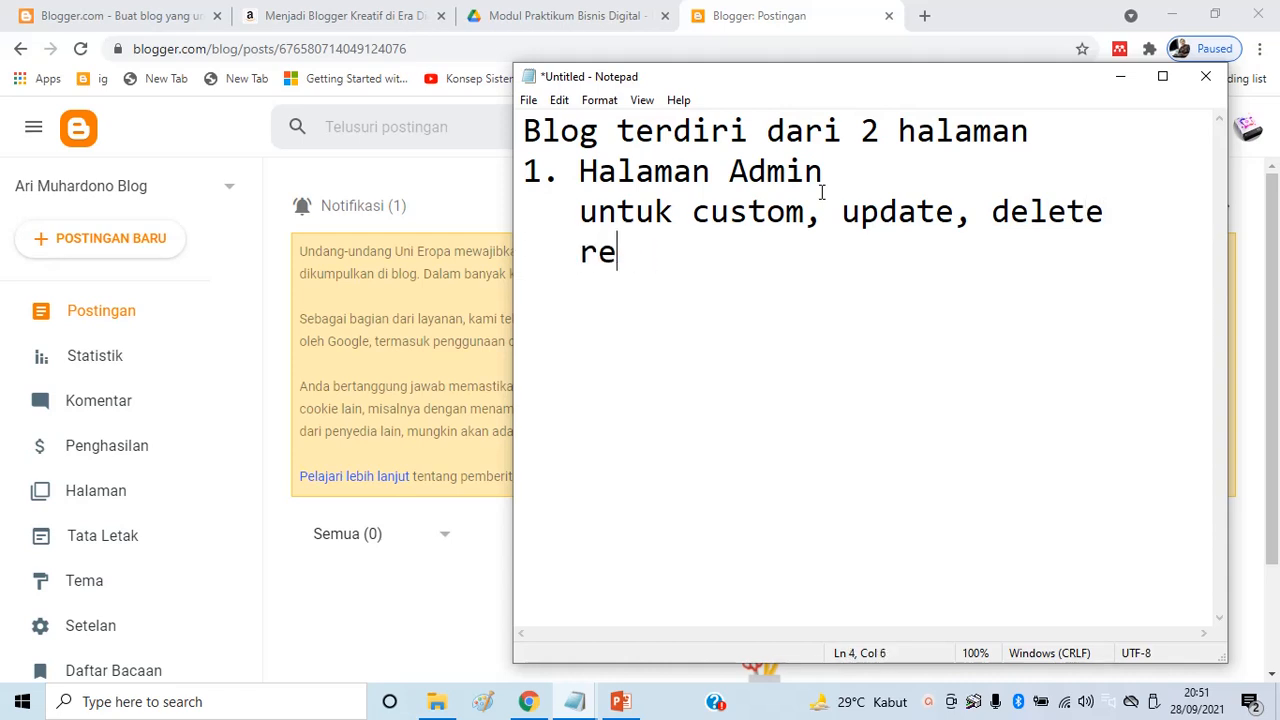
{"action": "type", "text": "edit"}
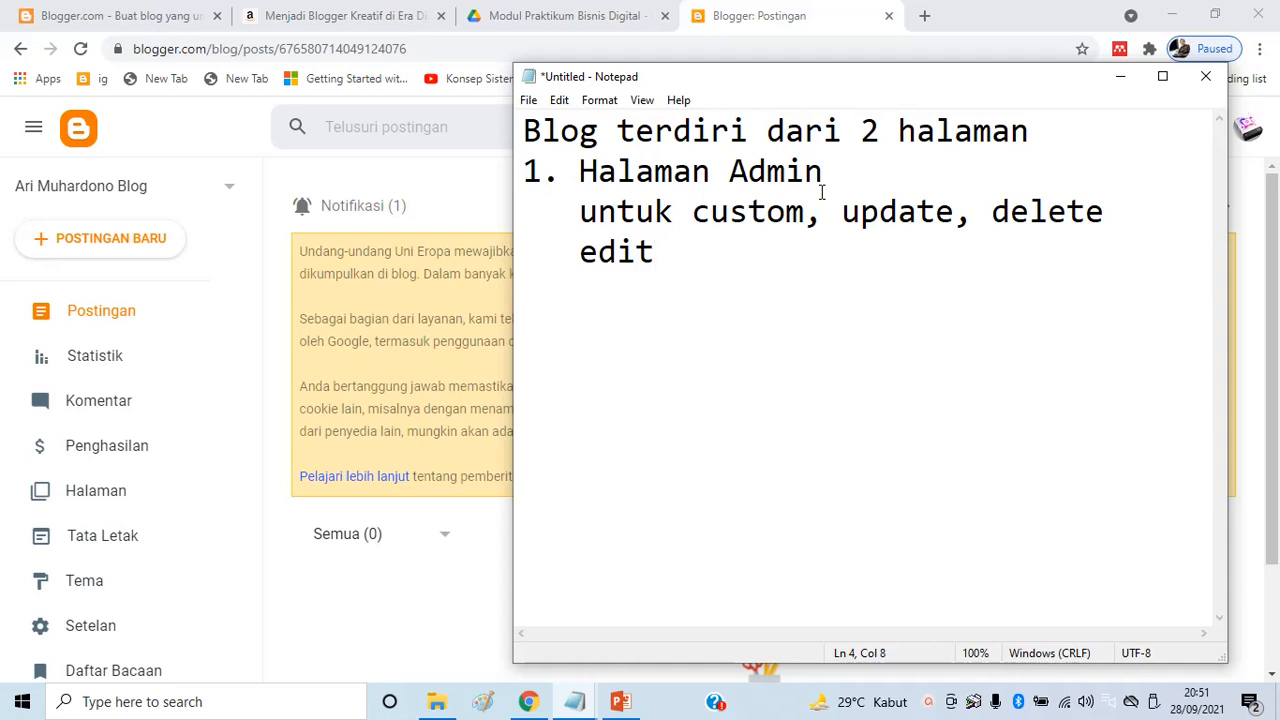
{"action": "type", "text": " artikel, "}
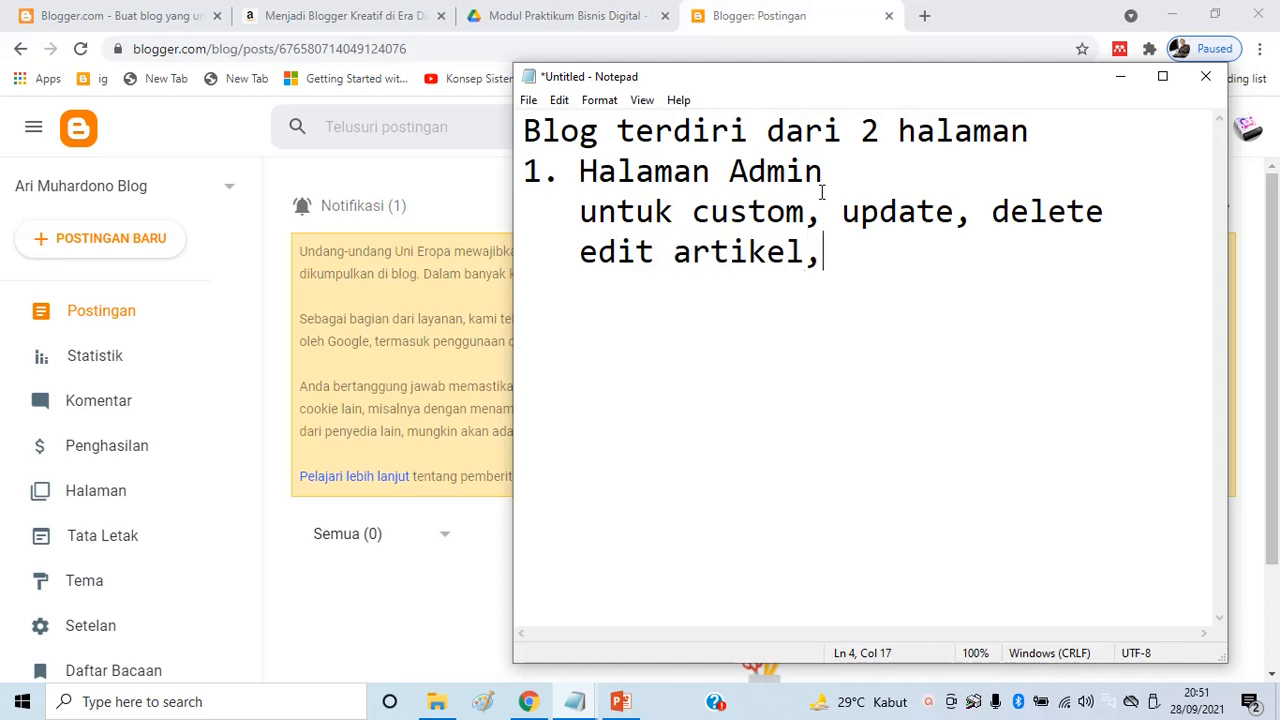
{"action": "type", "text": "isi dari bl"}
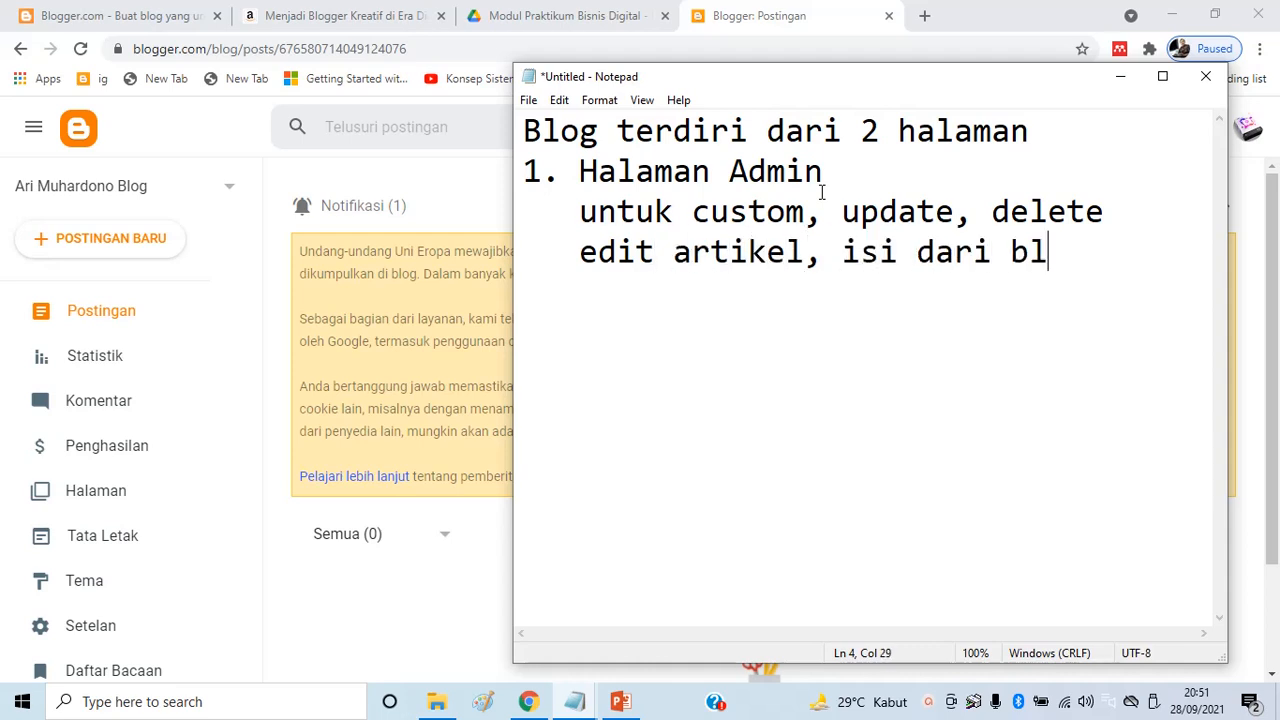
{"action": "type", "text": "og tsb"}
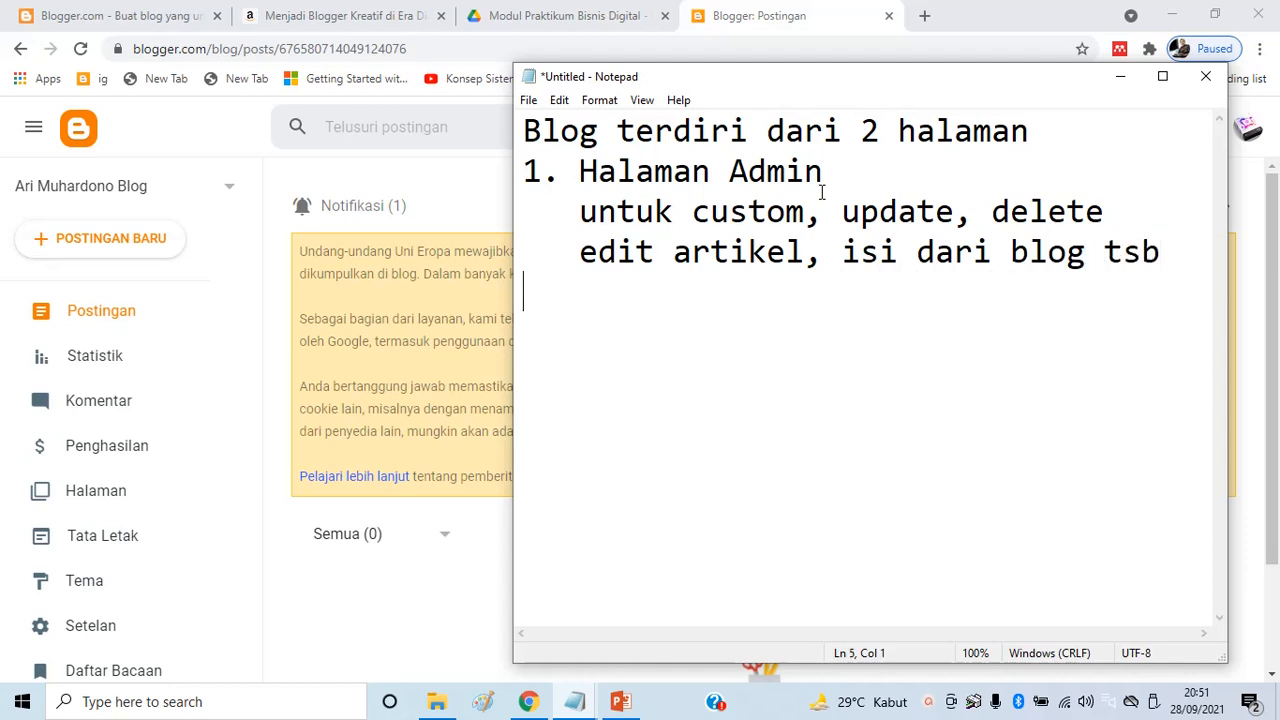
{"action": "type", "text": " 2. Halama"}
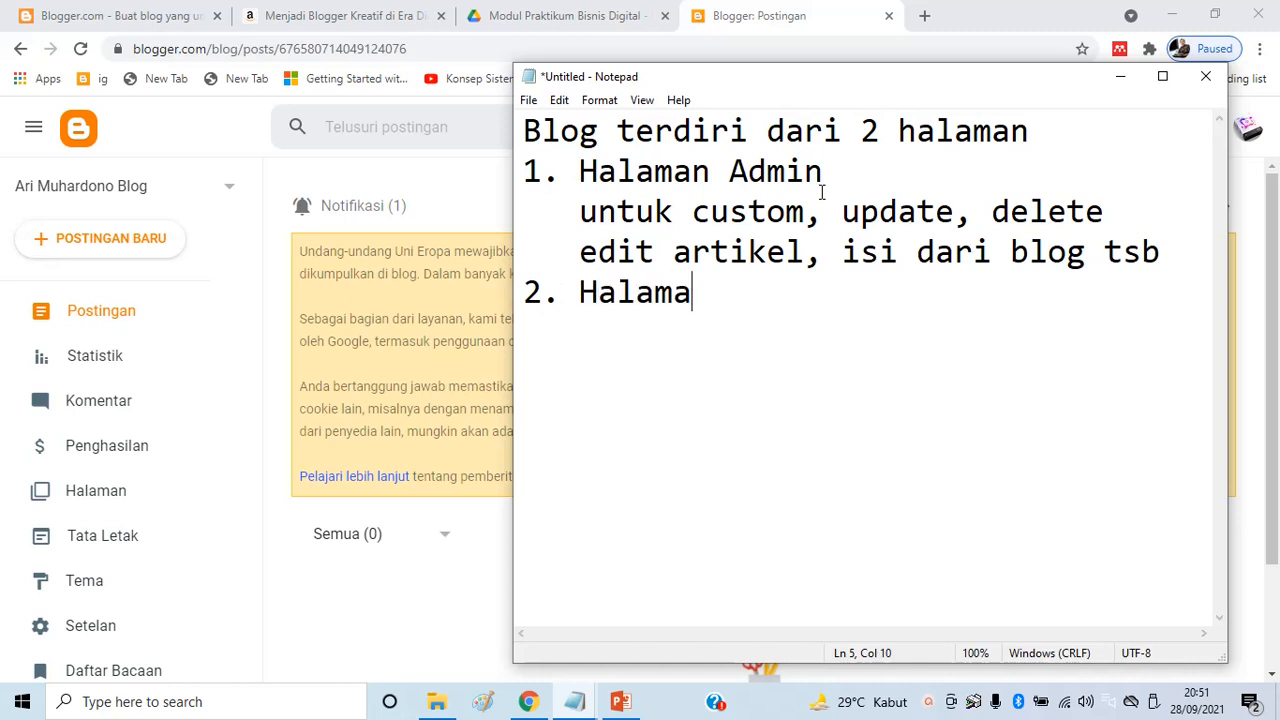
{"action": "type", "text": "n Pembaca"}
{"action": "key", "text": "Return"}
{"action": "type", "text": "Read"}
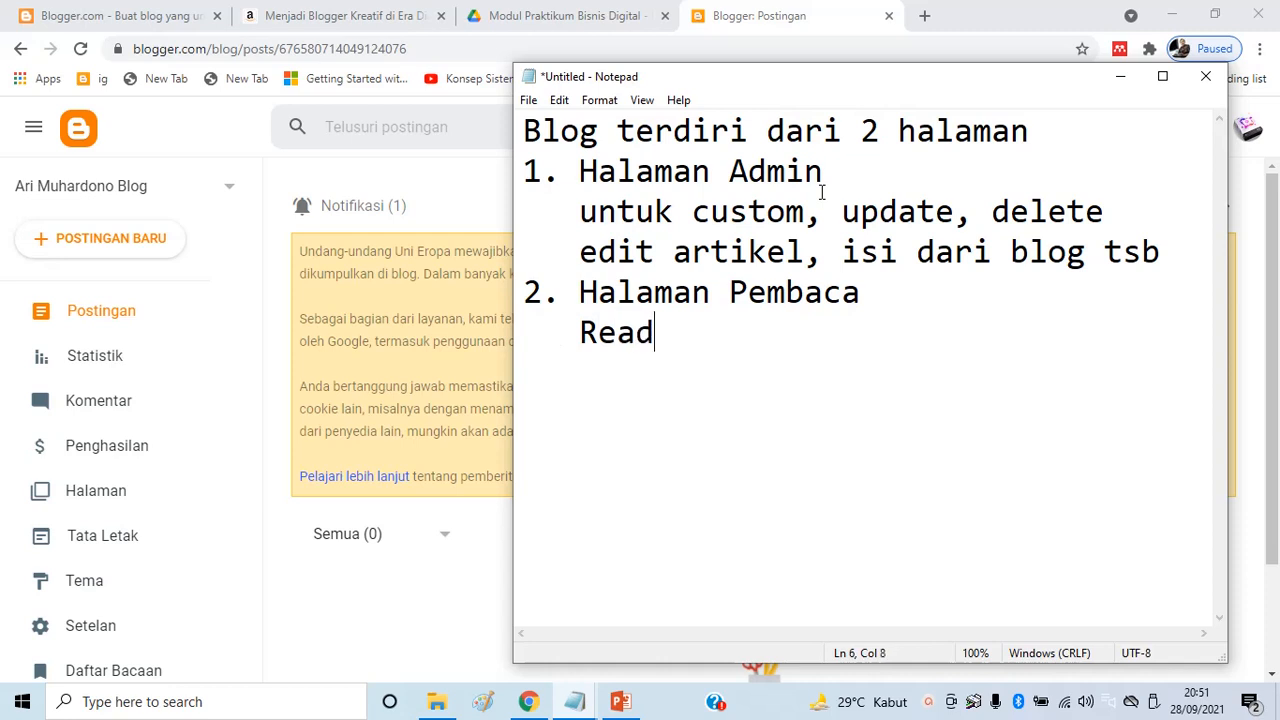
{"action": "type", "text": " only"}
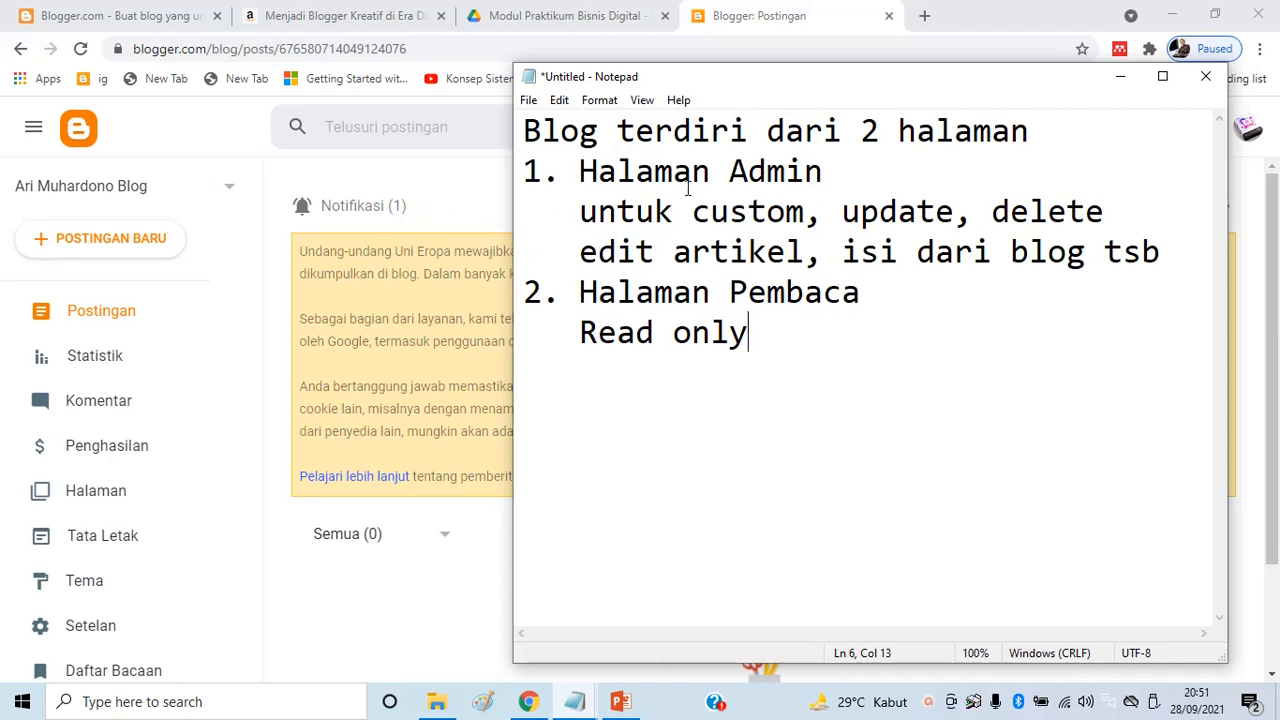
{"action": "left_click", "coordinate": [433, 650]}
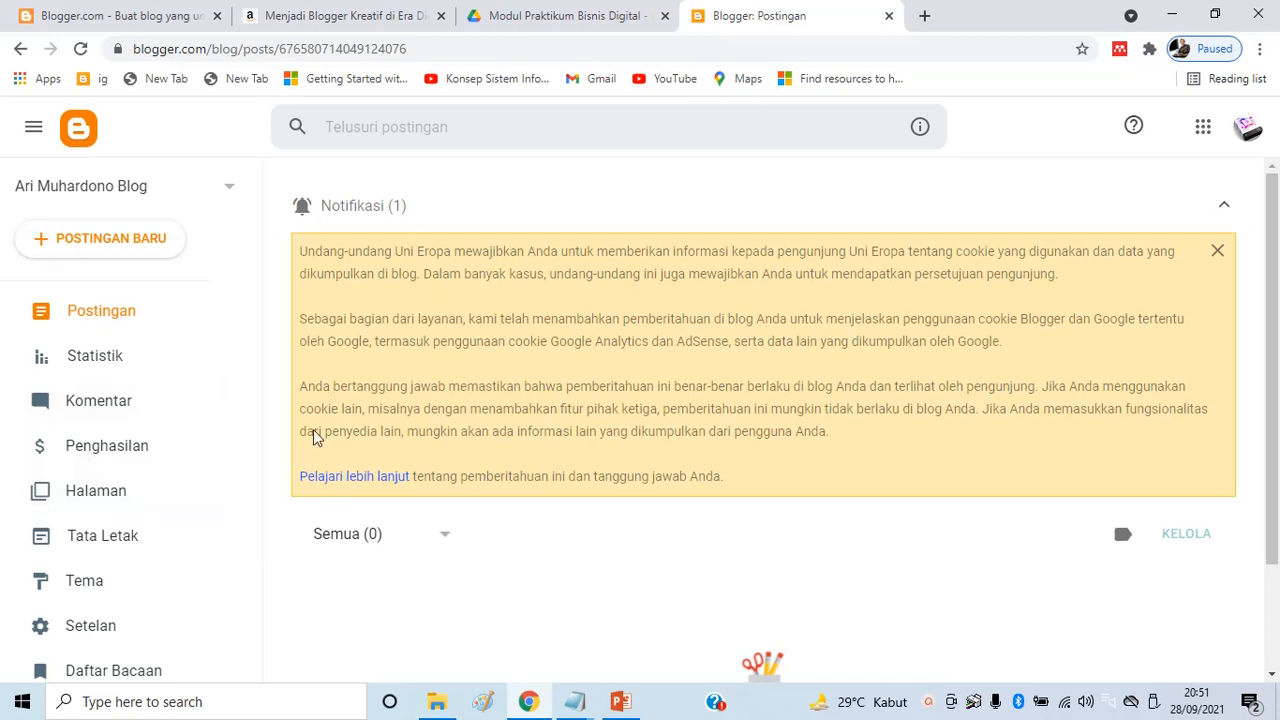
View the blog's empty public page via Lihat blog, select its title and address, then close it
{"action": "scroll", "coordinate": [190, 410], "scroll_direction": "down", "scroll_amount": 2}
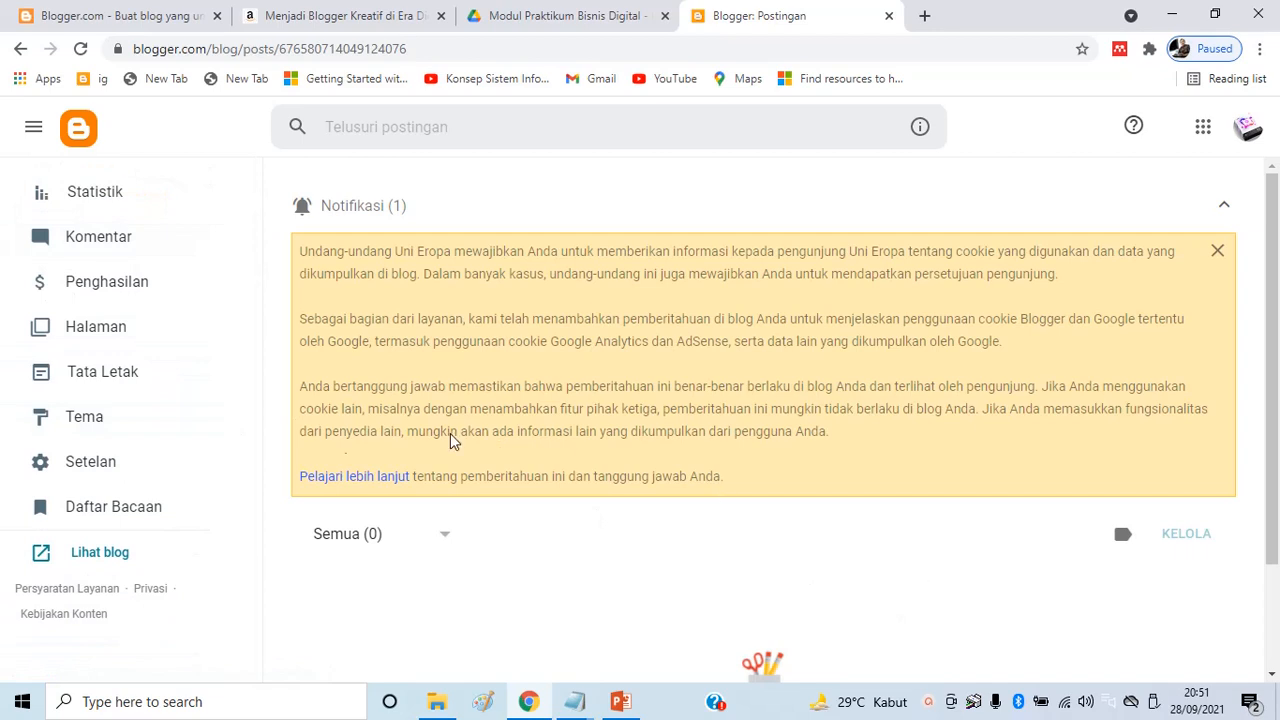
{"action": "left_click", "coordinate": [113, 556]}
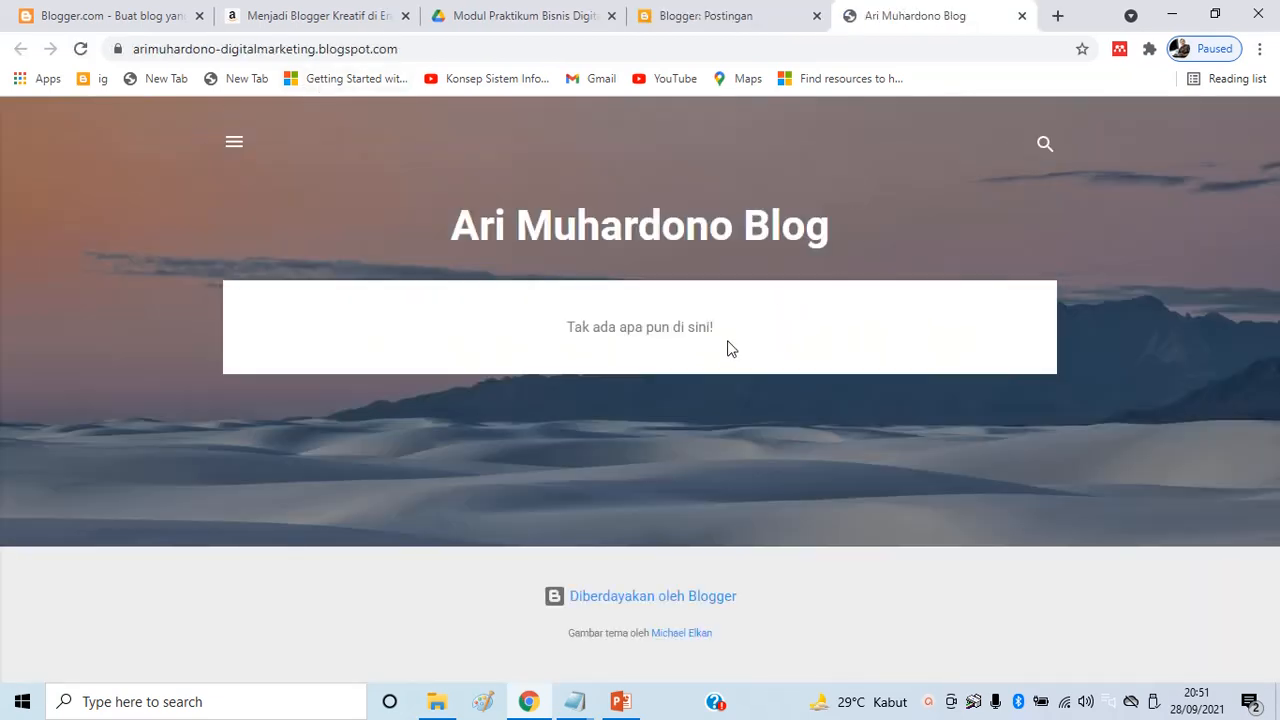
{"action": "left_click_drag", "start_coordinate": [449, 237], "coordinate": [871, 242]}
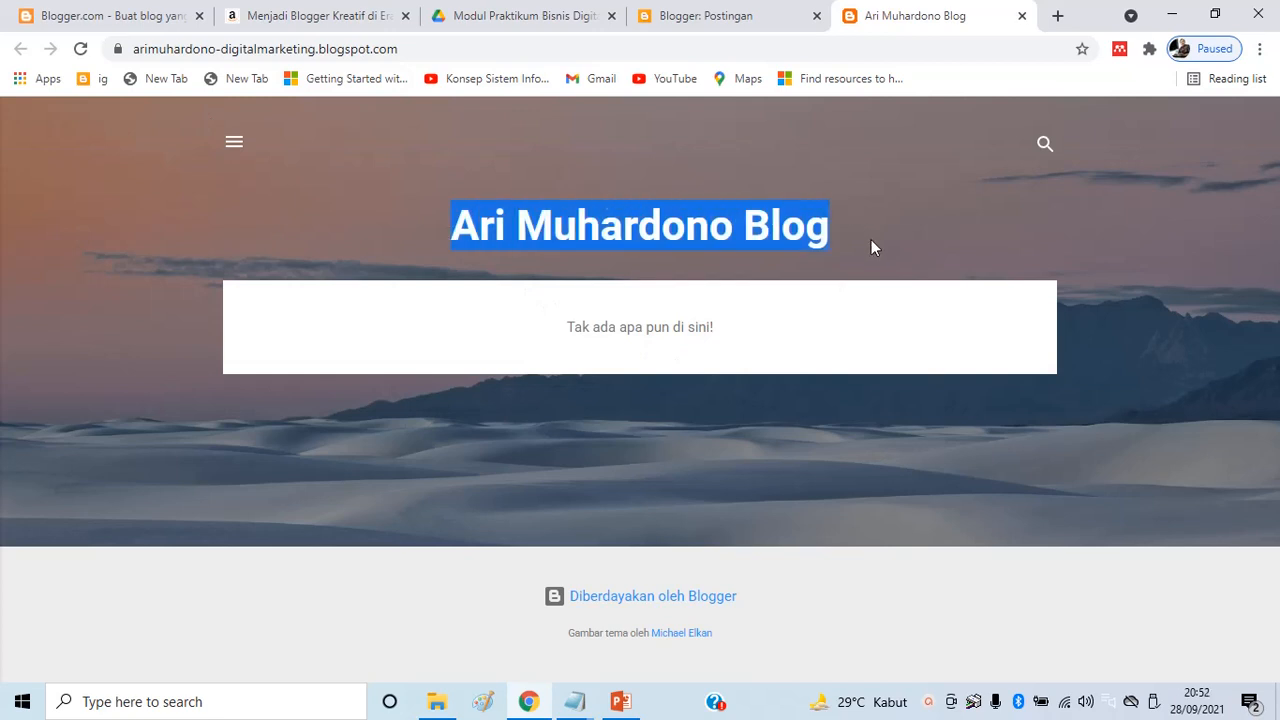
{"action": "left_click_drag", "start_coordinate": [400, 48], "coordinate": [107, 47]}
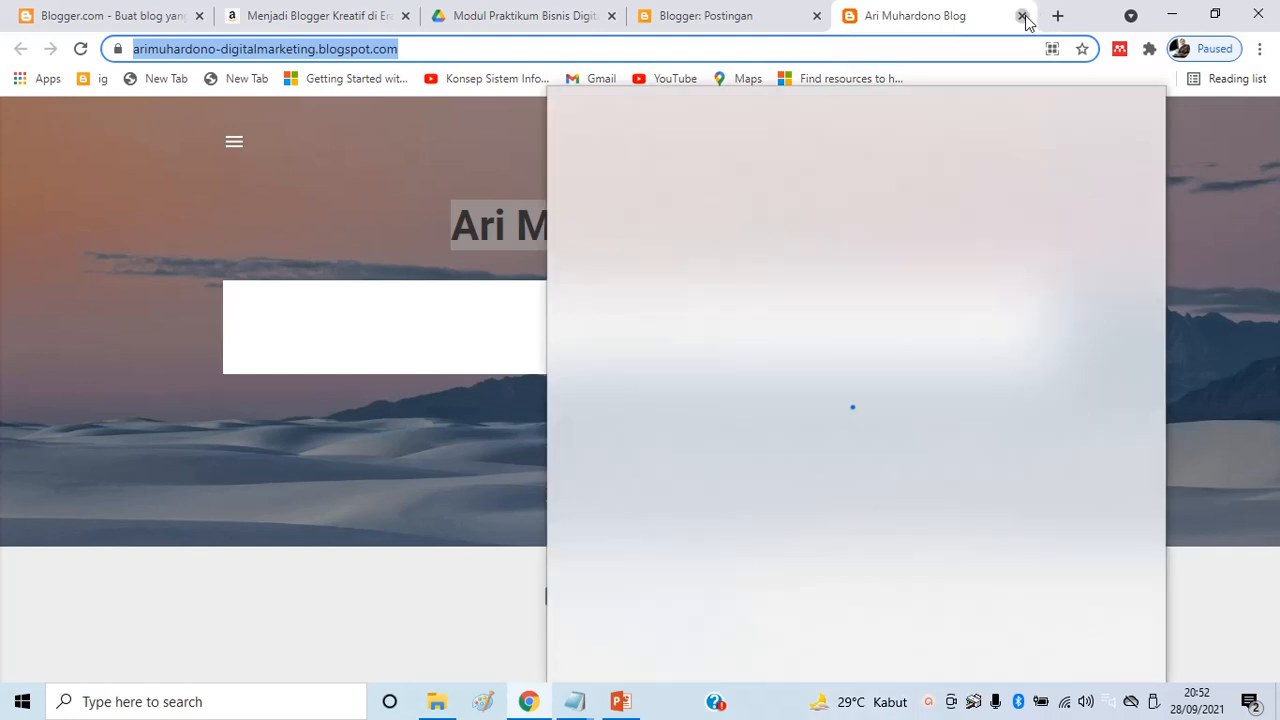
{"action": "left_click", "coordinate": [1022, 16]}
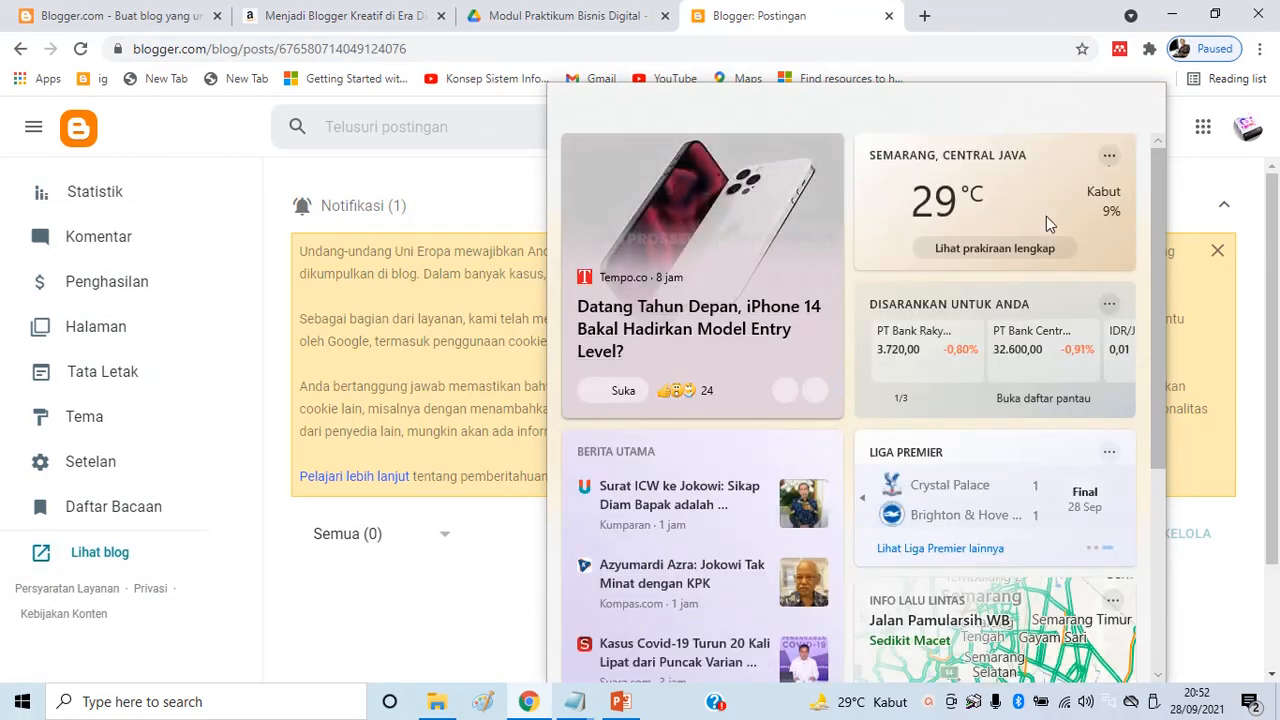
{"action": "left_click", "coordinate": [367, 630]}
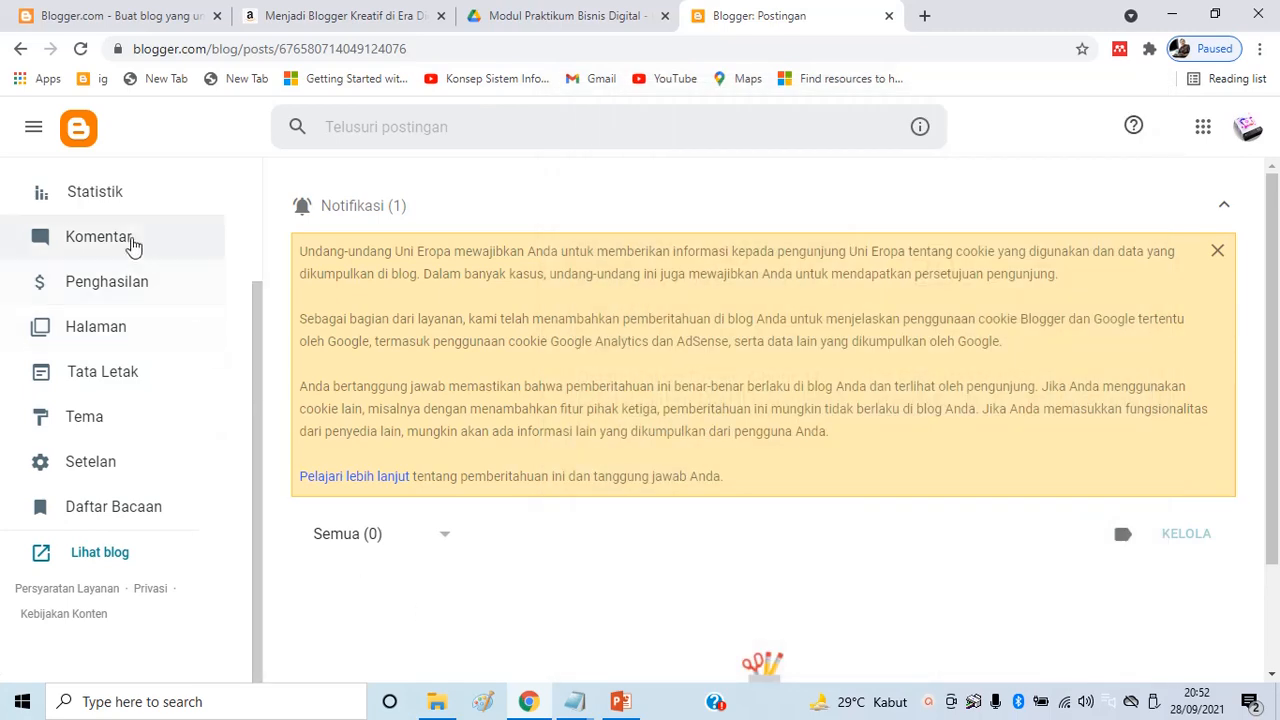
{"action": "left_click_drag", "start_coordinate": [257, 320], "coordinate": [281, 173]}
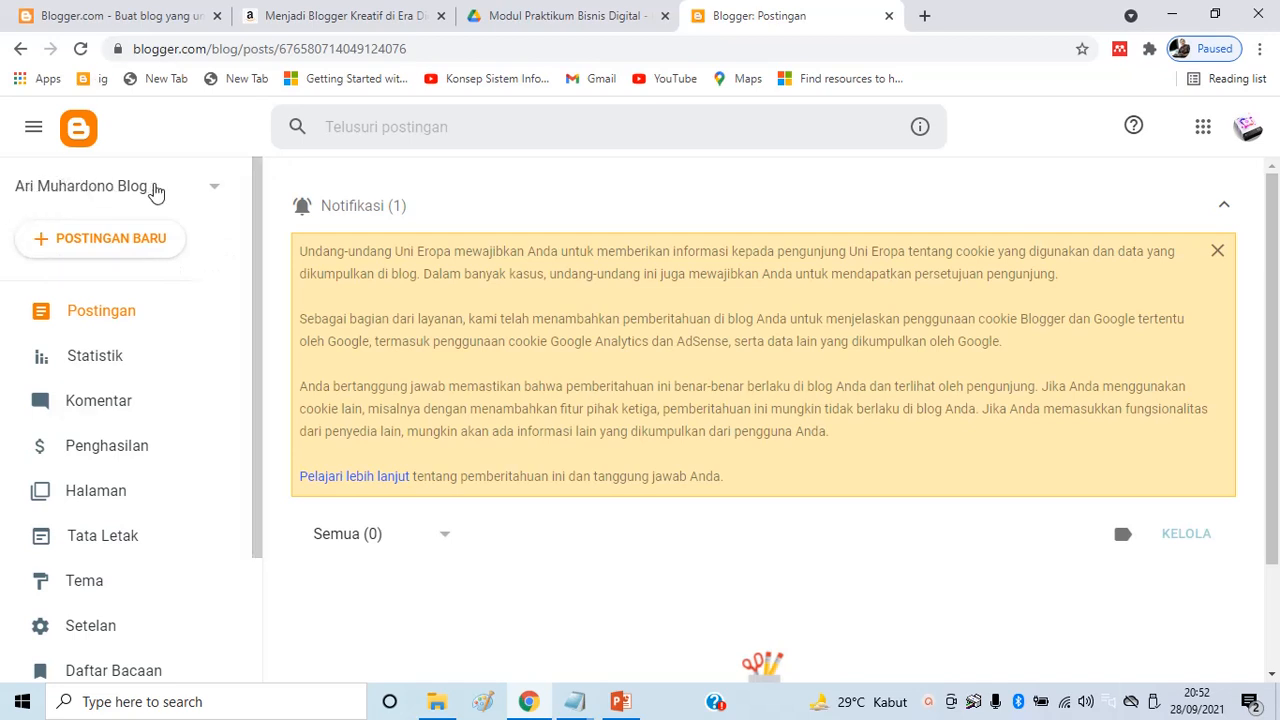
{"action": "left_click", "coordinate": [214, 193]}
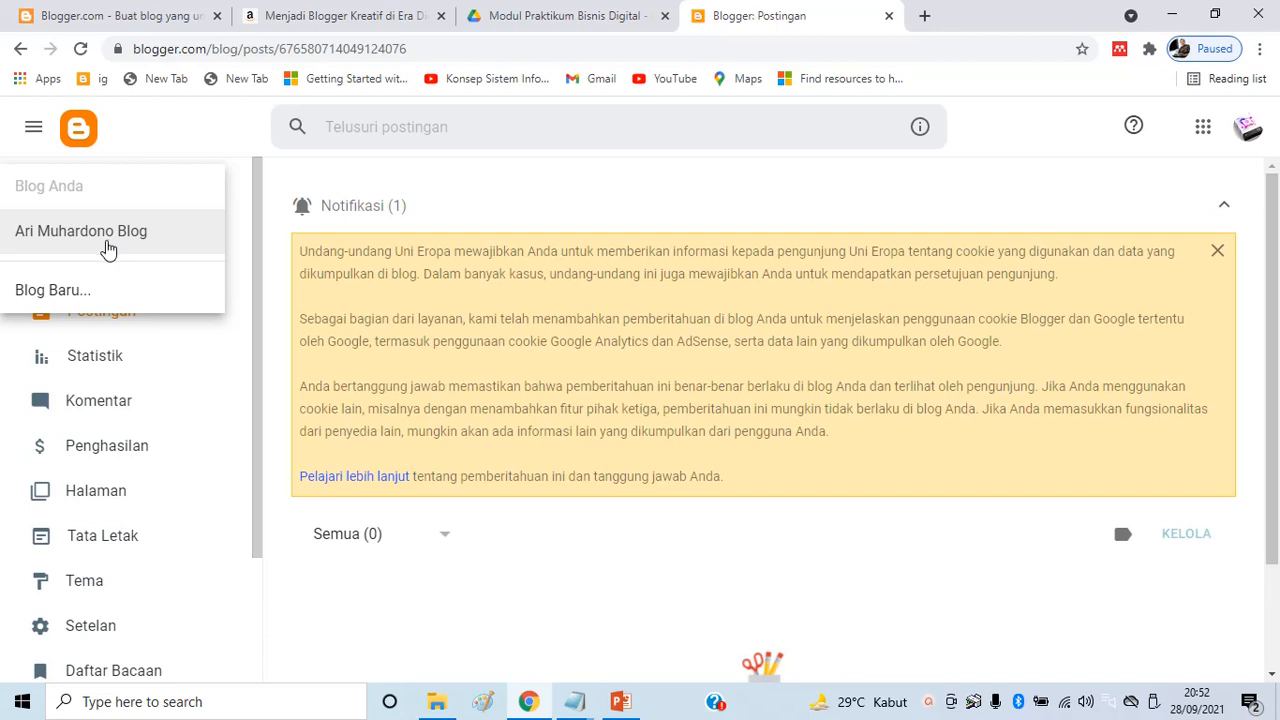
{"action": "left_click", "coordinate": [57, 295]}
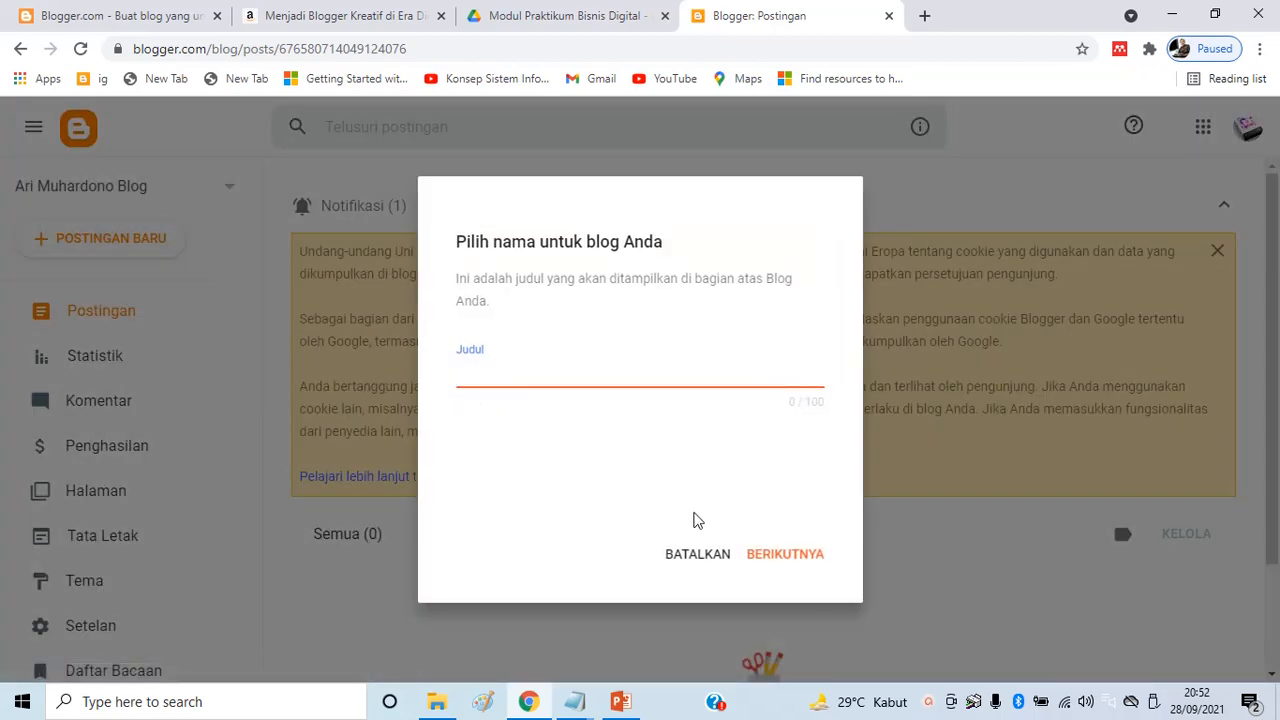
{"action": "left_click", "coordinate": [708, 563]}
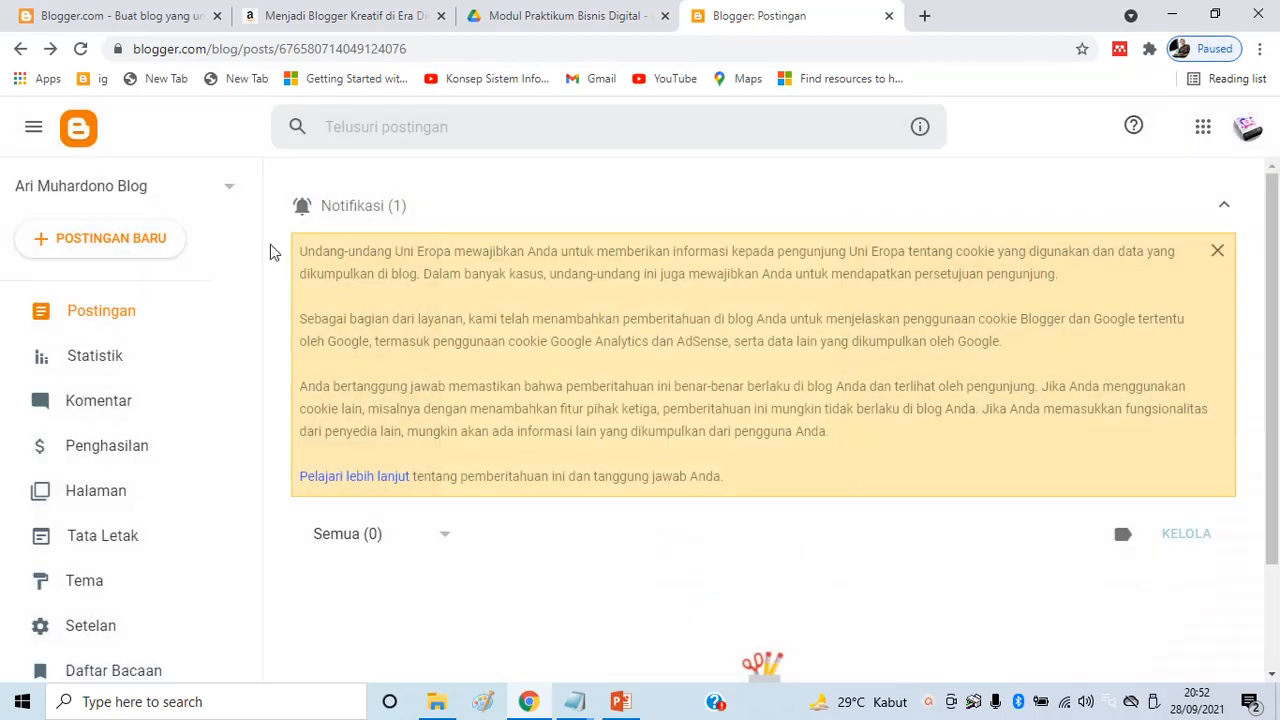
{"action": "left_click", "coordinate": [148, 192]}
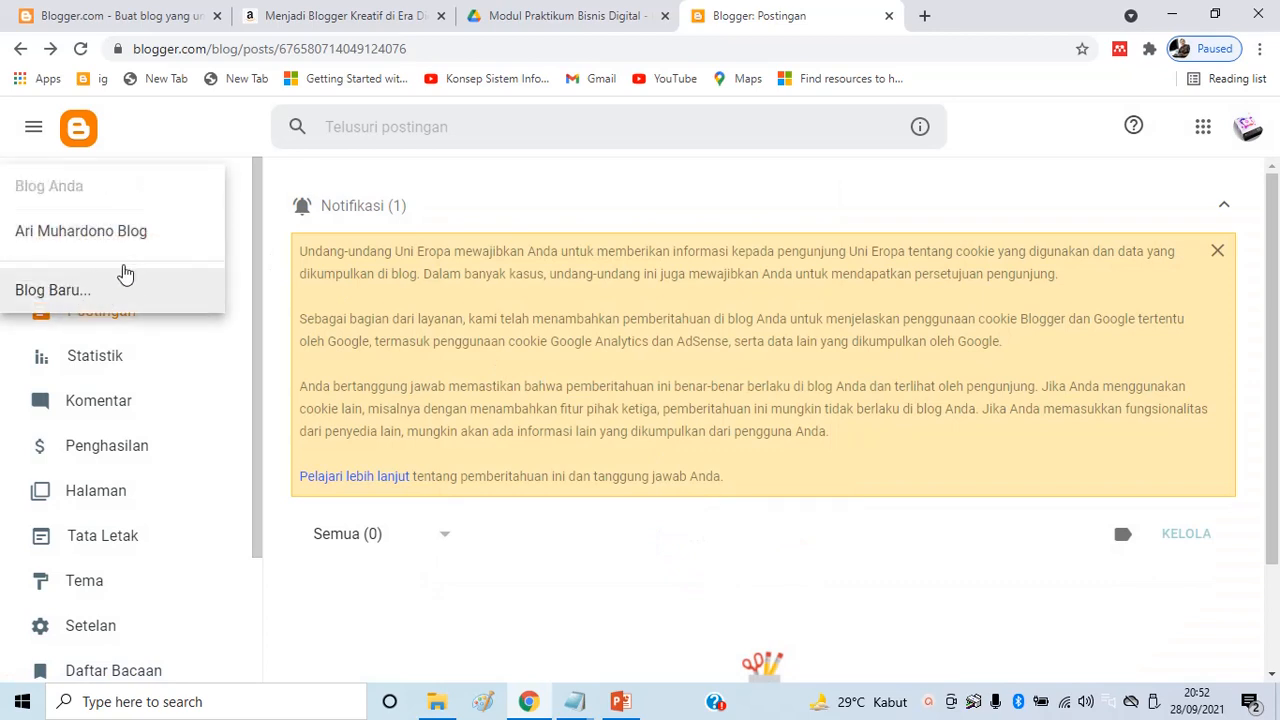
{"action": "left_click", "coordinate": [220, 462]}
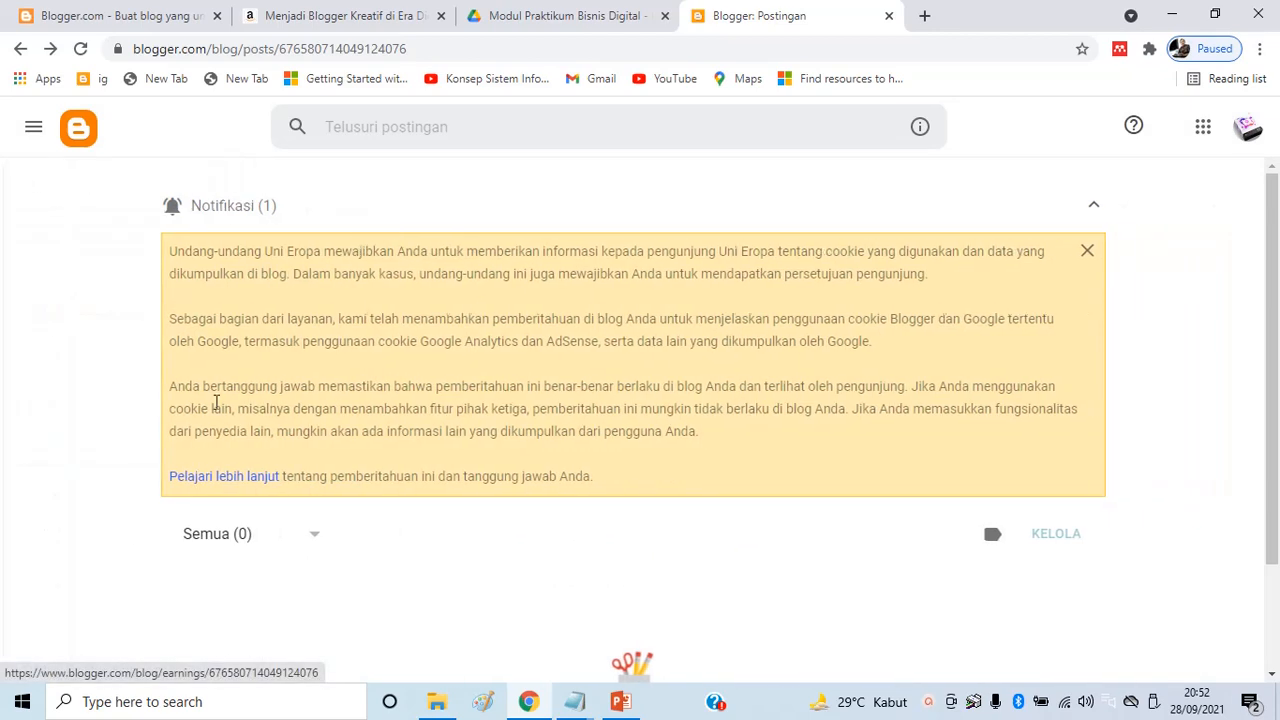
{"action": "left_click", "coordinate": [22, 132]}
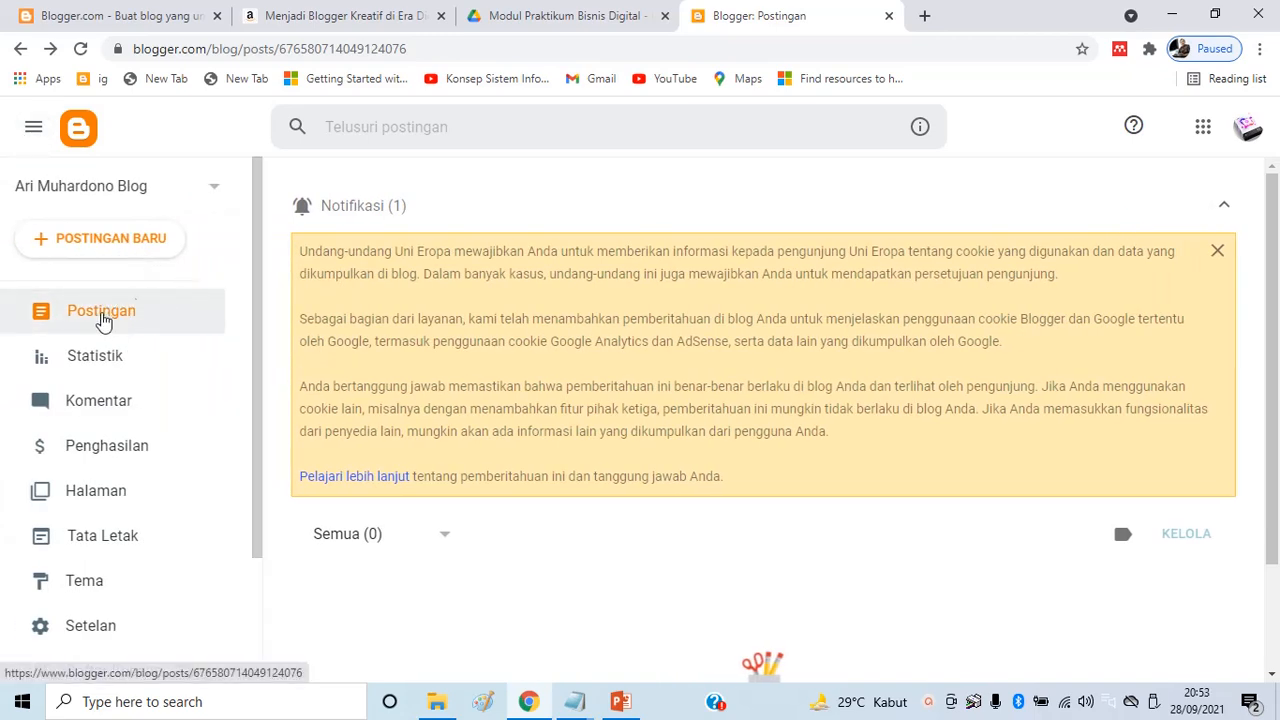
{"action": "left_click", "coordinate": [120, 367]}
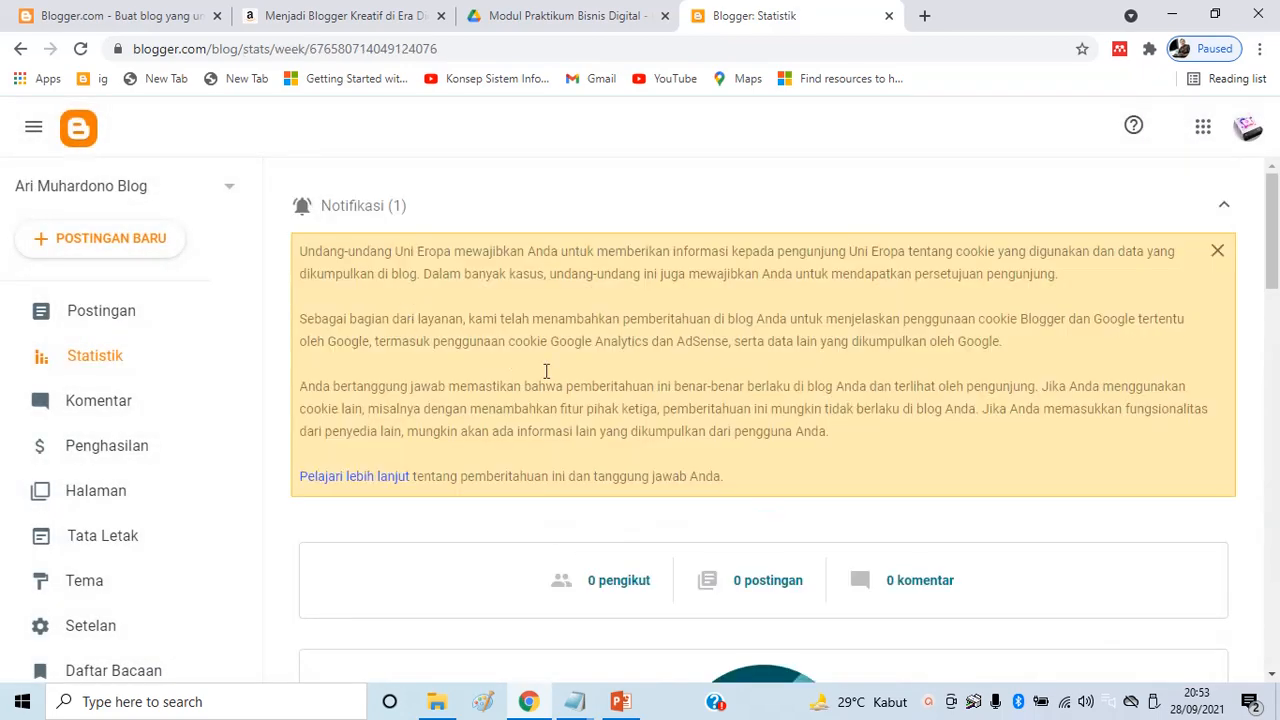
Browse the Komentar and Penghasilan pages, then open the empty Halaman pages list
{"action": "scroll", "coordinate": [880, 350], "scroll_direction": "down", "scroll_amount": 5}
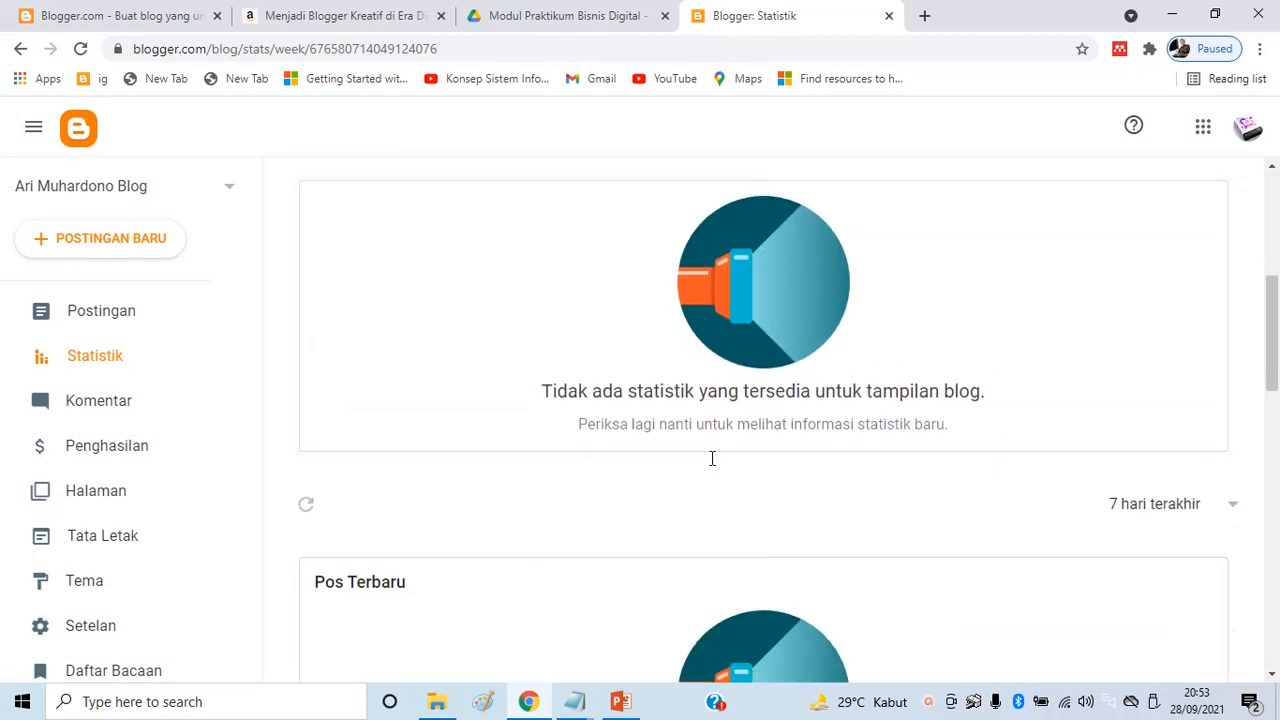
{"action": "left_click", "coordinate": [126, 409]}
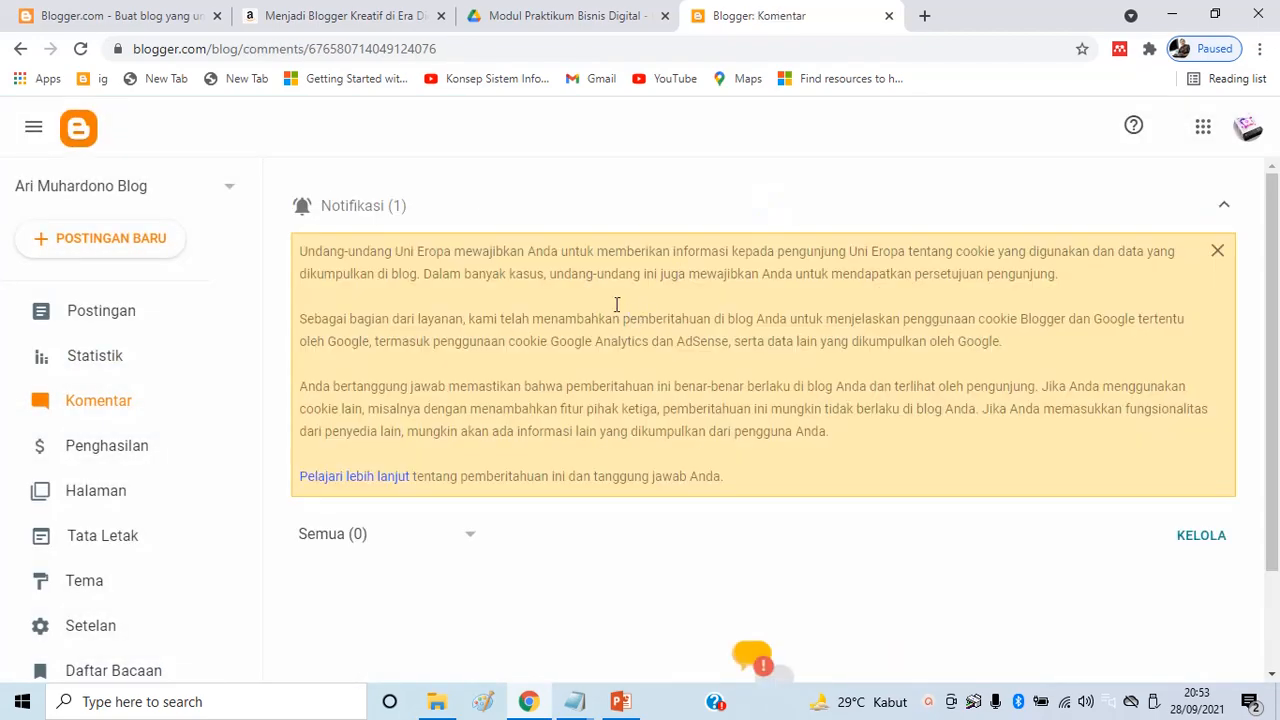
{"action": "scroll", "coordinate": [765, 323], "scroll_direction": "down", "scroll_amount": 3}
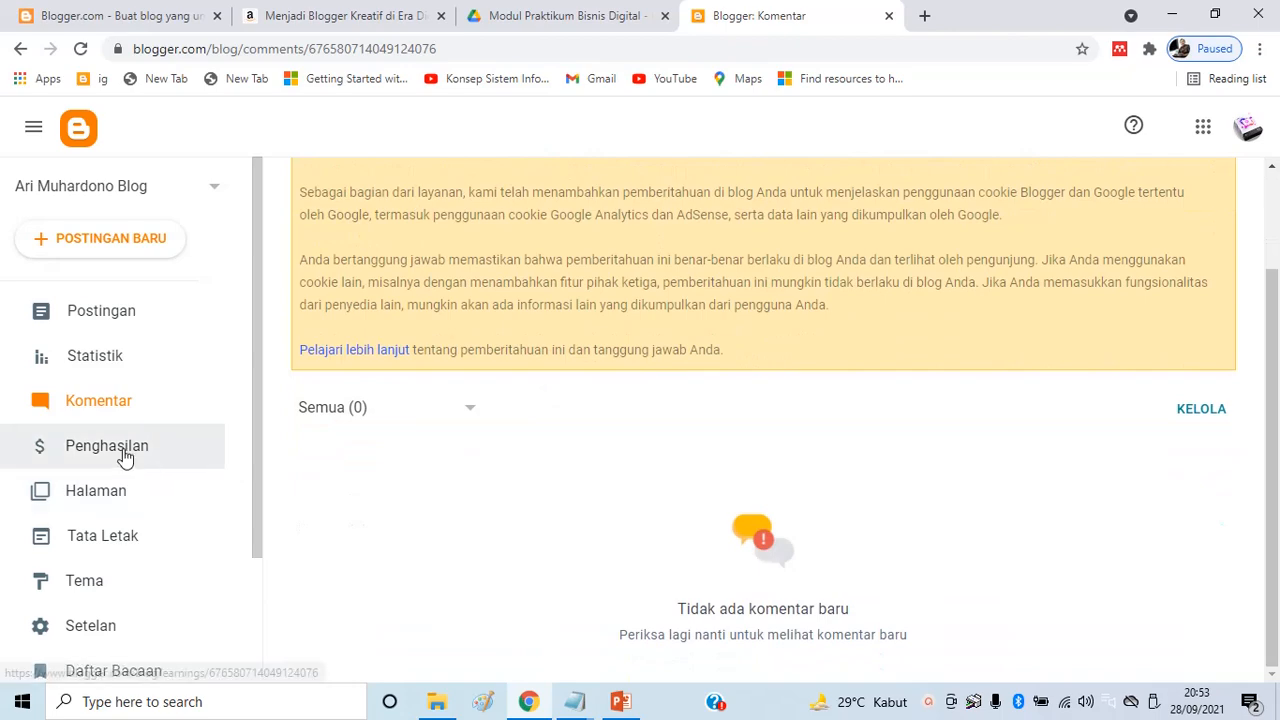
{"action": "left_click", "coordinate": [123, 455]}
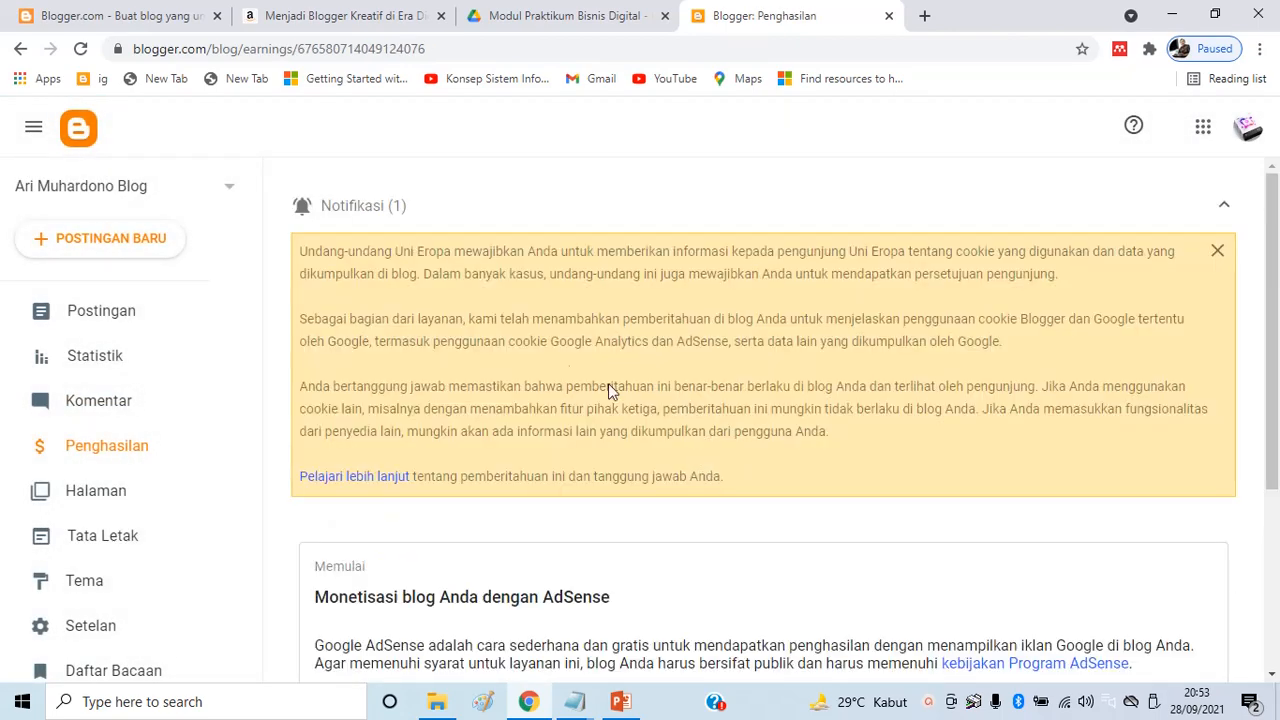
{"action": "scroll", "coordinate": [452, 364], "scroll_direction": "down", "scroll_amount": 2}
{"action": "scroll", "coordinate": [240, 417], "scroll_direction": "down", "scroll_amount": 2}
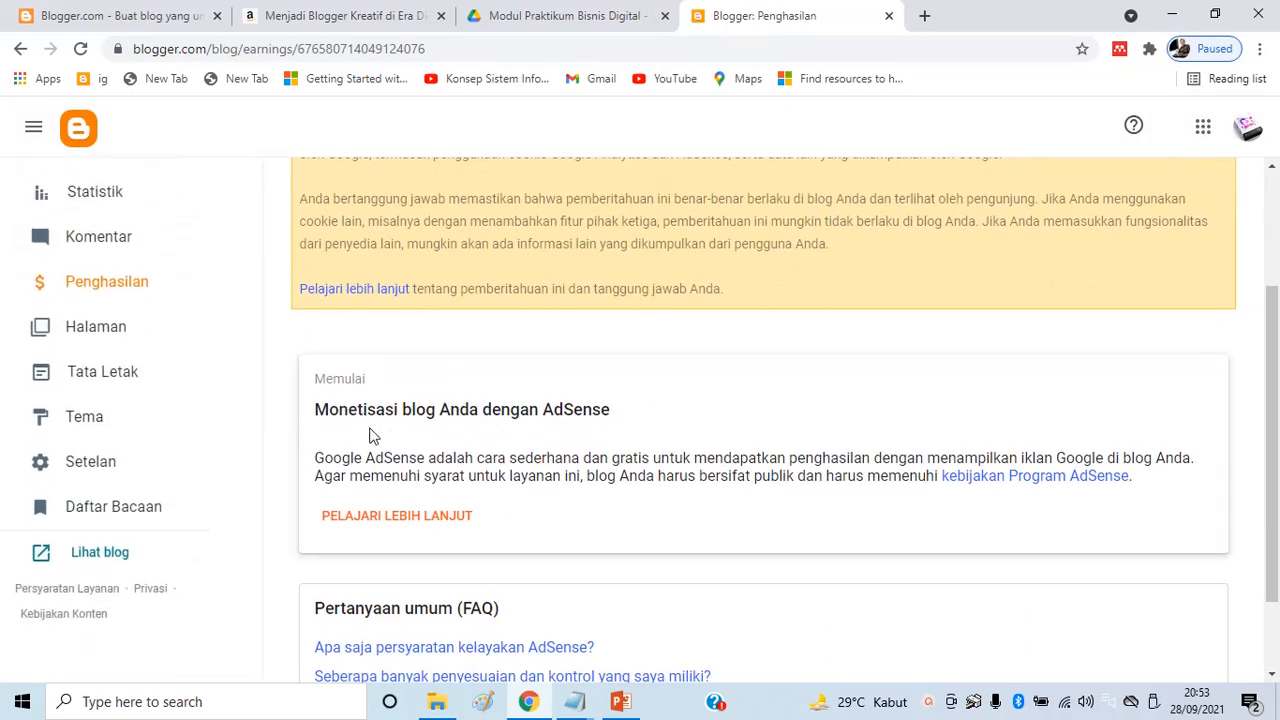
{"action": "scroll", "coordinate": [369, 434], "scroll_direction": "up", "scroll_amount": 2}
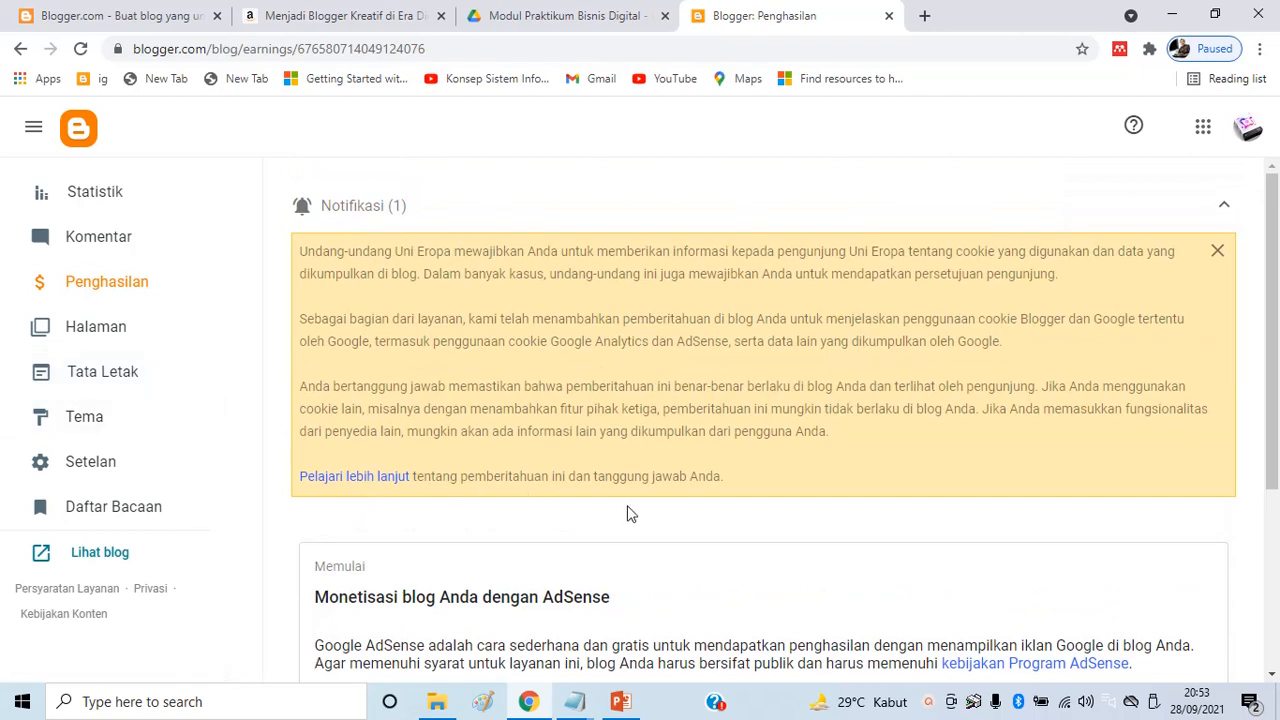
{"action": "scroll", "coordinate": [629, 514], "scroll_direction": "down", "scroll_amount": 2}
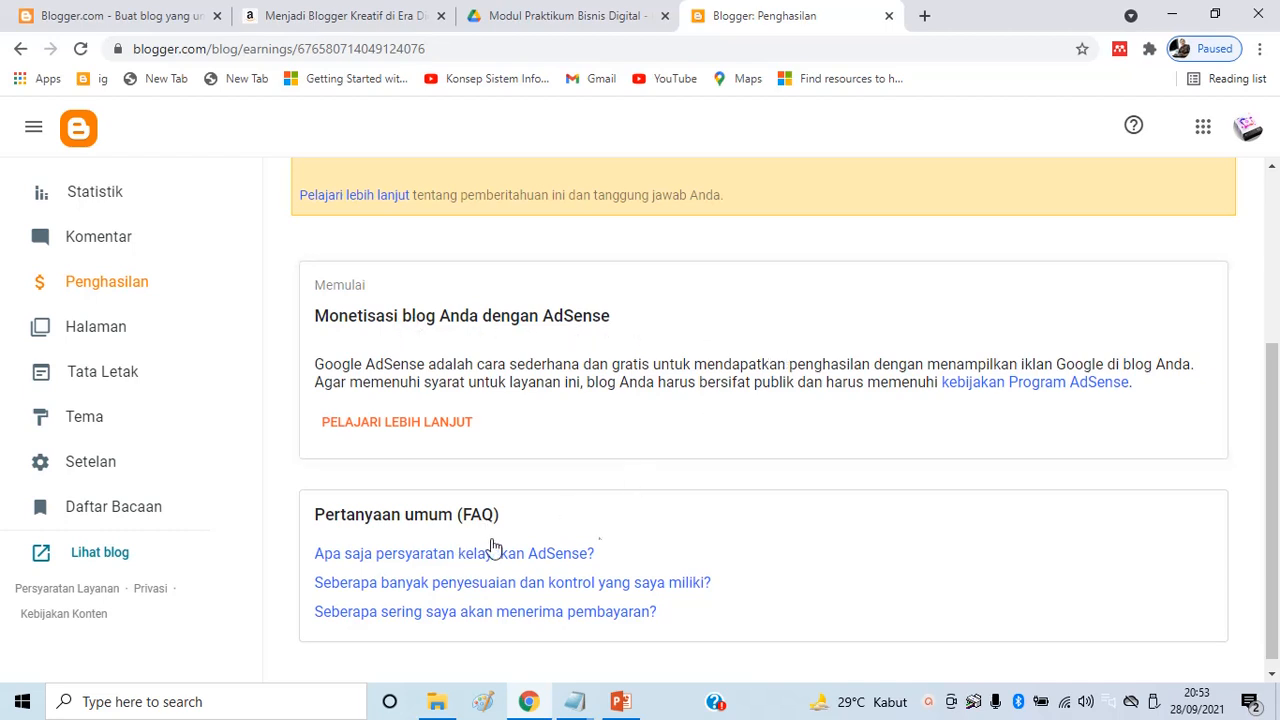
{"action": "left_click", "coordinate": [112, 332]}
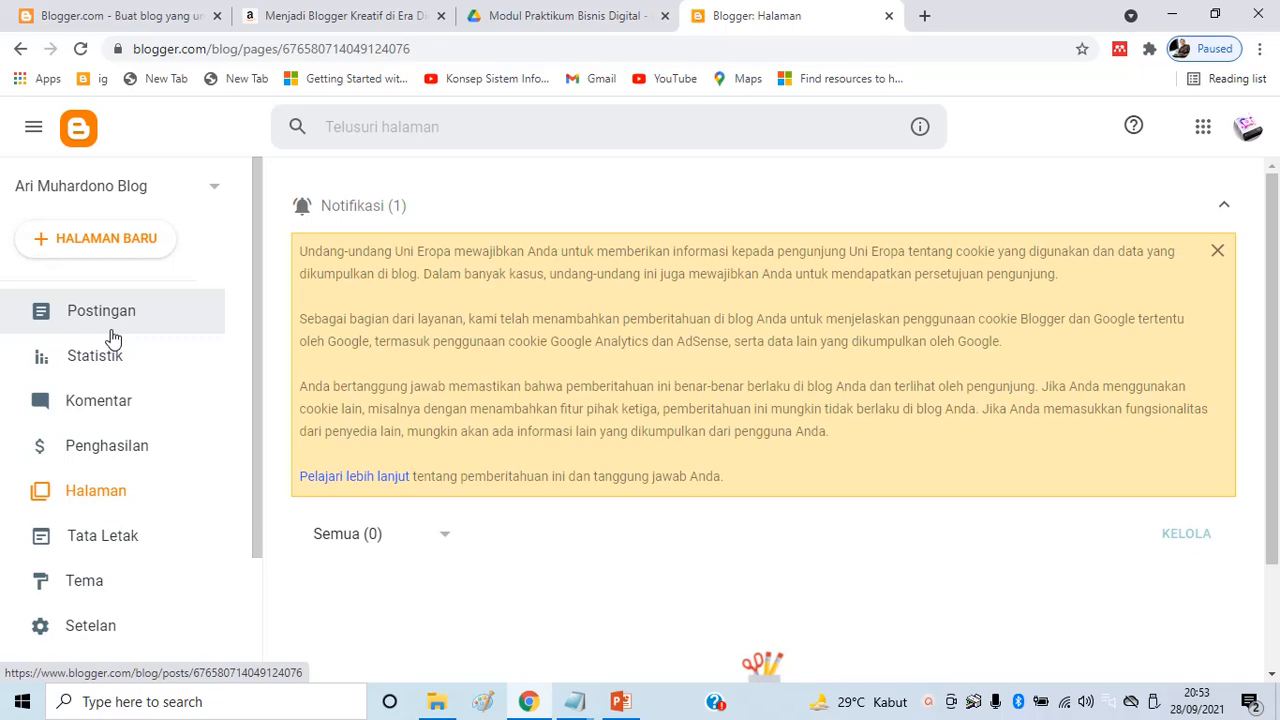
{"action": "left_click", "coordinate": [314, 20]}
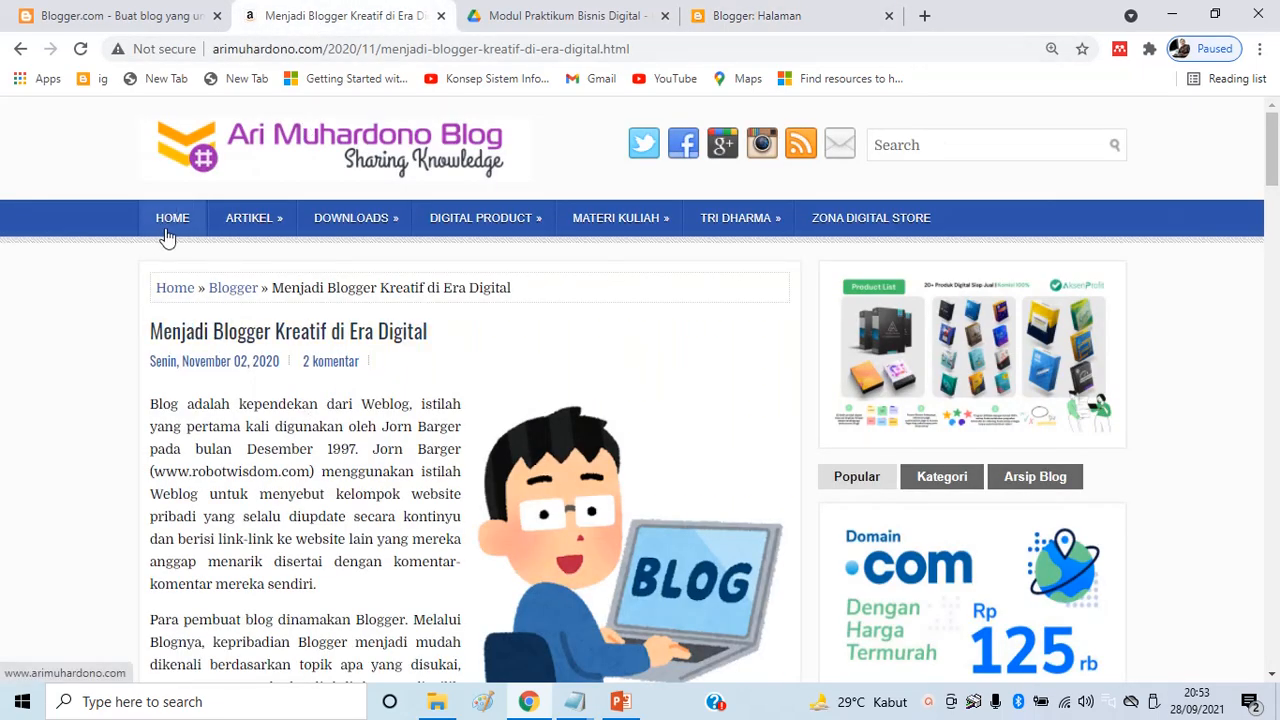
{"action": "mouse_move", "coordinate": [473, 228]}
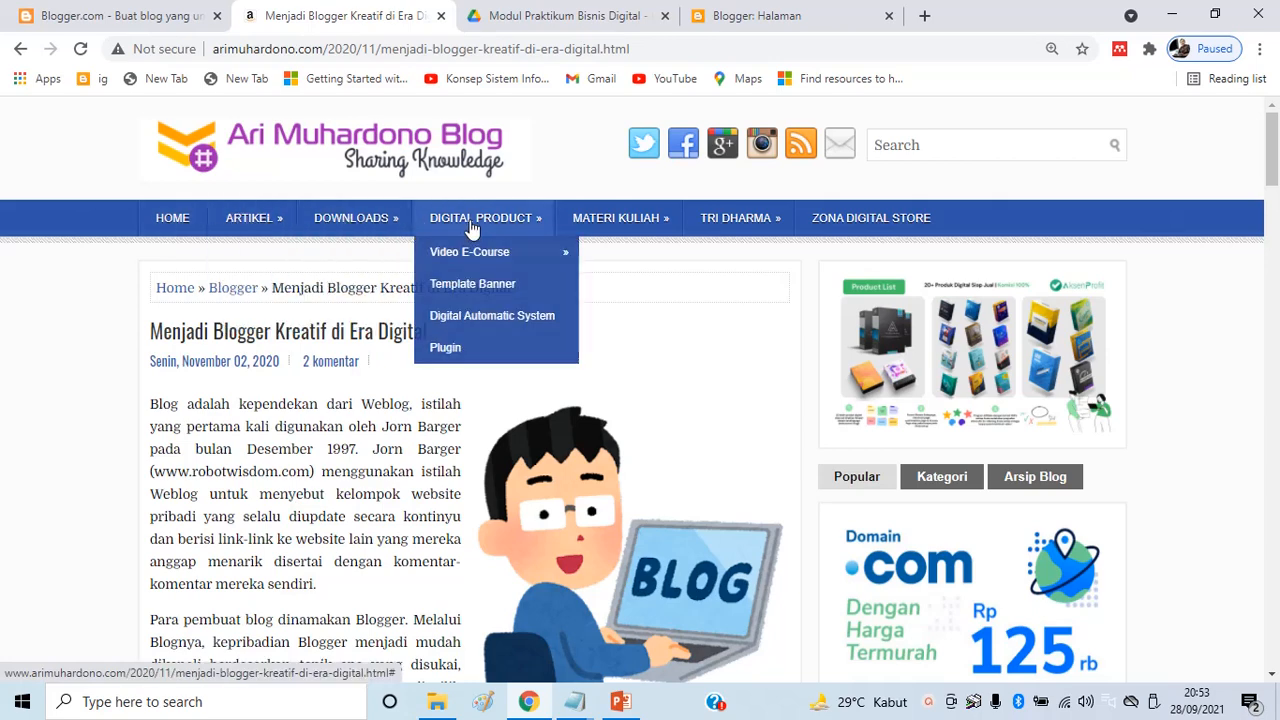
{"action": "left_click", "coordinate": [800, 20]}
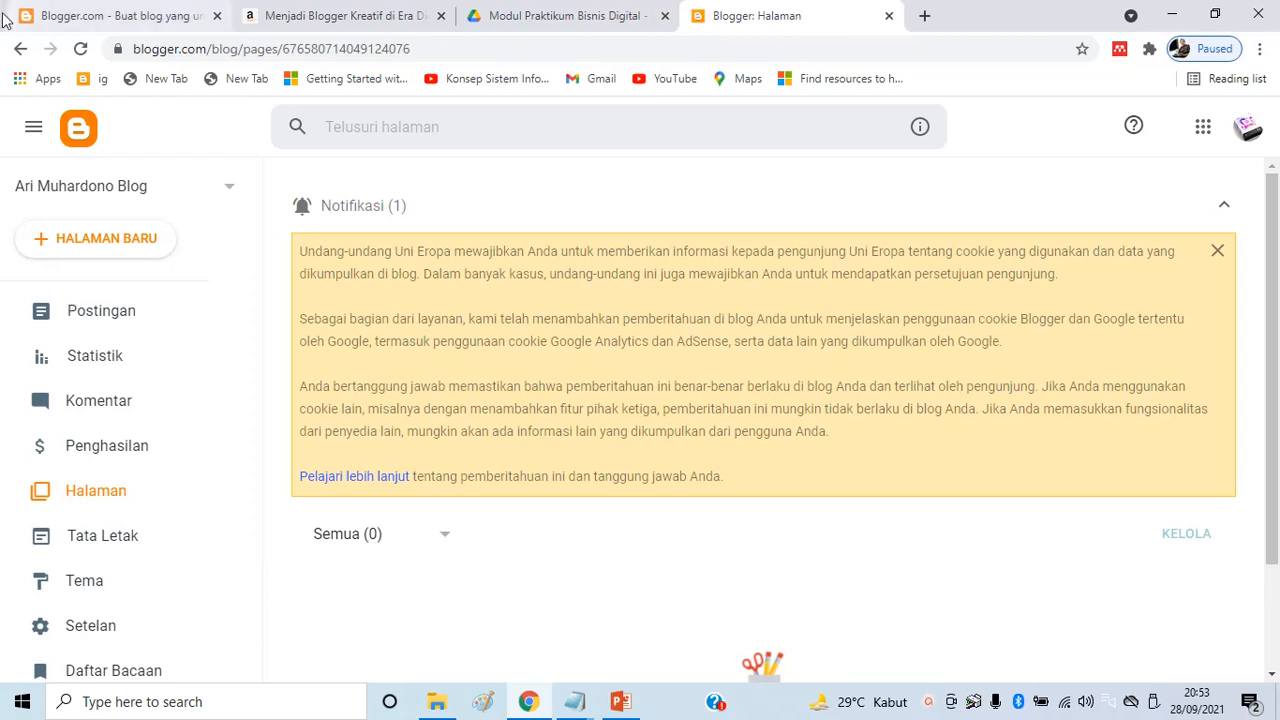
{"action": "left_click", "coordinate": [119, 537]}
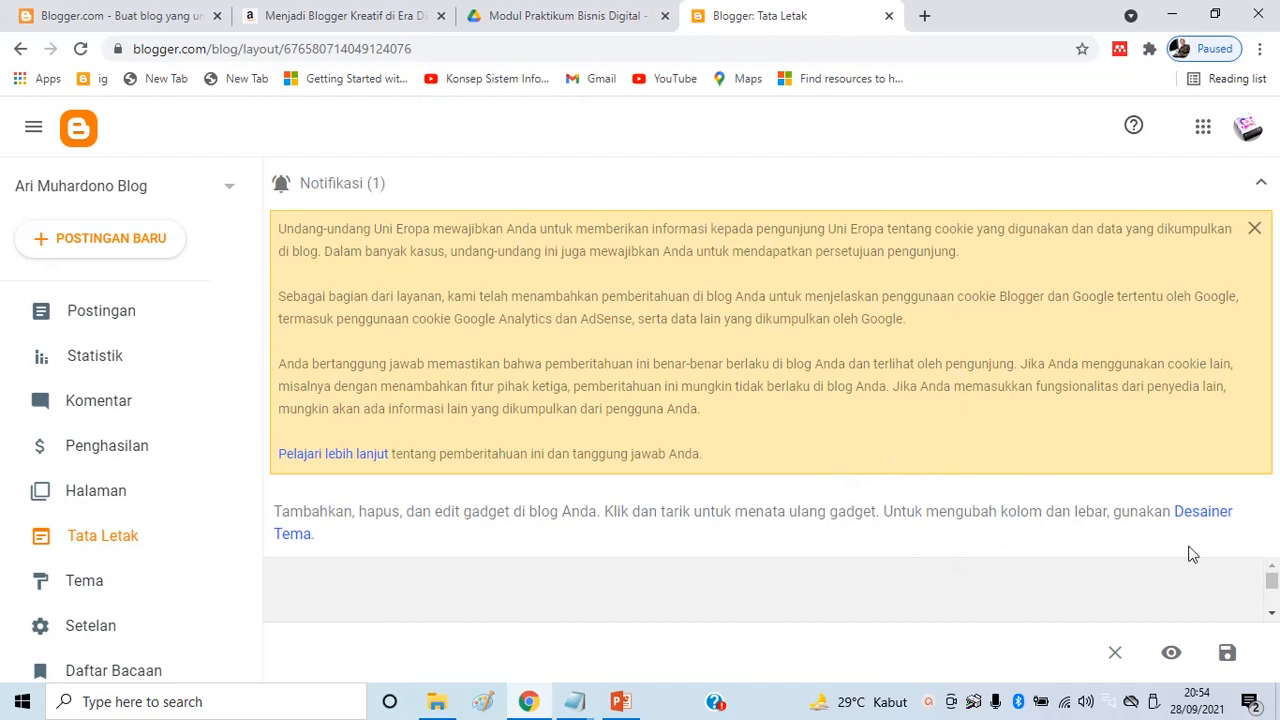
Browse the Tata Letak gadgets and Tema gallery, then open Setelan and edit the blog description
{"action": "left_click", "coordinate": [1274, 614]}
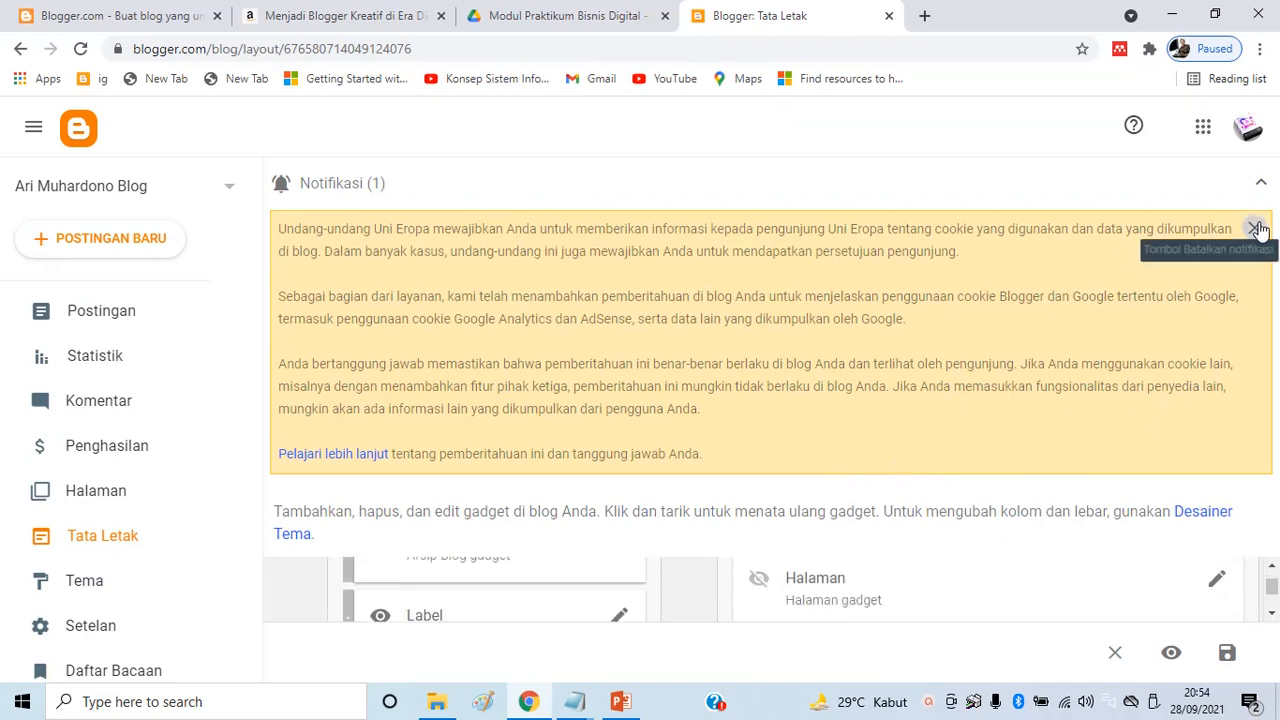
{"action": "scroll", "coordinate": [743, 349], "scroll_direction": "up", "scroll_amount": 4}
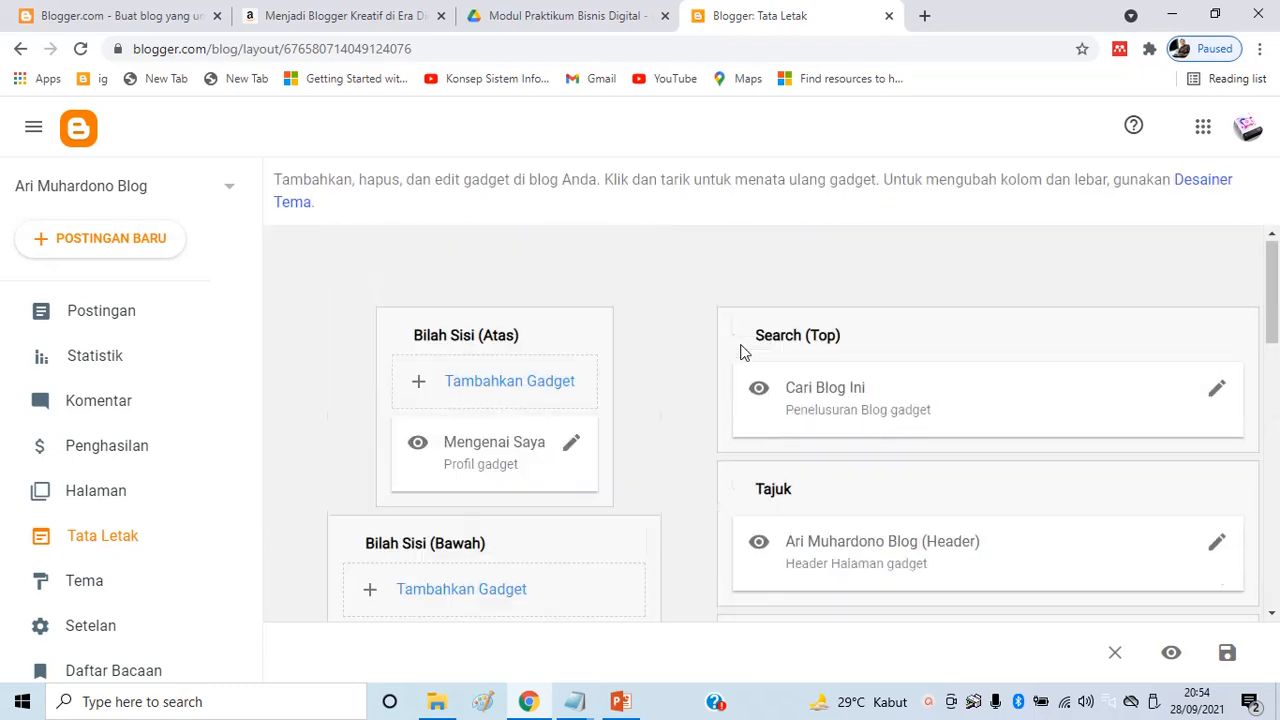
{"action": "scroll", "coordinate": [668, 351], "scroll_direction": "down", "scroll_amount": 4}
{"action": "left_click", "coordinate": [103, 584]}
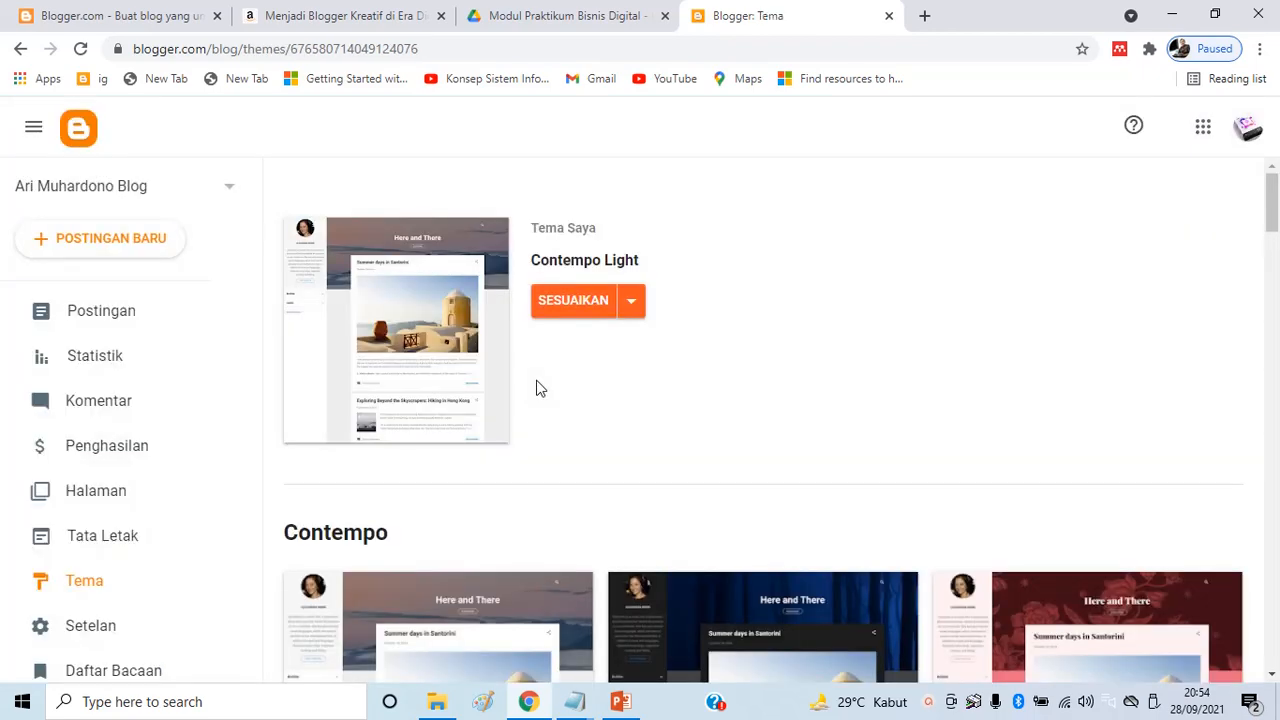
{"action": "scroll", "coordinate": [846, 317], "scroll_direction": "down", "scroll_amount": 9}
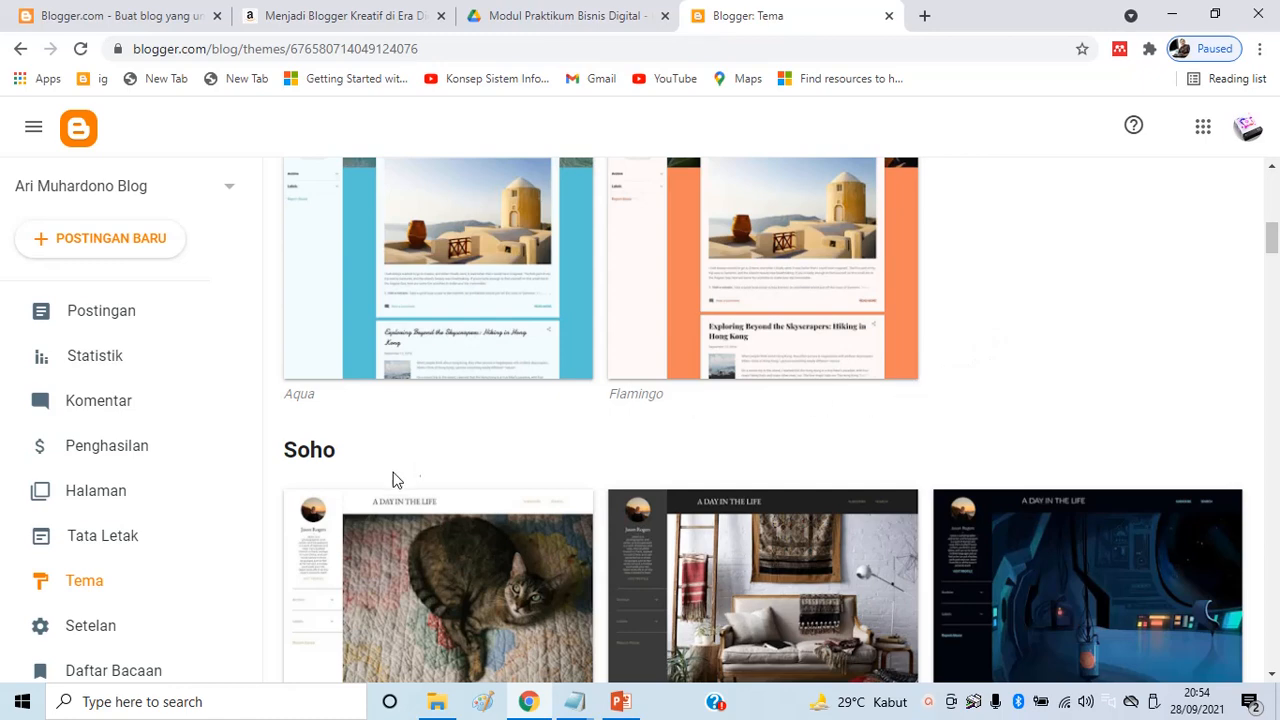
{"action": "scroll", "coordinate": [133, 608], "scroll_direction": "down", "scroll_amount": 2}
{"action": "left_click", "coordinate": [100, 543]}
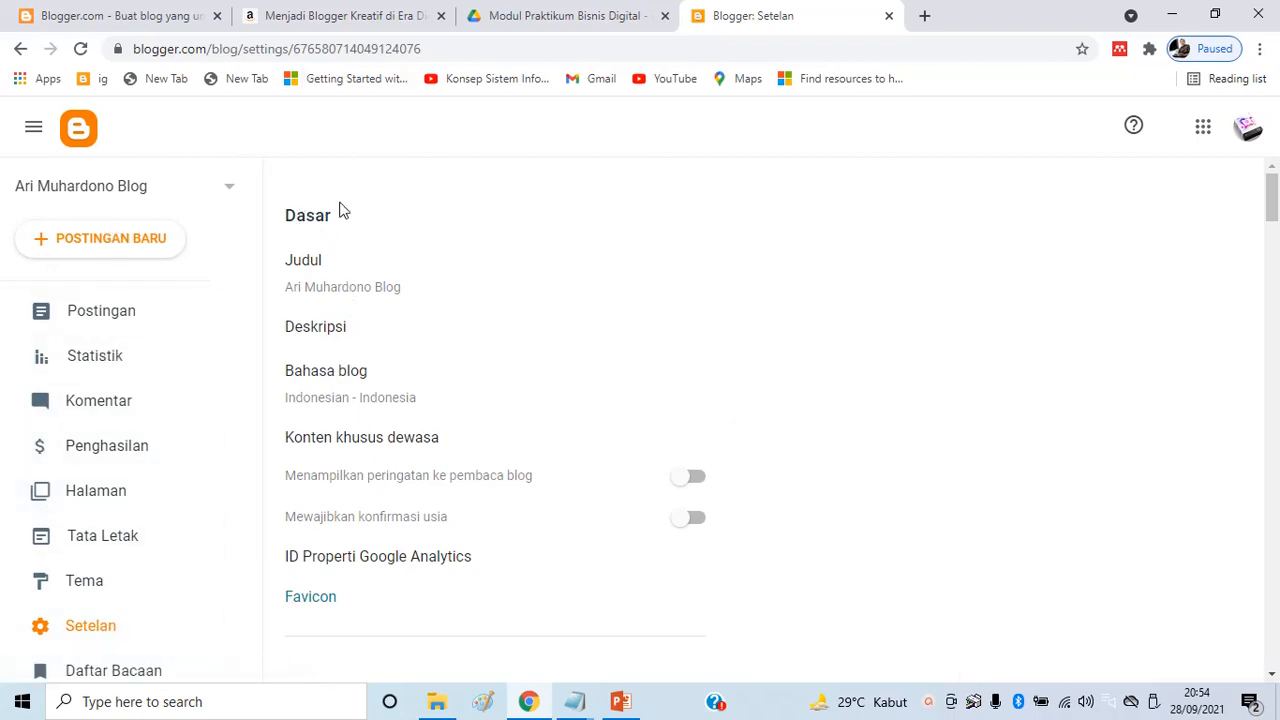
{"action": "left_click", "coordinate": [318, 337]}
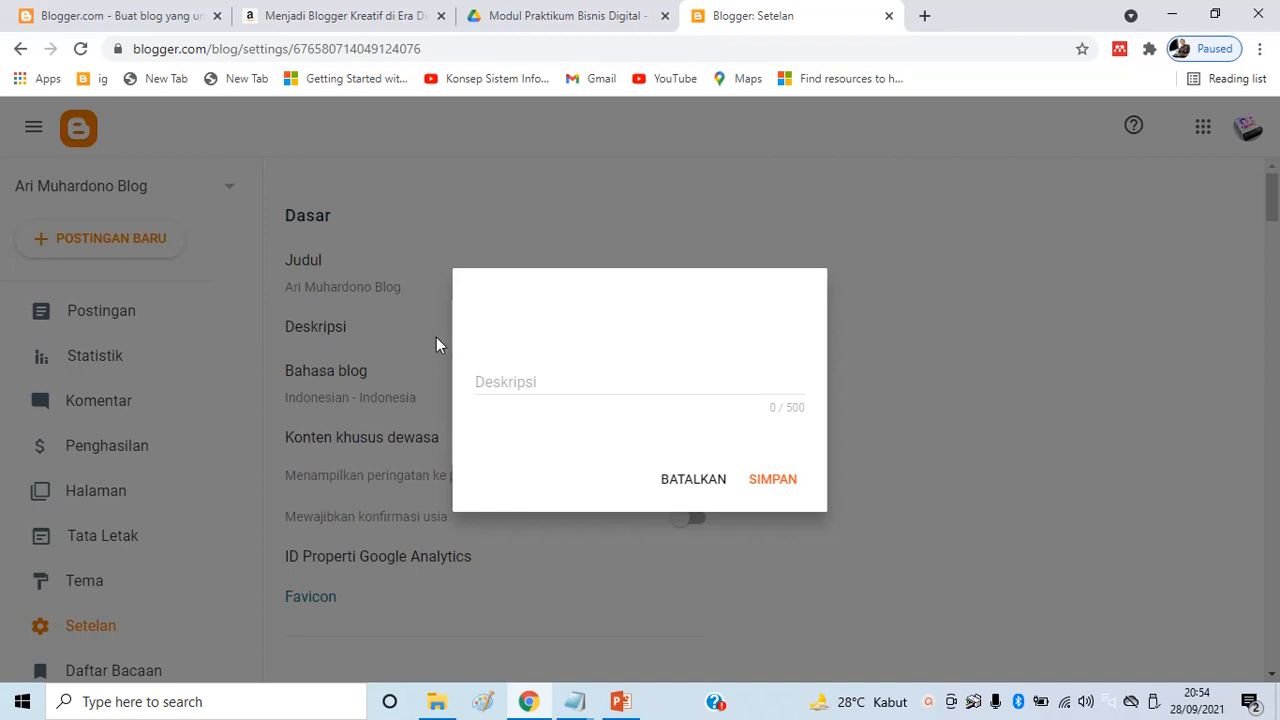
Enter and save the description 'Blog tentang berbagi ilmu Pemasaran Digital, Bisnis Digital, Internet Marketing dan lain-lain'
{"action": "left_click", "coordinate": [484, 380]}
{"action": "type", "text": "Blog tentang berba"}
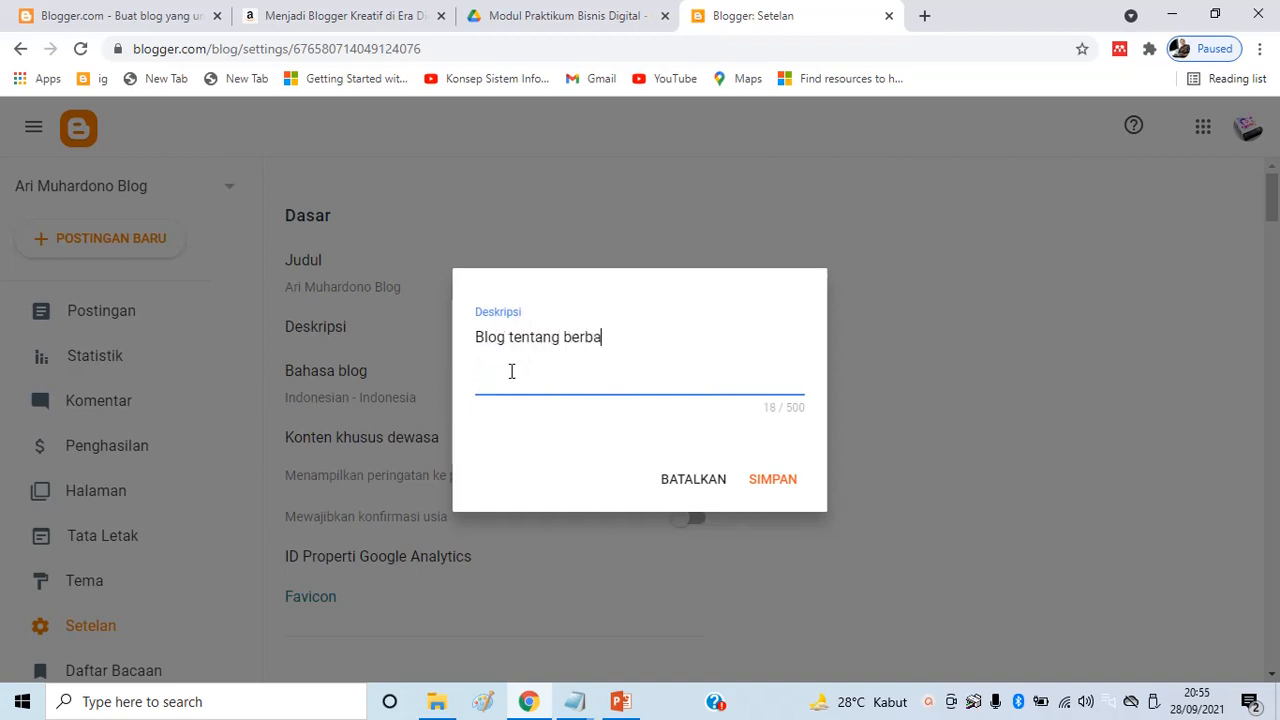
{"action": "type", "text": "gi ilmu"}
{"action": "type", "text": " D"}
{"action": "type", "text": "Pemasar"}
{"action": "type", "text": "an Digi"}
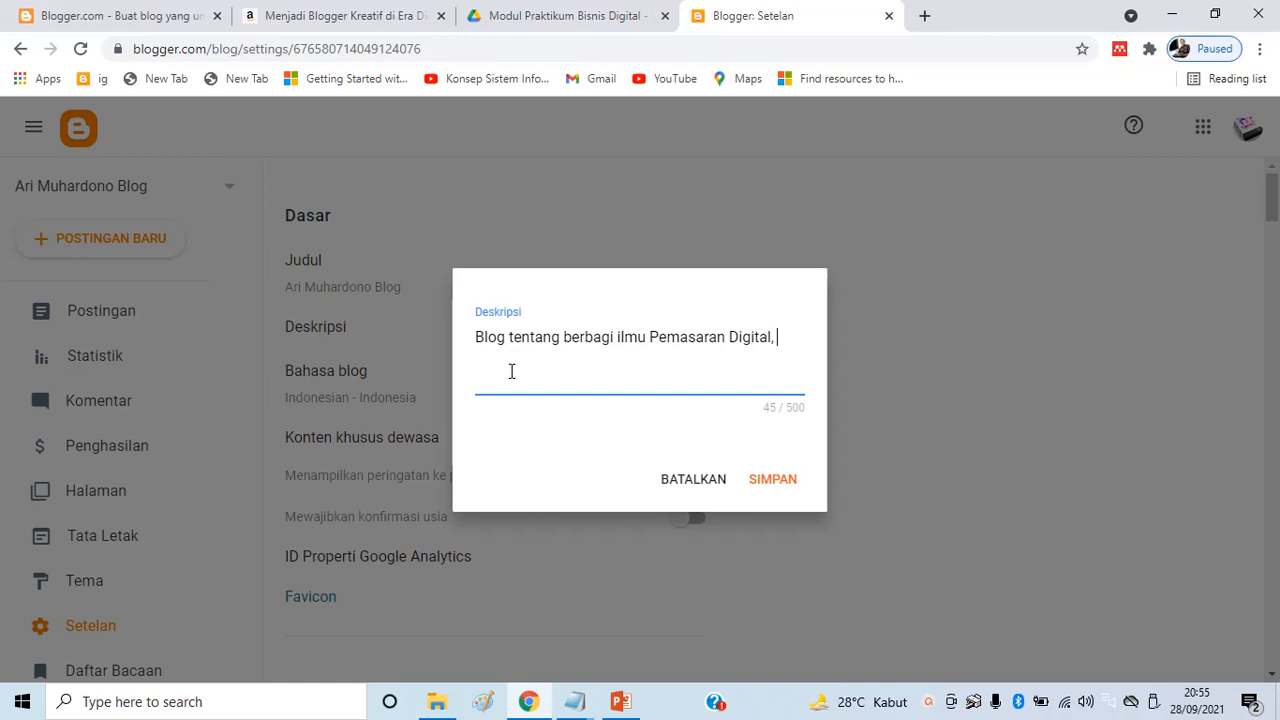
{"action": "type", "text": "isnis Digital, Internet Marketing da"}
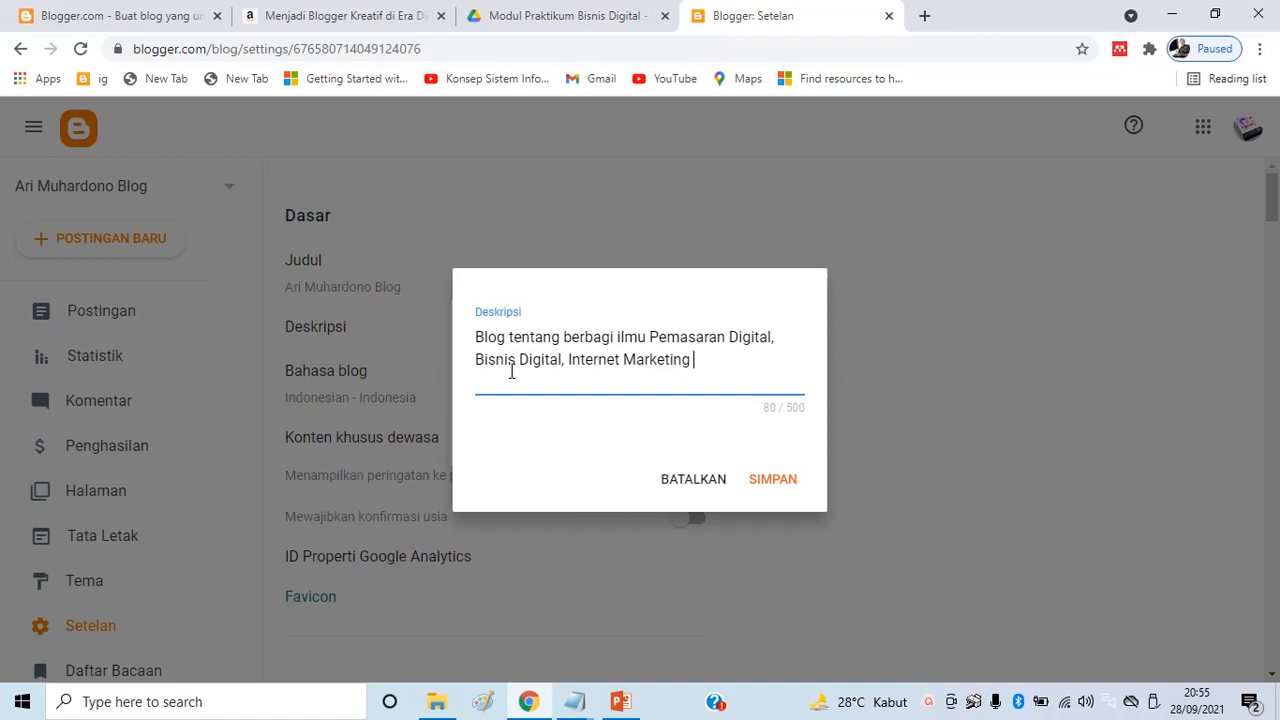
{"action": "type", "text": "n lain-lain"}
{"action": "left_click", "coordinate": [773, 481]}
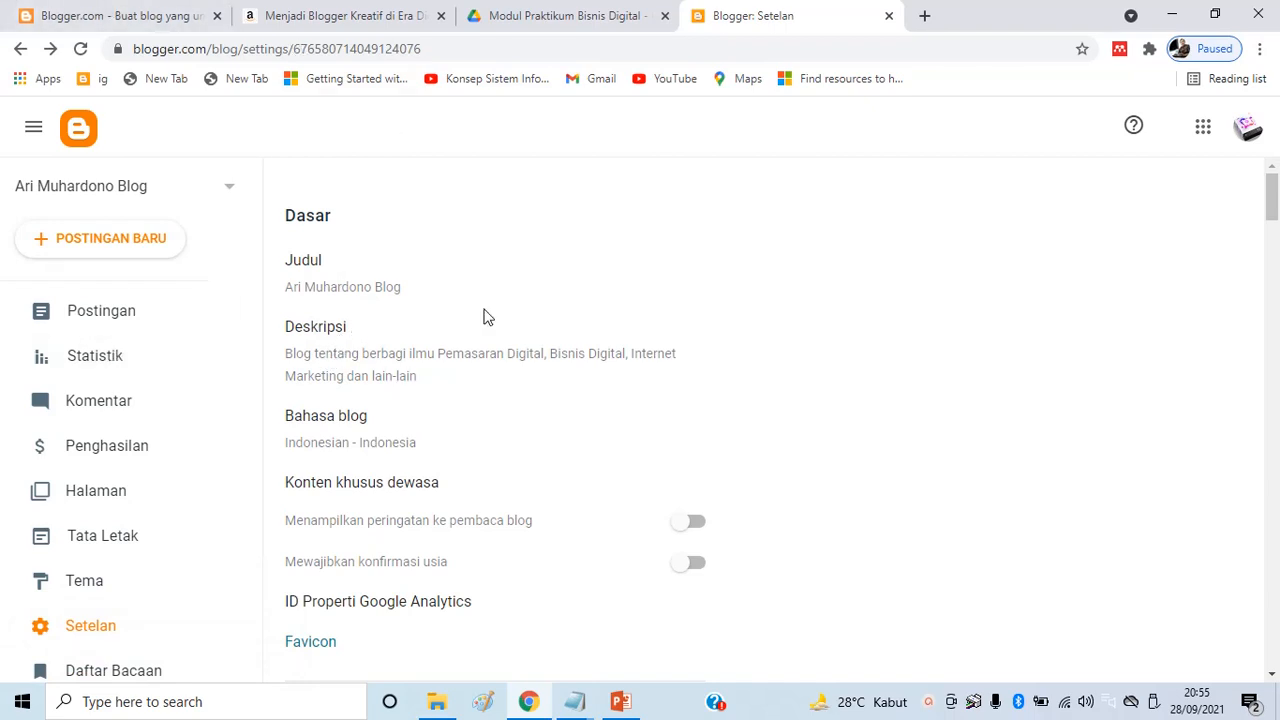
Open the Bahasa blog choices and cancel, leaving the blog language unchanged
{"action": "scroll", "coordinate": [403, 425], "scroll_direction": "down", "scroll_amount": 2}
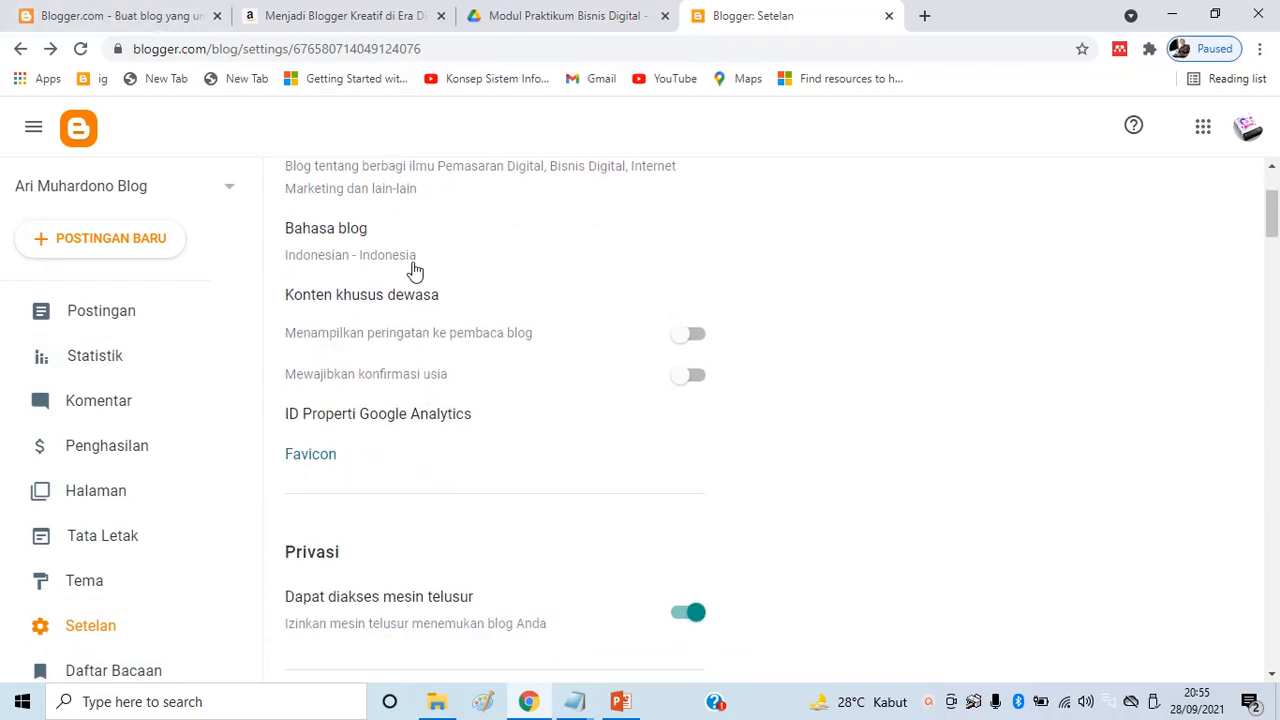
{"action": "left_click", "coordinate": [345, 260]}
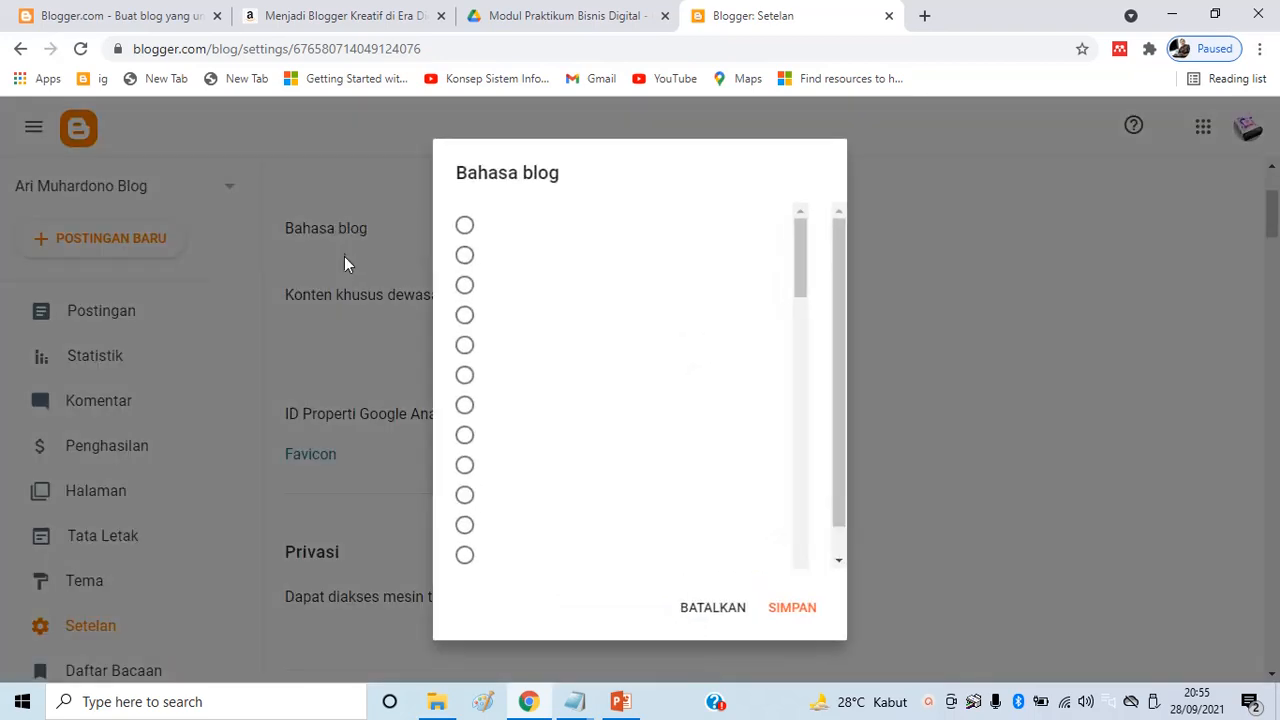
{"action": "left_click", "coordinate": [705, 607]}
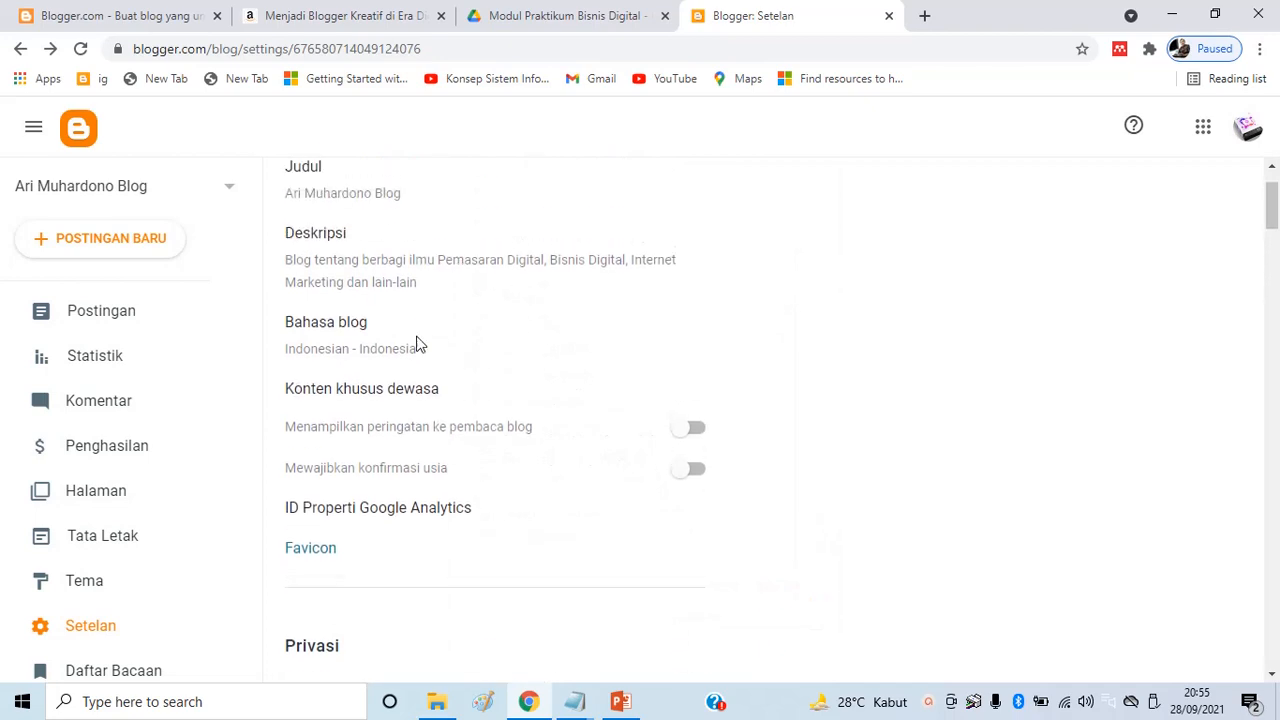
Scroll to the Pemformatan settings showing the (GMT-07:00) Los Angeles time zone
{"action": "scroll", "coordinate": [386, 366], "scroll_direction": "down", "scroll_amount": 4}
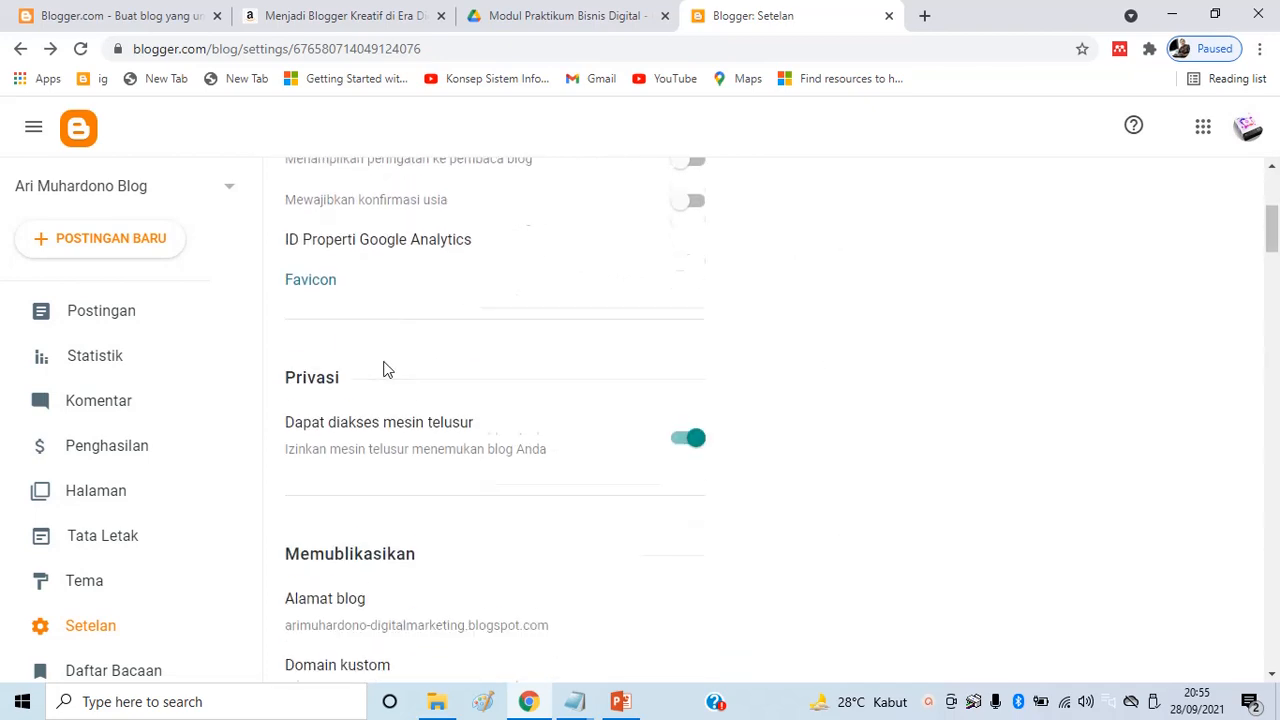
{"action": "scroll", "coordinate": [410, 345], "scroll_direction": "down", "scroll_amount": 2}
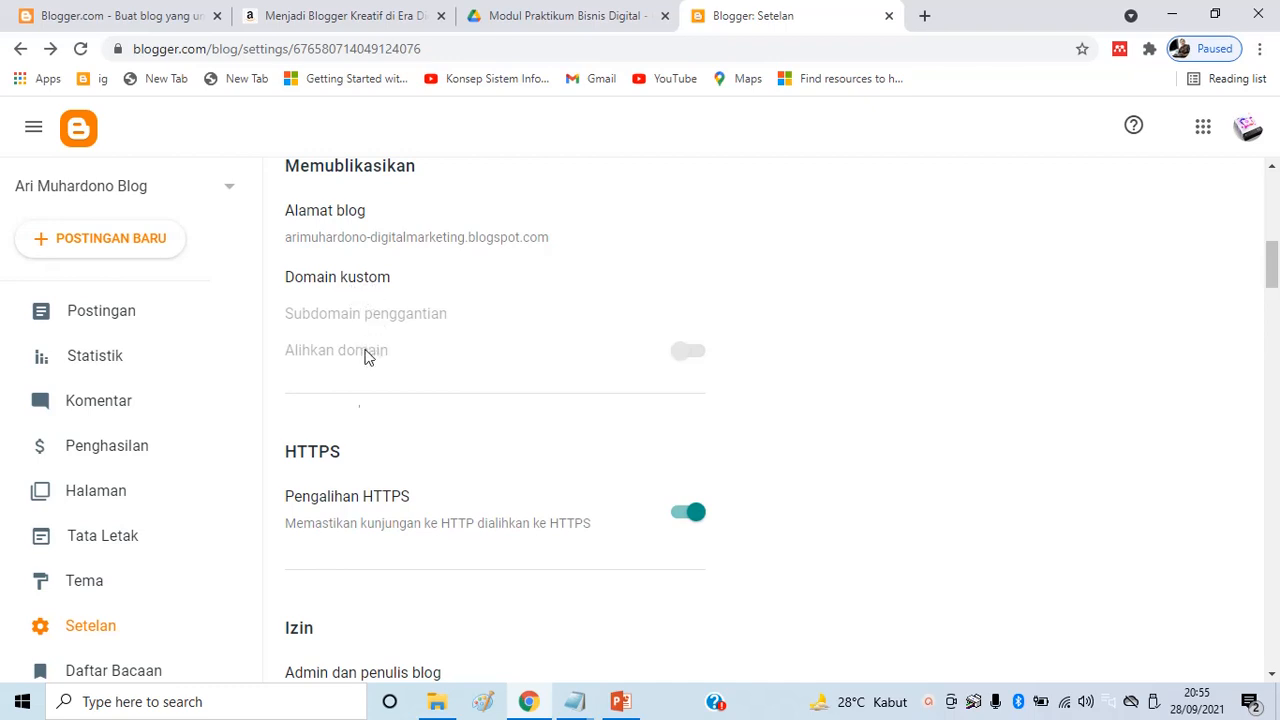
{"action": "scroll", "coordinate": [423, 338], "scroll_direction": "down", "scroll_amount": 3}
{"action": "scroll", "coordinate": [423, 338], "scroll_direction": "down", "scroll_amount": 2}
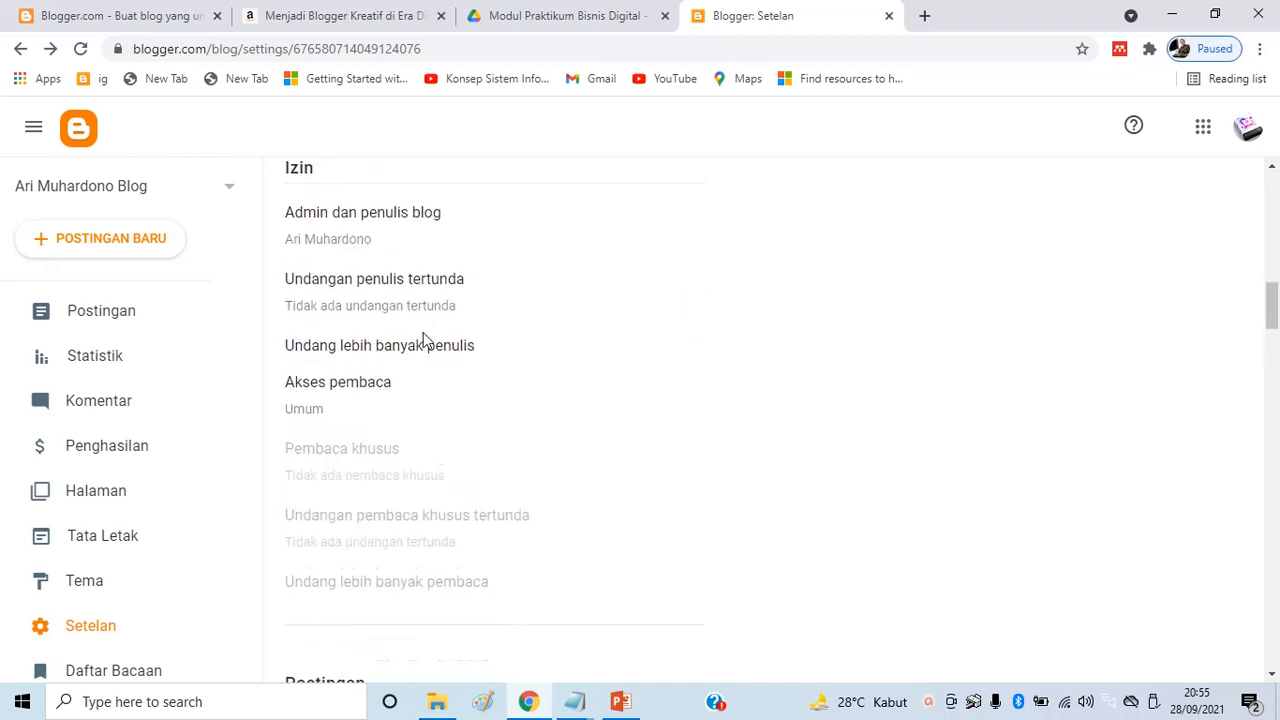
{"action": "scroll", "coordinate": [452, 266], "scroll_direction": "down", "scroll_amount": 4}
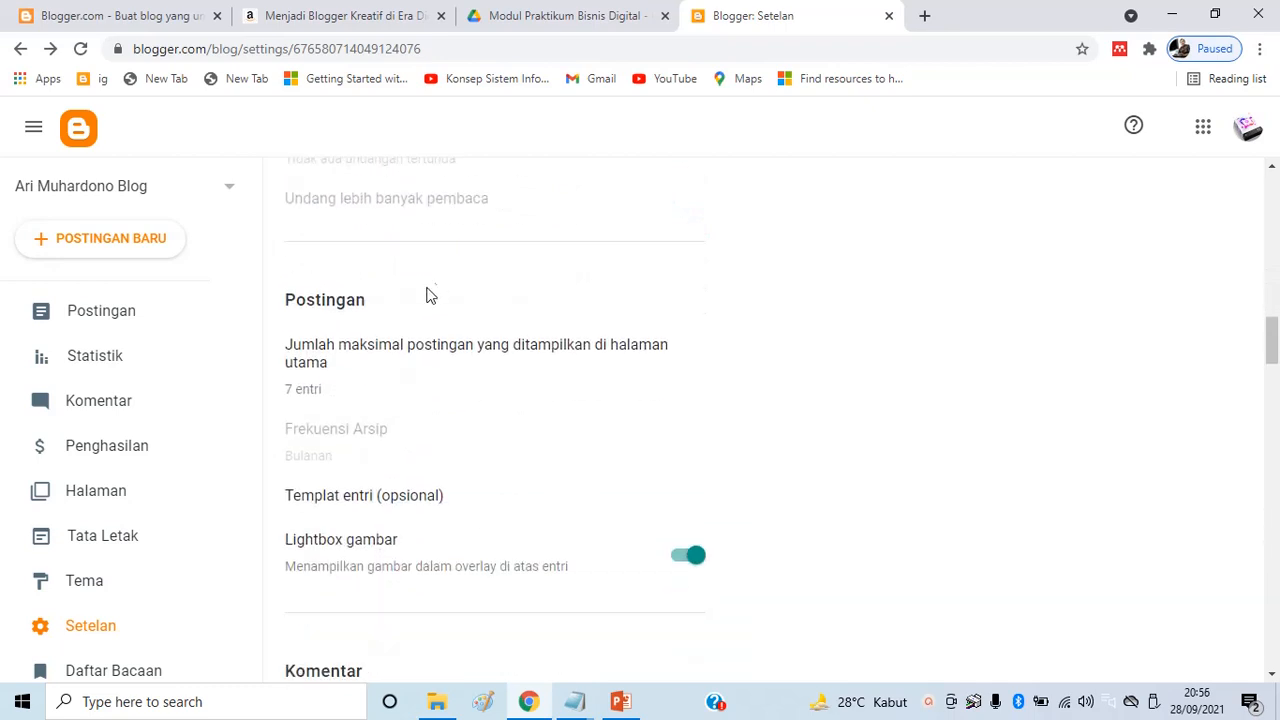
{"action": "scroll", "coordinate": [420, 305], "scroll_direction": "down", "scroll_amount": 1}
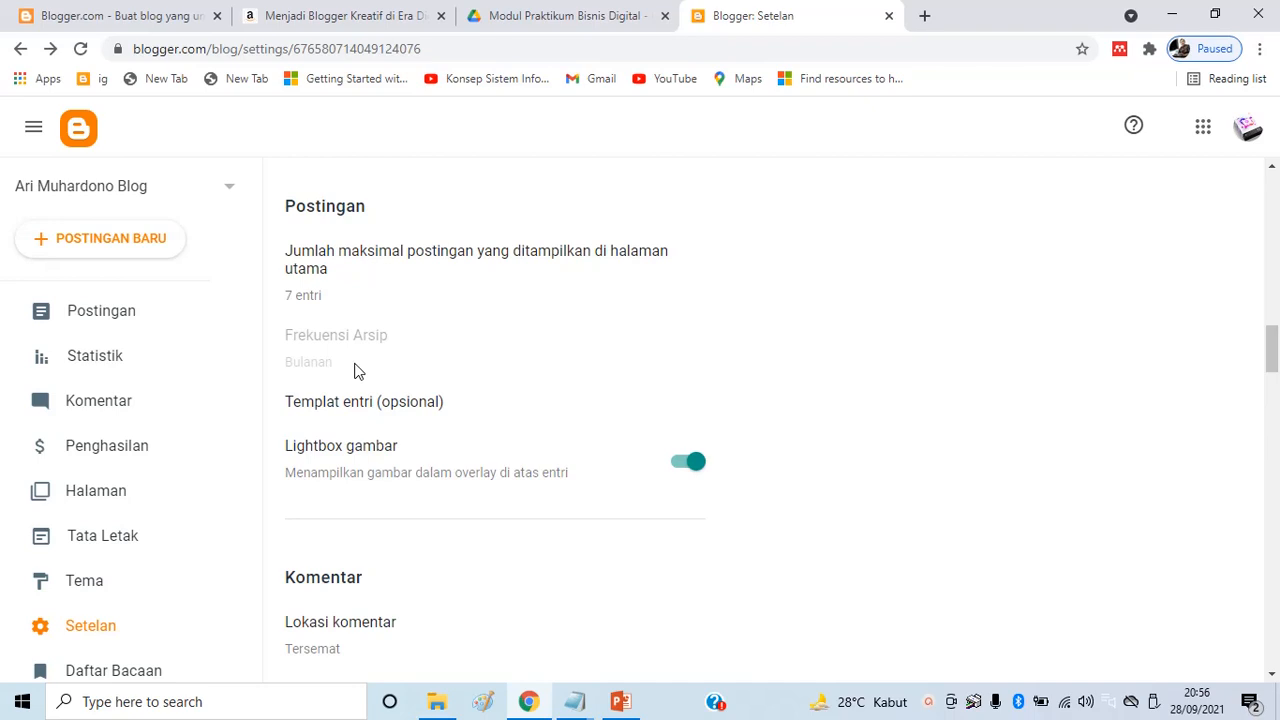
{"action": "scroll", "coordinate": [381, 343], "scroll_direction": "down", "scroll_amount": 1}
{"action": "scroll", "coordinate": [381, 343], "scroll_direction": "down", "scroll_amount": 4}
{"action": "scroll", "coordinate": [463, 330], "scroll_direction": "down", "scroll_amount": 7}
{"action": "scroll", "coordinate": [427, 360], "scroll_direction": "down", "scroll_amount": 3}
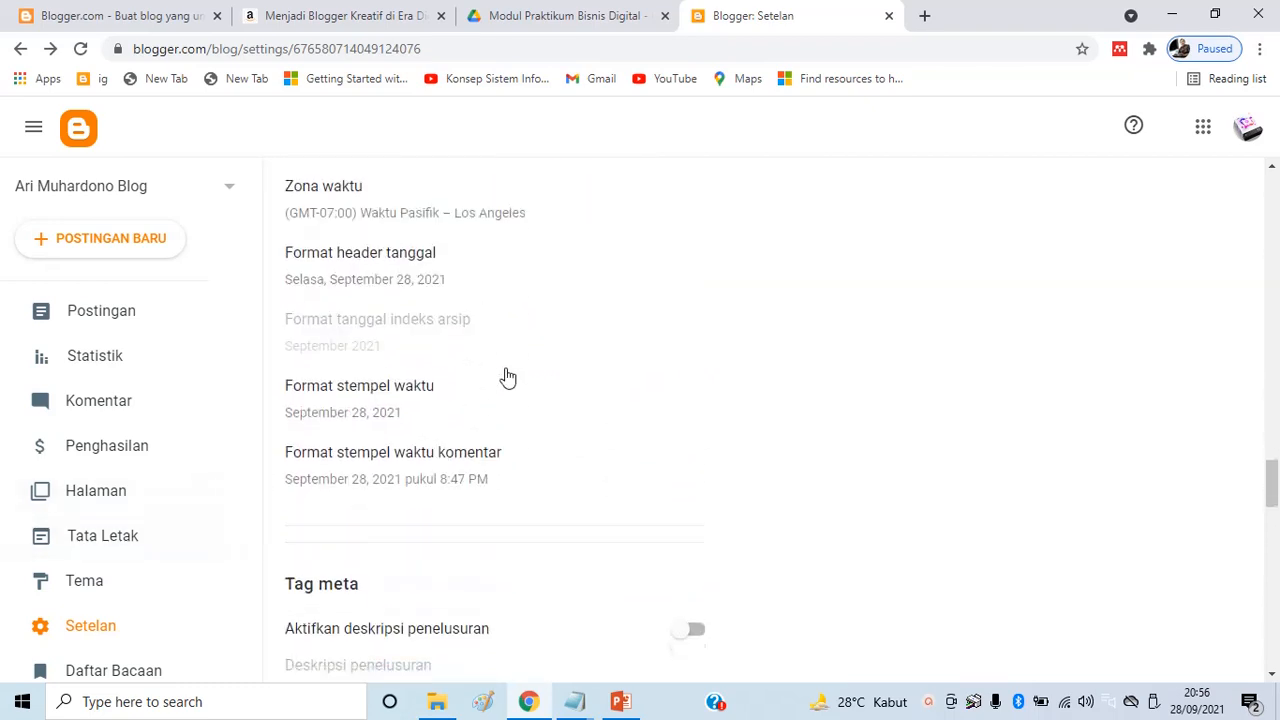
{"action": "scroll", "coordinate": [533, 351], "scroll_direction": "up", "scroll_amount": 1}
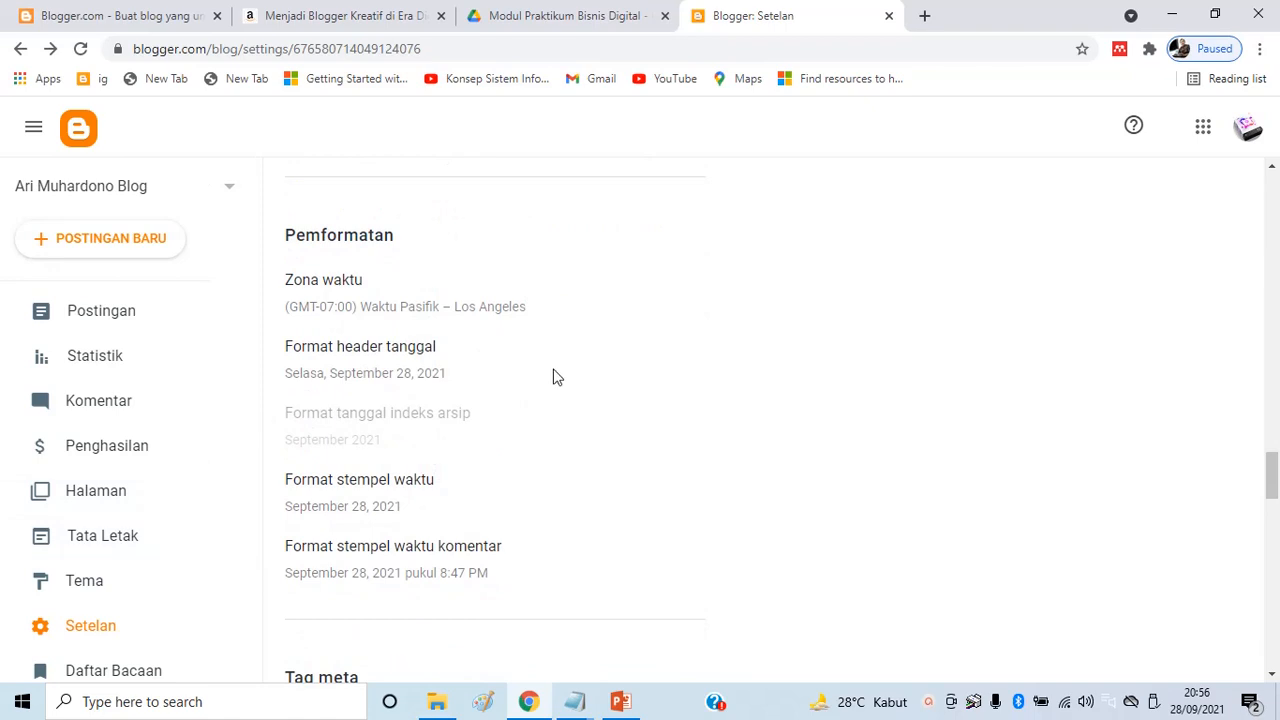
Find 'jakarta' with Ctrl+F, then select and save the (GMT+07:00) Waktu Indonesia Barat – Jakarta time zone
{"action": "left_click", "coordinate": [410, 315]}
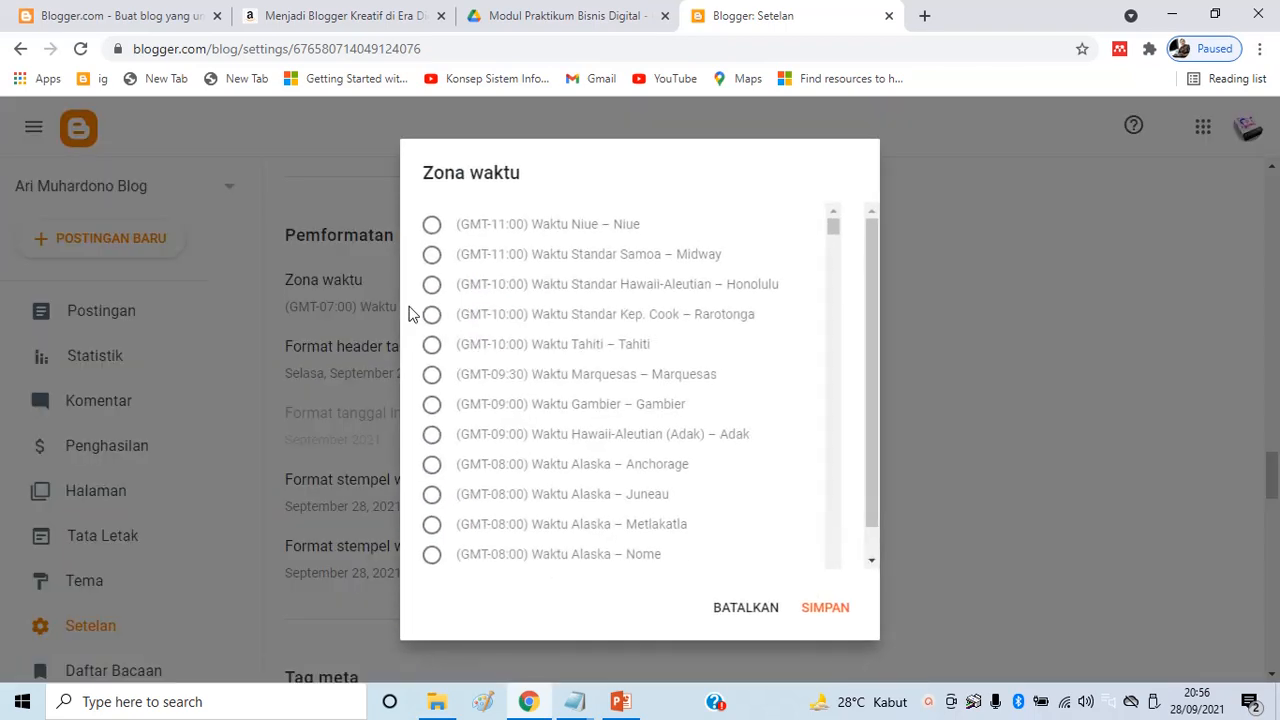
{"action": "mouse_move", "coordinate": [832, 230]}
{"action": "left_mouse_down"}
{"action": "mouse_move", "coordinate": [833, 243]}
{"action": "mouse_move", "coordinate": [838, 230]}
{"action": "left_mouse_up"}
{"action": "key", "text": "ctrl+f"}
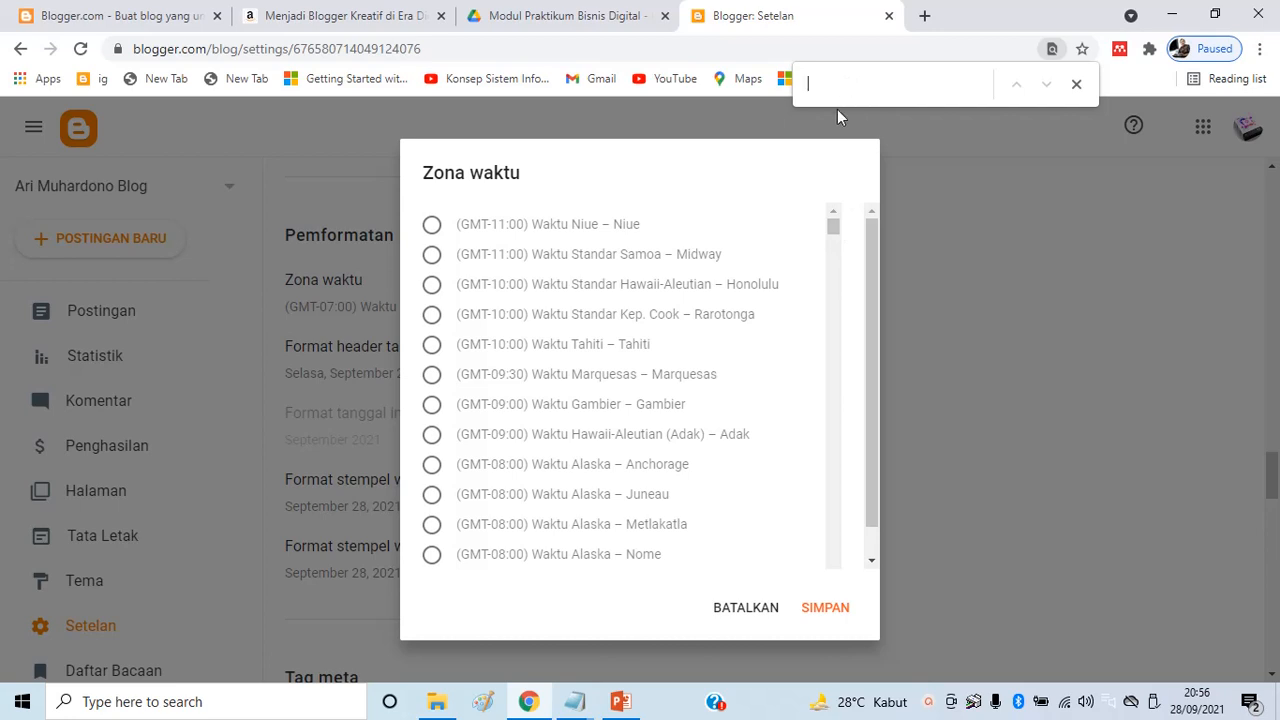
{"action": "type", "text": "jakarta"}
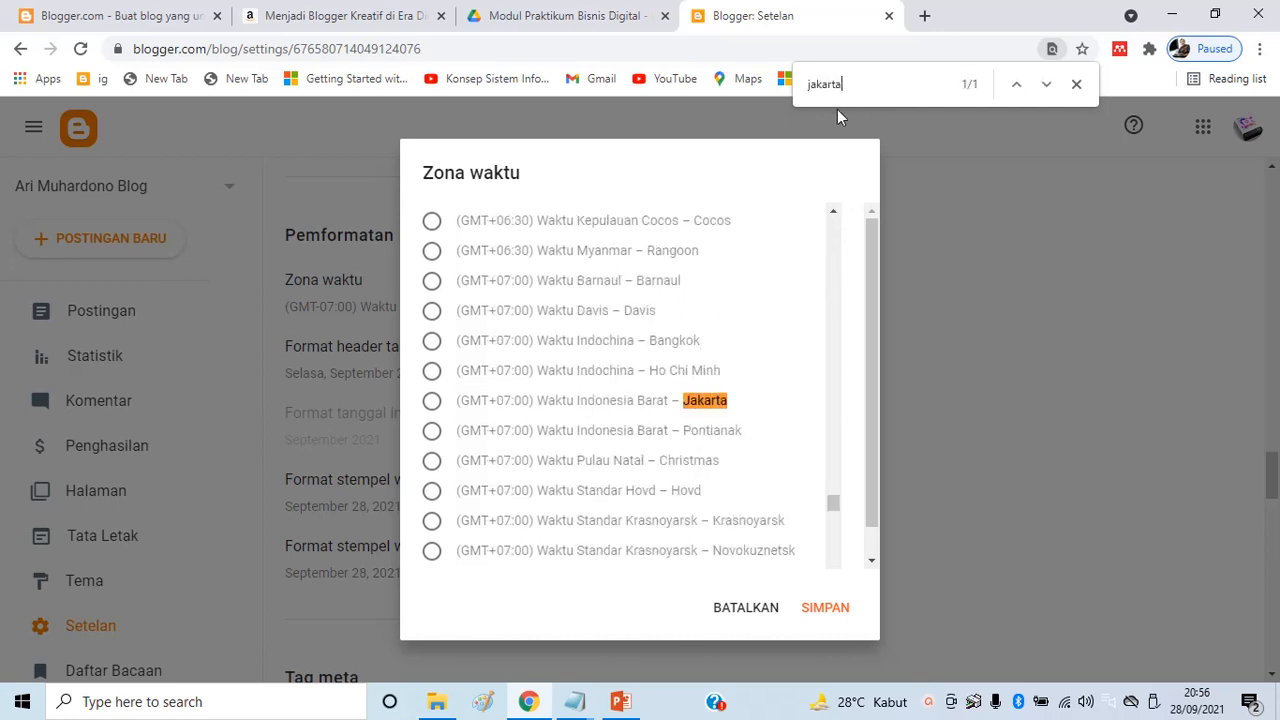
{"action": "left_click", "coordinate": [431, 401]}
{"action": "left_click", "coordinate": [826, 608]}
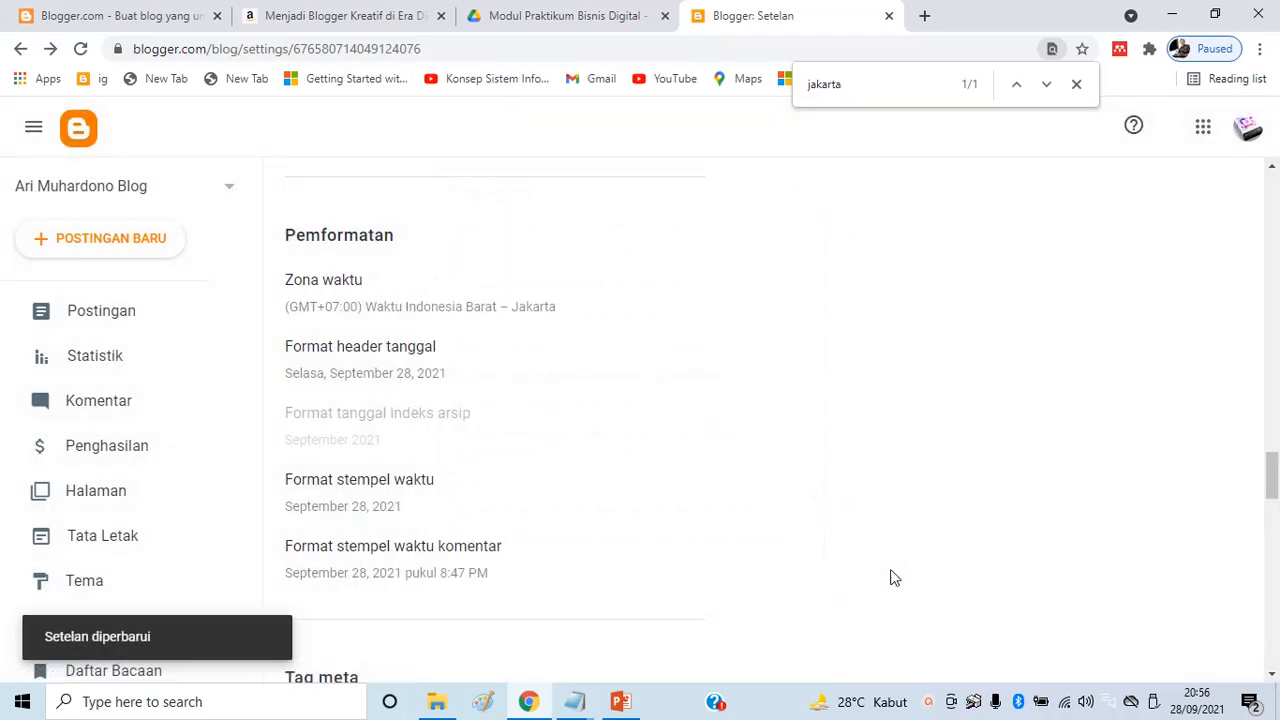
{"action": "scroll", "coordinate": [398, 428], "scroll_direction": "down", "scroll_amount": 2}
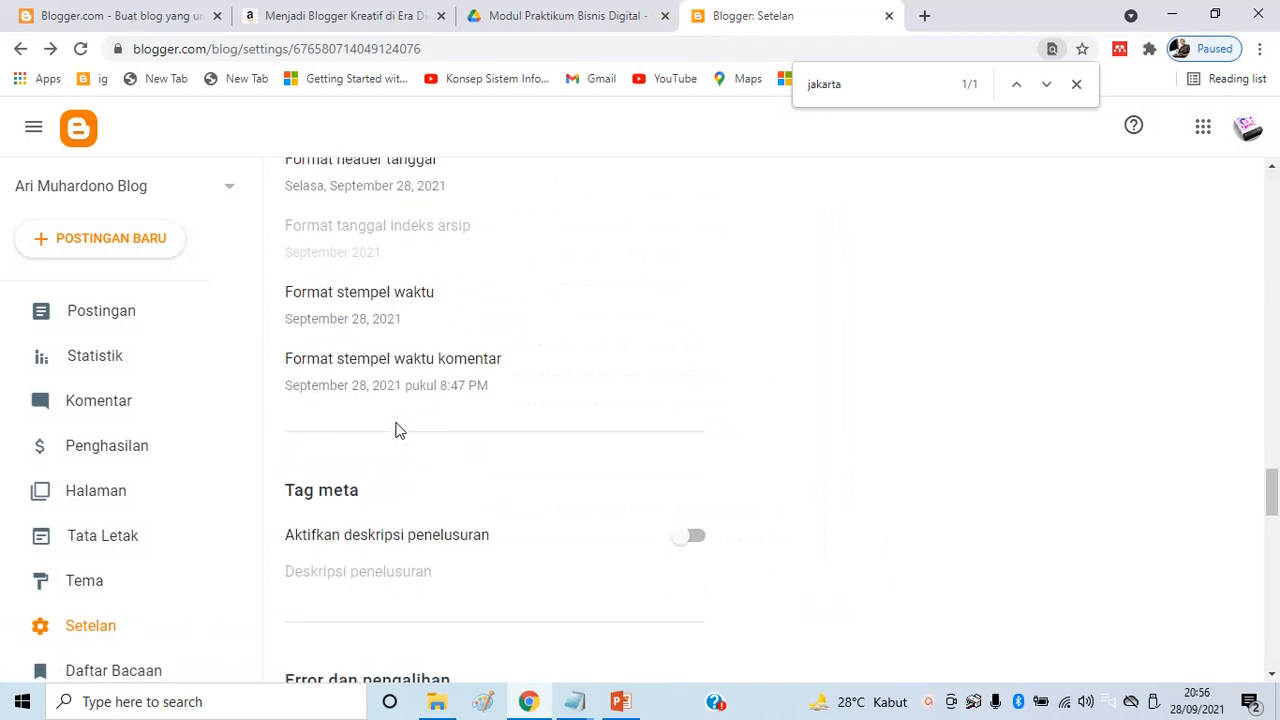
{"action": "scroll", "coordinate": [398, 428], "scroll_direction": "down", "scroll_amount": 4}
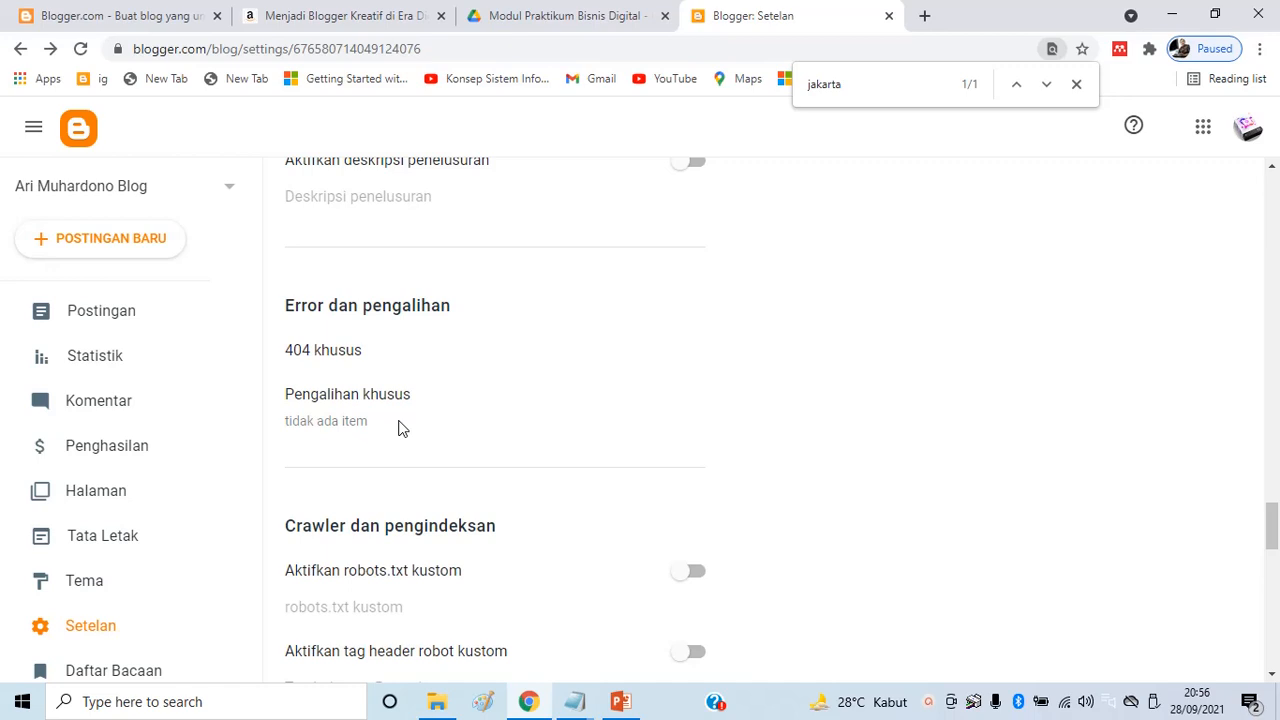
{"action": "scroll", "coordinate": [400, 430], "scroll_direction": "down", "scroll_amount": 6}
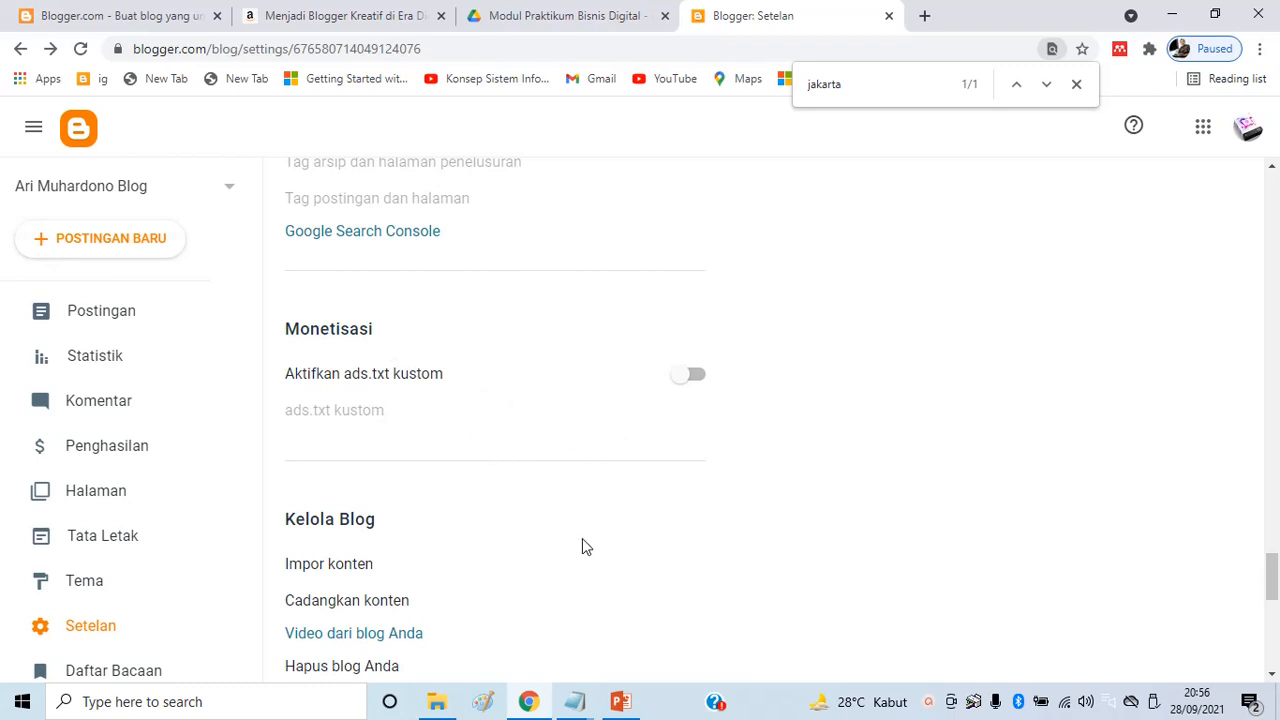
{"action": "scroll", "coordinate": [517, 535], "scroll_direction": "down", "scroll_amount": 4}
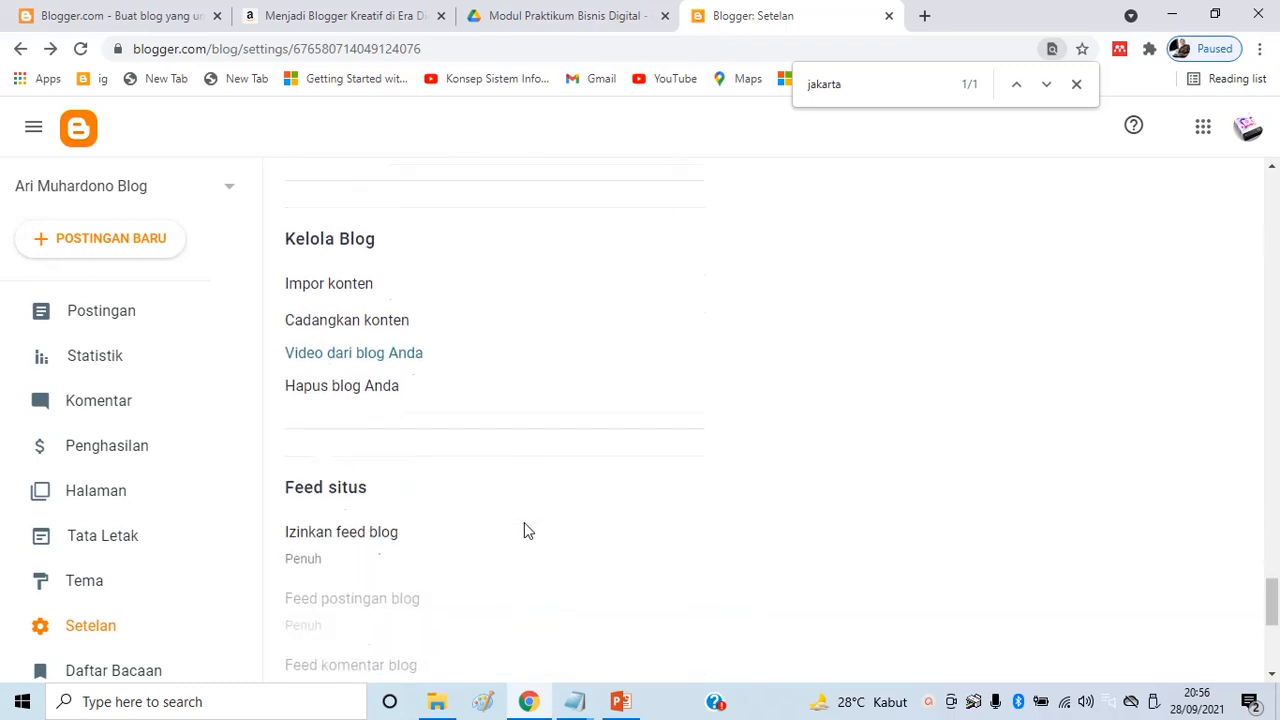
{"action": "scroll", "coordinate": [490, 478], "scroll_direction": "down", "scroll_amount": 4}
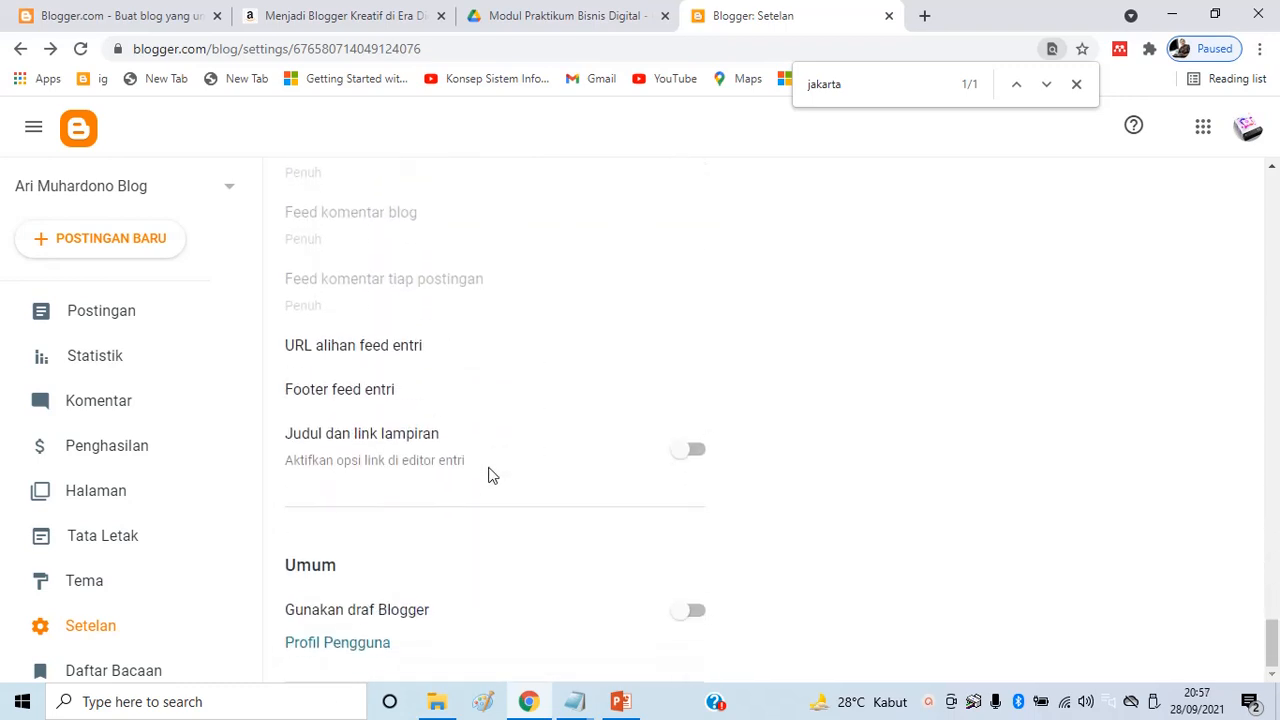
{"action": "scroll", "coordinate": [520, 525], "scroll_direction": "up", "scroll_amount": 6}
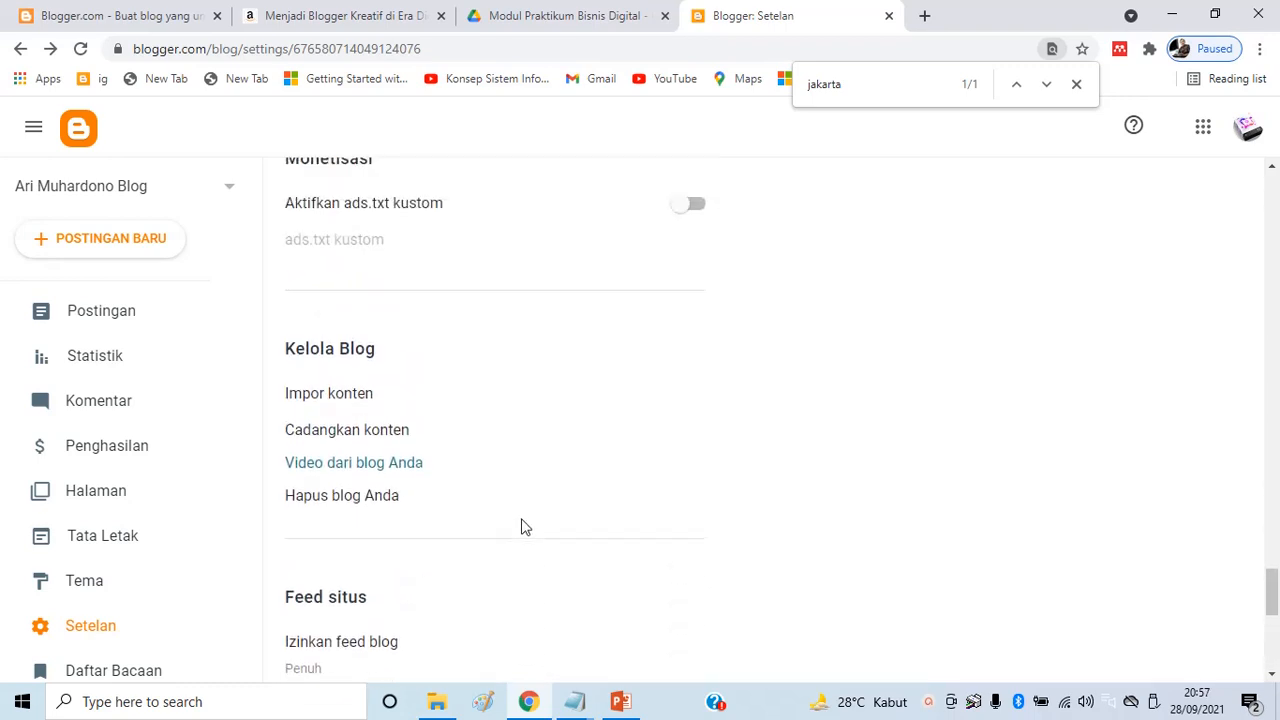
{"action": "scroll", "coordinate": [491, 500], "scroll_direction": "up", "scroll_amount": 6}
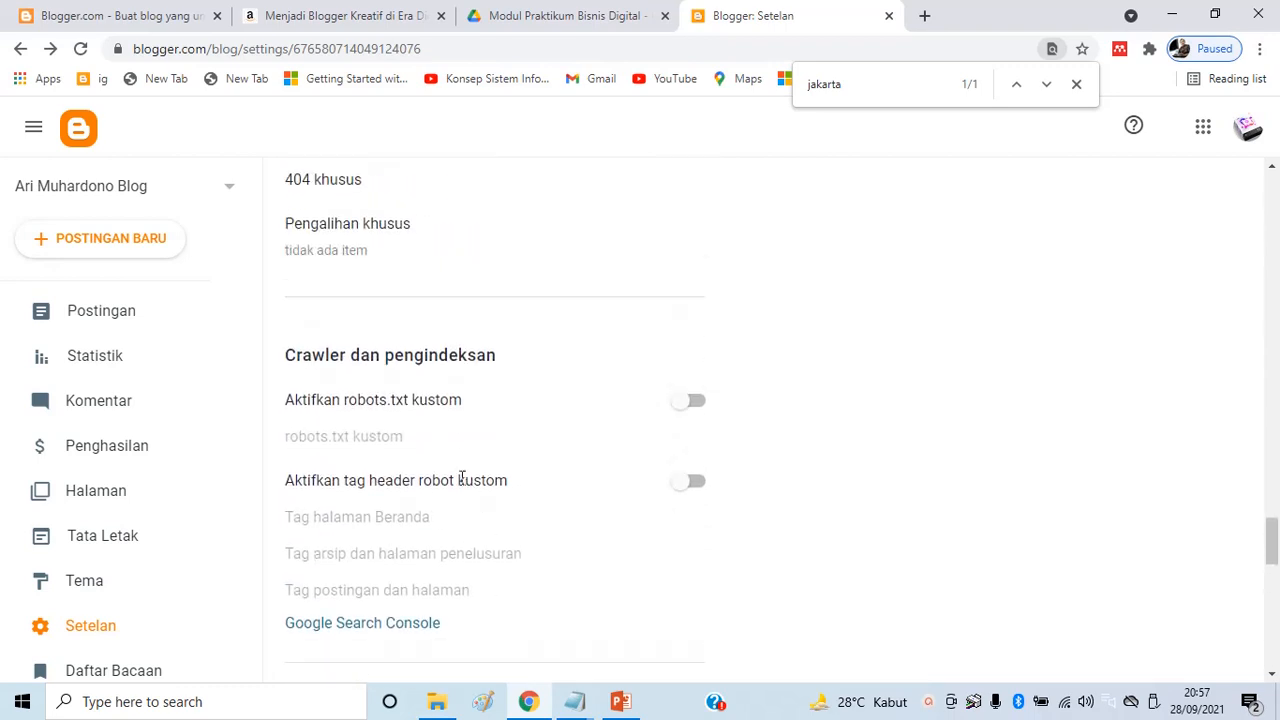
{"action": "scroll", "coordinate": [446, 474], "scroll_direction": "up", "scroll_amount": 4}
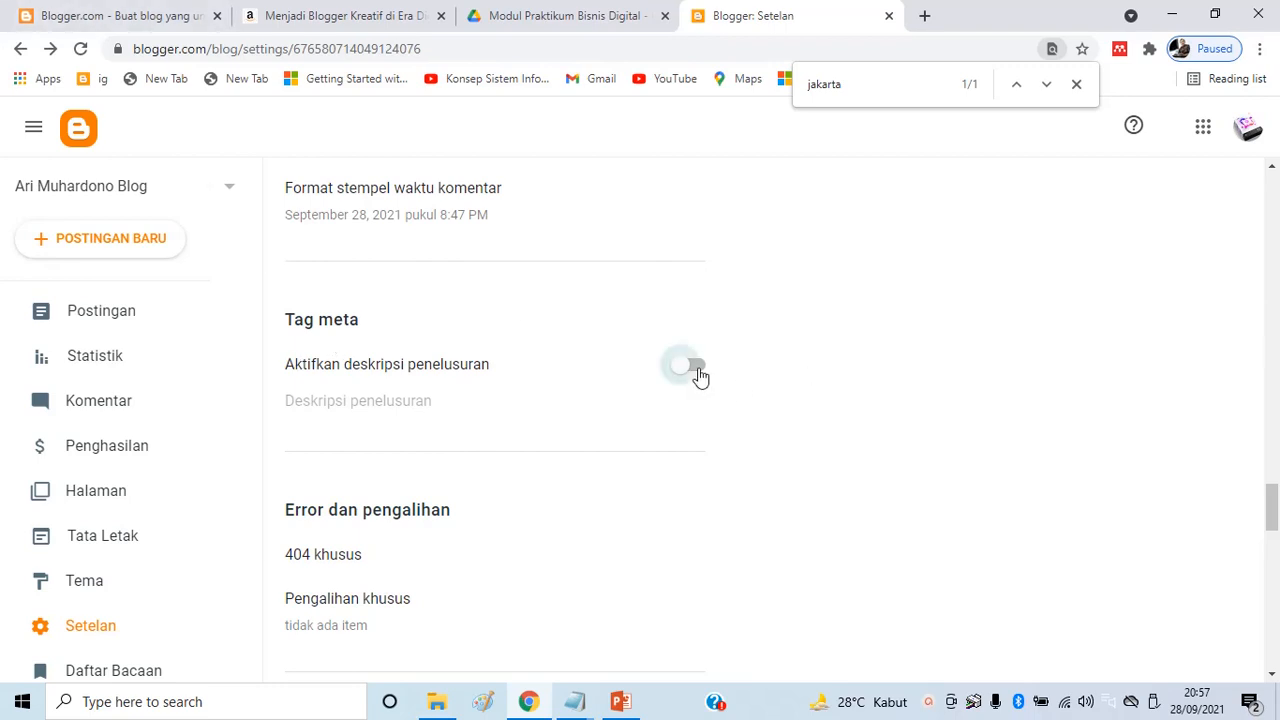
Enable Aktifkan deskripsi penelusuran and save the keywords 'blog digital marketing, blog bisnis digital, blog bisnis online, blog sosial media marketing'
{"action": "left_click", "coordinate": [697, 372]}
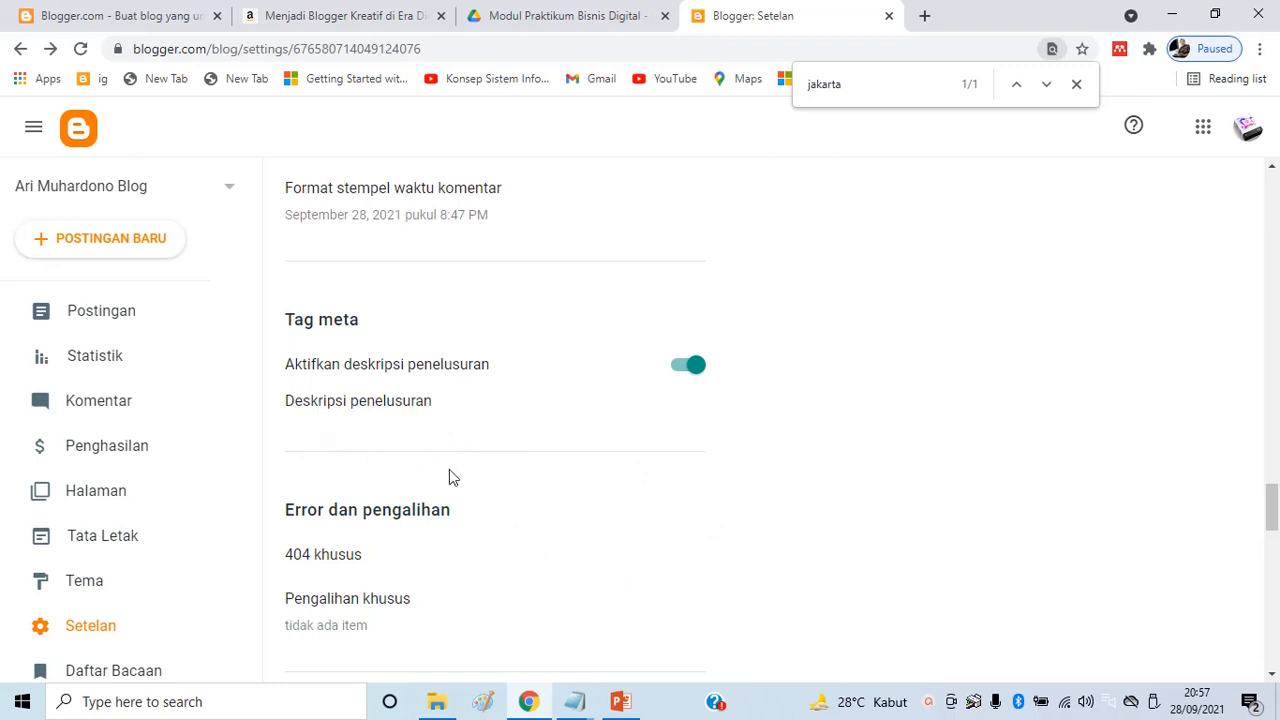
{"action": "left_click", "coordinate": [357, 406]}
{"action": "left_click", "coordinate": [549, 377]}
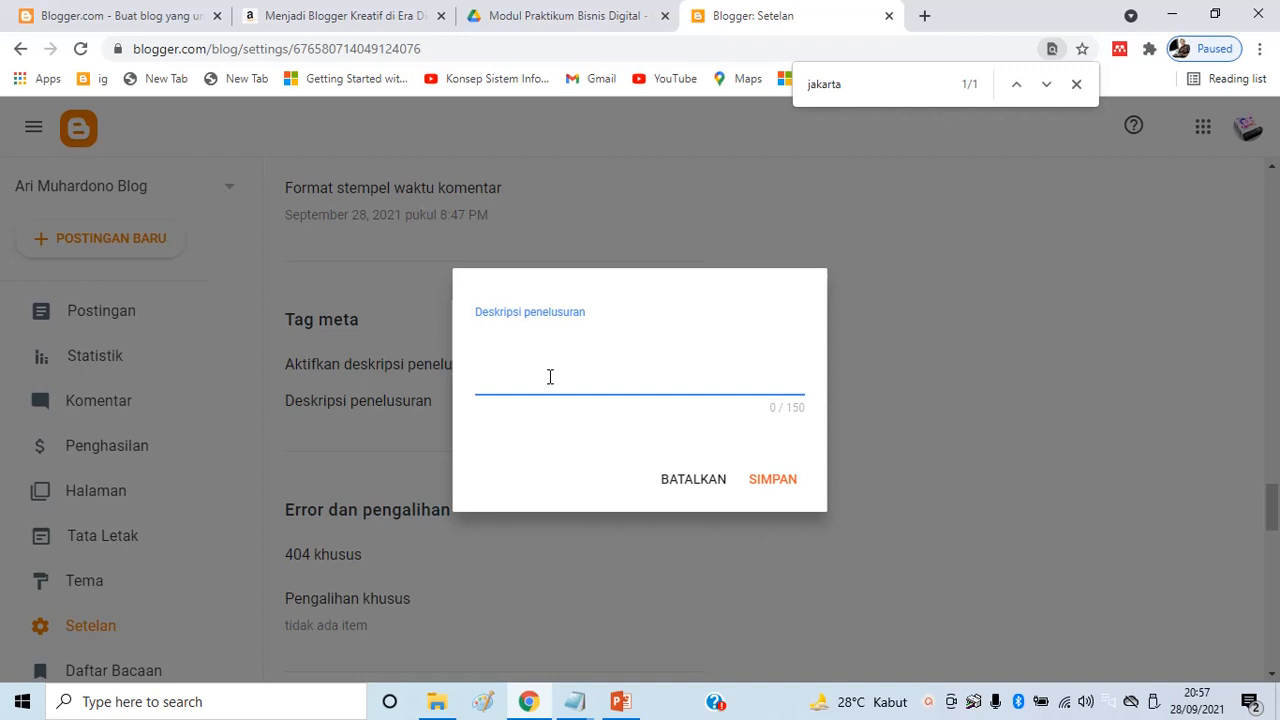
{"action": "type", "text": "blog digital mare"}
{"action": "key", "text": "BackSpace"}
{"action": "type", "text": "keting, blog"}
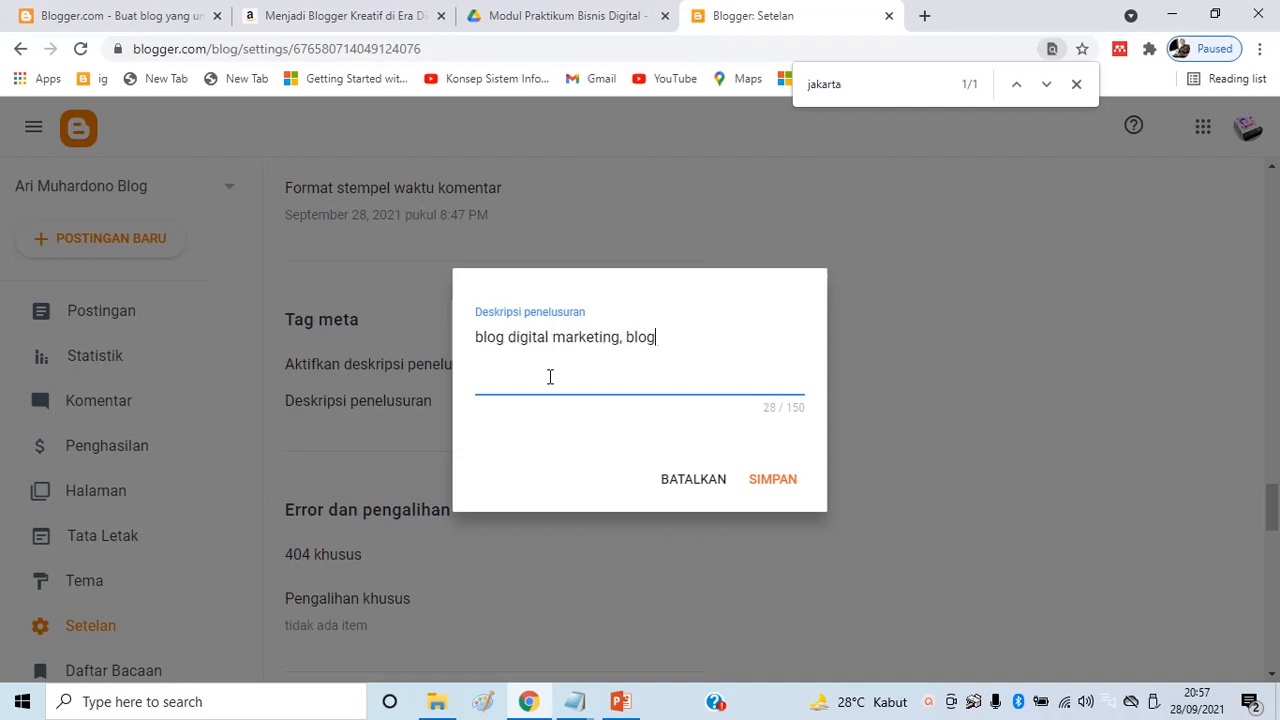
{"action": "type", "text": " bisnis digital, blog bisn"}
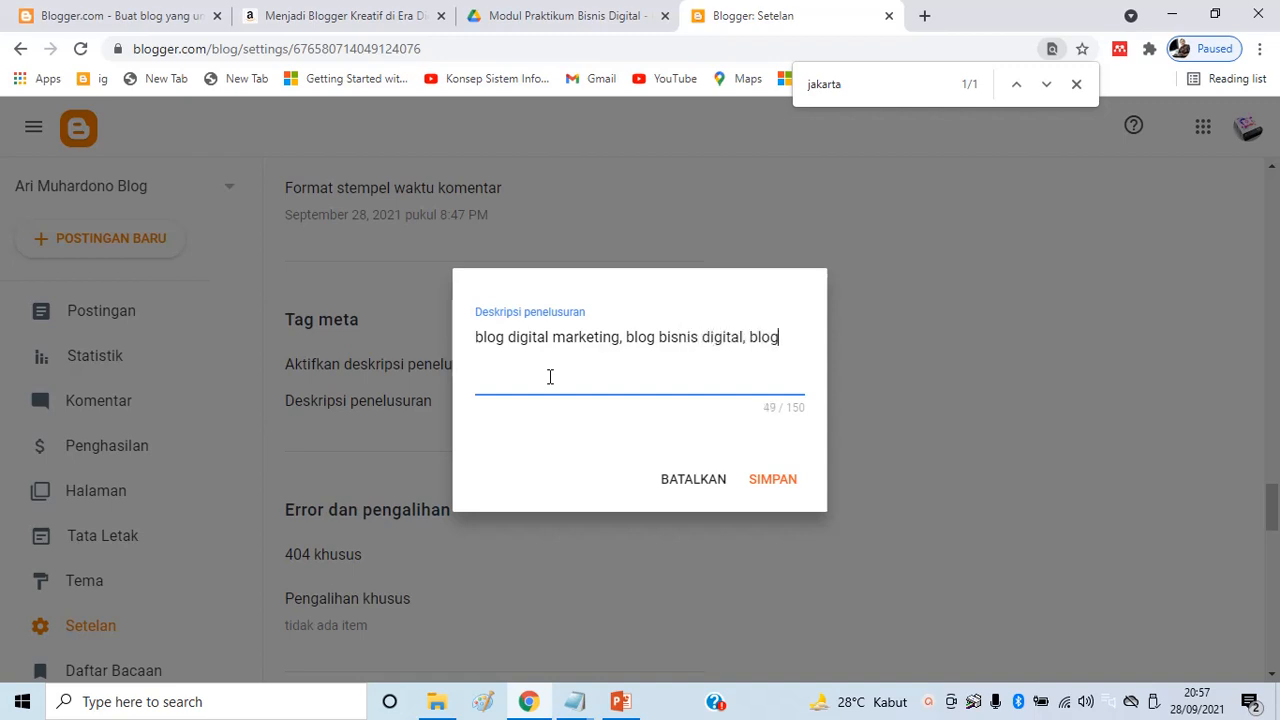
{"action": "type", "text": "is onlne"}
{"action": "type", "text": "e, bol"}
{"action": "type", "text": "log sosia"}
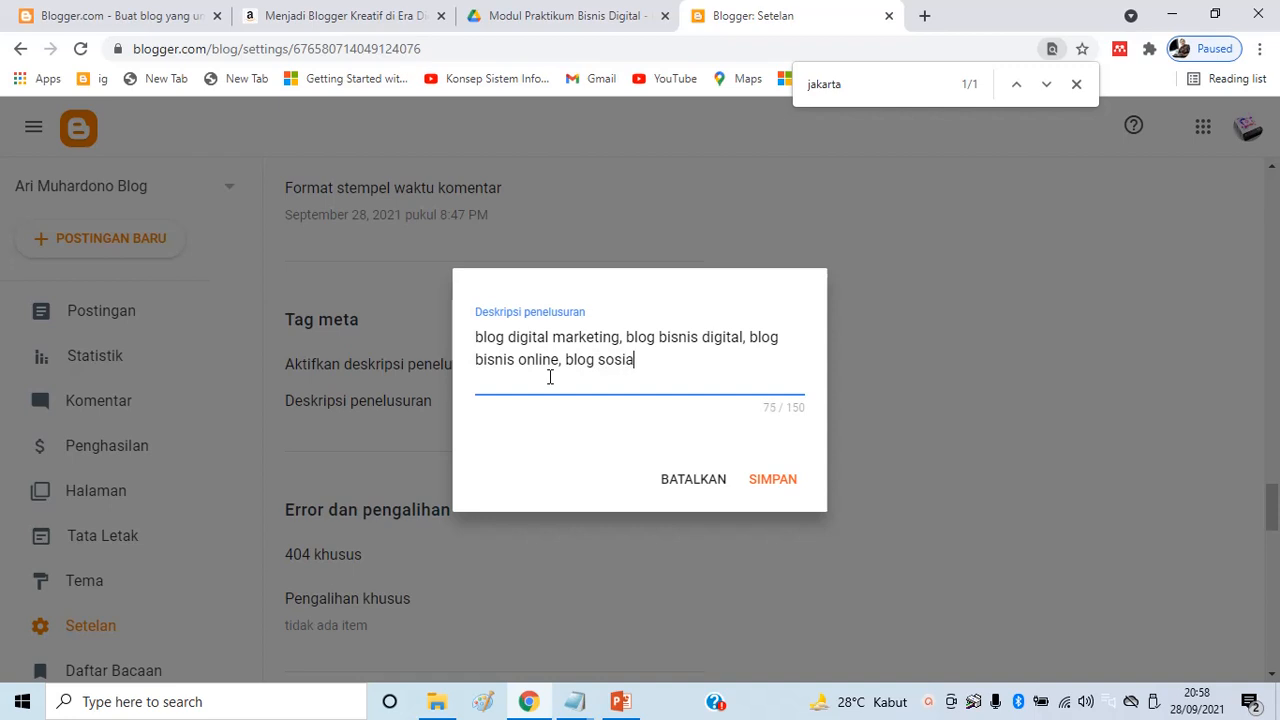
{"action": "type", "text": "l media marketing"}
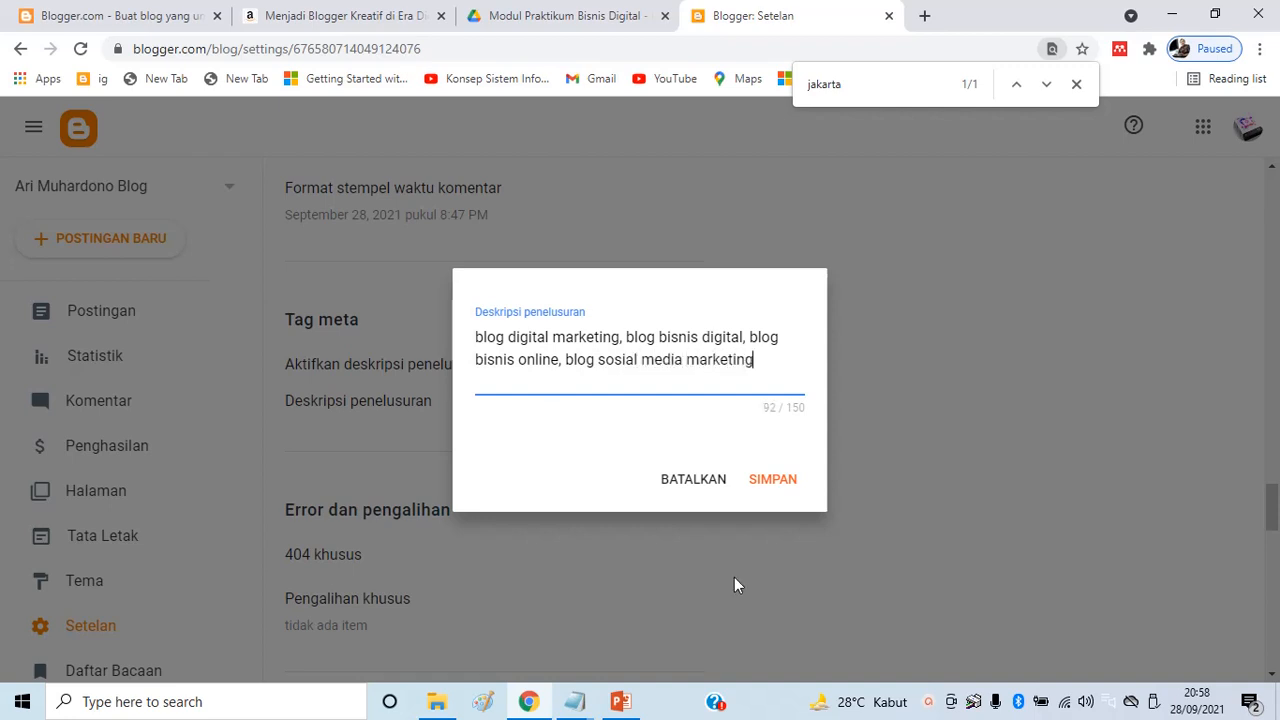
{"action": "left_click", "coordinate": [778, 484]}
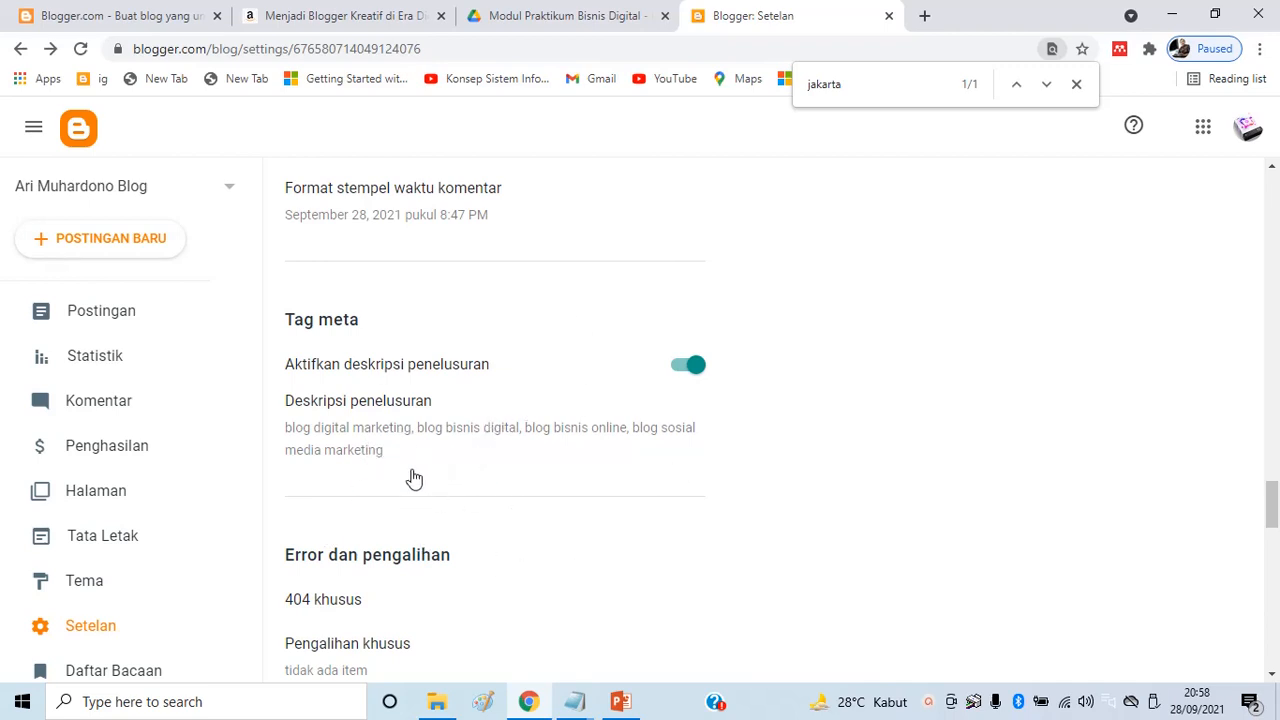
{"action": "scroll", "coordinate": [514, 463], "scroll_direction": "up", "scroll_amount": 5}
Go from Setelan to the Tema page, which shows Contempo Light as current
{"action": "scroll", "coordinate": [518, 463], "scroll_direction": "down", "scroll_amount": 5}
{"action": "scroll", "coordinate": [630, 497], "scroll_direction": "up", "scroll_amount": 10}
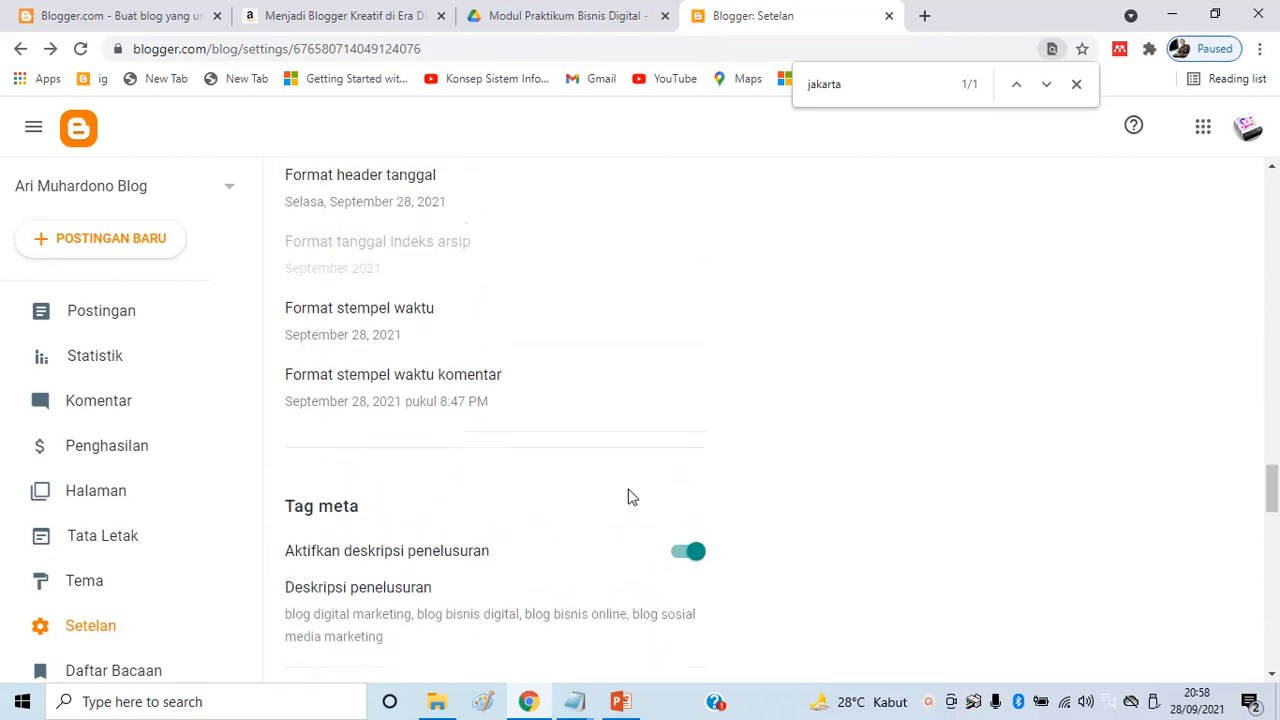
{"action": "scroll", "coordinate": [463, 450], "scroll_direction": "up", "scroll_amount": 15}
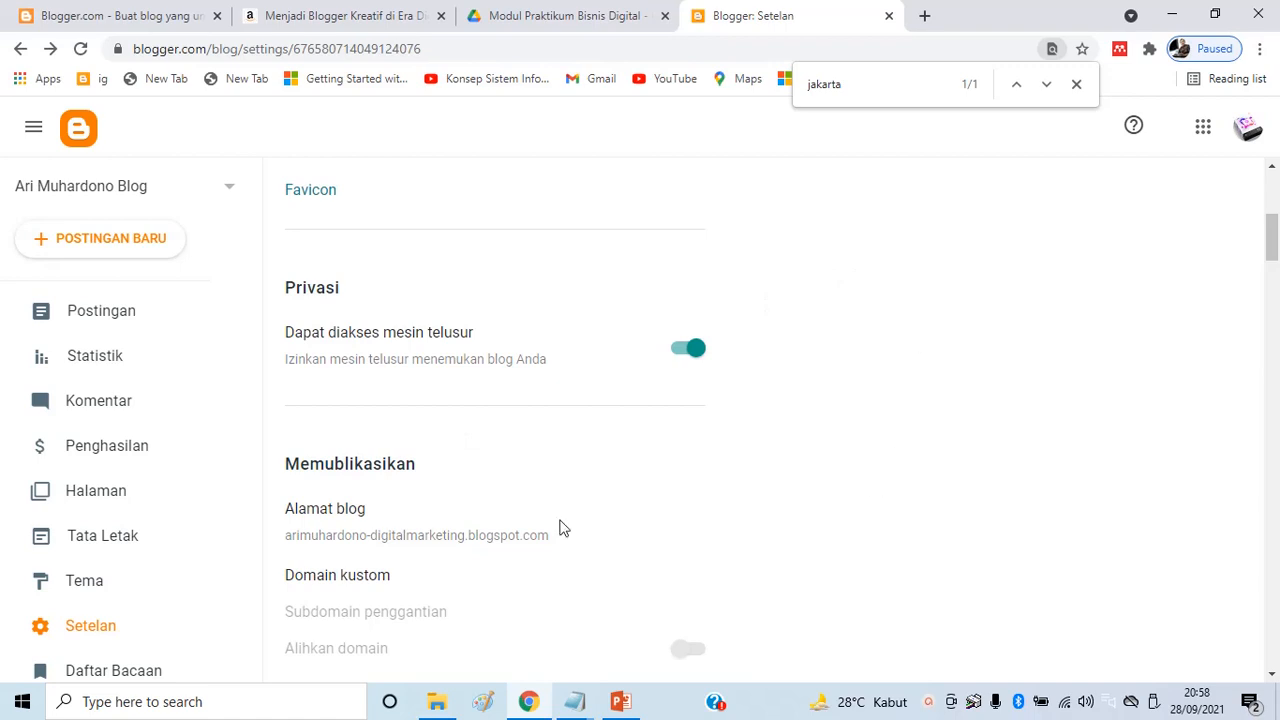
{"action": "left_click", "coordinate": [100, 584]}
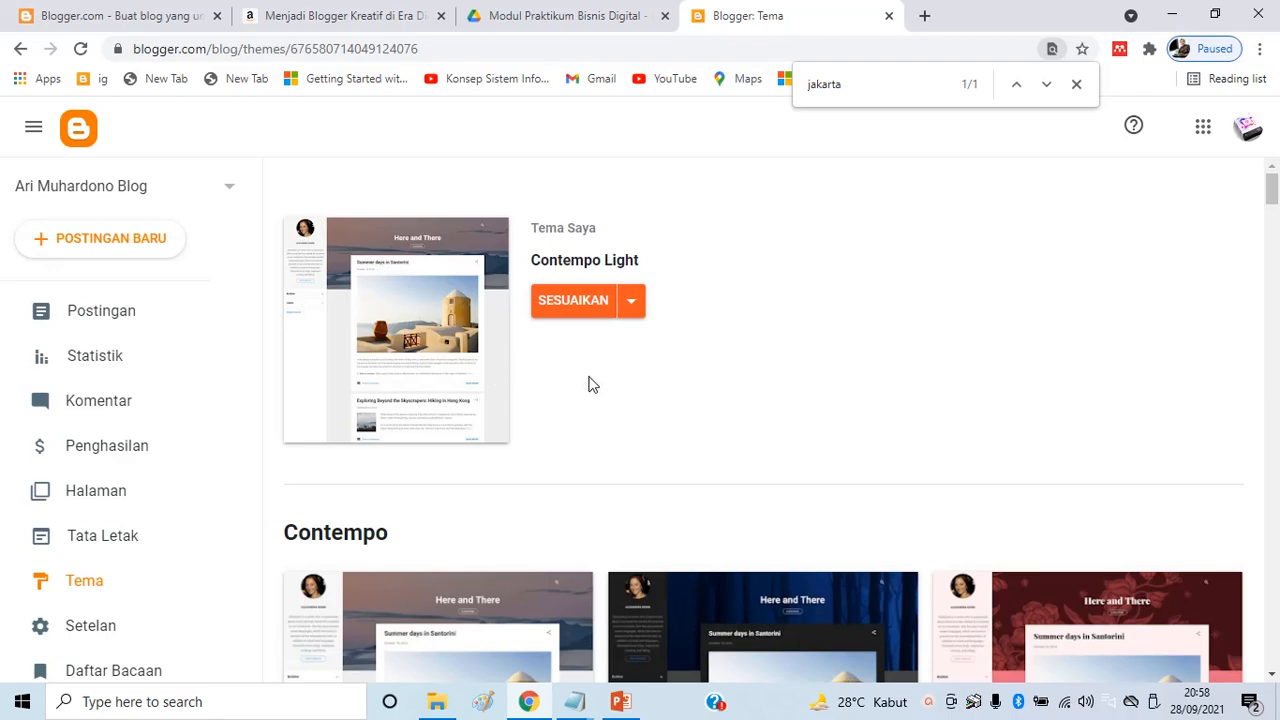
Locate the Simple theme section and preview its Bold variant
{"action": "scroll", "coordinate": [590, 381], "scroll_direction": "down", "scroll_amount": 5}
{"action": "scroll", "coordinate": [590, 381], "scroll_direction": "down", "scroll_amount": 15}
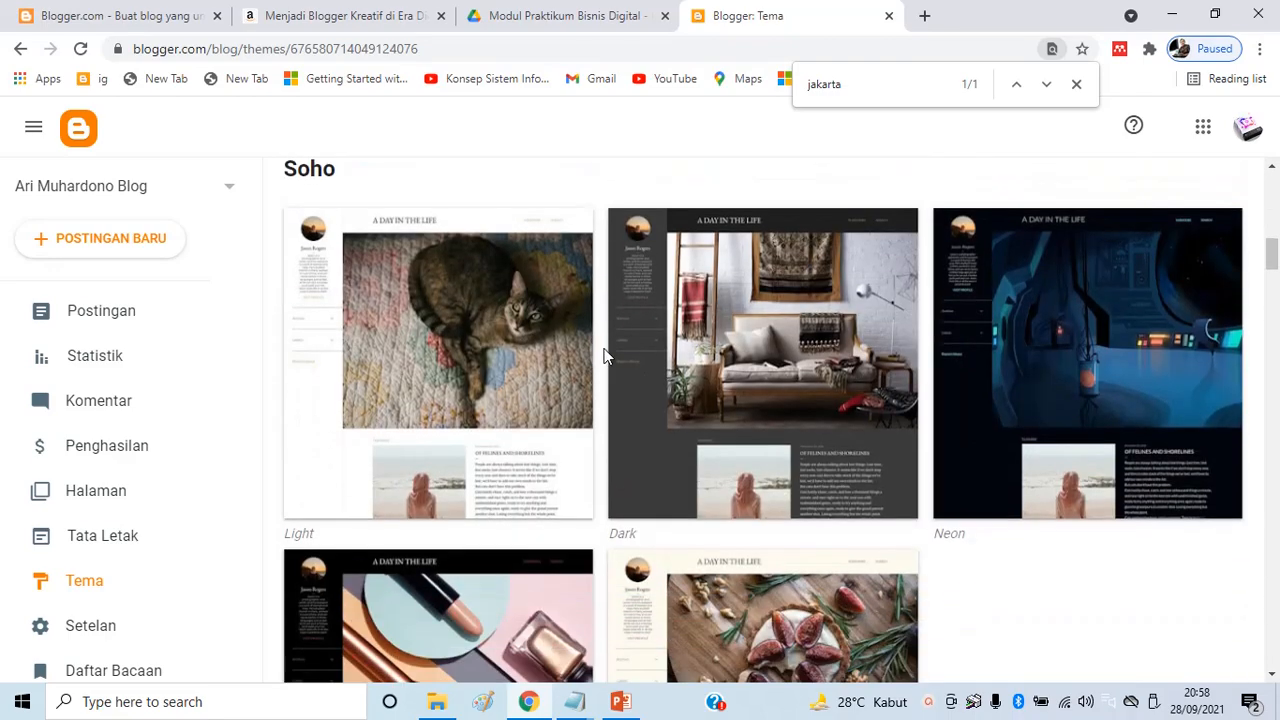
{"action": "scroll", "coordinate": [475, 370], "scroll_direction": "down", "scroll_amount": 15}
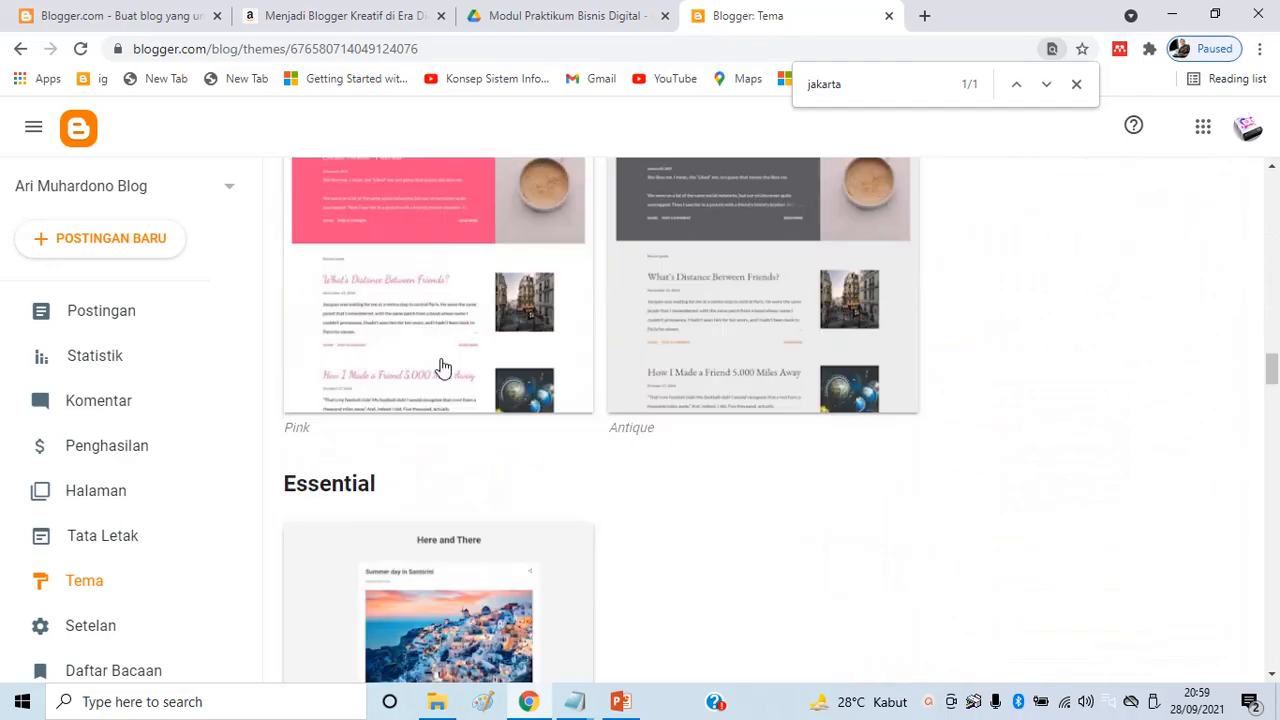
{"action": "scroll", "coordinate": [423, 294], "scroll_direction": "up", "scroll_amount": 5}
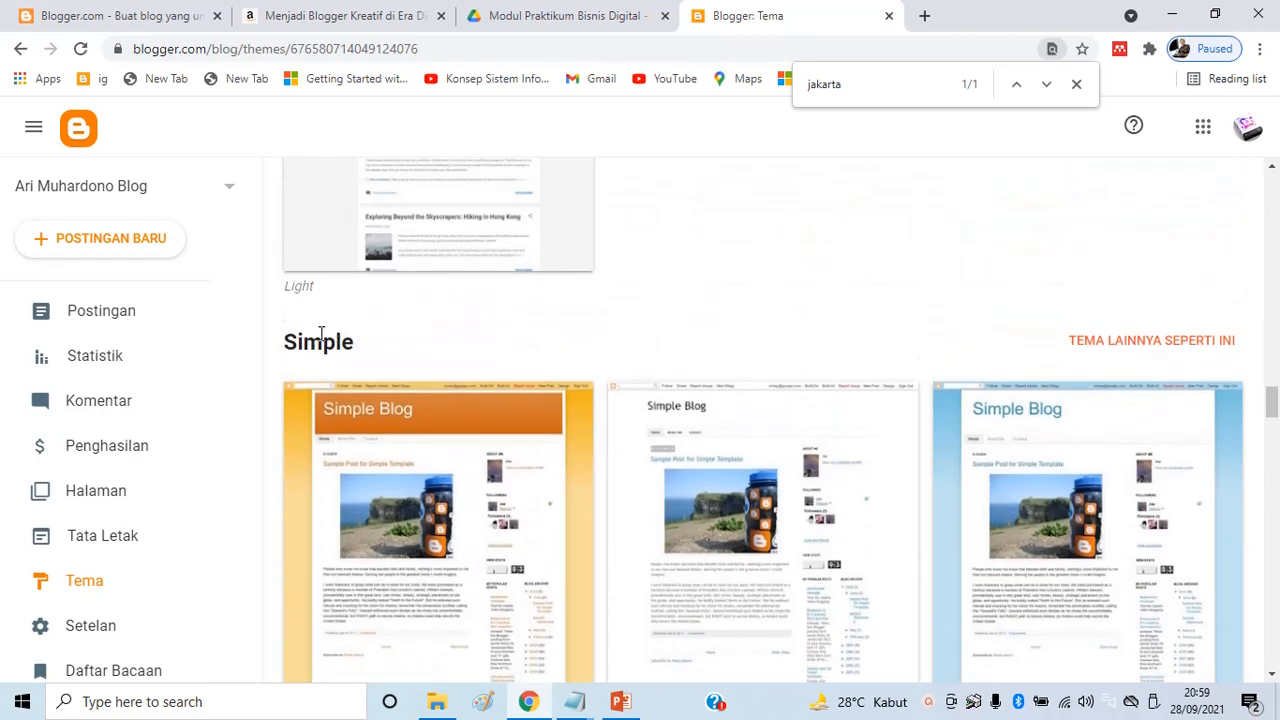
{"action": "left_click_drag", "start_coordinate": [289, 345], "coordinate": [378, 340]}
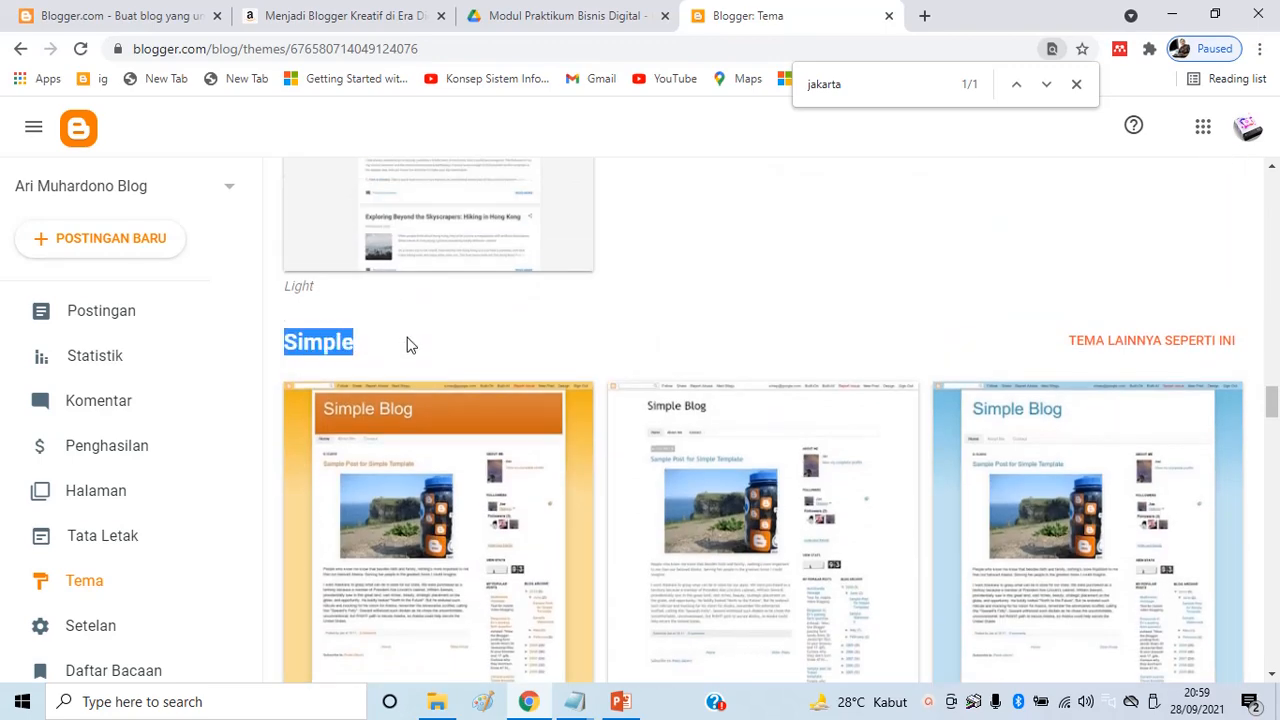
{"action": "scroll", "coordinate": [529, 294], "scroll_direction": "down", "scroll_amount": 2}
{"action": "scroll", "coordinate": [476, 328], "scroll_direction": "up", "scroll_amount": 1}
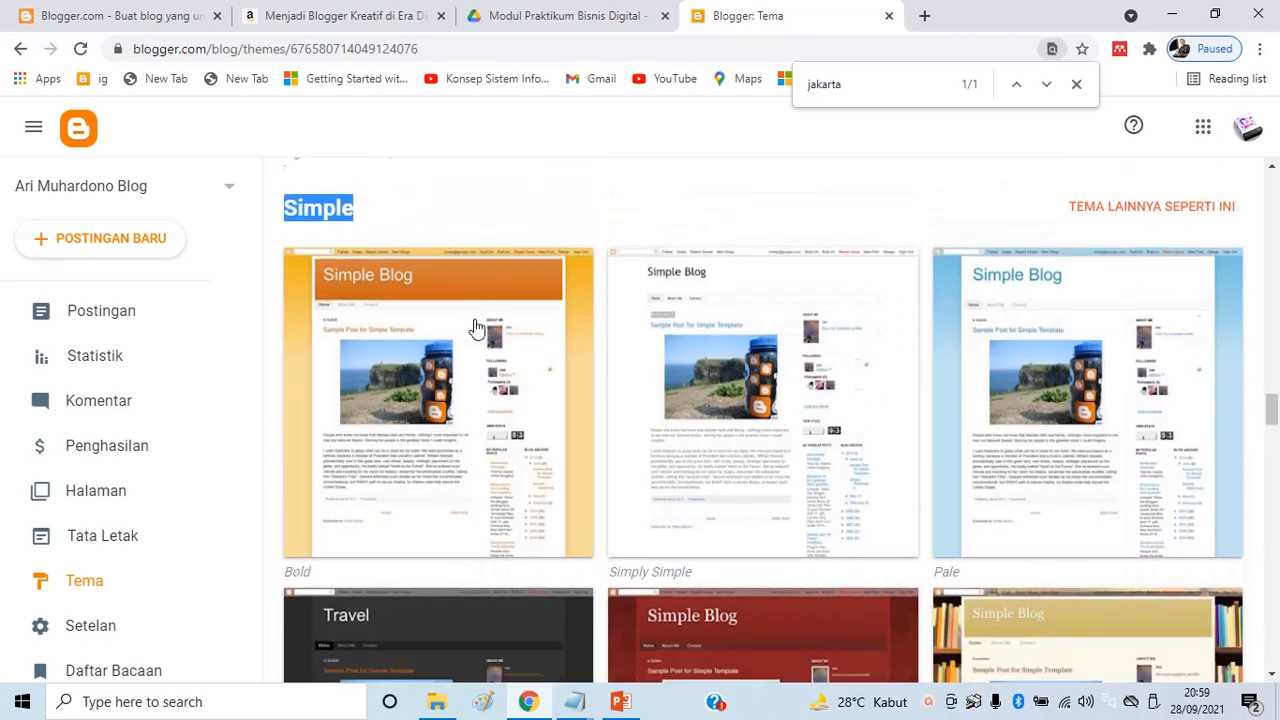
{"action": "scroll", "coordinate": [476, 328], "scroll_direction": "down", "scroll_amount": 3}
{"action": "scroll", "coordinate": [435, 410], "scroll_direction": "up", "scroll_amount": 2}
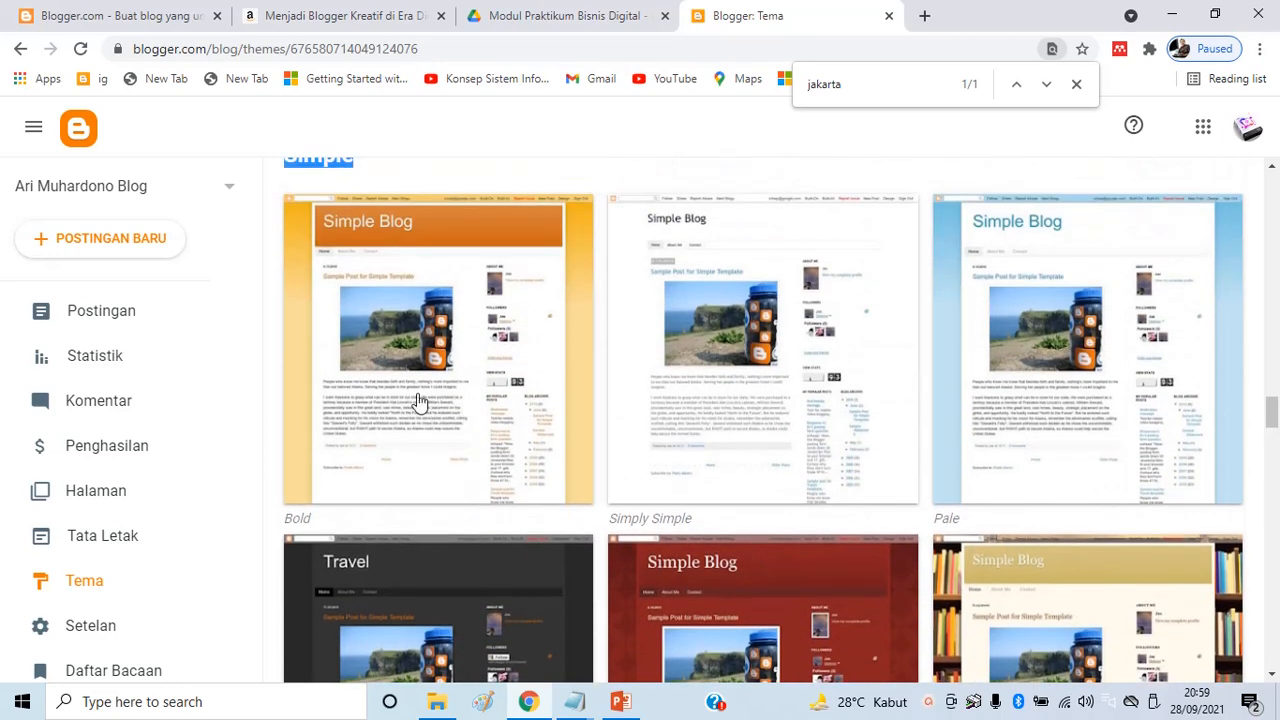
{"action": "left_click", "coordinate": [423, 289]}
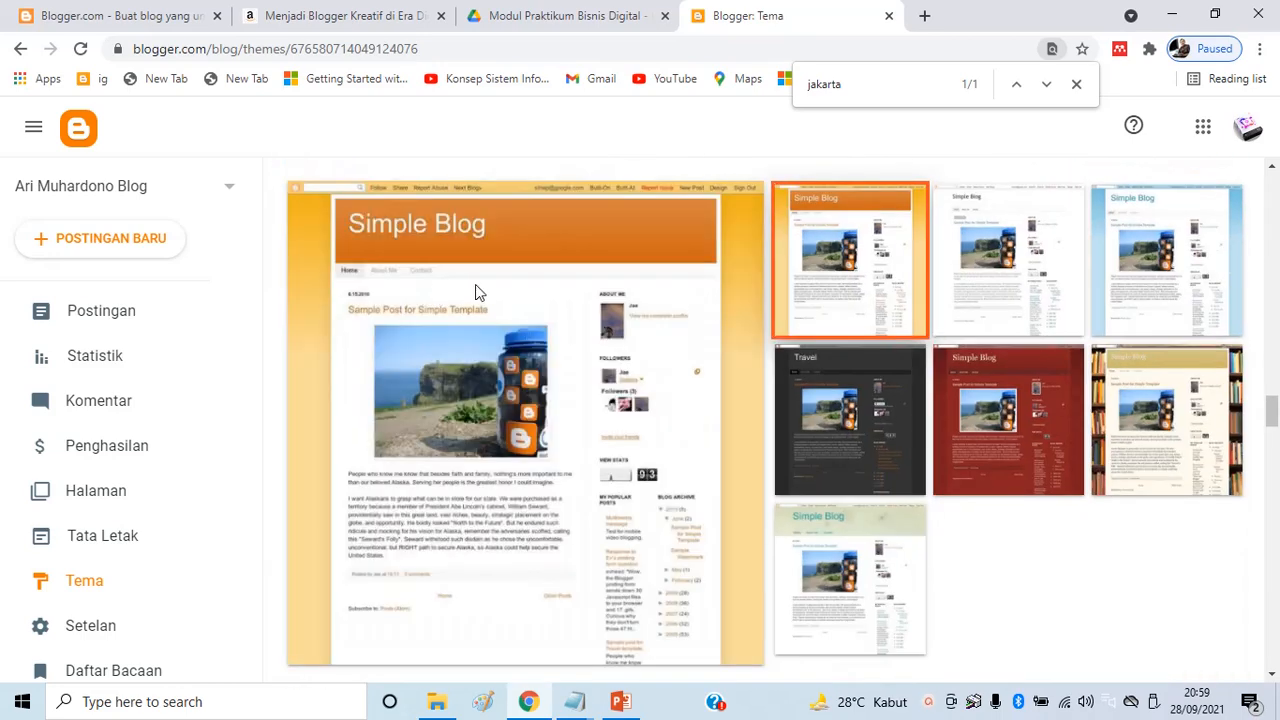
Apply the Simple Bold theme with TERAPKAN and confirm the switch
{"action": "scroll", "coordinate": [640, 331], "scroll_direction": "down", "scroll_amount": 2}
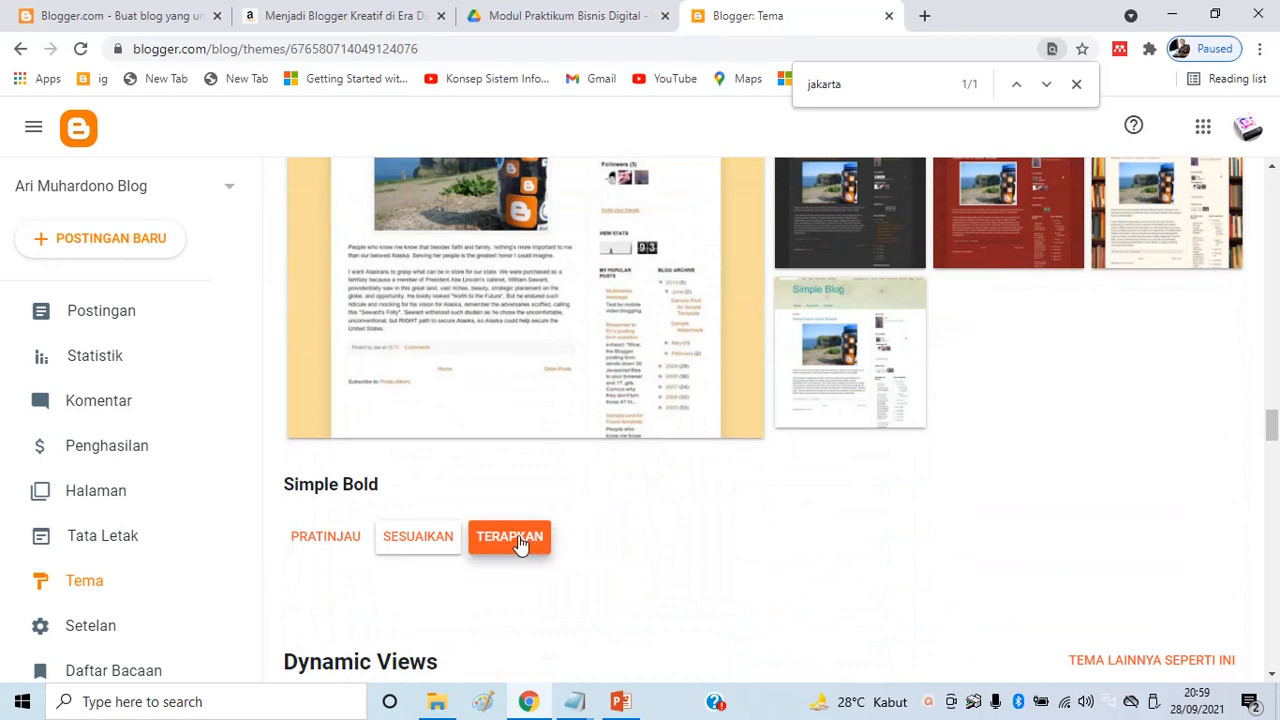
{"action": "left_click", "coordinate": [519, 541]}
{"action": "left_click", "coordinate": [766, 466]}
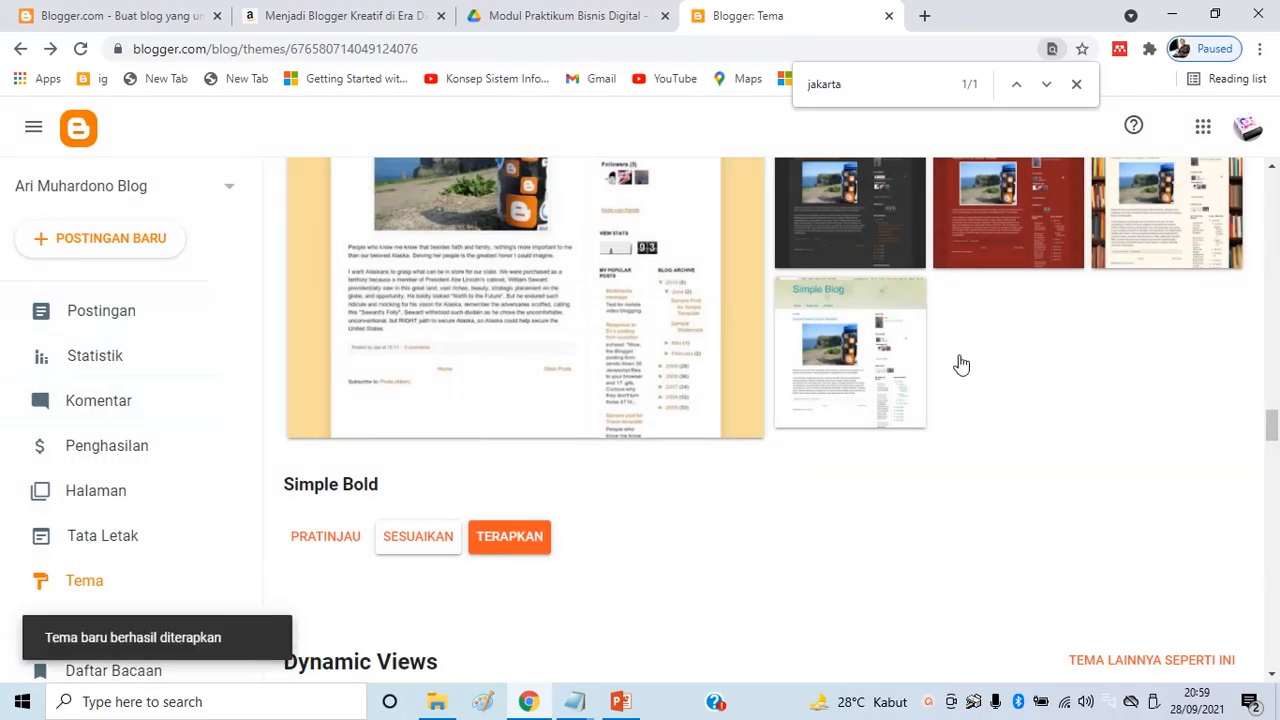
{"action": "scroll", "coordinate": [997, 509], "scroll_direction": "down", "scroll_amount": 15}
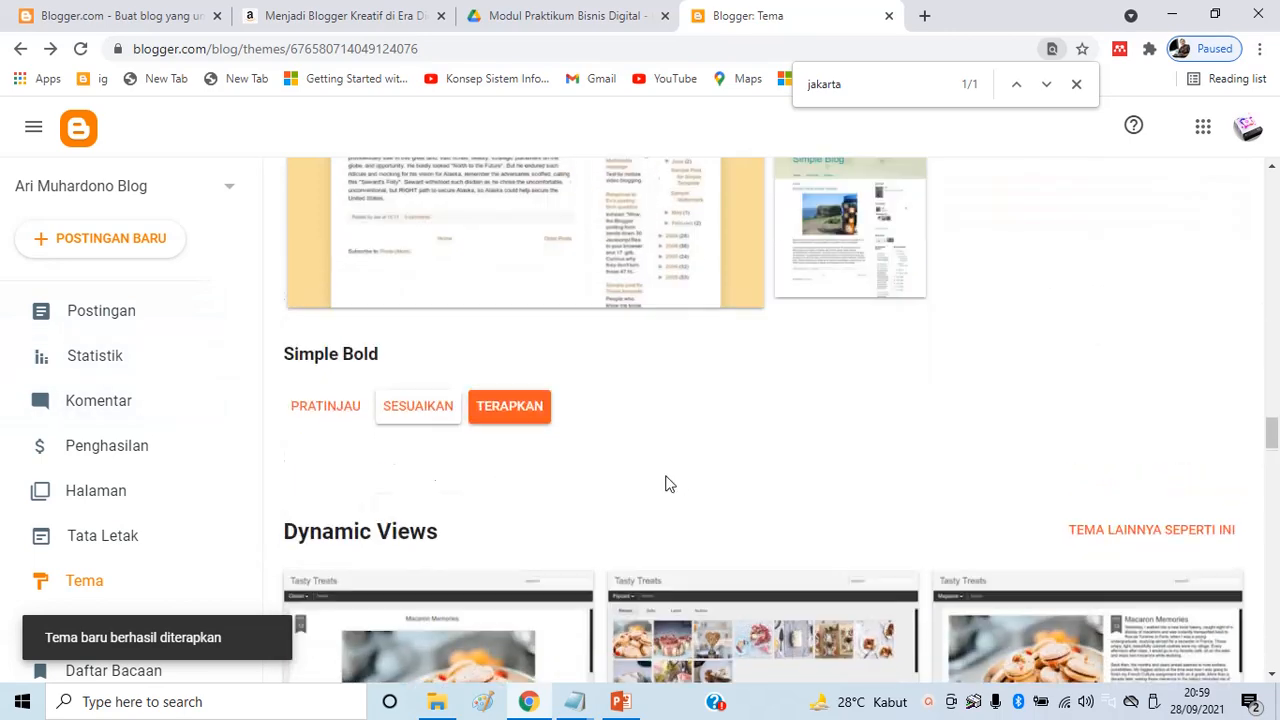
{"action": "scroll", "coordinate": [271, 454], "scroll_direction": "down", "scroll_amount": 4}
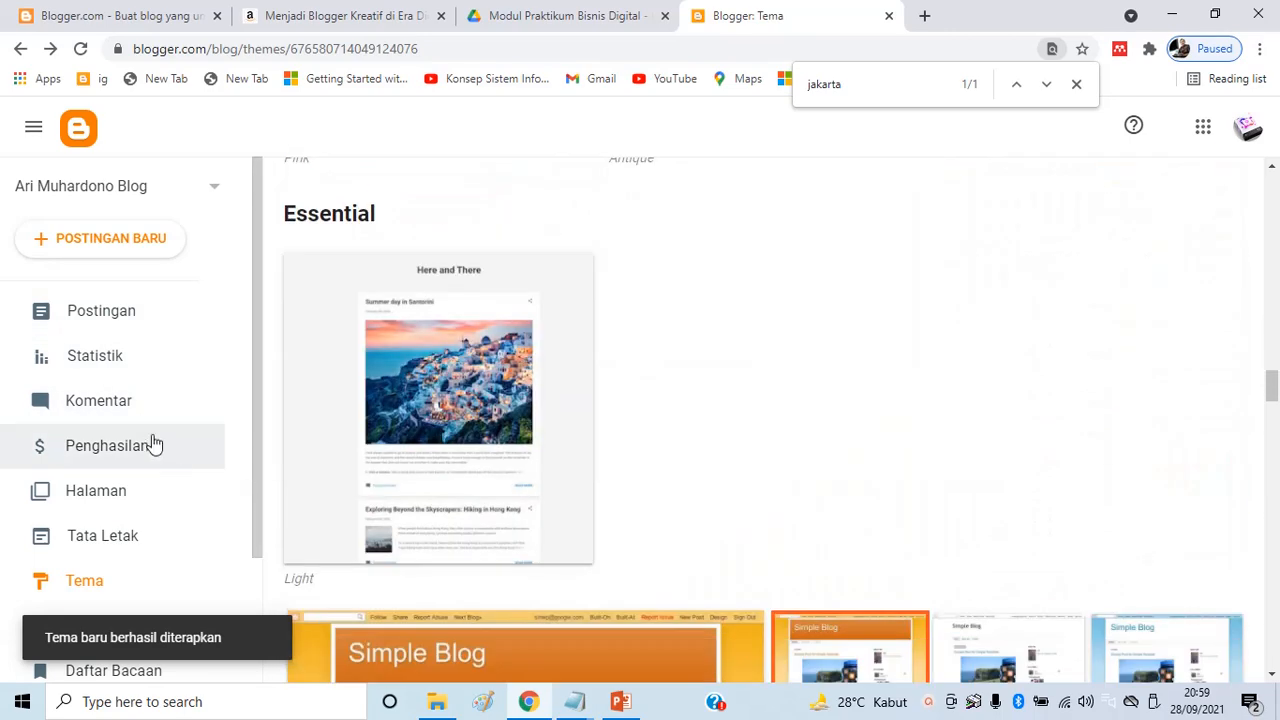
{"action": "scroll", "coordinate": [154, 443], "scroll_direction": "down", "scroll_amount": 2}
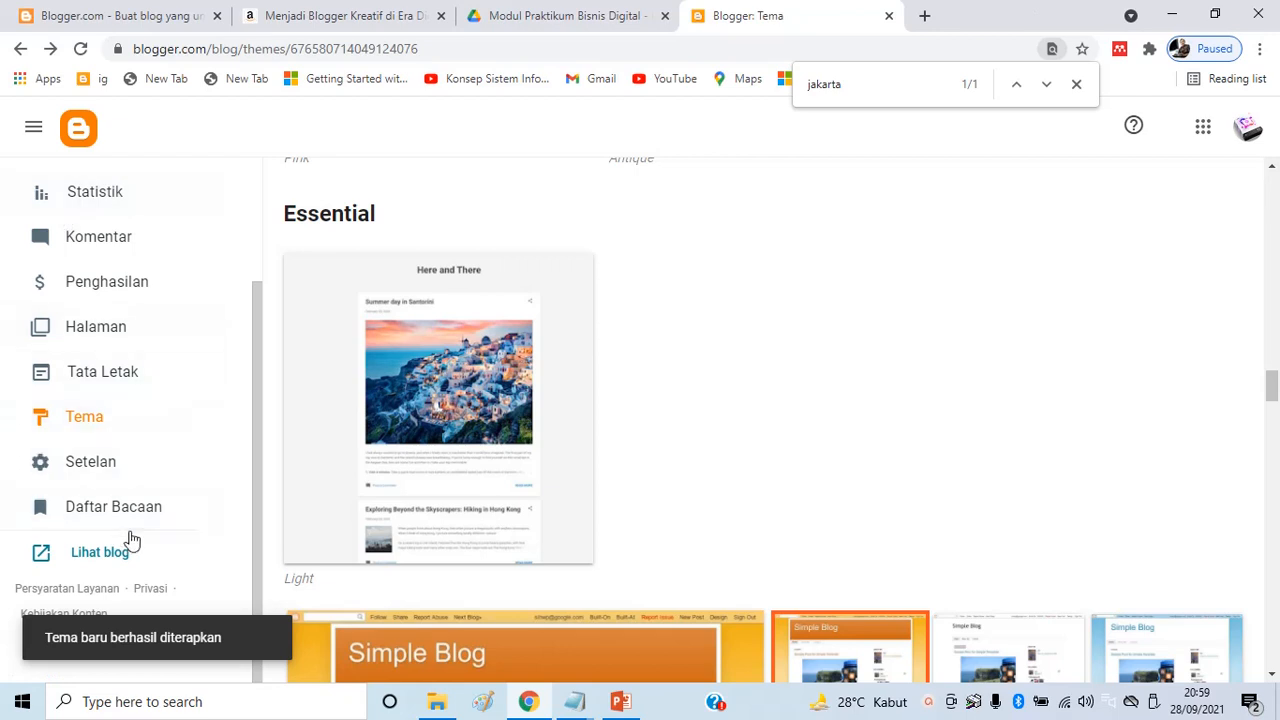
{"action": "left_click", "coordinate": [99, 557]}
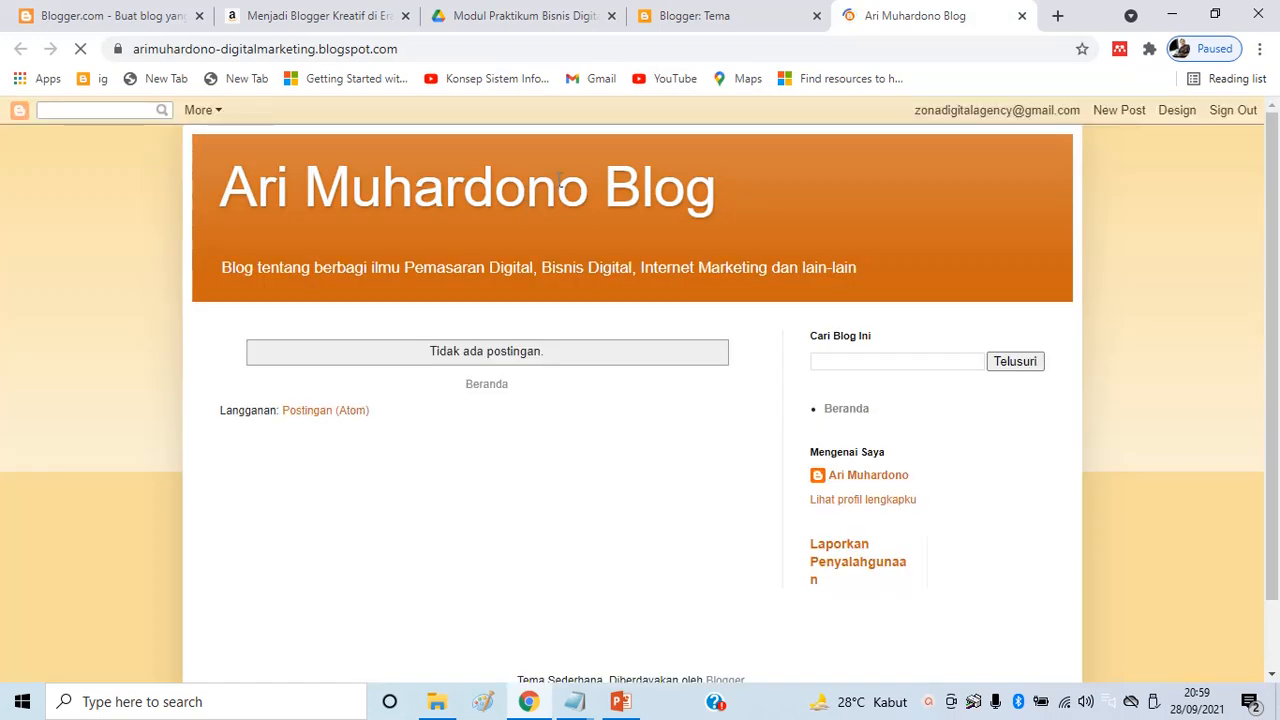
{"action": "left_click_drag", "start_coordinate": [231, 185], "coordinate": [751, 180]}
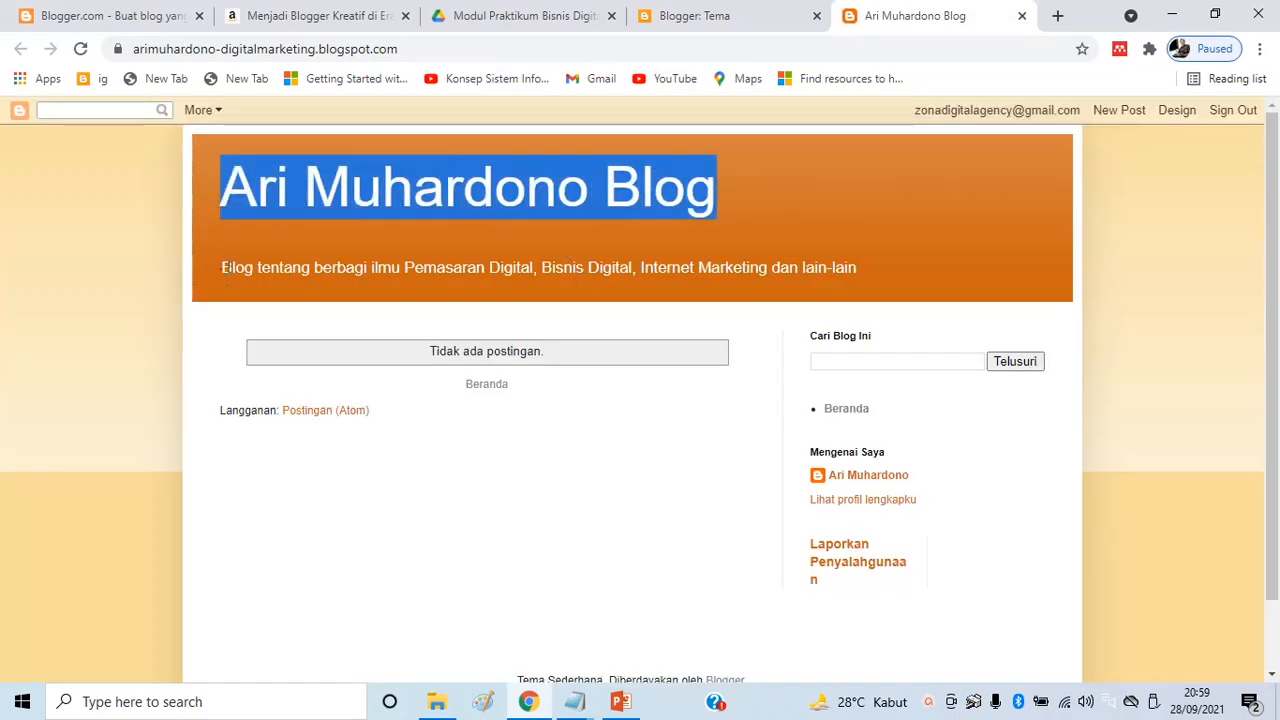
{"action": "left_click_drag", "start_coordinate": [223, 267], "coordinate": [793, 250]}
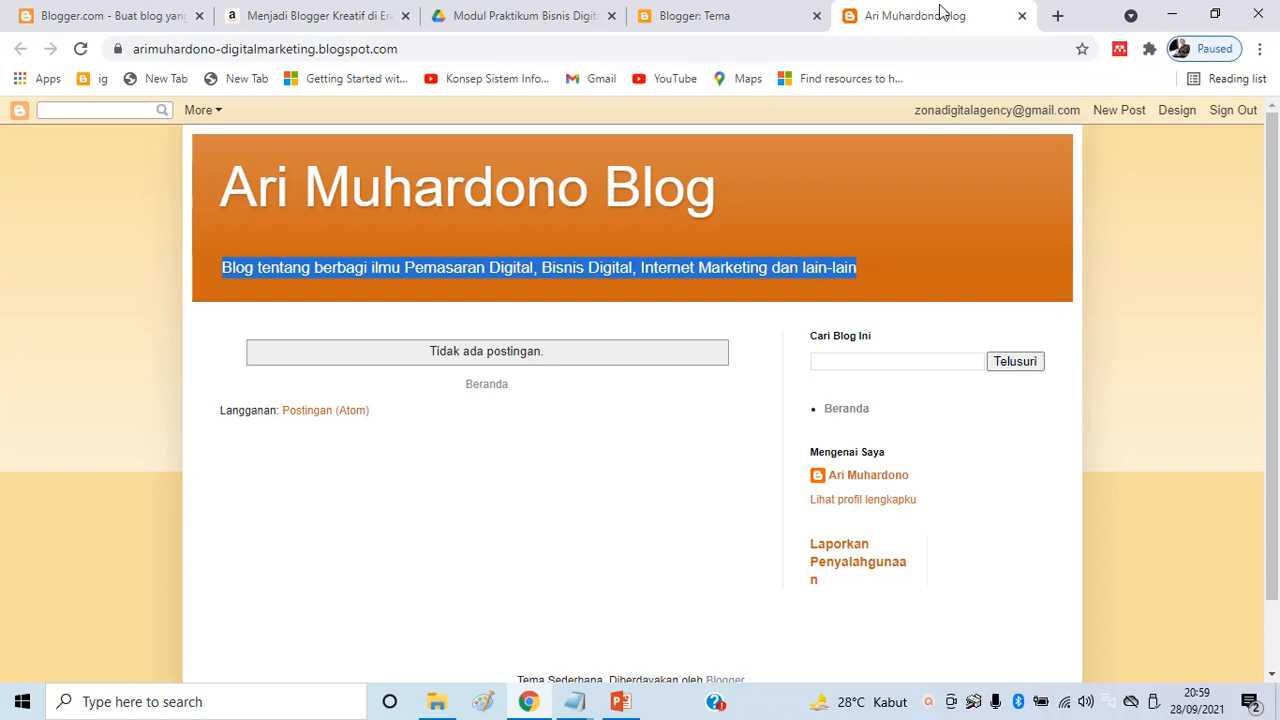
{"action": "left_click", "coordinate": [1022, 16]}
{"action": "scroll", "coordinate": [226, 377], "scroll_direction": "up", "scroll_amount": 3}
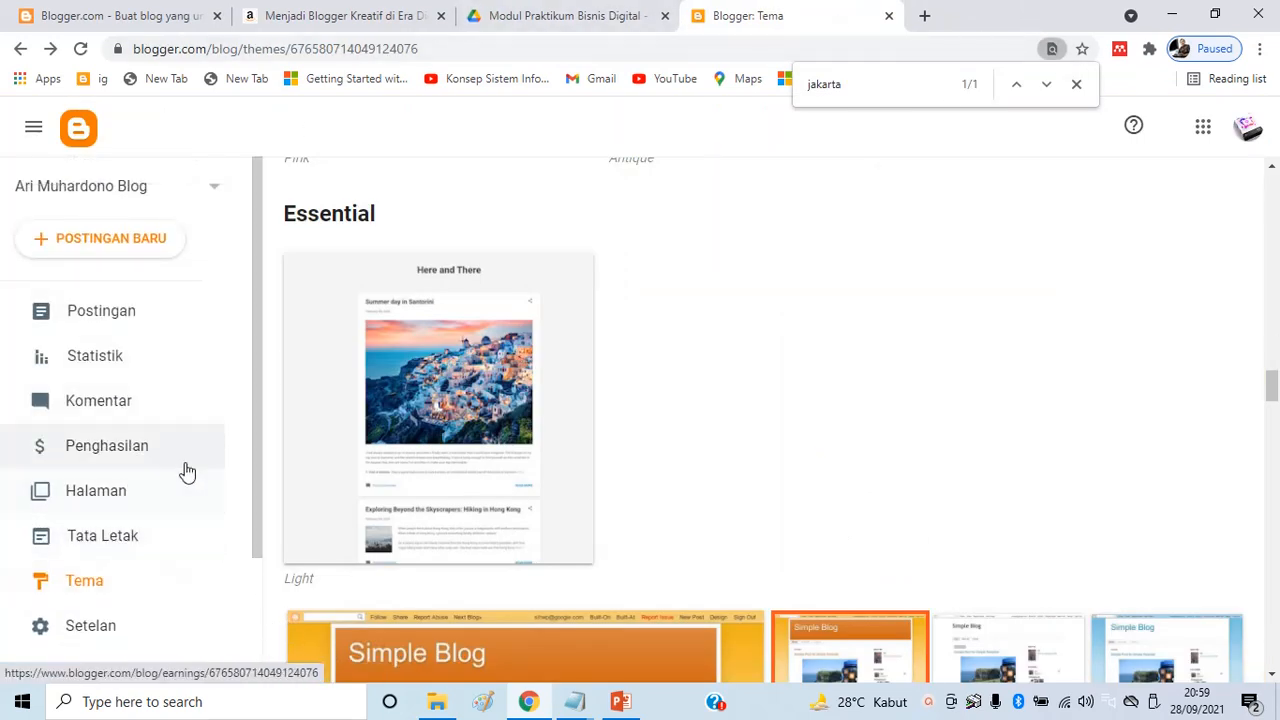
Open an empty POSTINGAN BARU editor, then bring up the Bahan Praktikum Blog folder window
{"action": "left_click", "coordinate": [112, 240]}
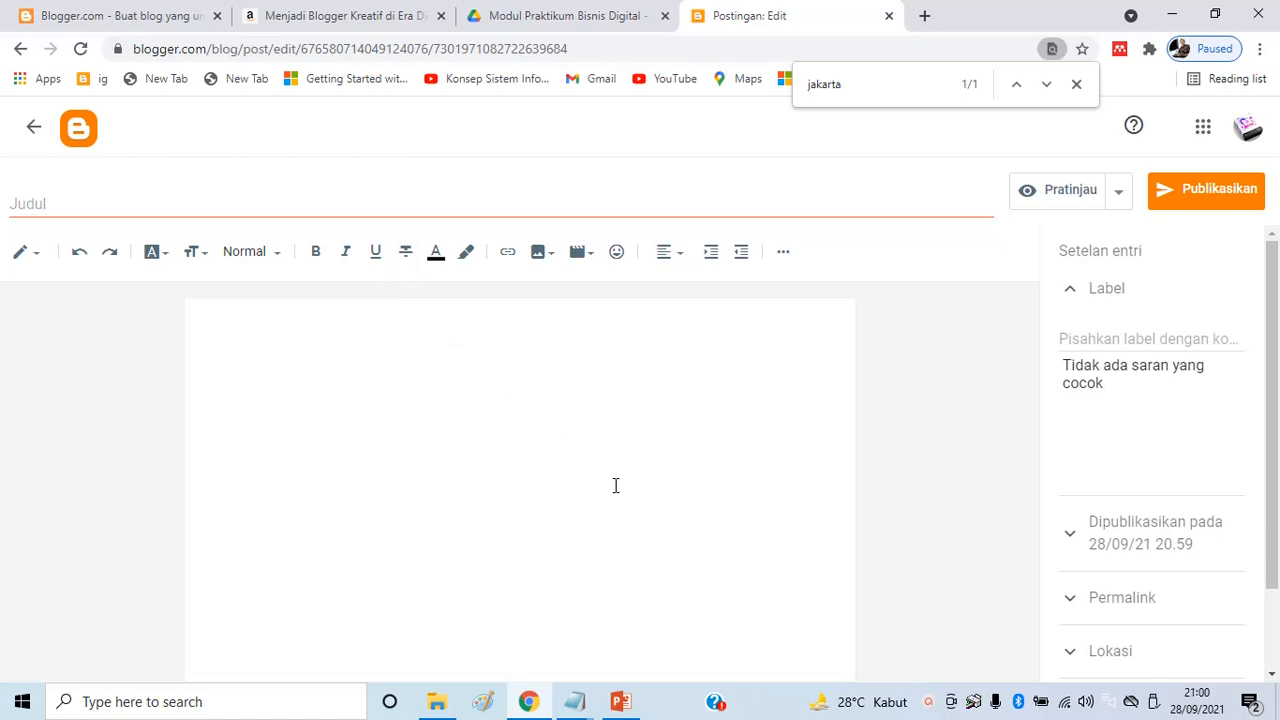
{"action": "left_click", "coordinate": [437, 340]}
{"action": "left_click", "coordinate": [114, 205]}
{"action": "left_click", "coordinate": [250, 361]}
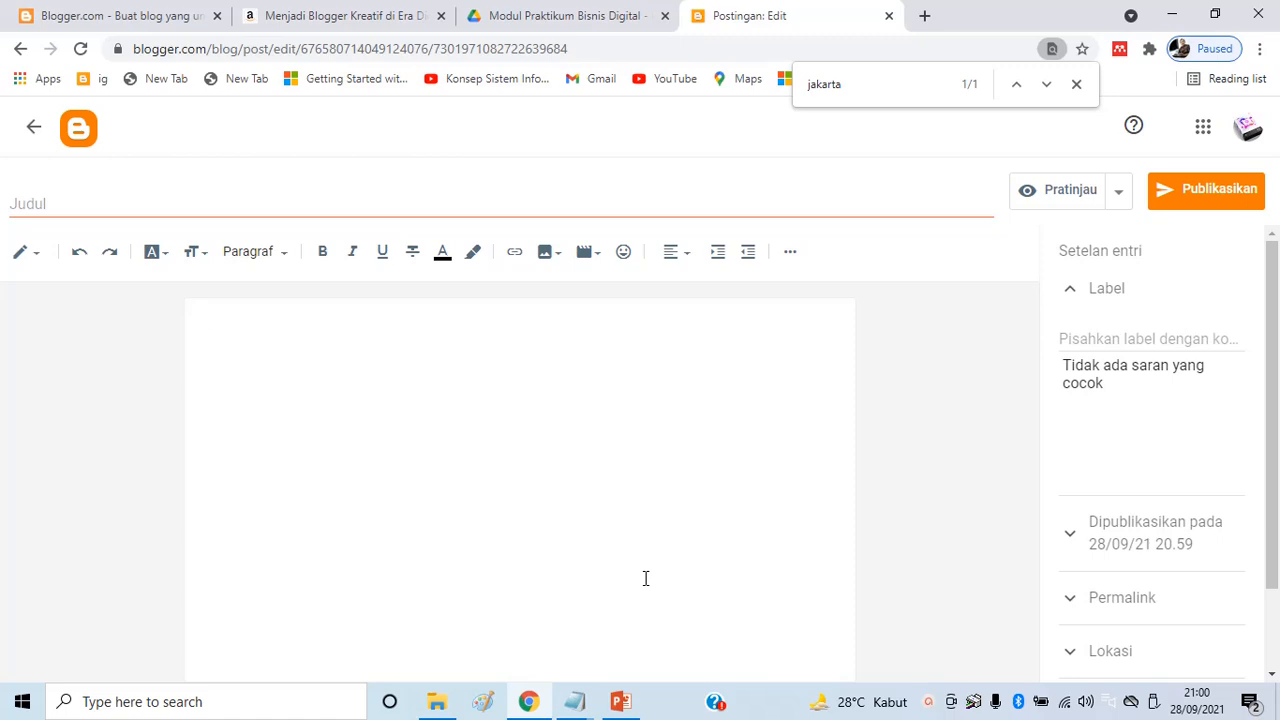
{"action": "left_click", "coordinate": [450, 708]}
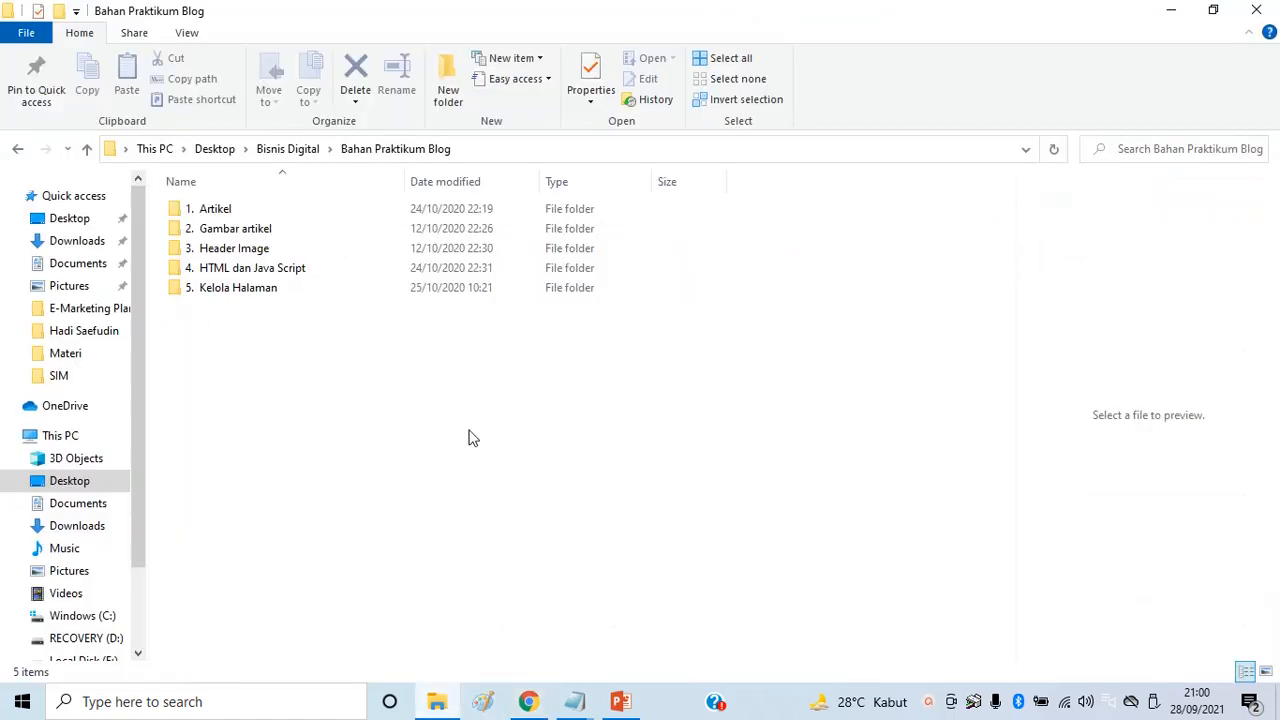
Open '1. Kenali Peluang & Tantangan Bisnis Di Era Digital Saat Ini' from 1. Artikel in Word
{"action": "double_click", "coordinate": [213, 212]}
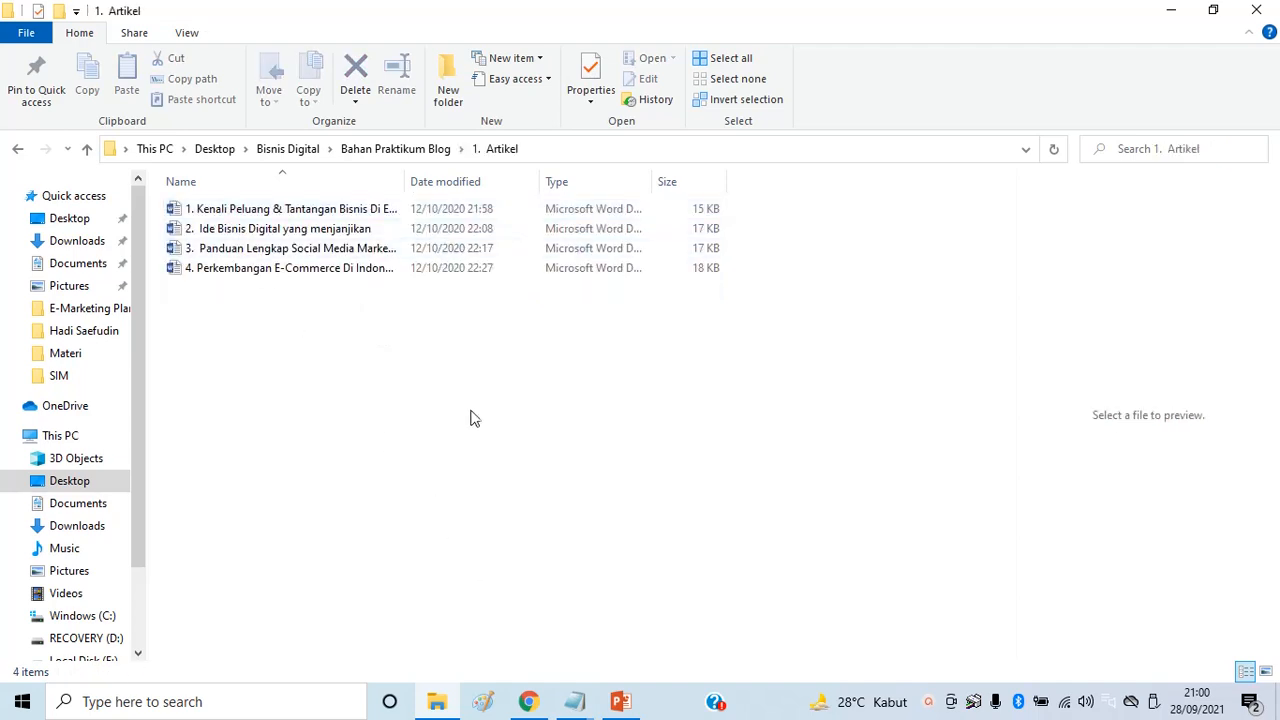
{"action": "double_click", "coordinate": [406, 181]}
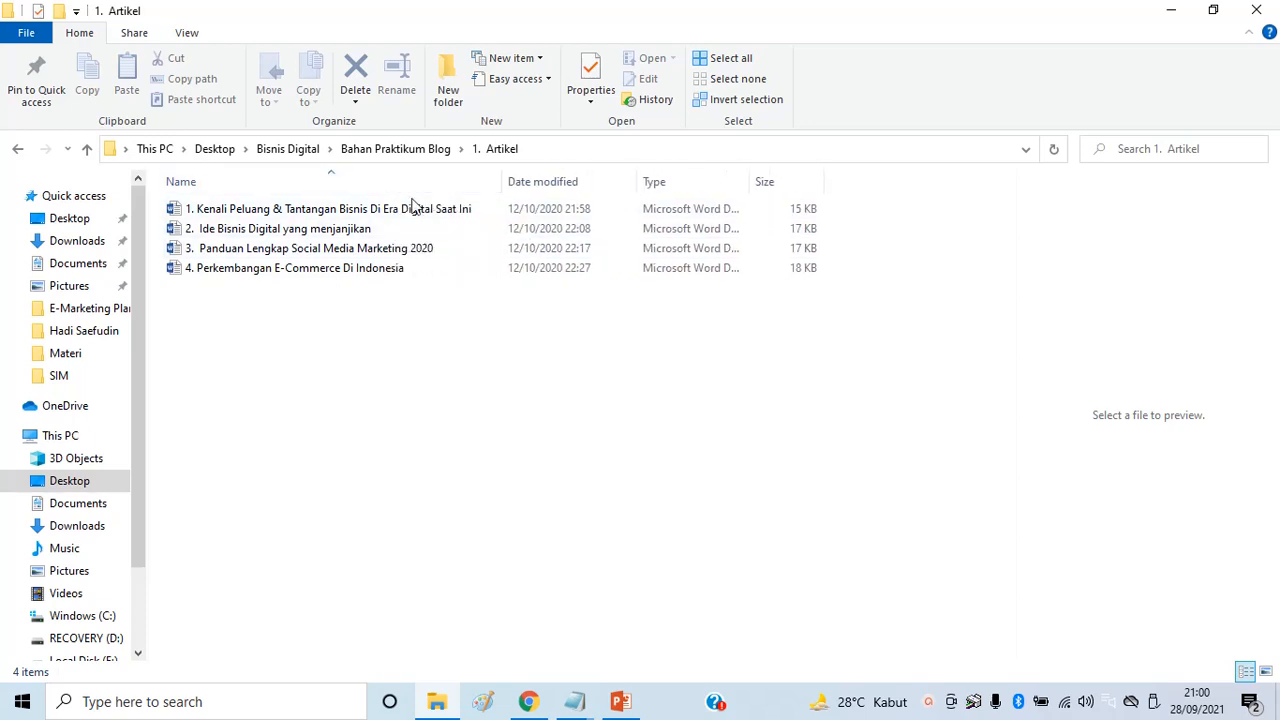
{"action": "left_click", "coordinate": [404, 208]}
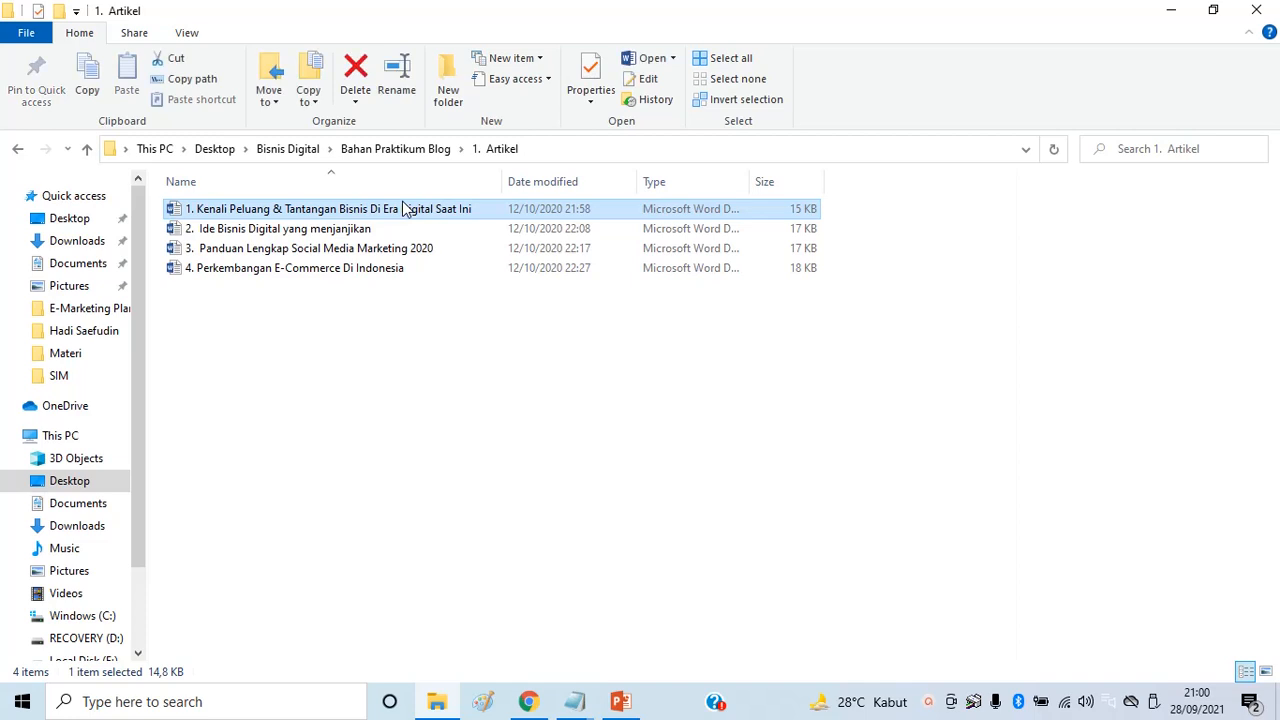
{"action": "double_click", "coordinate": [404, 208]}
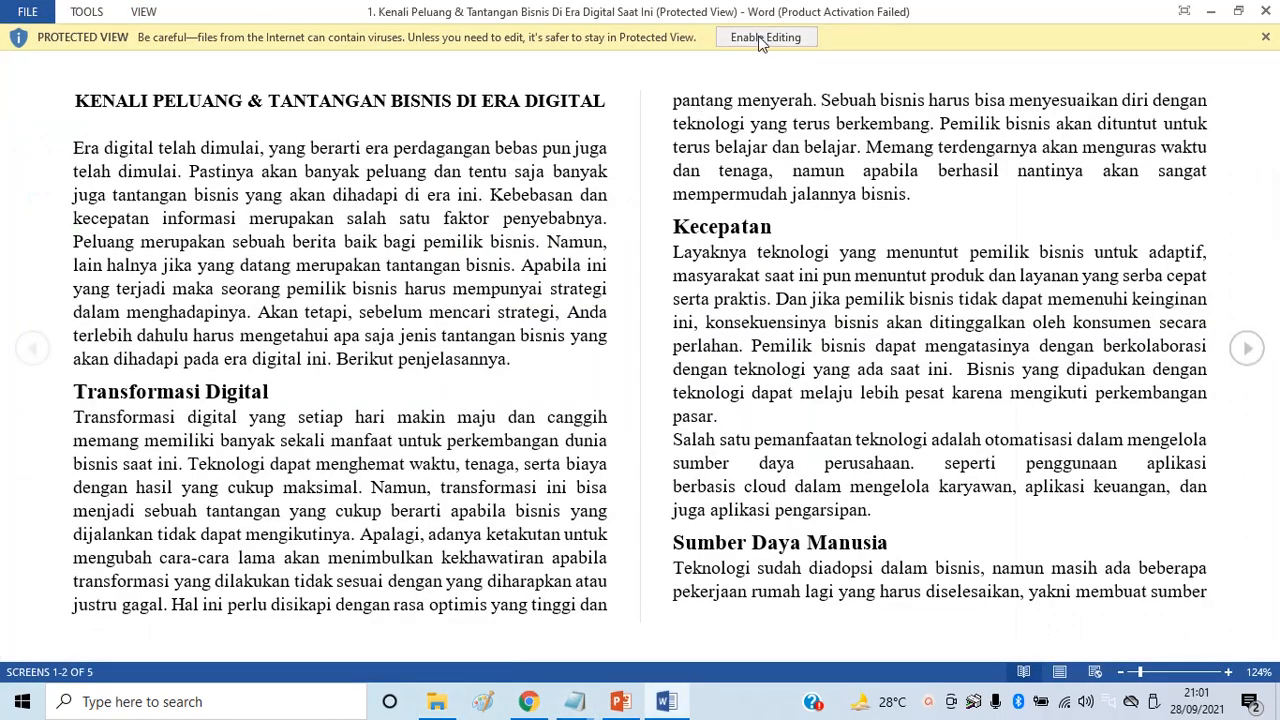
Enable editing on the protected Word article, dismissing the Office activation notice
{"action": "left_click", "coordinate": [766, 37]}
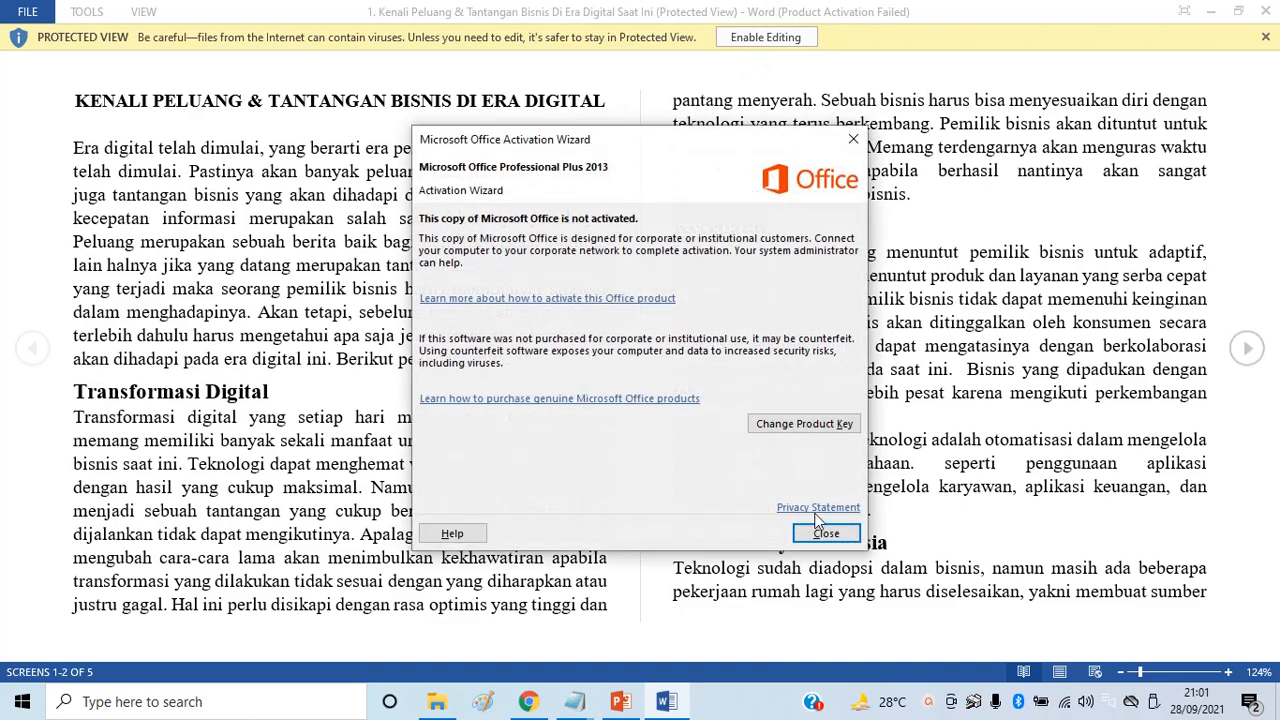
{"action": "left_click", "coordinate": [828, 534]}
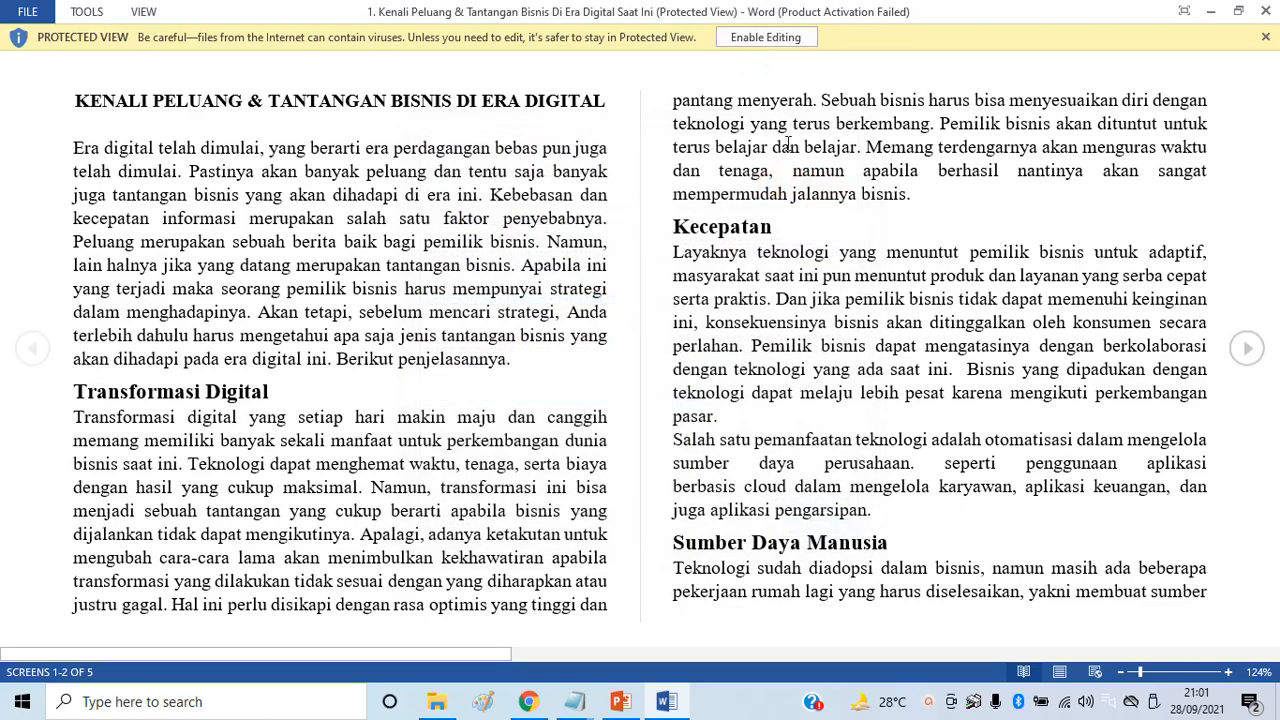
{"action": "left_click", "coordinate": [766, 37]}
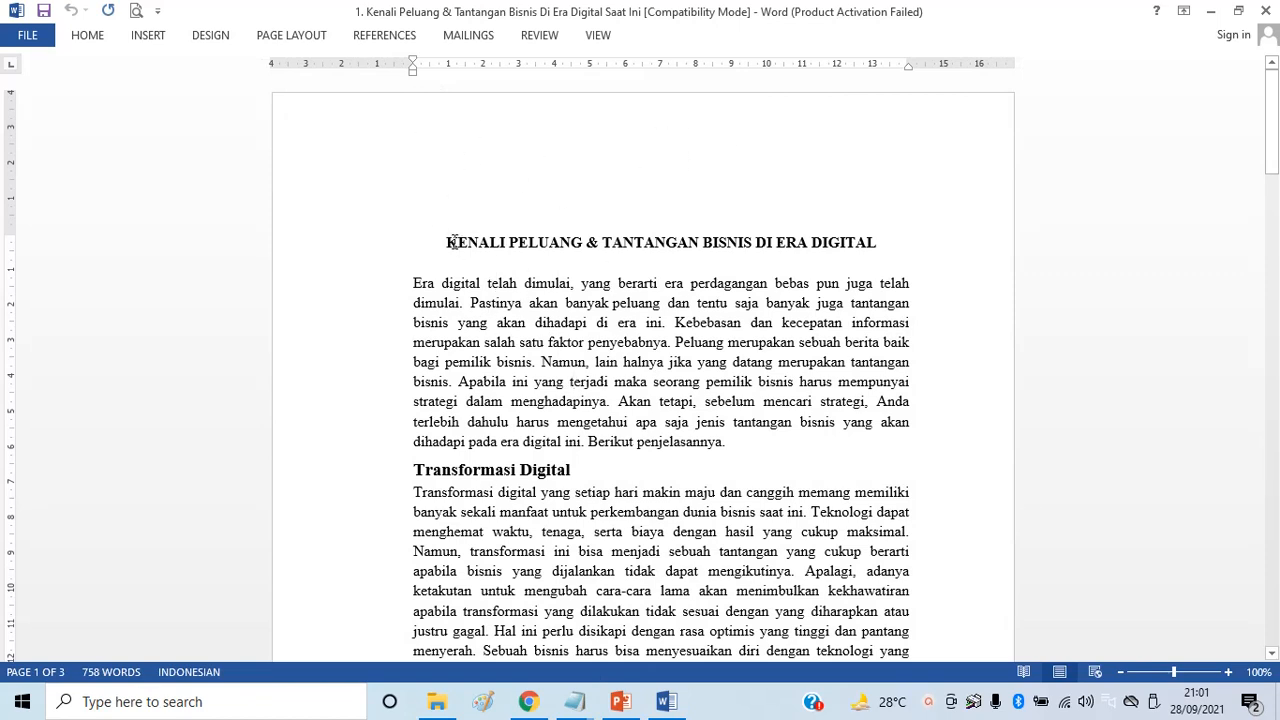
Copy 'KENALI PELUANG & TANTANGAN BISNIS DI ERA DIGITAL' from Word into the Blogger post title
{"action": "left_click_drag", "start_coordinate": [447, 242], "coordinate": [876, 242]}
{"action": "right_click", "coordinate": [868, 247]}
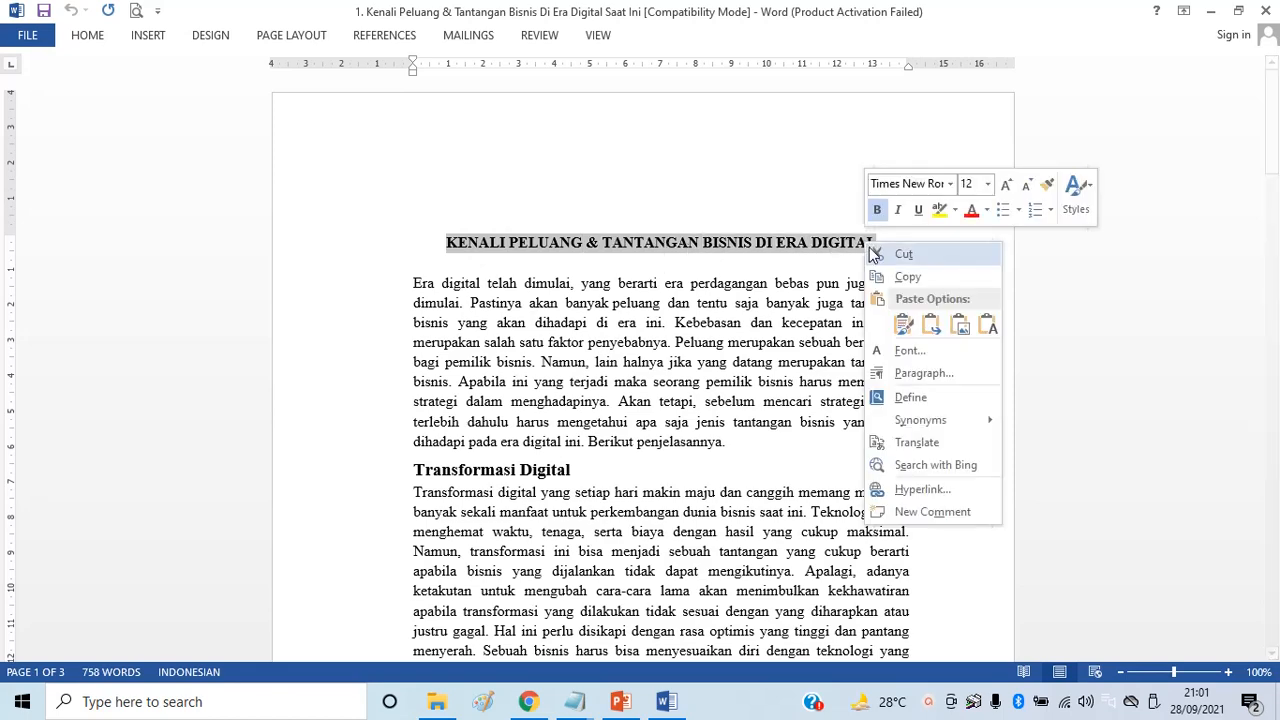
{"action": "left_click", "coordinate": [898, 277]}
{"action": "key", "text": "alt+Tab"}
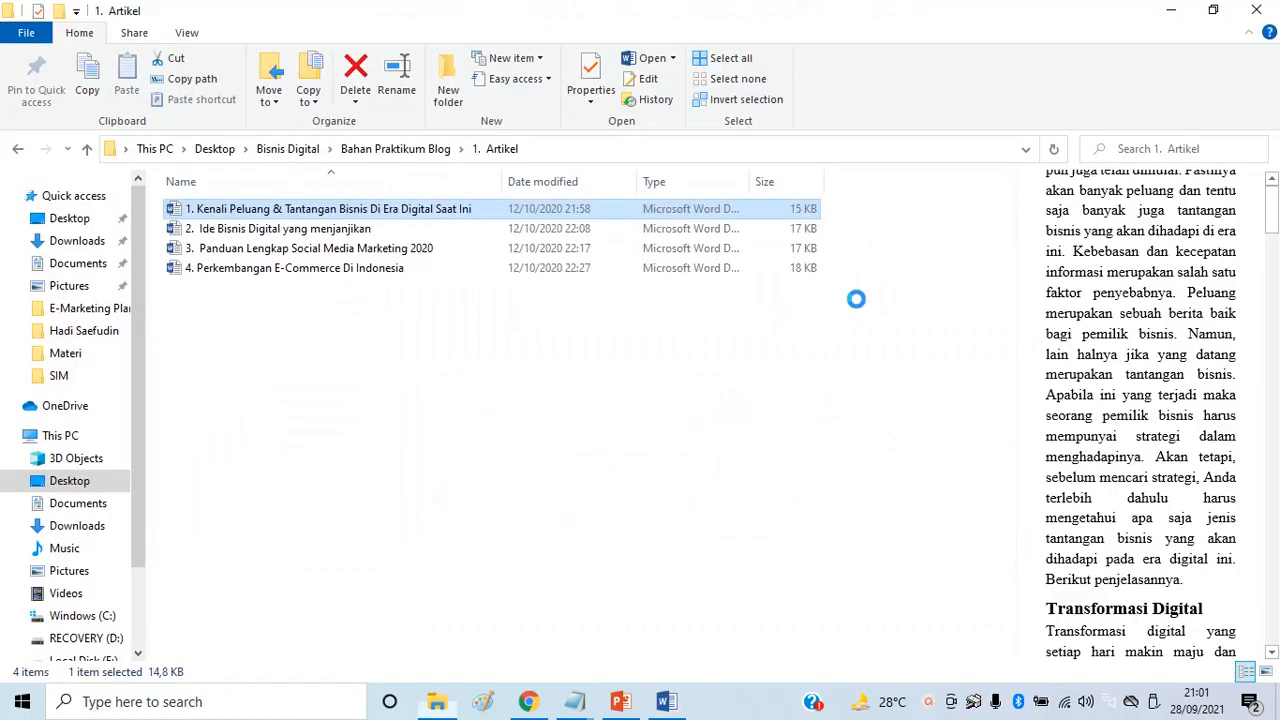
{"action": "key", "text": "alt+Tab"}
{"action": "key", "text": "alt+Tab"}
{"action": "key", "text": "Tab"}
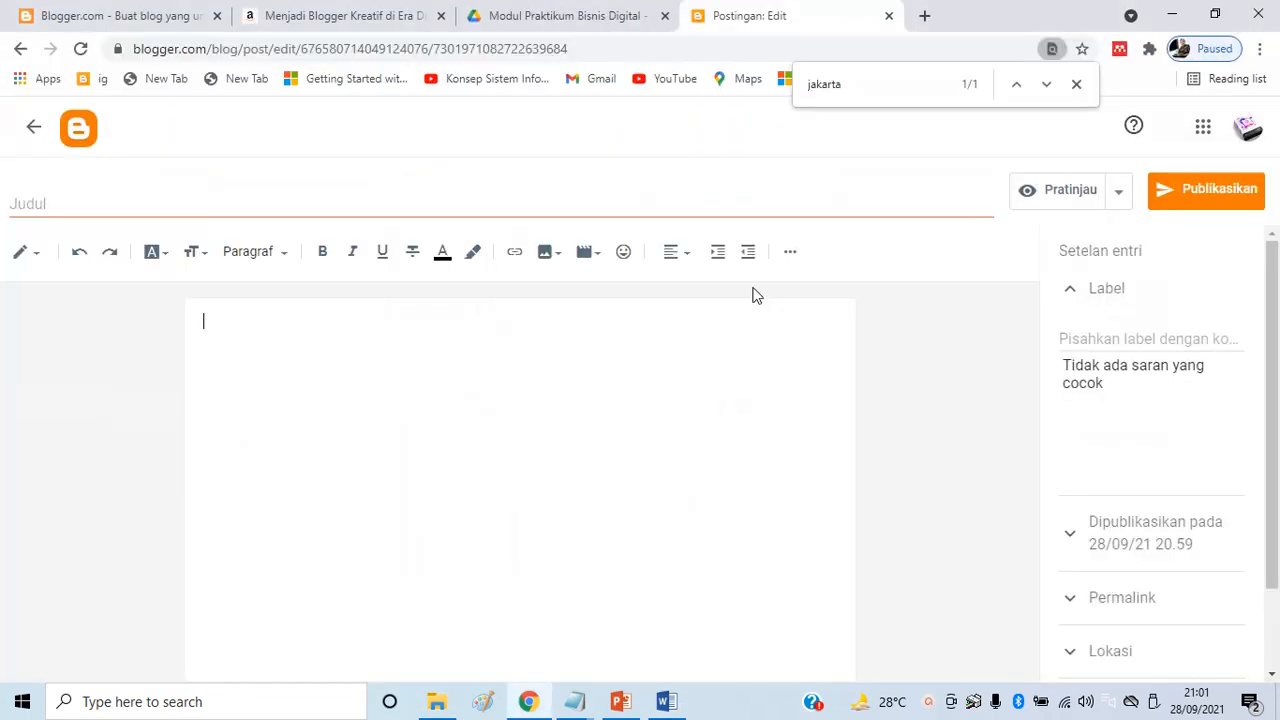
{"action": "left_click", "coordinate": [359, 212]}
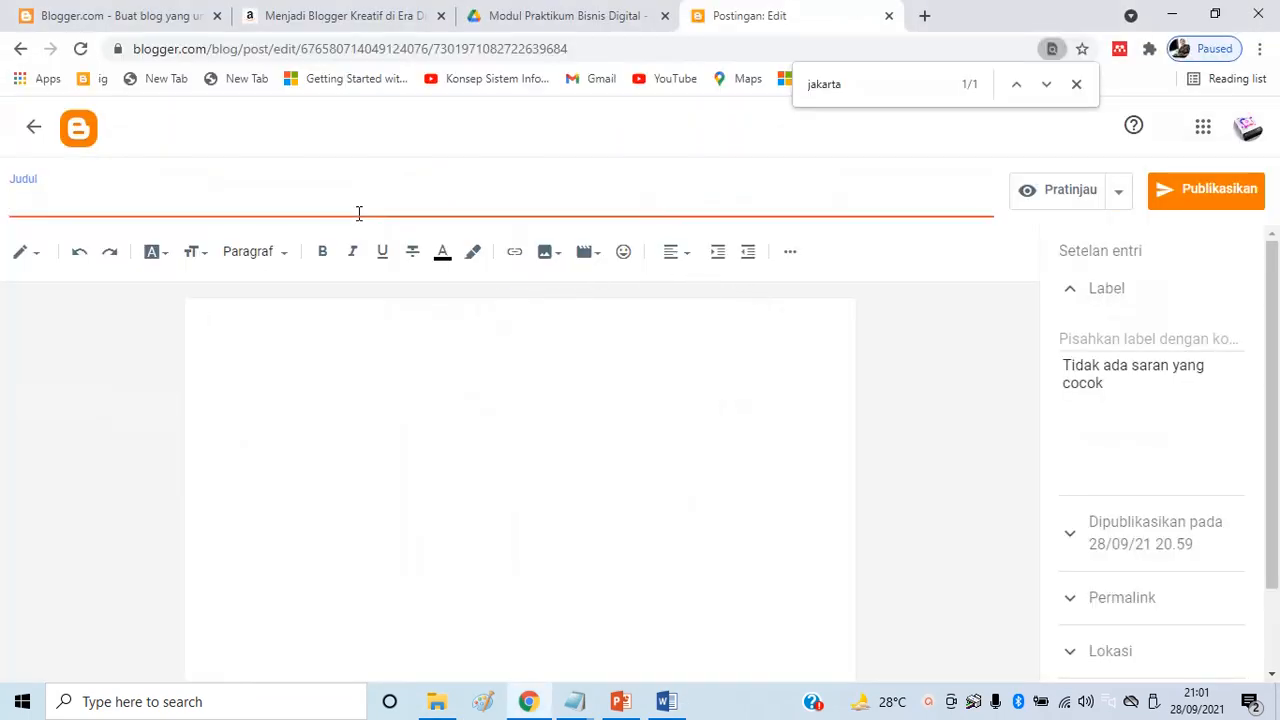
{"action": "key", "text": "ctrl+v"}
Copy the Word article body from the intro through the source link, ready for Blogger's post body
{"action": "key", "text": "alt+Tab"}
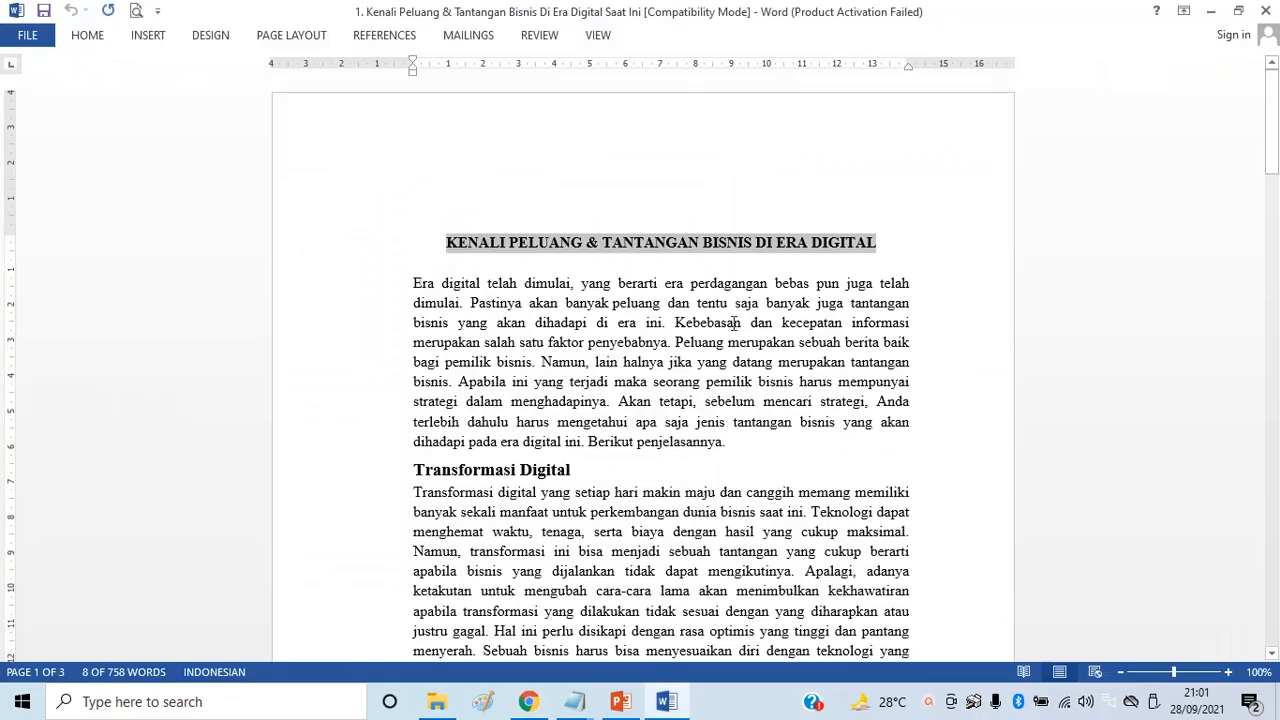
{"action": "left_click_drag", "start_coordinate": [413, 284], "coordinate": [709, 580]}
{"action": "scroll", "coordinate": [740, 450], "scroll_direction": "down", "scroll_amount": 15}
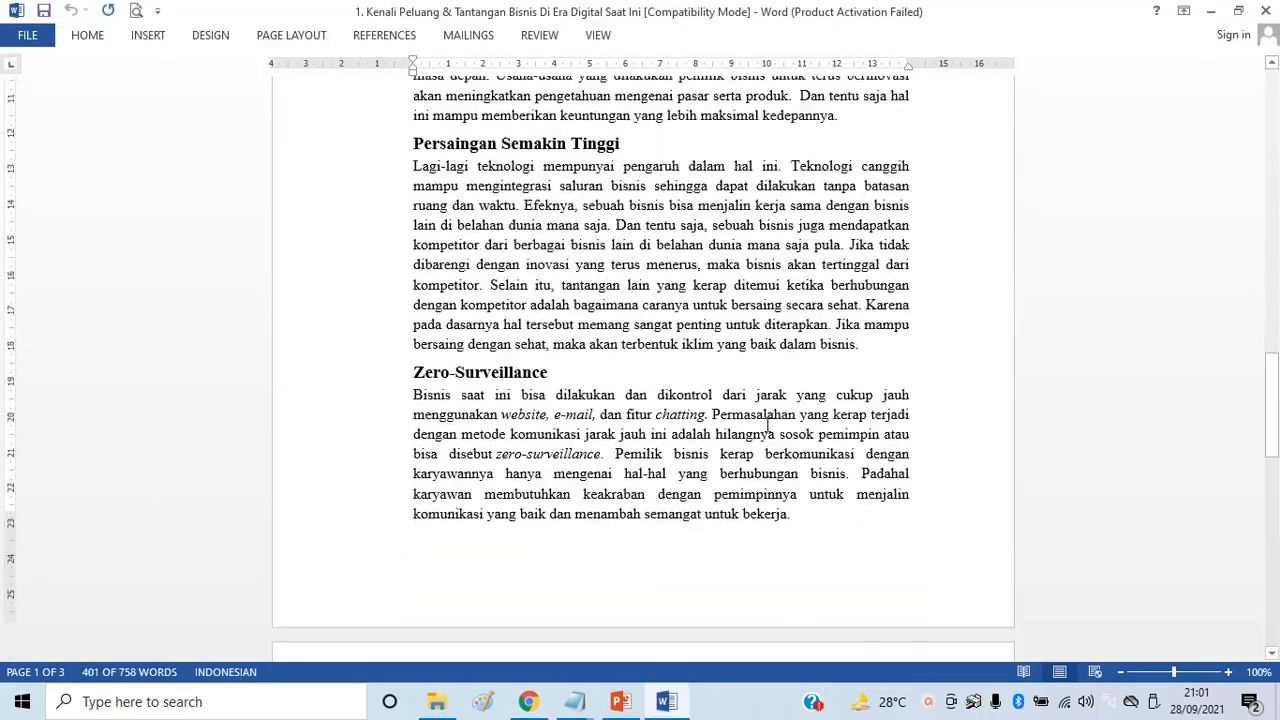
{"action": "scroll", "coordinate": [756, 405], "scroll_direction": "down", "scroll_amount": 5}
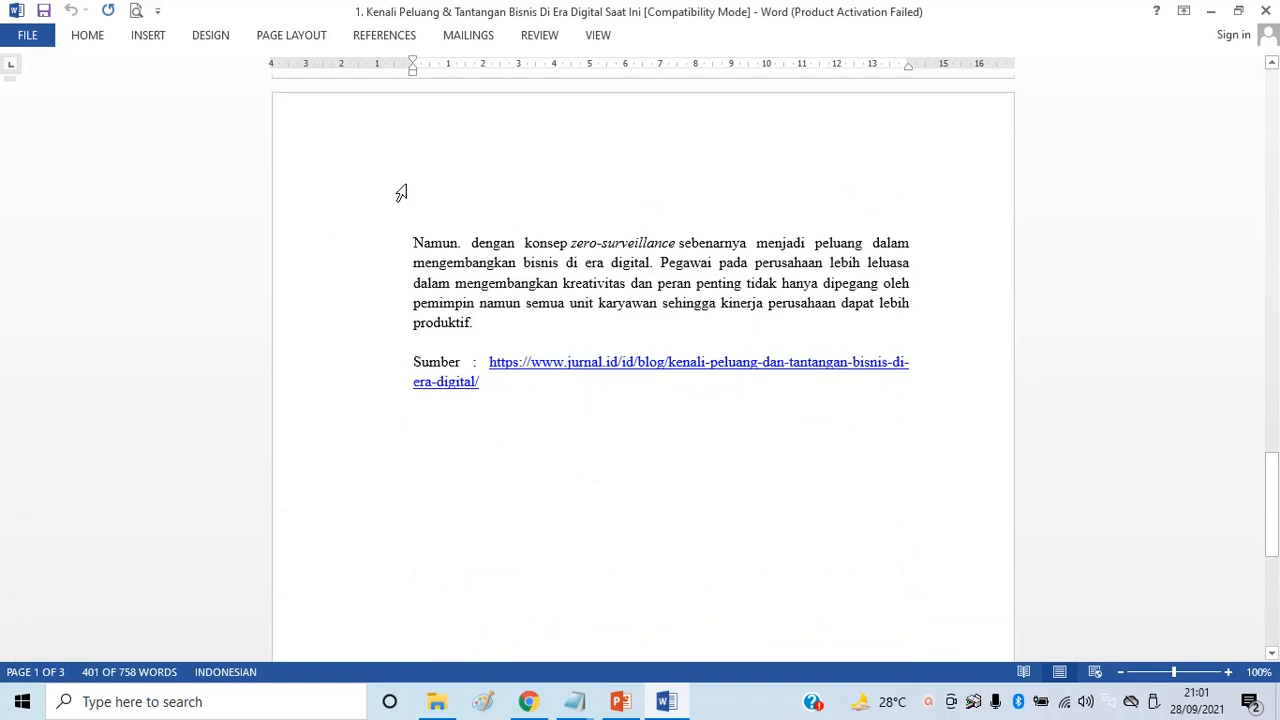
{"action": "left_click", "coordinate": [497, 380], "text": "shift"}
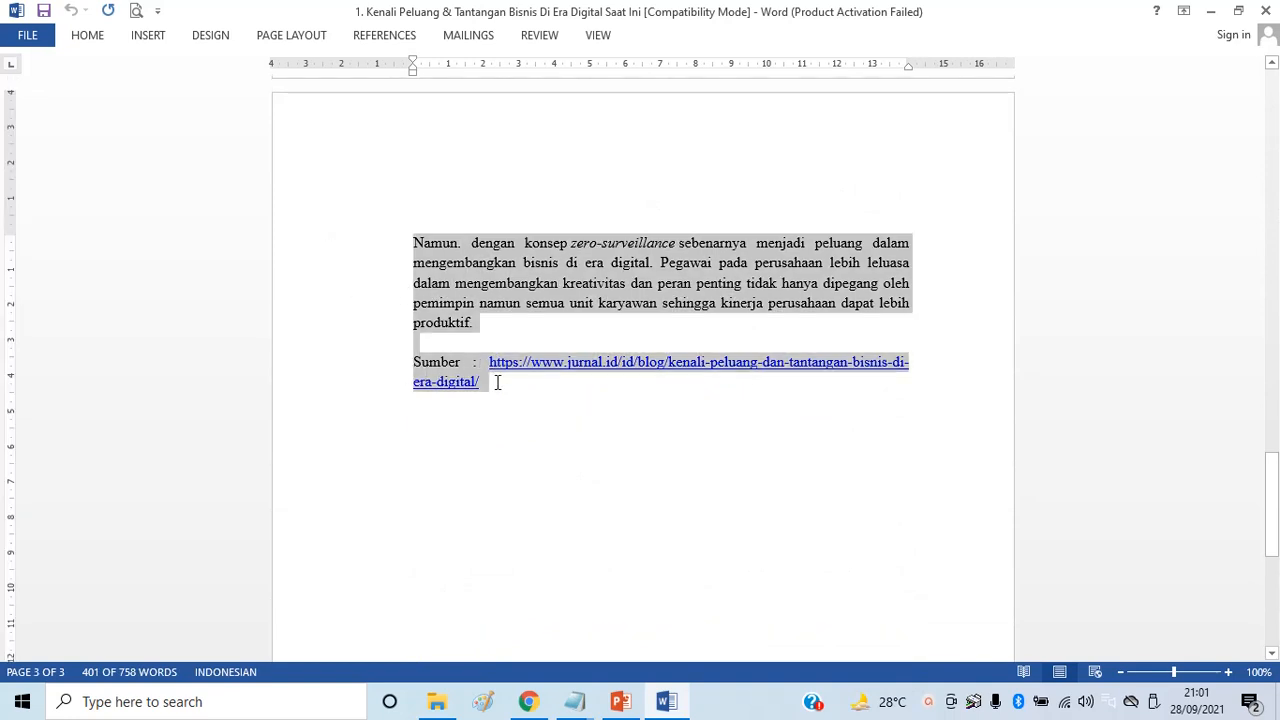
{"action": "right_click", "coordinate": [460, 274]}
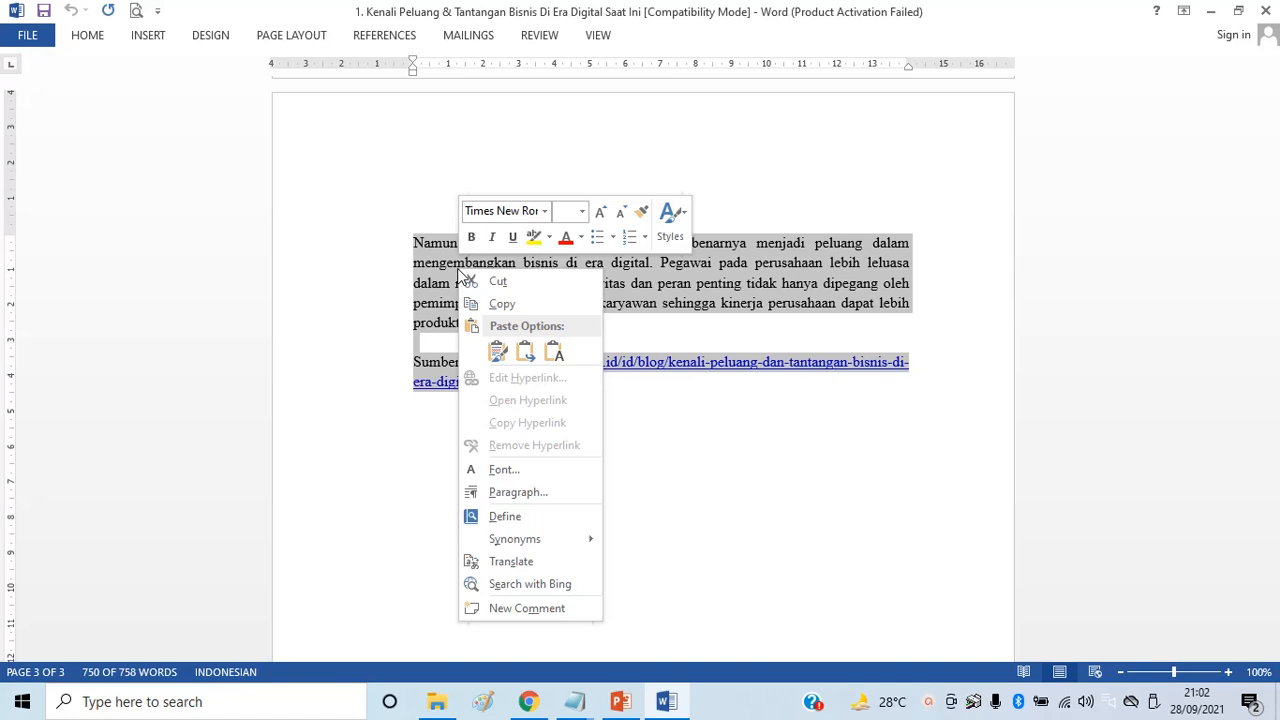
{"action": "left_click", "coordinate": [500, 304]}
{"action": "key", "text": "alt+Tab"}
{"action": "left_click", "coordinate": [497, 362]}
Paste the article into the body and delete the blank line and space before 'Era digital'
{"action": "key", "text": "ctrl+v"}
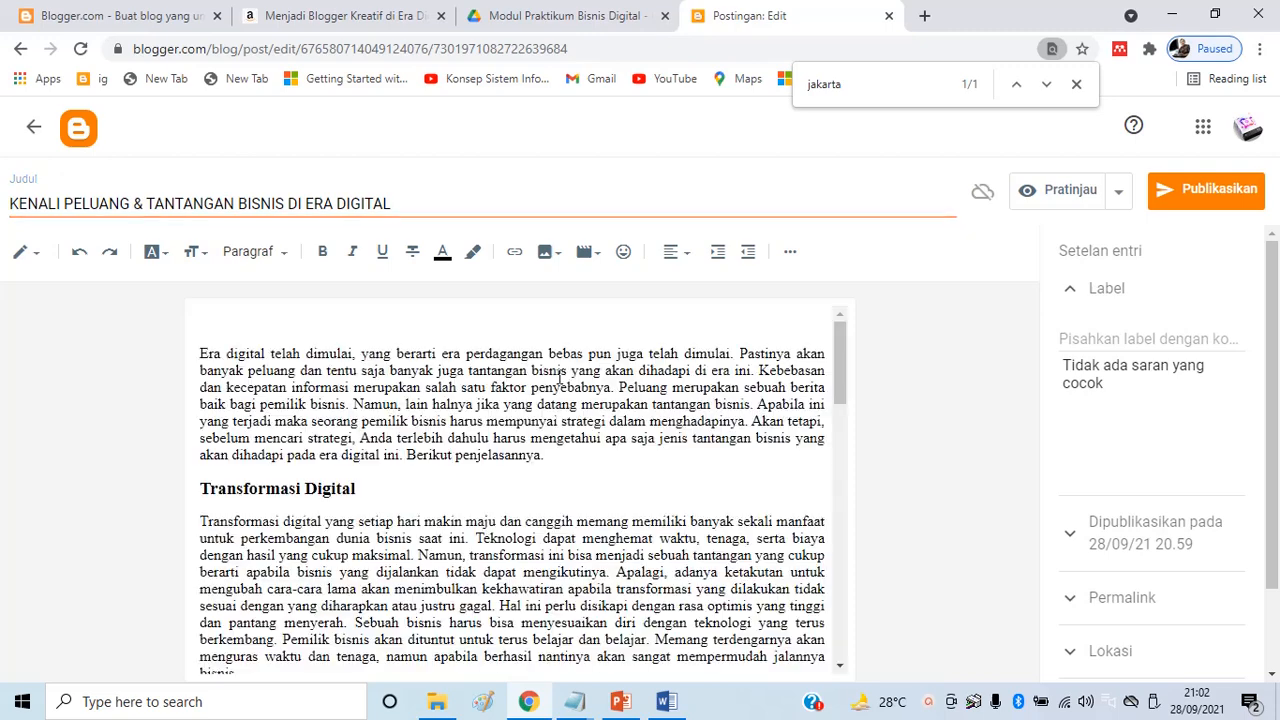
{"action": "key", "text": "Delete"}
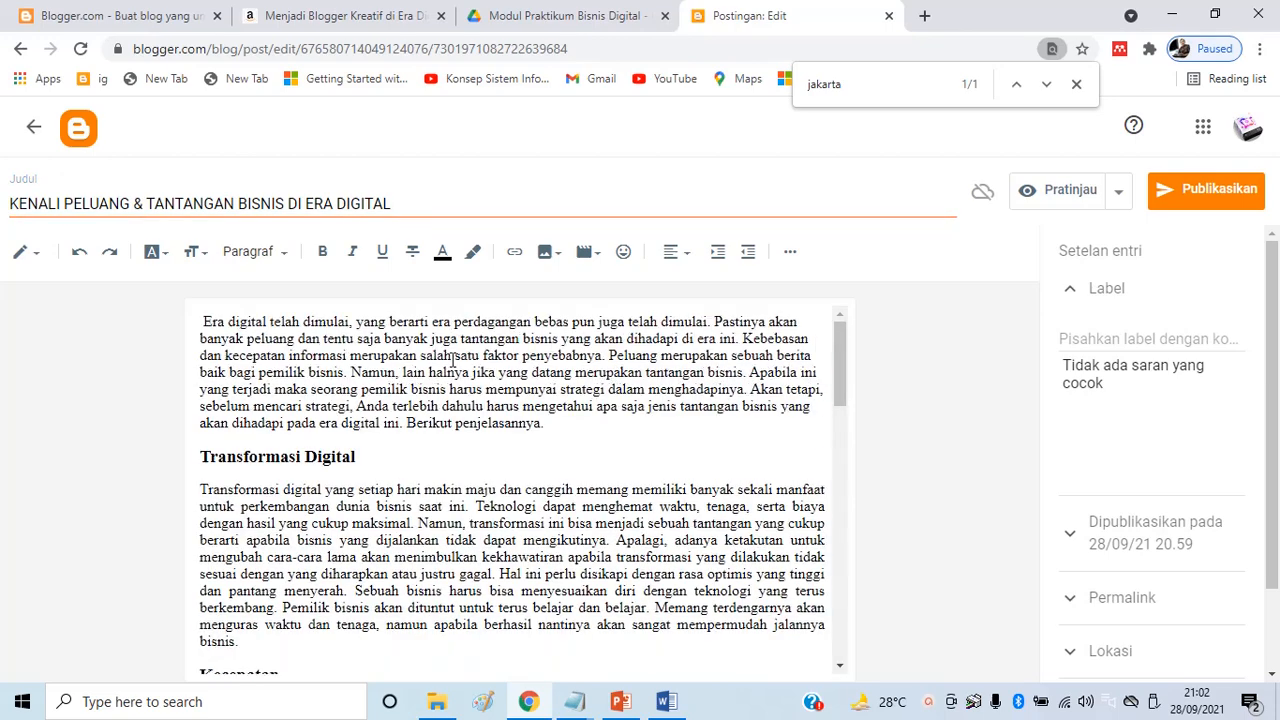
{"action": "key", "text": "Delete"}
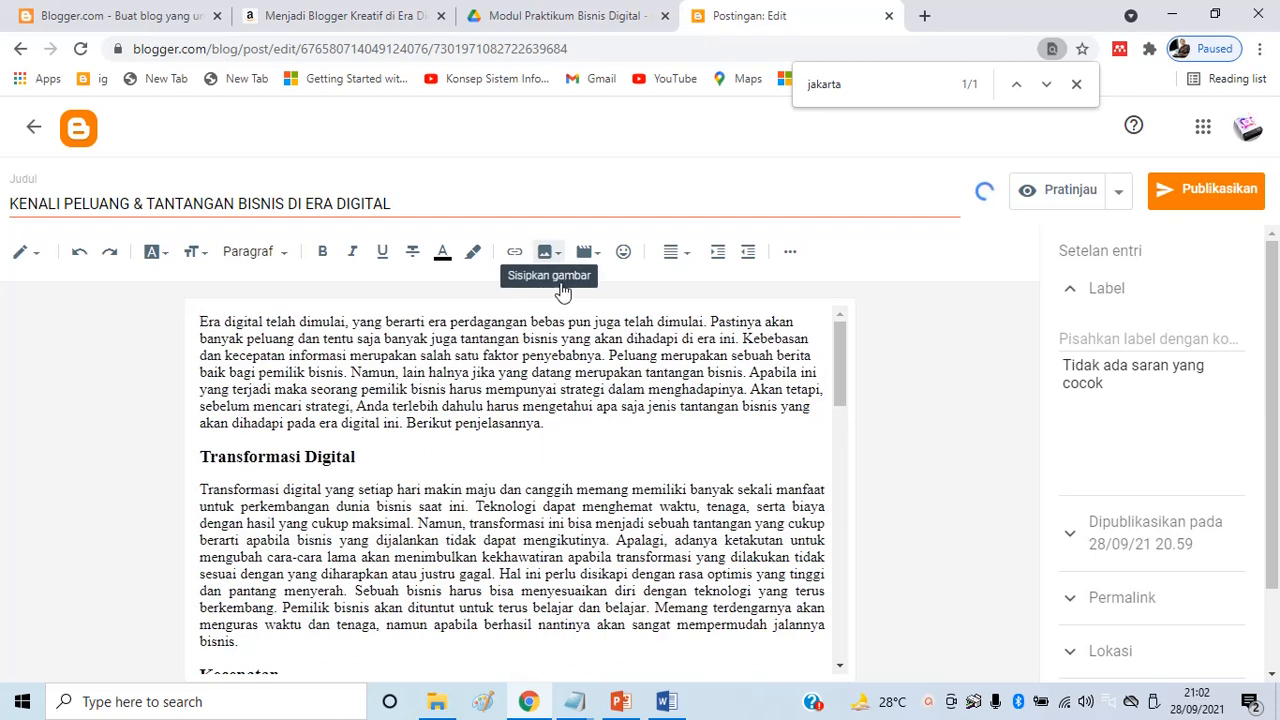
{"action": "scroll", "coordinate": [396, 383], "scroll_direction": "down", "scroll_amount": 3}
{"action": "scroll", "coordinate": [396, 383], "scroll_direction": "up", "scroll_amount": 3}
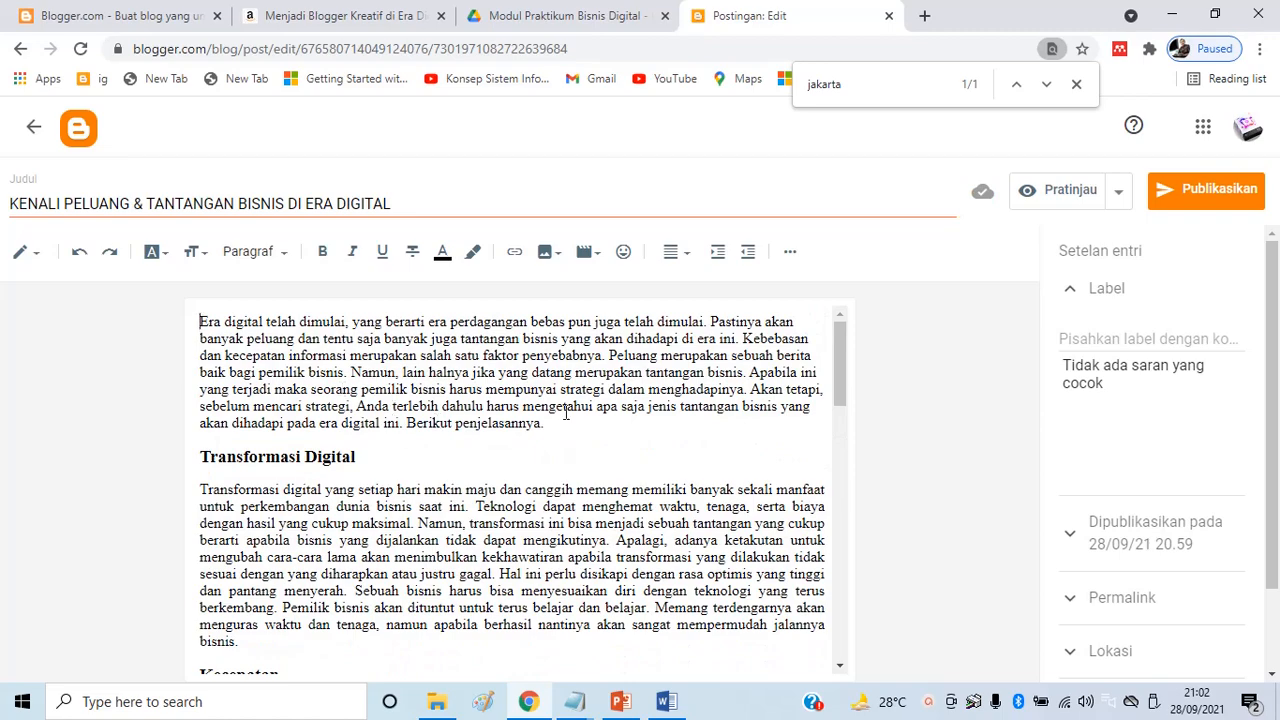
{"action": "scroll", "coordinate": [561, 406], "scroll_direction": "down", "scroll_amount": 10}
{"action": "scroll", "coordinate": [331, 482], "scroll_direction": "up", "scroll_amount": 10}
{"action": "left_click", "coordinate": [327, 16]}
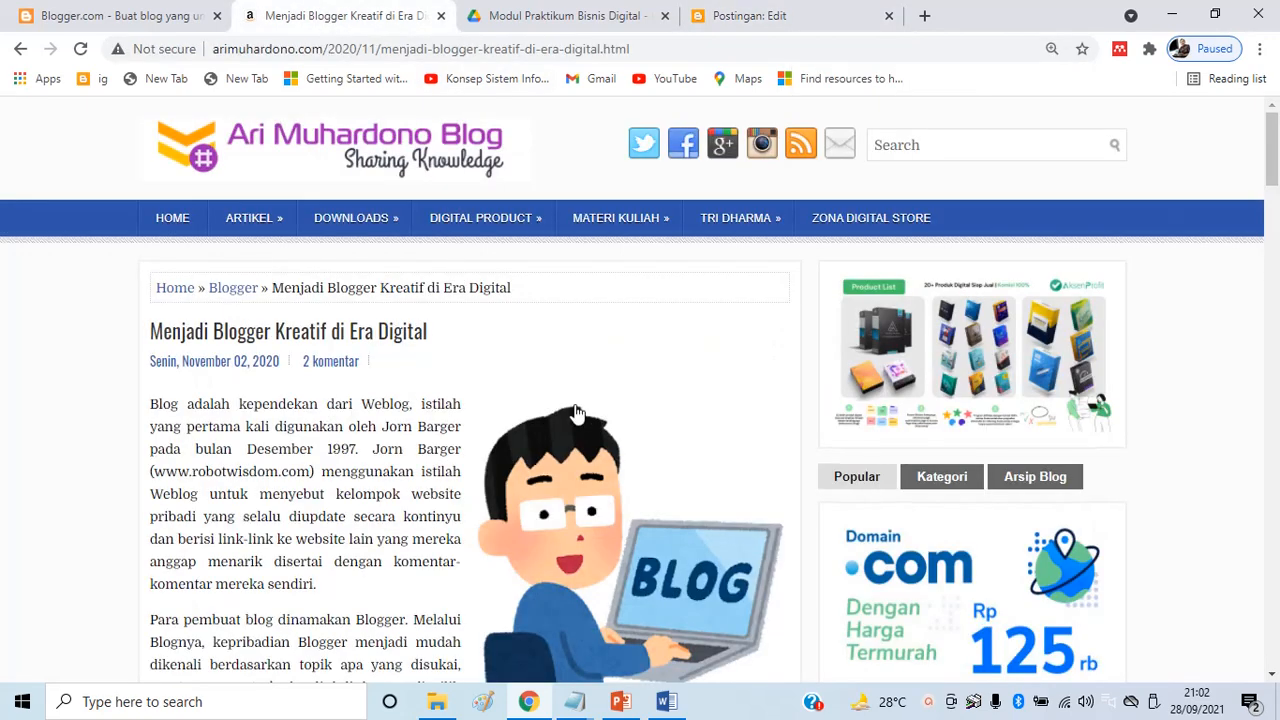
{"action": "scroll", "coordinate": [595, 406], "scroll_direction": "down", "scroll_amount": 1}
{"action": "scroll", "coordinate": [633, 450], "scroll_direction": "up", "scroll_amount": 1}
{"action": "left_click", "coordinate": [178, 227]}
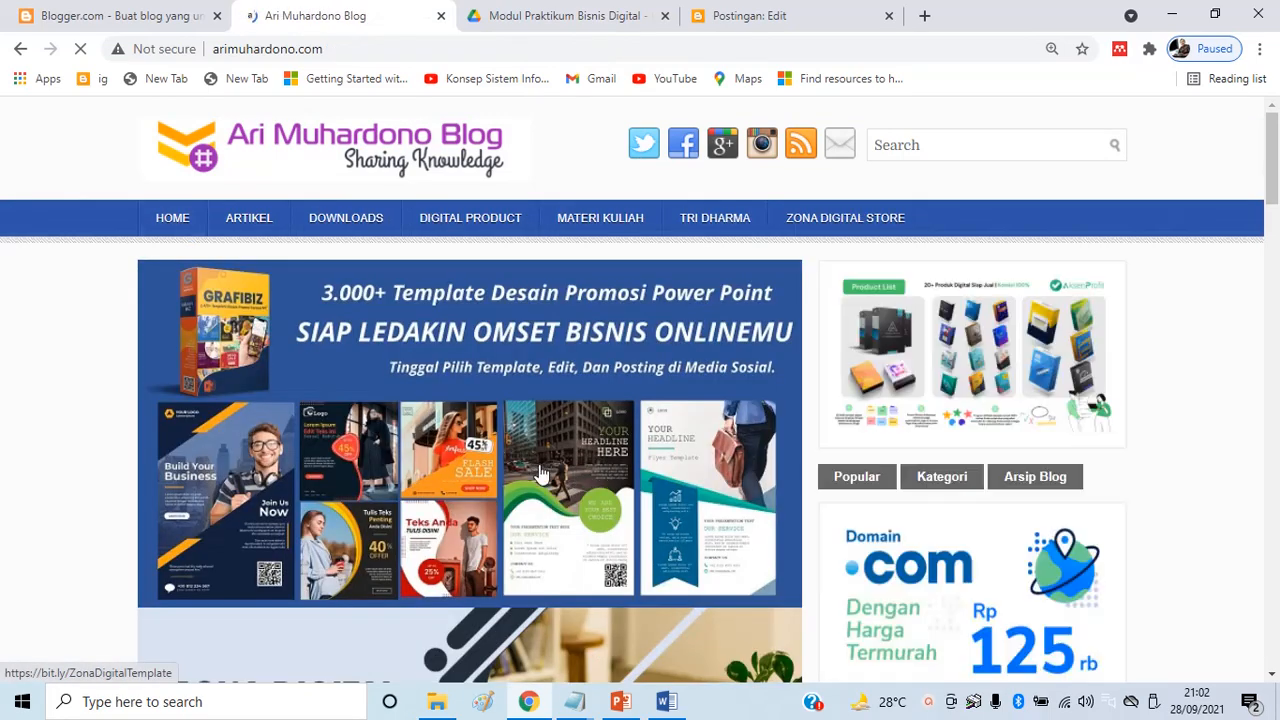
{"action": "scroll", "coordinate": [493, 421], "scroll_direction": "down", "scroll_amount": 4}
{"action": "scroll", "coordinate": [493, 421], "scroll_direction": "down", "scroll_amount": 2}
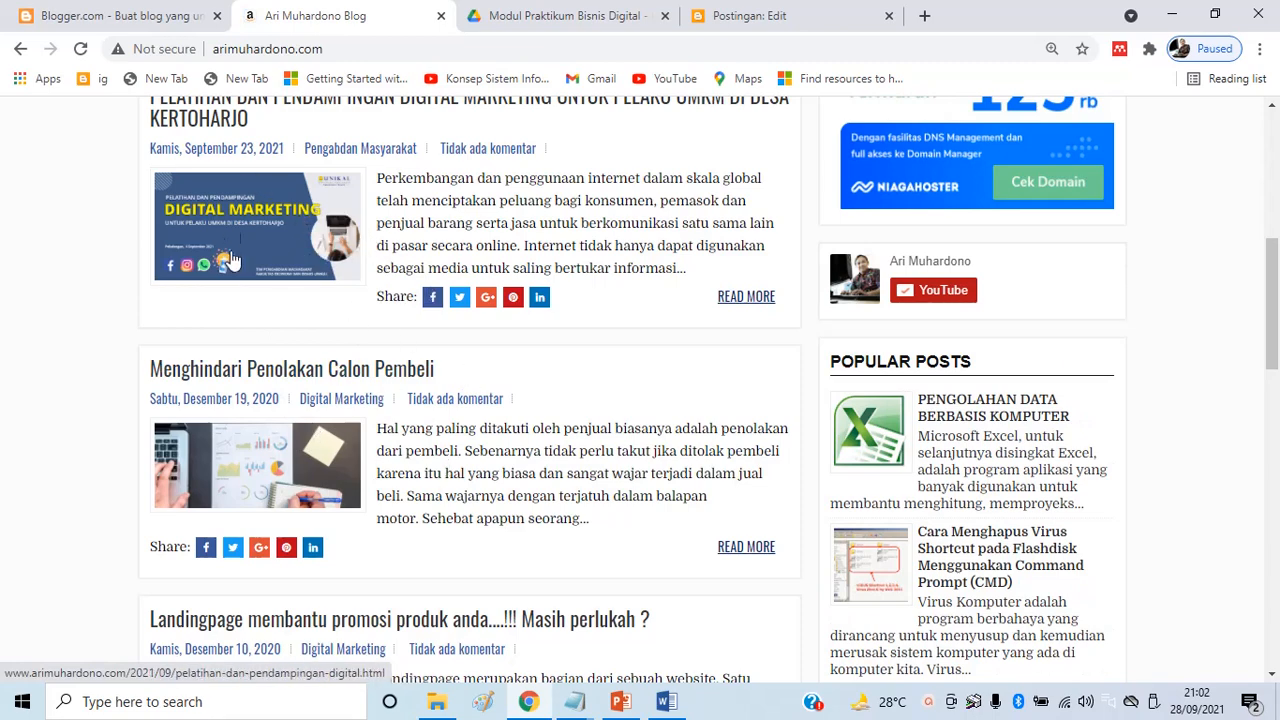
{"action": "left_click", "coordinate": [752, 16]}
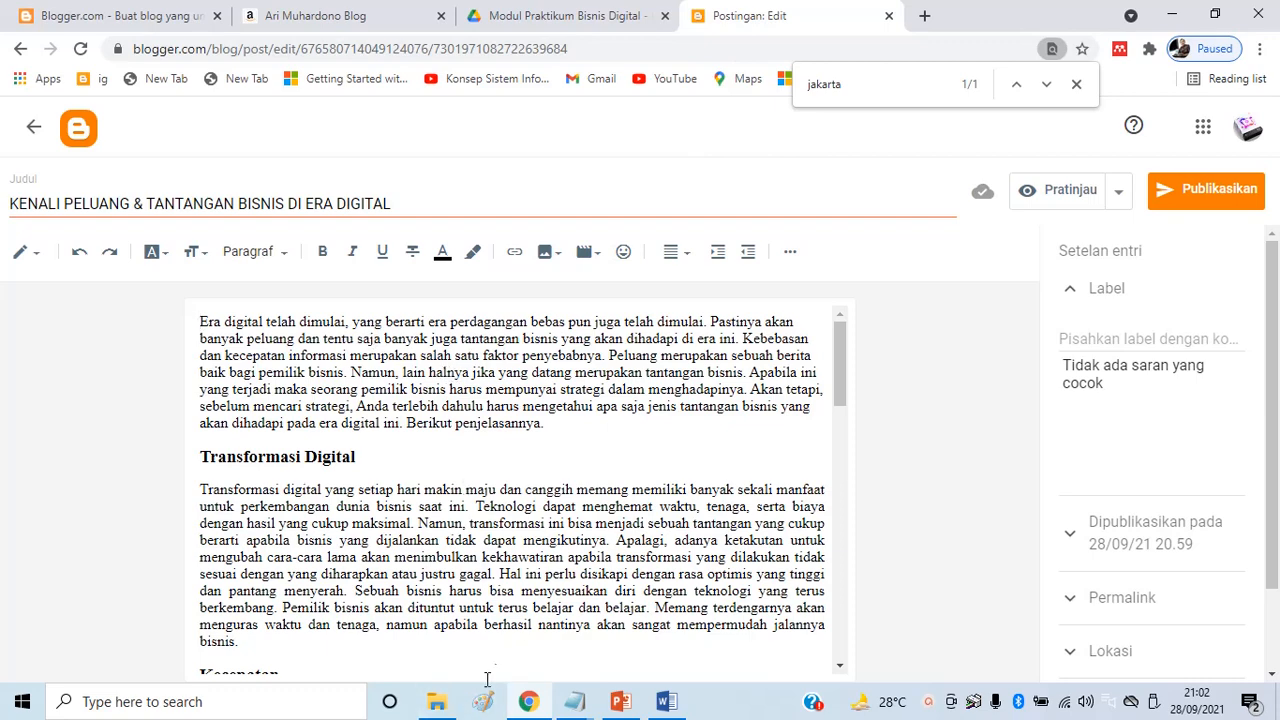
Open the 2. Gambar artikel folder from Bahan Praktikum Blog and preview its article images
{"action": "left_click", "coordinate": [437, 705]}
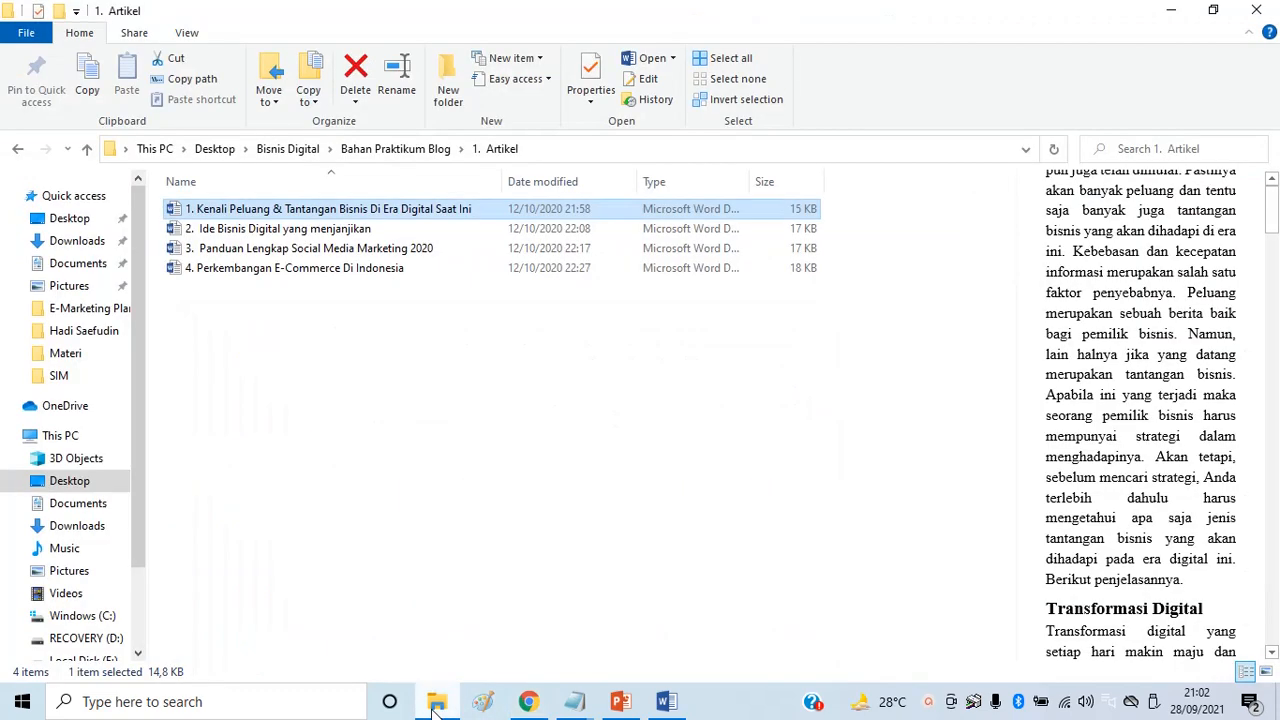
{"action": "left_click", "coordinate": [380, 149]}
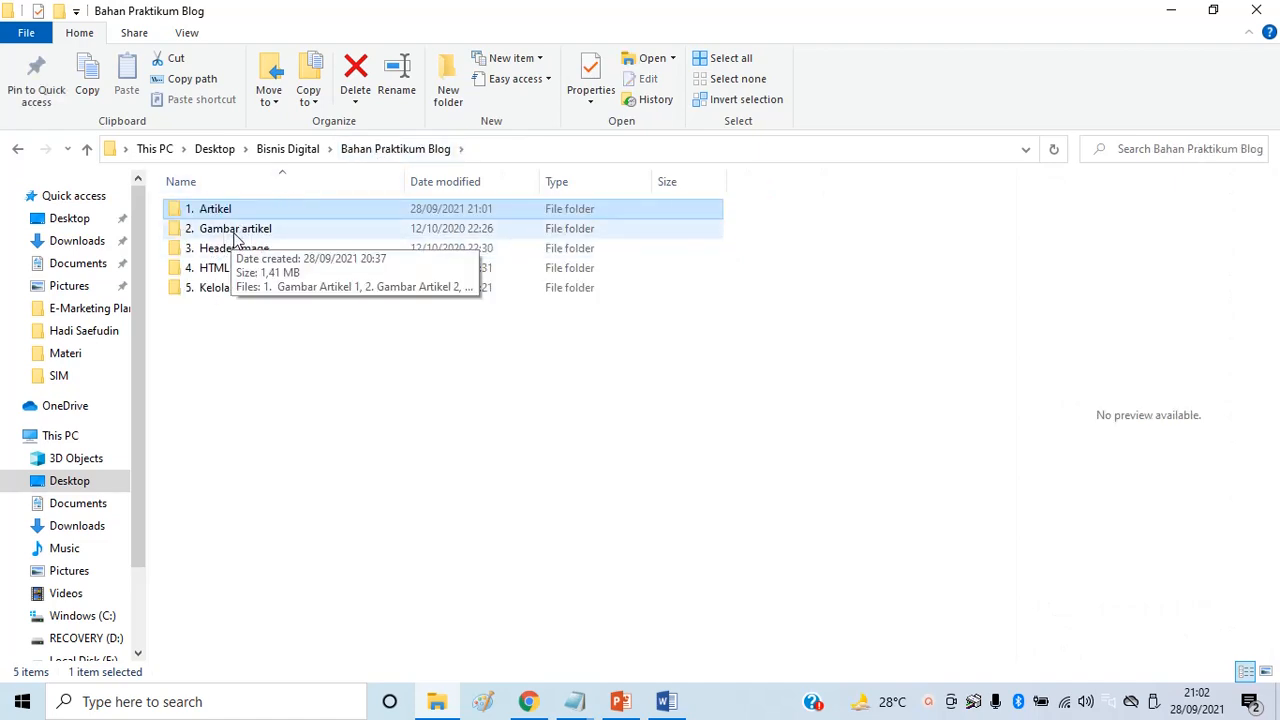
{"action": "double_click", "coordinate": [234, 234]}
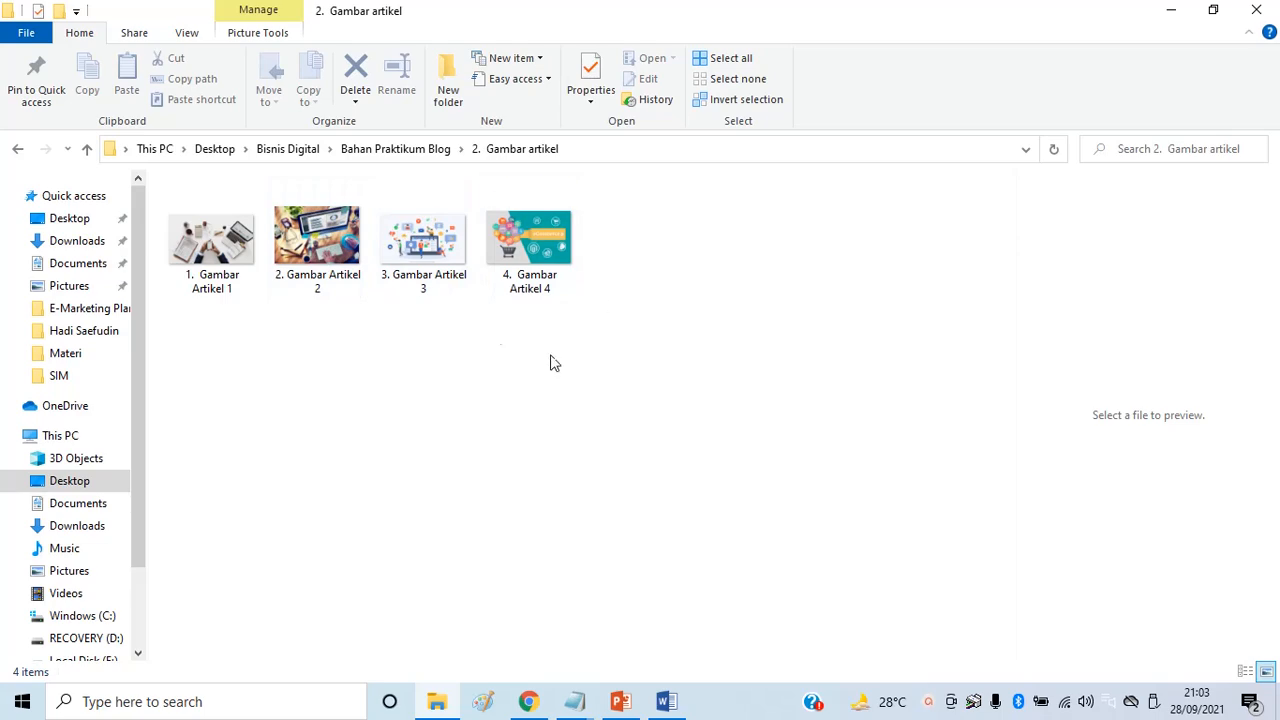
{"action": "left_click", "coordinate": [235, 248]}
{"action": "left_click", "coordinate": [315, 238]}
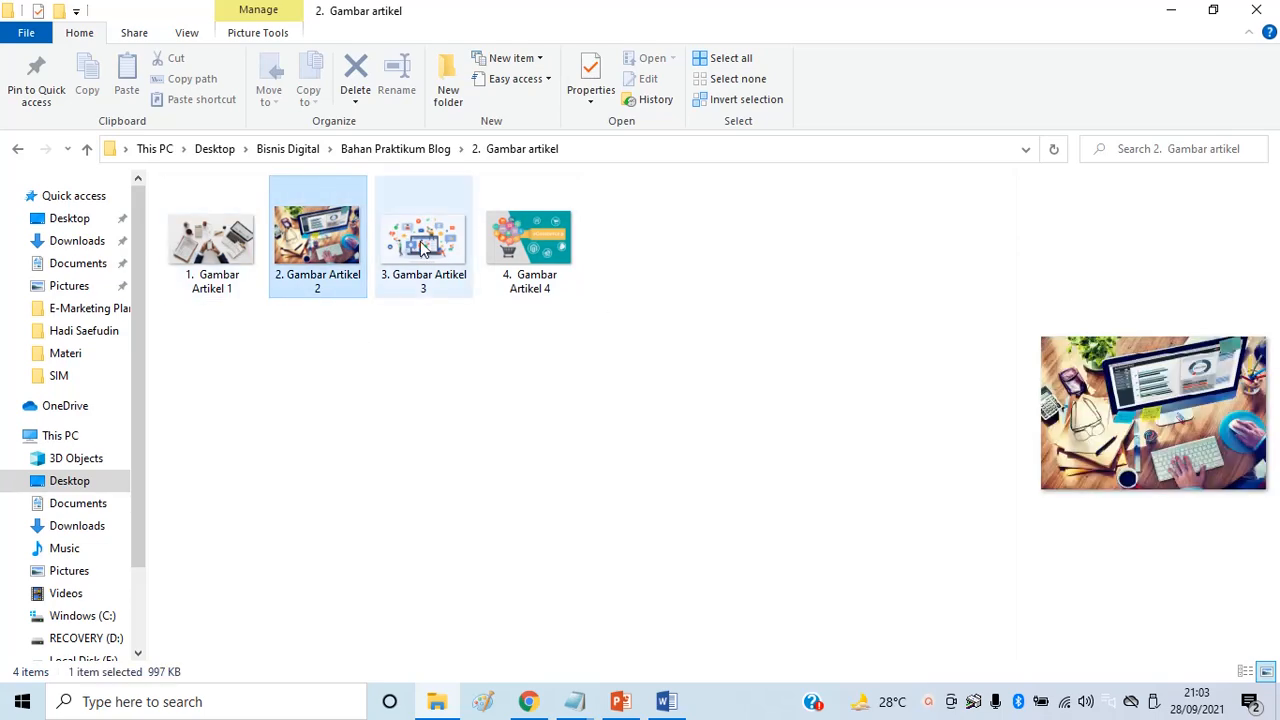
{"action": "left_click", "coordinate": [517, 255]}
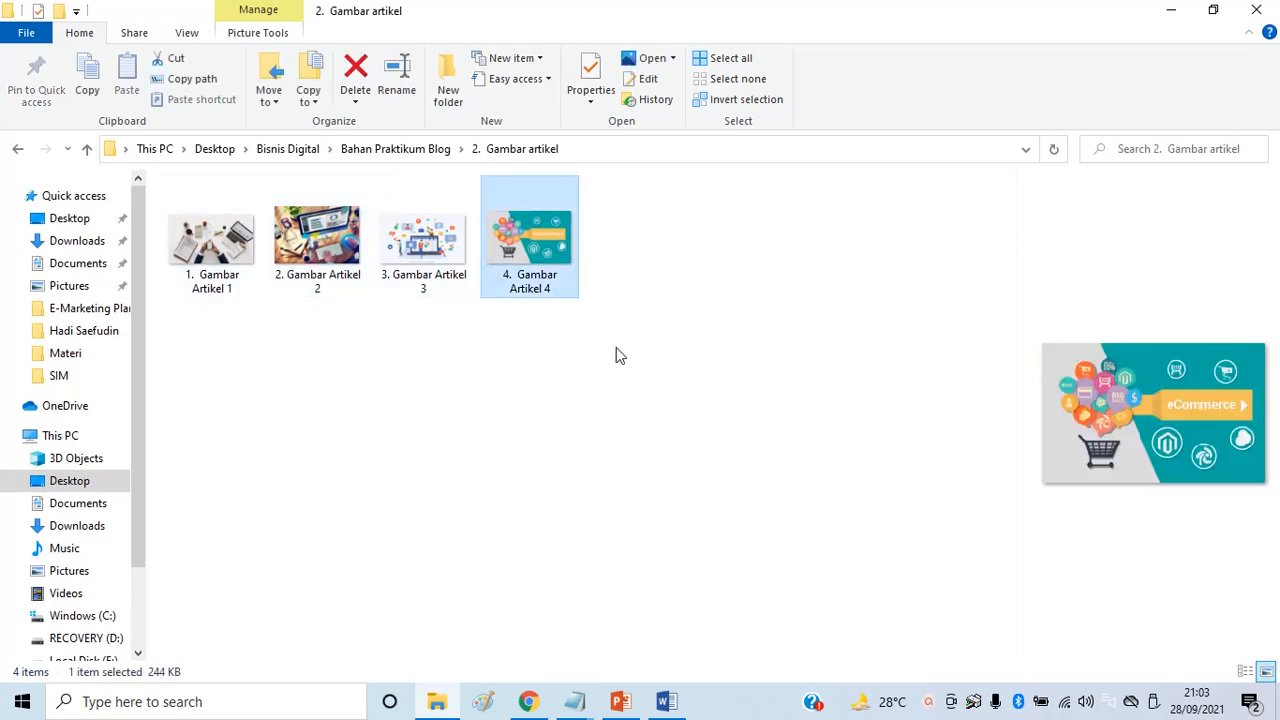
{"action": "key", "text": "alt+Tab"}
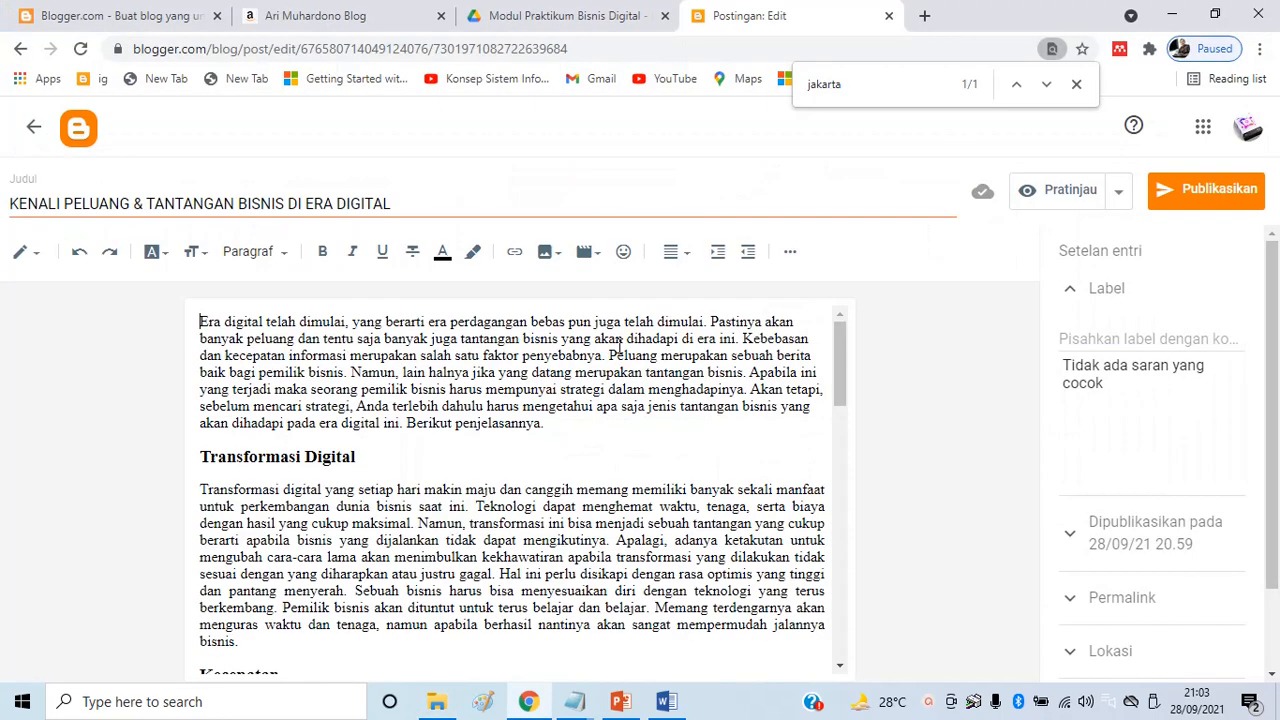
Choose to upload an image from the computer in Blogger's add-image window
{"action": "left_click", "coordinate": [546, 253]}
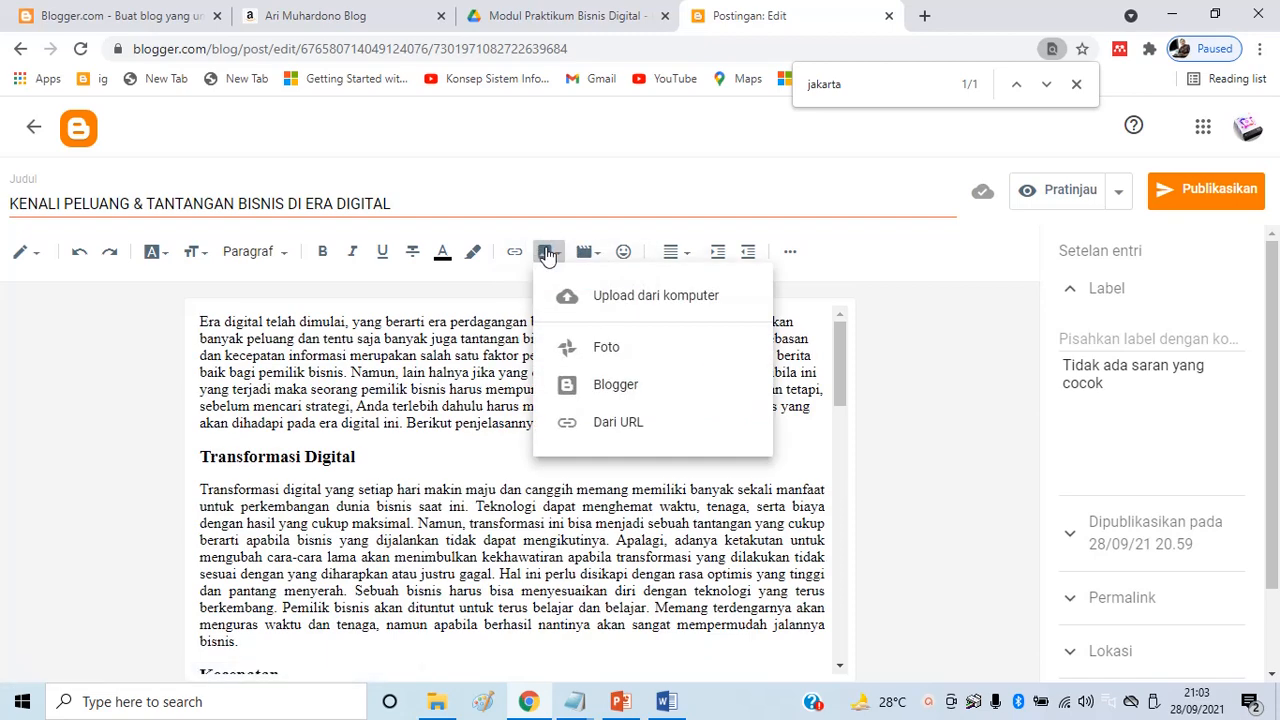
{"action": "left_click", "coordinate": [639, 297]}
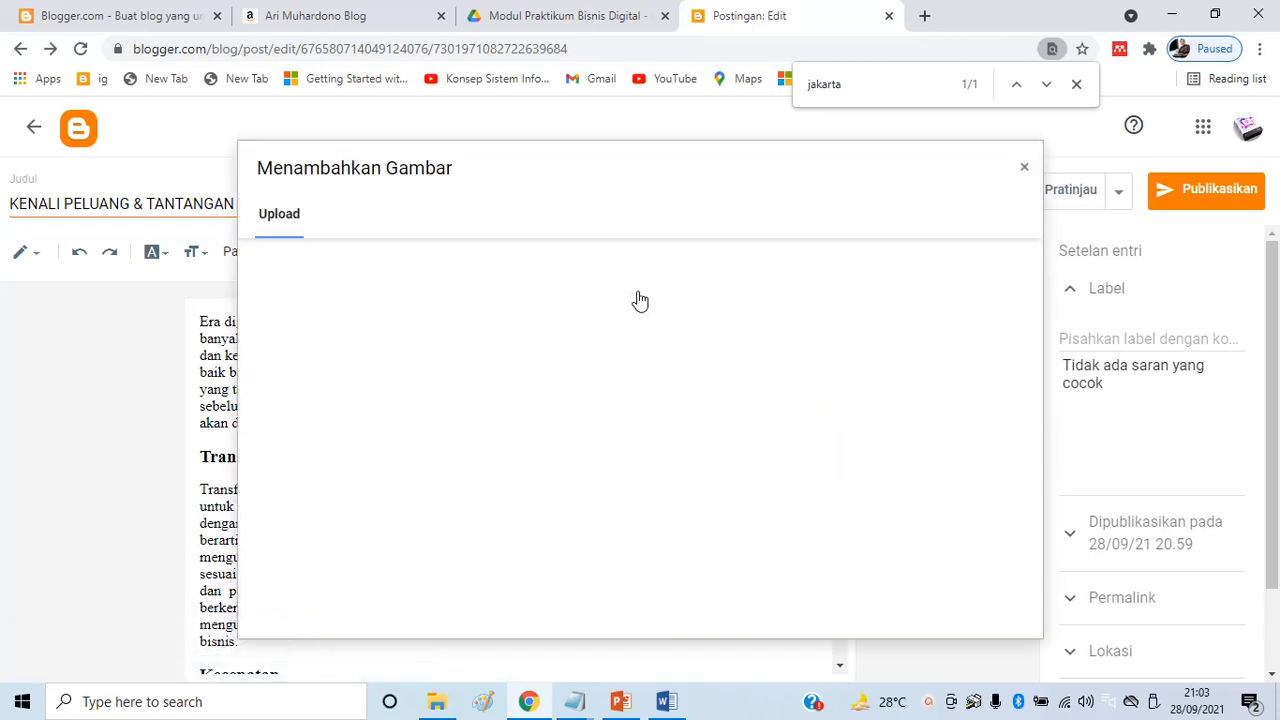
{"action": "left_click", "coordinate": [286, 272]}
{"action": "left_click", "coordinate": [286, 272]}
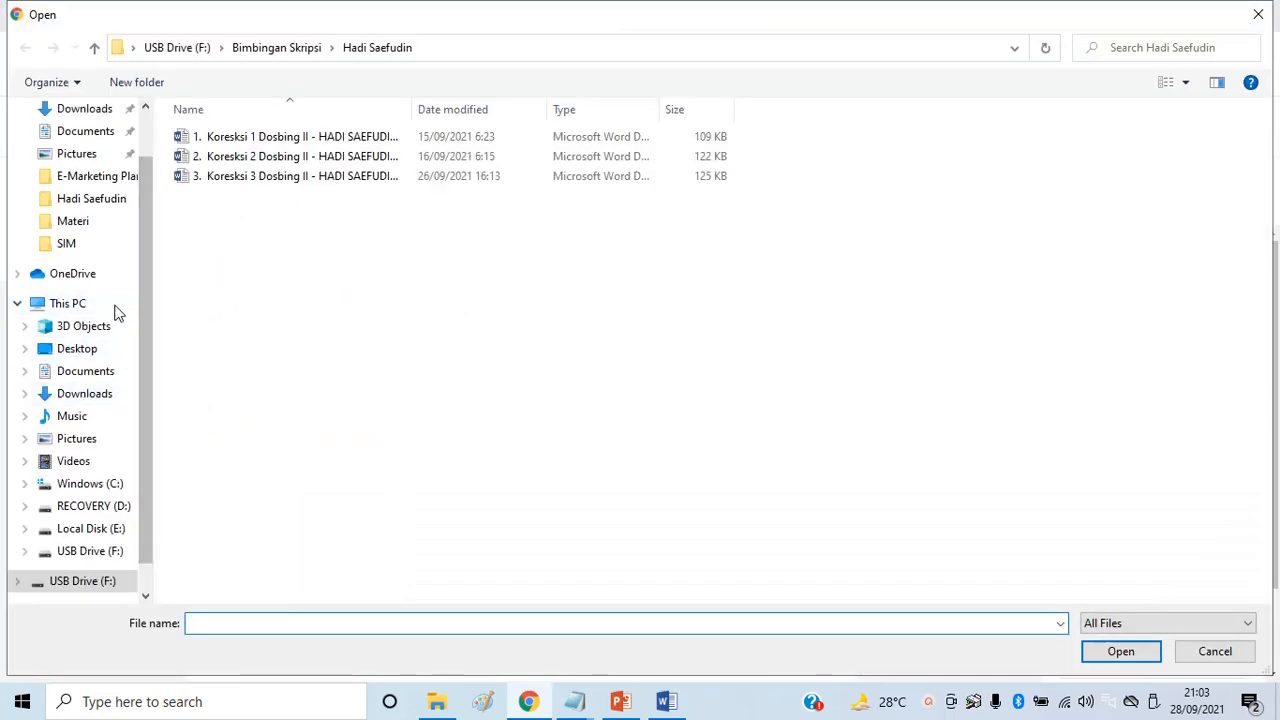
Upload '1. Gambar Artikel 1' from Desktop > Bisnis Digital > Bahan Praktikum Blog > 2. Gambar artikel
{"action": "scroll", "coordinate": [149, 223], "scroll_direction": "up", "scroll_amount": 1}
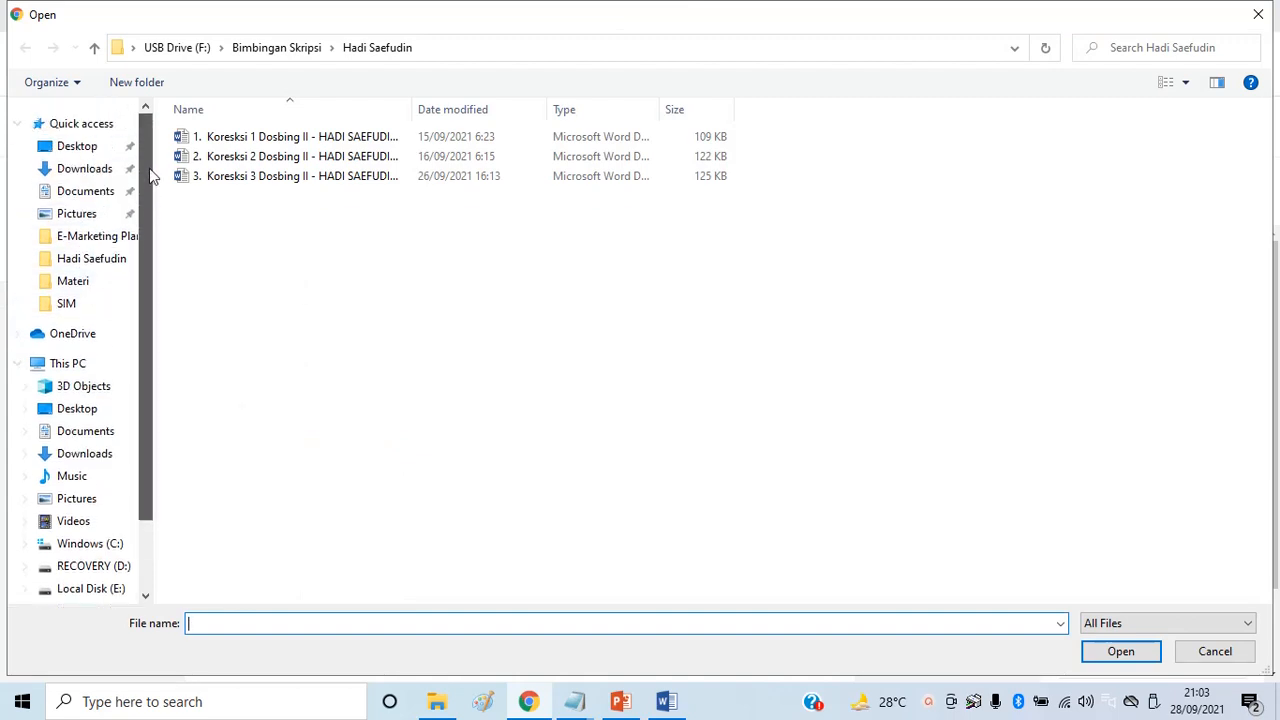
{"action": "left_click", "coordinate": [90, 148]}
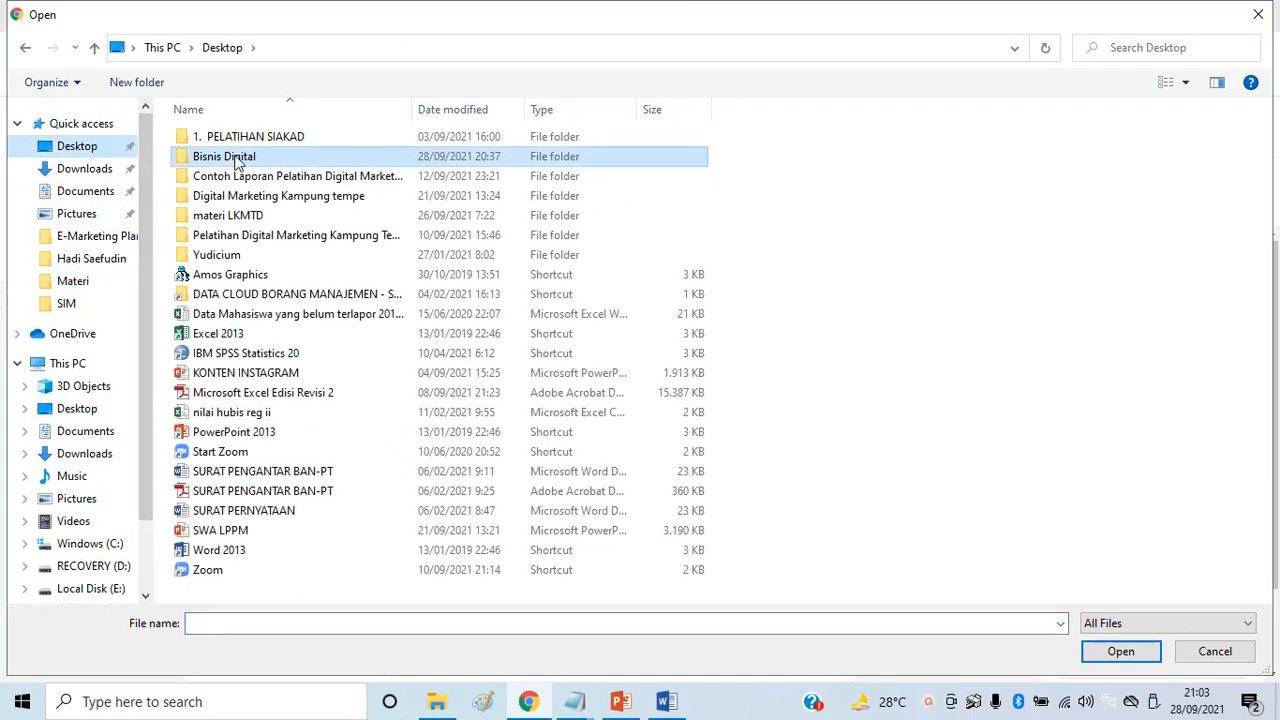
{"action": "double_click", "coordinate": [236, 160]}
{"action": "left_click", "coordinate": [274, 140]}
{"action": "double_click", "coordinate": [274, 140]}
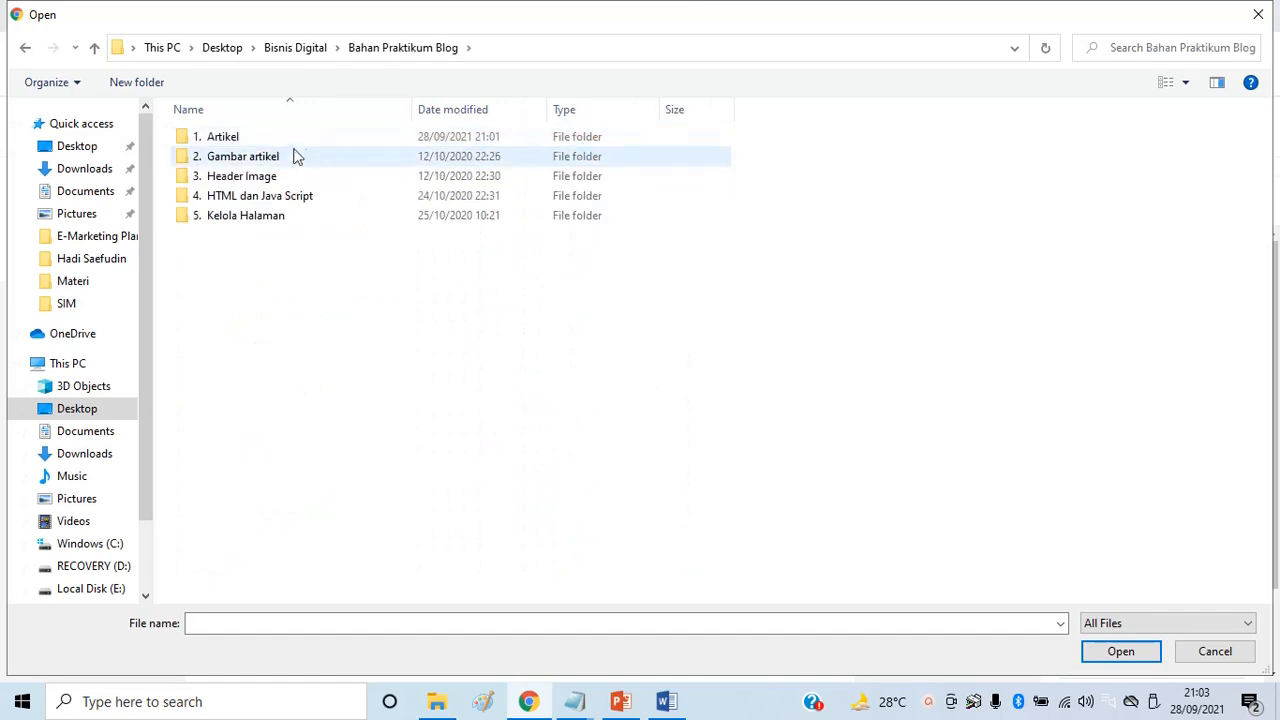
{"action": "left_click", "coordinate": [247, 165]}
{"action": "double_click", "coordinate": [247, 165]}
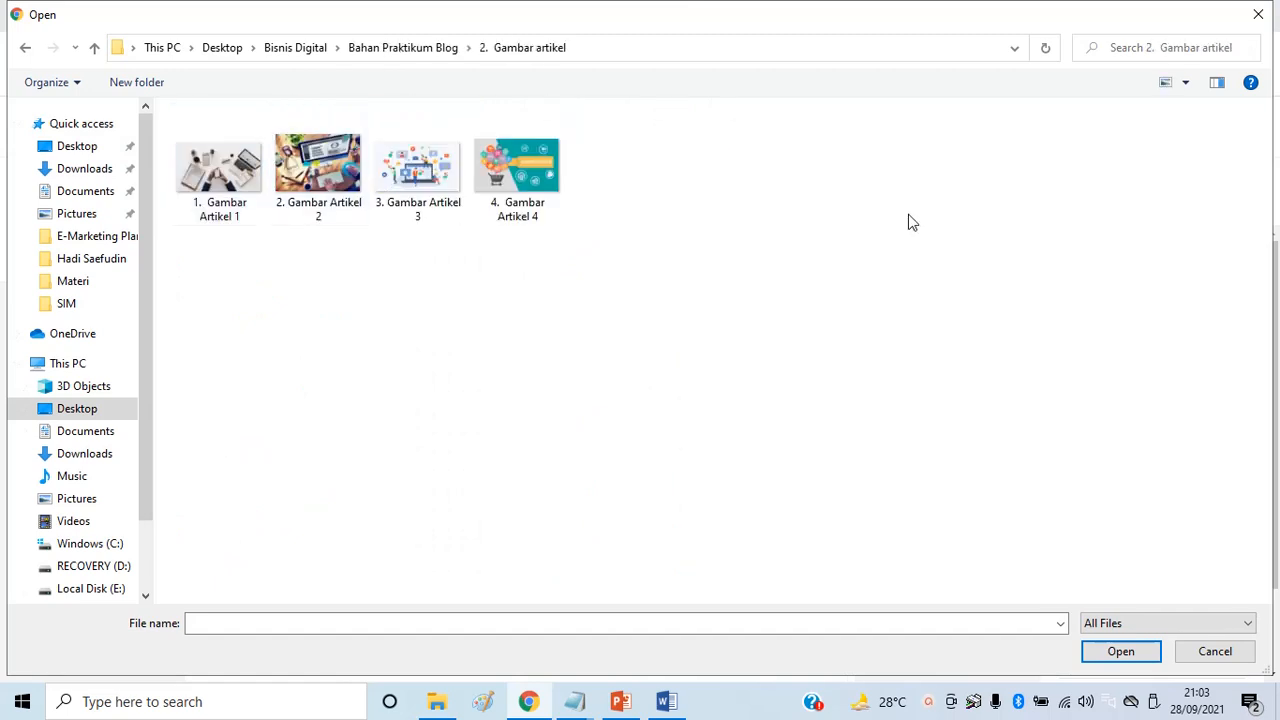
{"action": "left_click", "coordinate": [226, 183]}
{"action": "double_click", "coordinate": [226, 183]}
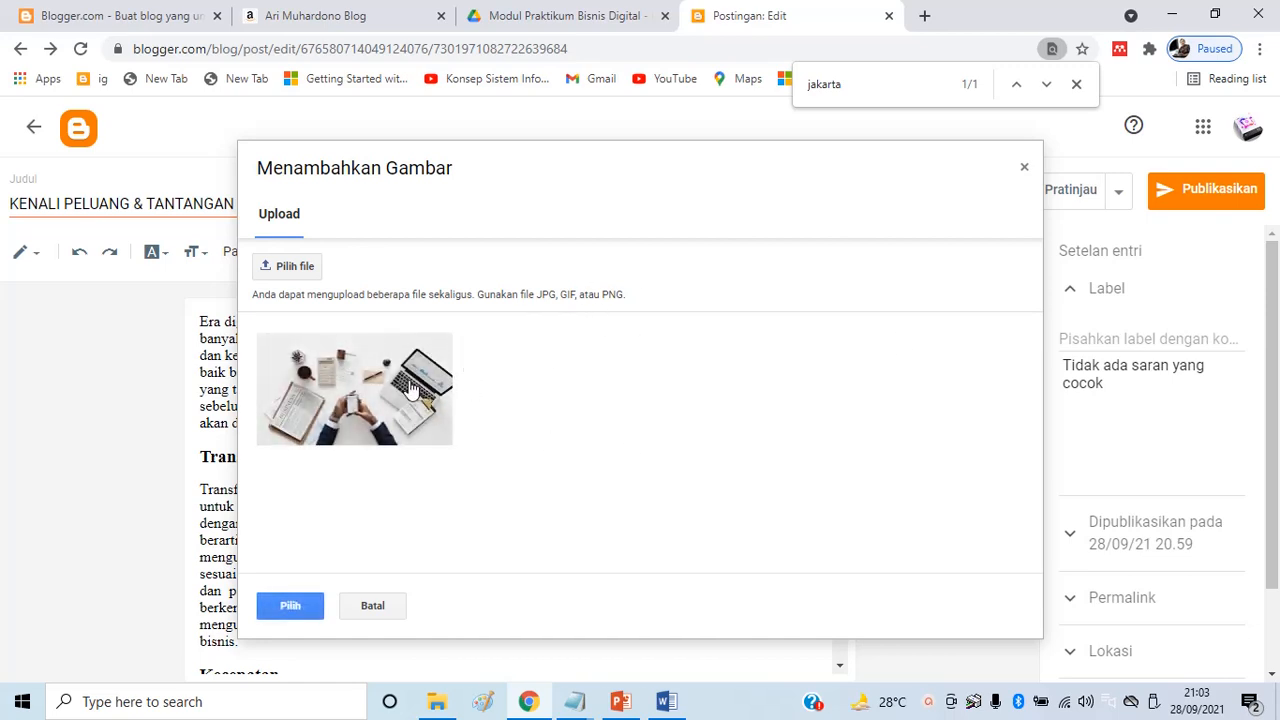
{"action": "left_click", "coordinate": [405, 385]}
Insert the uploaded photo into the post and align it to the right
{"action": "left_click", "coordinate": [290, 605]}
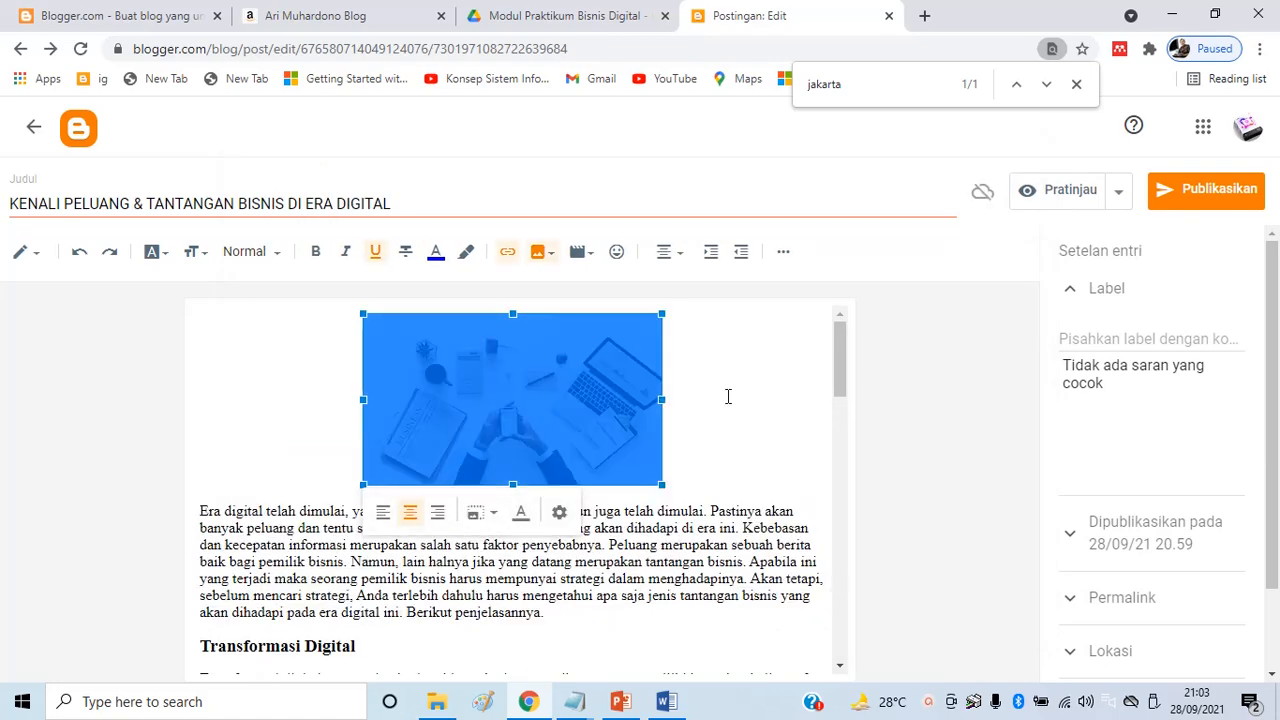
{"action": "left_click", "coordinate": [666, 417]}
{"action": "left_click", "coordinate": [530, 380]}
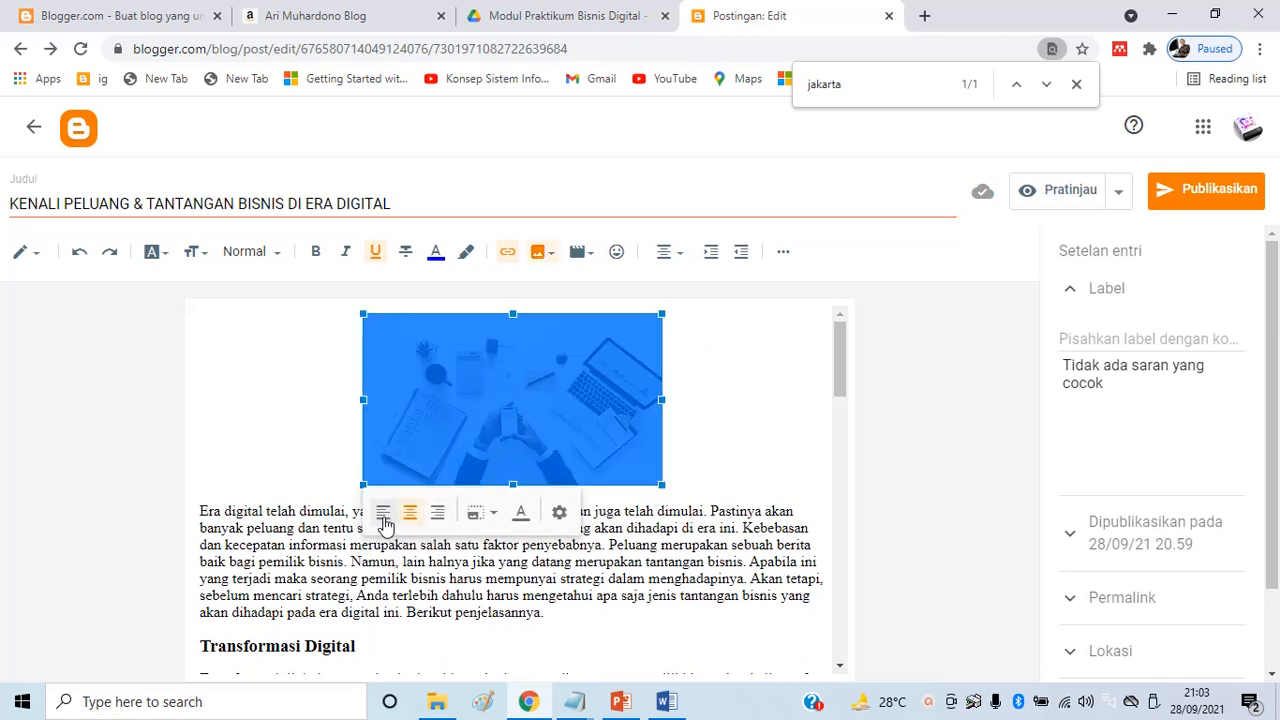
{"action": "left_click", "coordinate": [441, 515]}
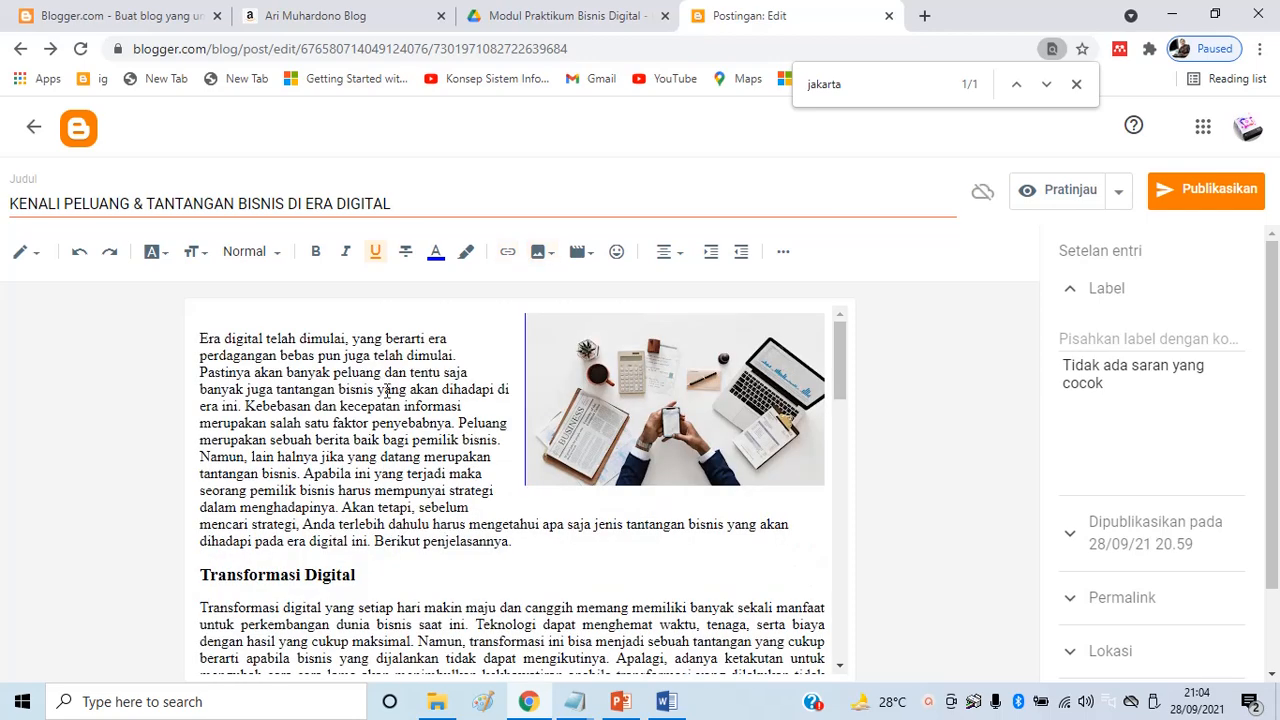
Justify the 'Era digital telah dimulai' intro paragraph
{"action": "left_click_drag", "start_coordinate": [199, 338], "coordinate": [537, 540]}
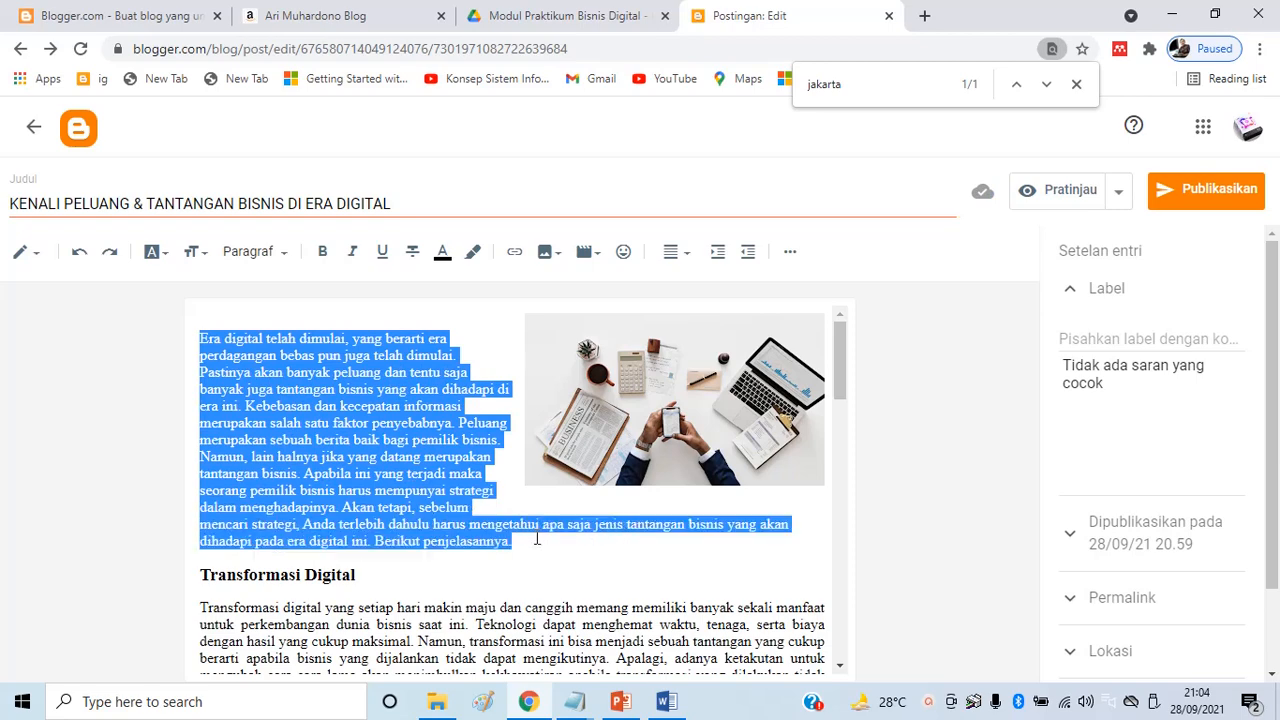
{"action": "left_click", "coordinate": [679, 257]}
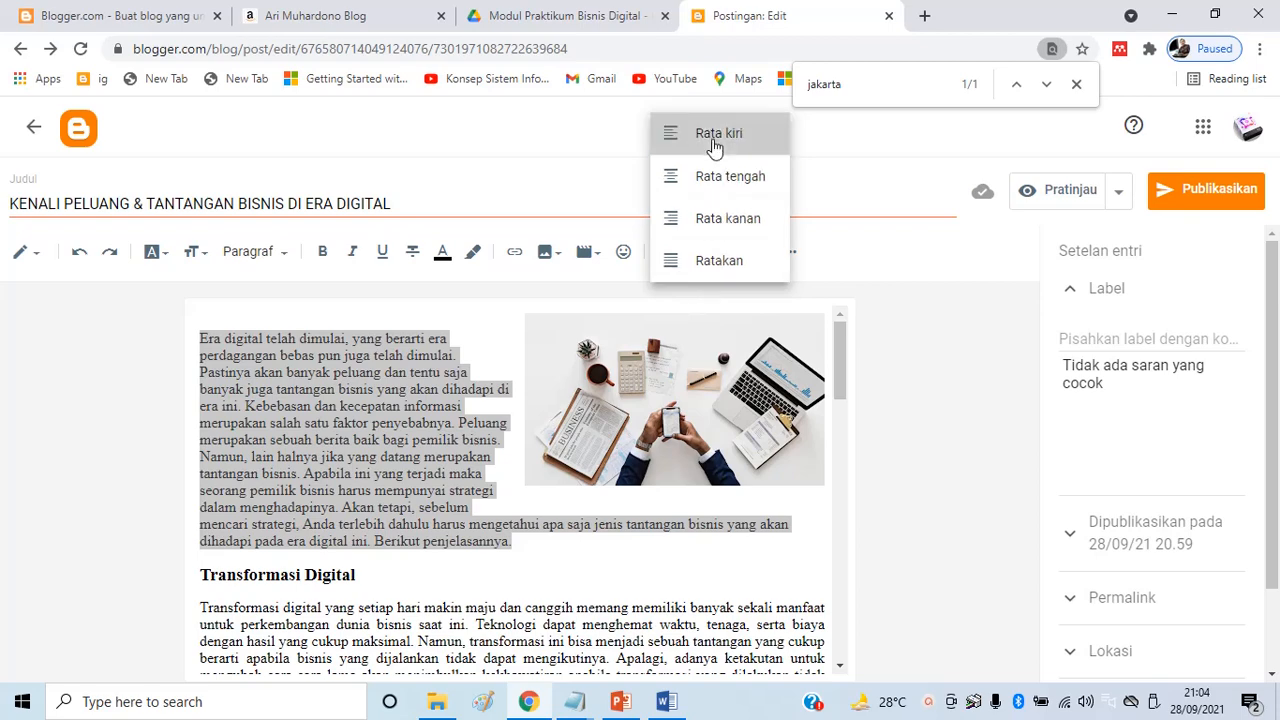
{"action": "left_click", "coordinate": [676, 140]}
{"action": "left_click", "coordinate": [674, 258]}
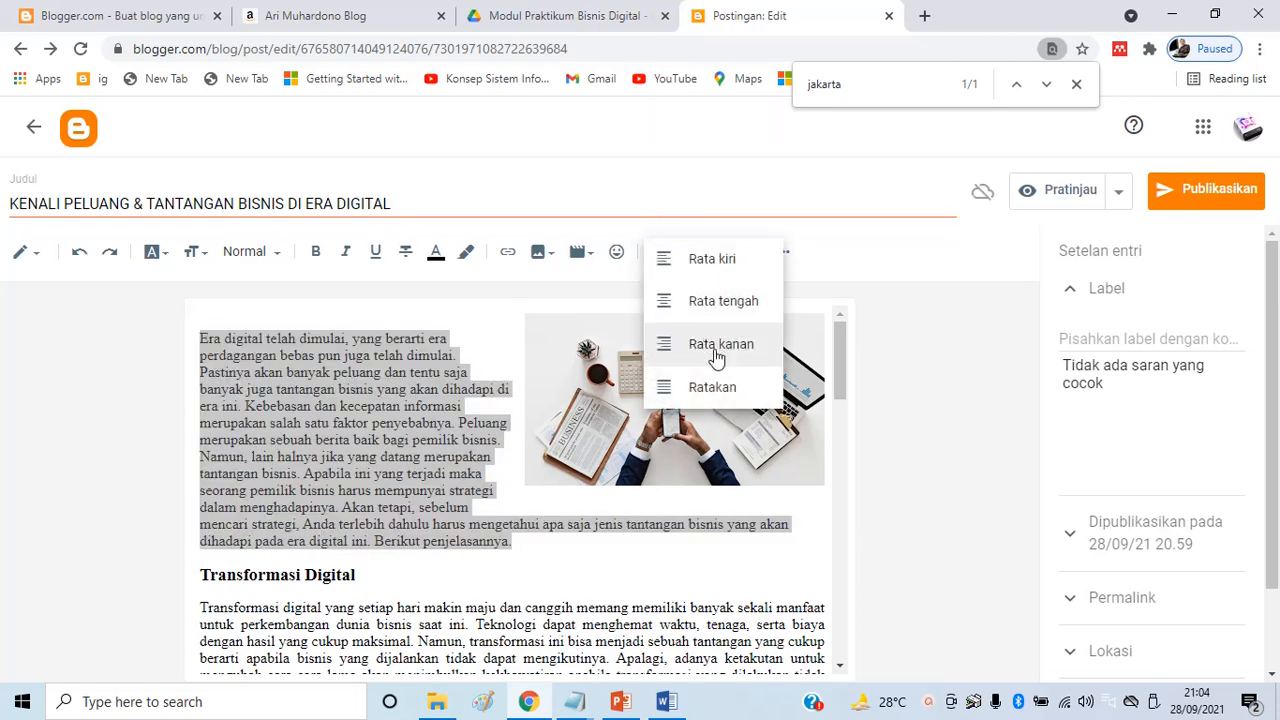
{"action": "left_click", "coordinate": [700, 386]}
Remove the empty line above the intro paragraph, leaving the caret at the post start
{"action": "left_click", "coordinate": [392, 308]}
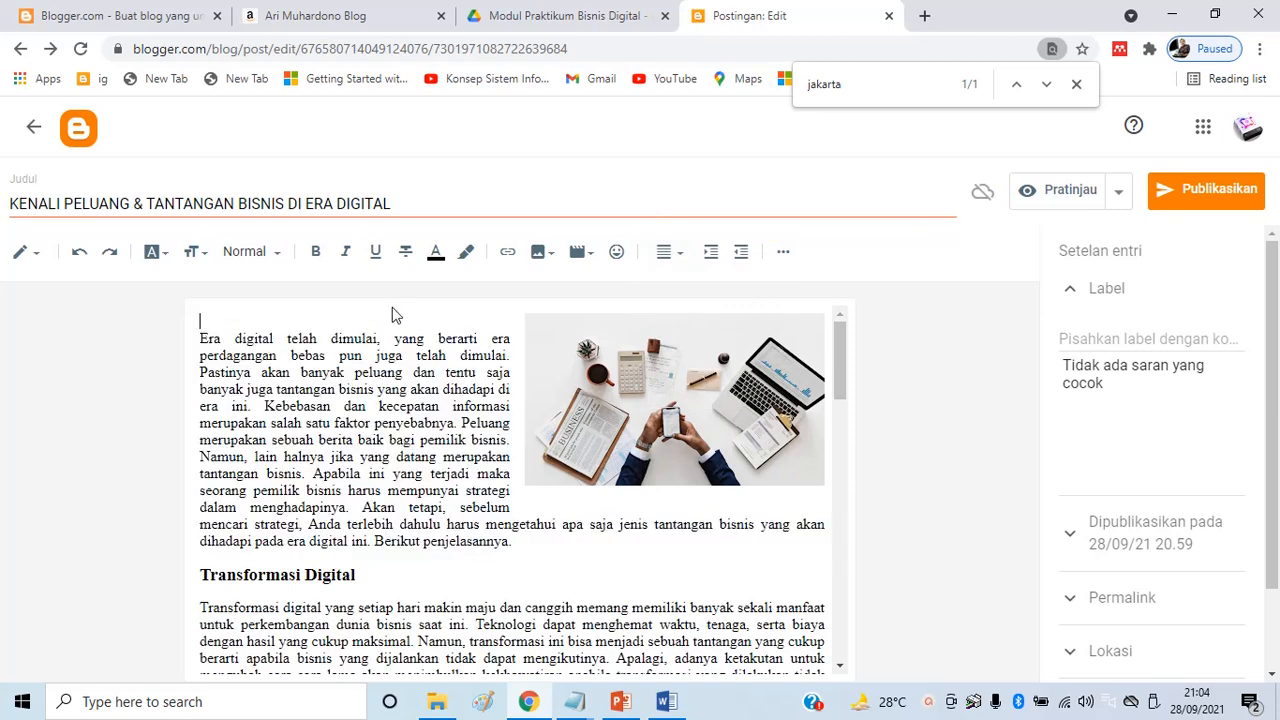
{"action": "key", "text": "Delete"}
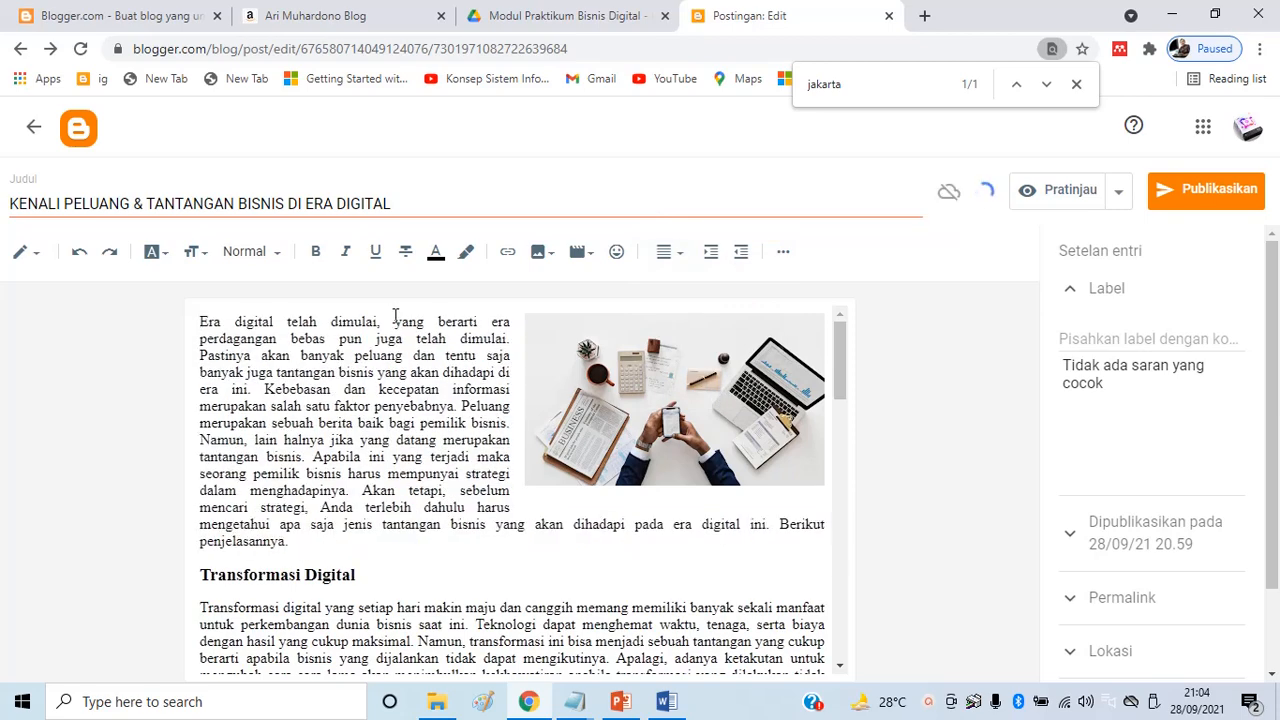
{"action": "scroll", "coordinate": [585, 441], "scroll_direction": "down", "scroll_amount": 2}
{"action": "scroll", "coordinate": [560, 470], "scroll_direction": "up", "scroll_amount": 2}
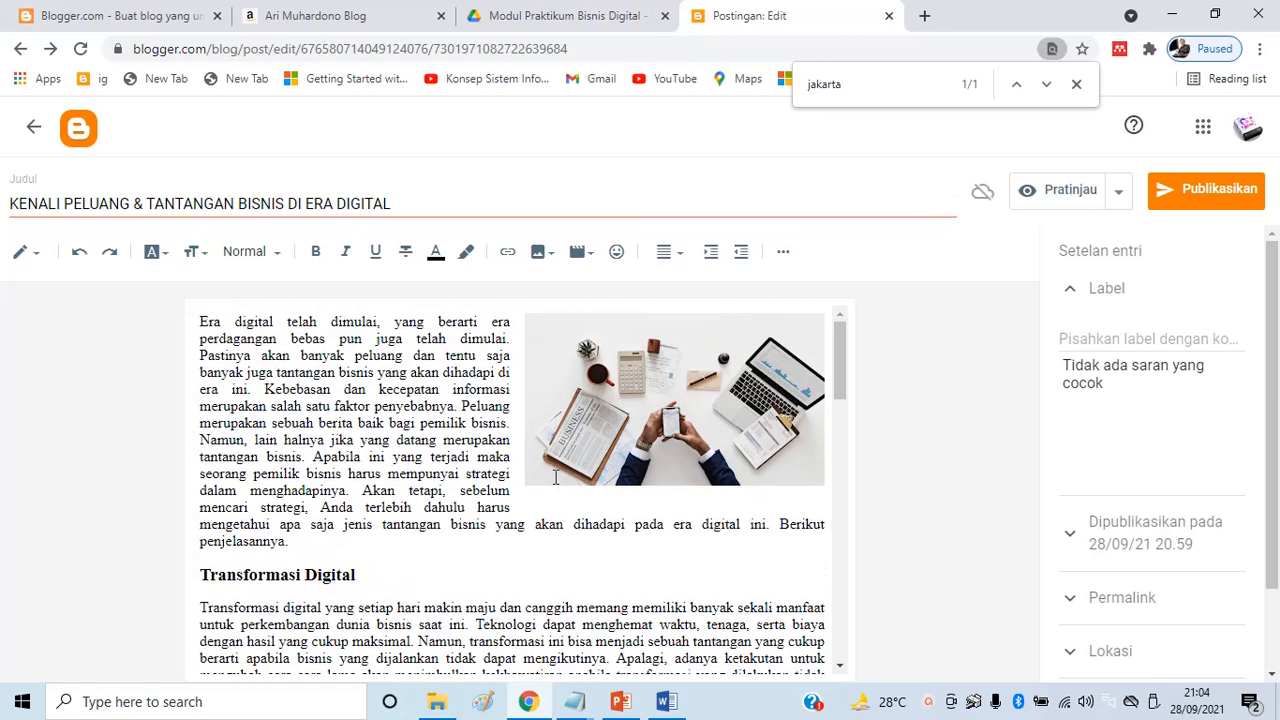
{"action": "scroll", "coordinate": [556, 478], "scroll_direction": "down", "scroll_amount": 10}
{"action": "scroll", "coordinate": [572, 500], "scroll_direction": "up", "scroll_amount": 7}
{"action": "scroll", "coordinate": [600, 500], "scroll_direction": "down", "scroll_amount": 4}
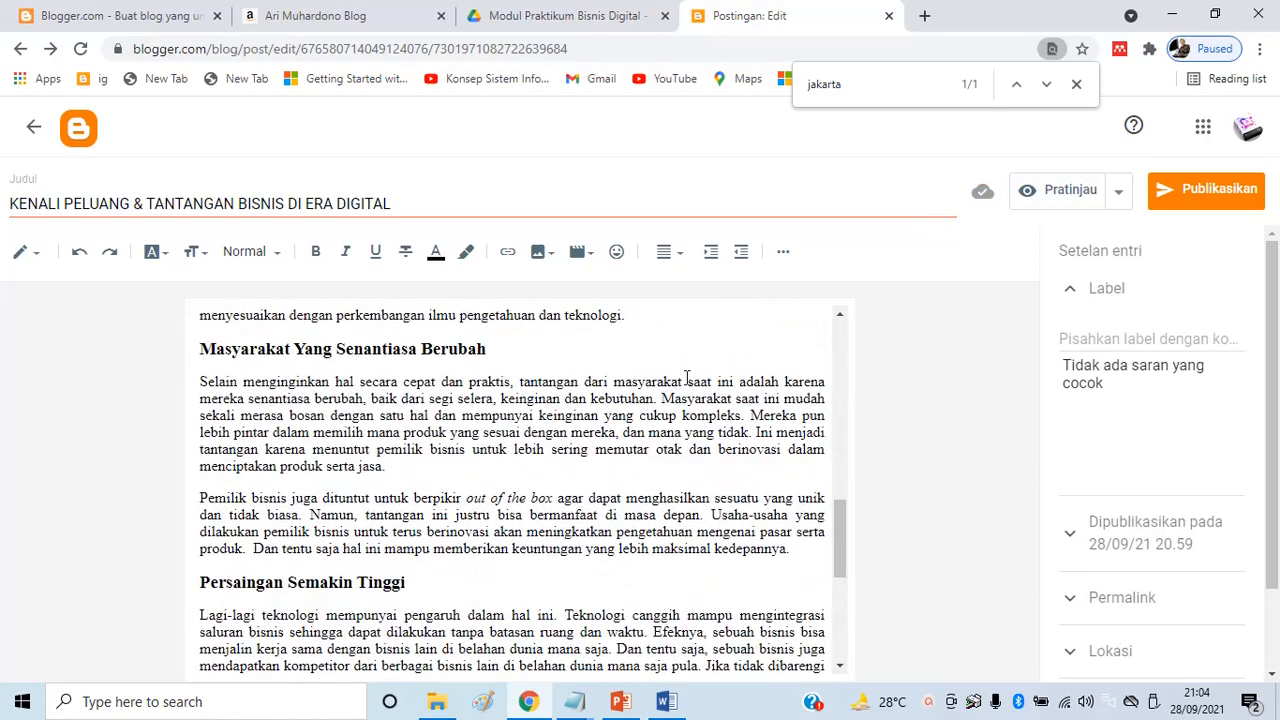
{"action": "left_click", "coordinate": [683, 327]}
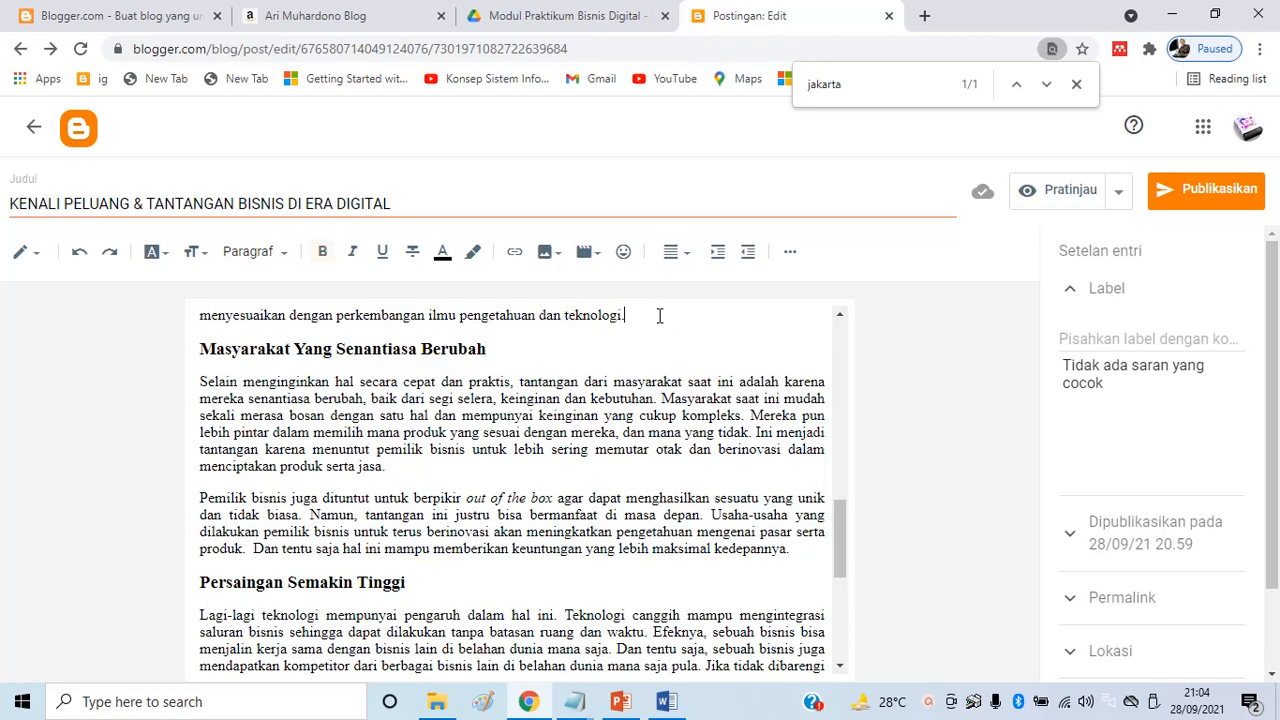
{"action": "scroll", "coordinate": [622, 423], "scroll_direction": "up", "scroll_amount": 5}
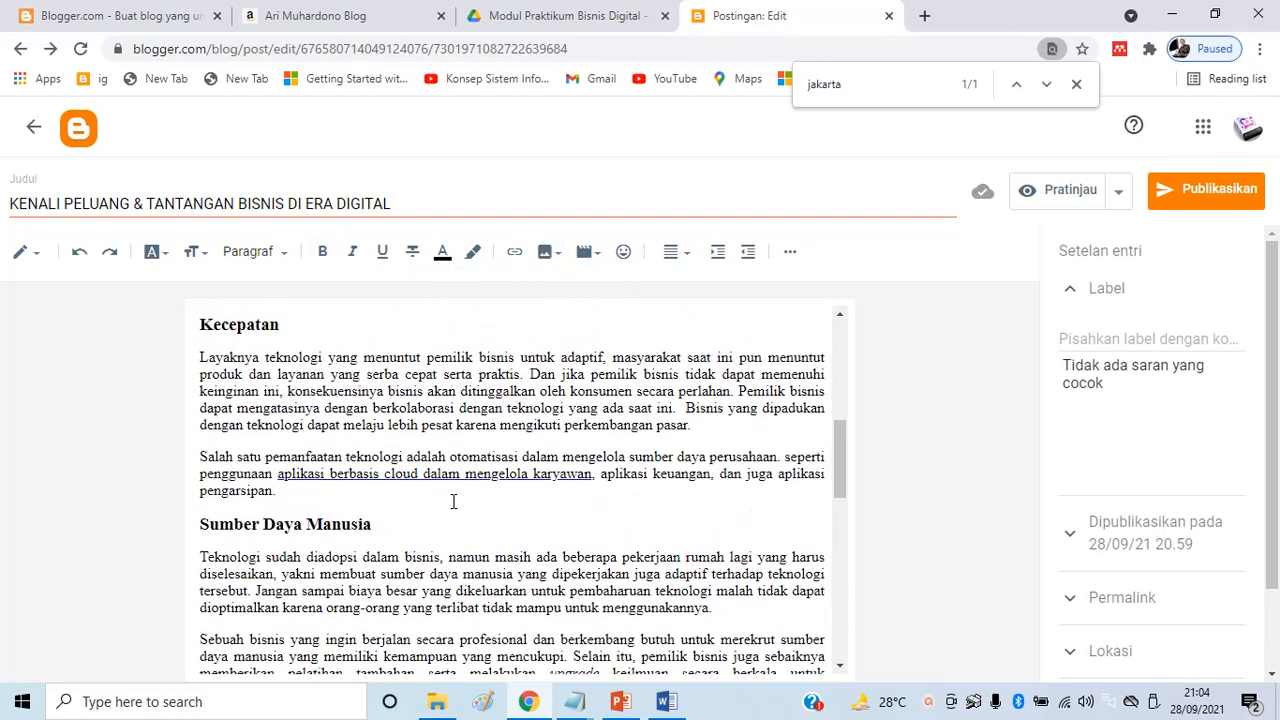
{"action": "scroll", "coordinate": [451, 497], "scroll_direction": "up", "scroll_amount": 5}
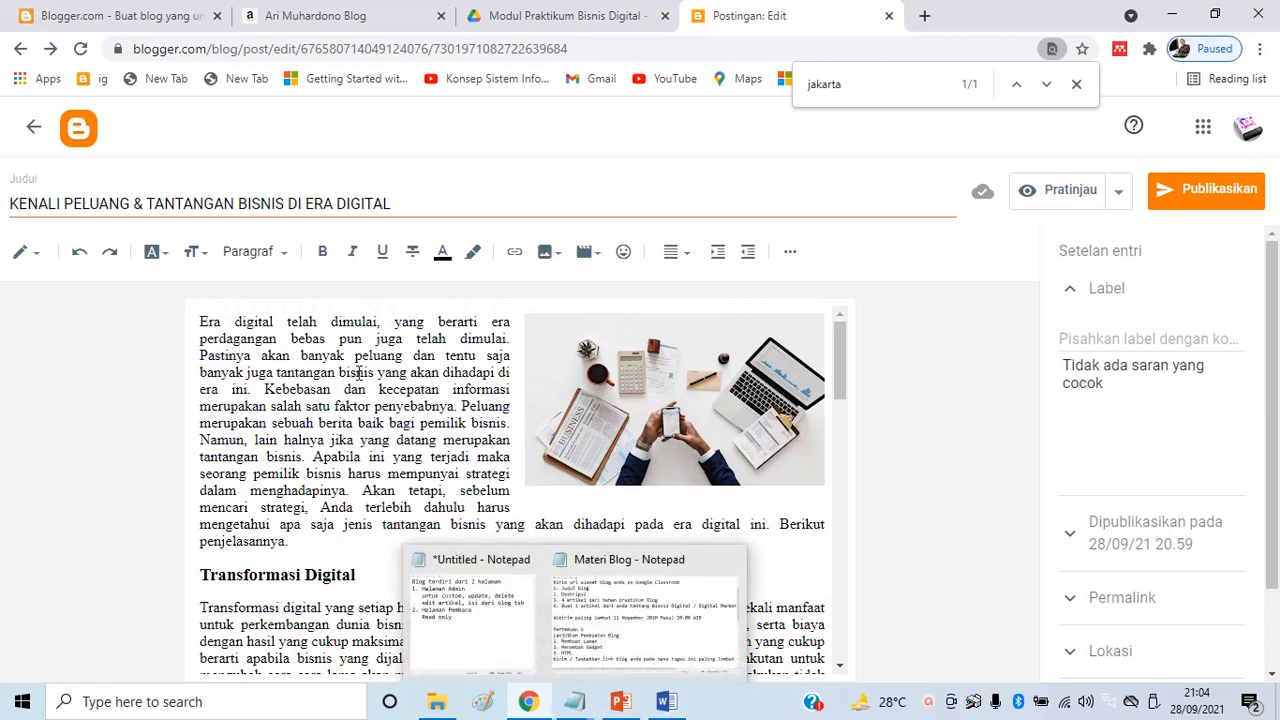
{"action": "left_click", "coordinate": [227, 320]}
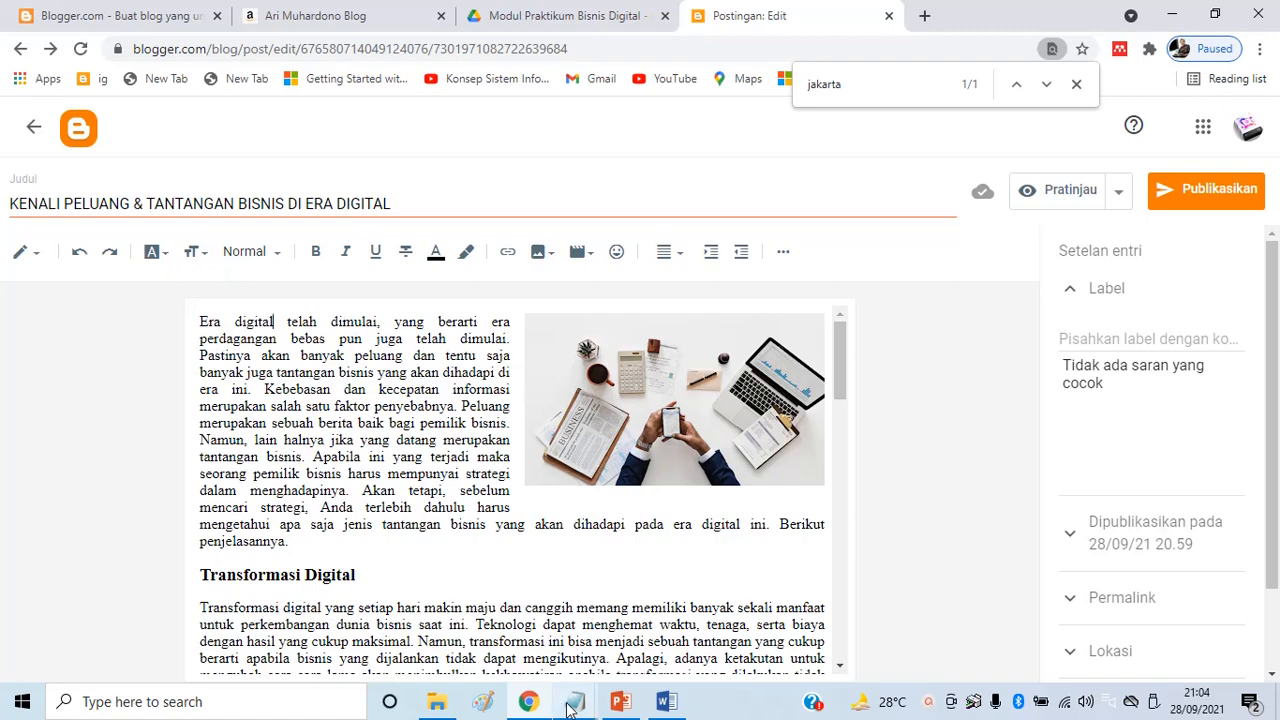
Bring up the untitled Notepad window and delete all its old notes
{"action": "mouse_move", "coordinate": [574, 701]}
{"action": "left_click", "coordinate": [517, 566]}
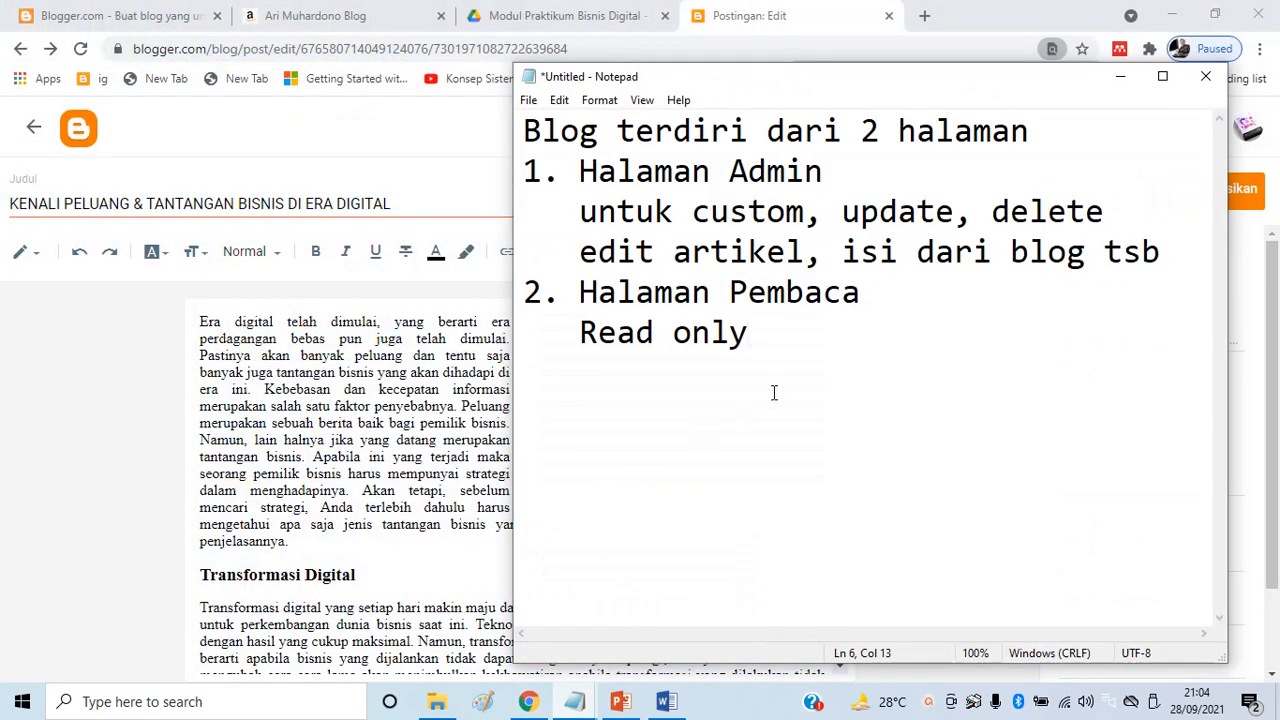
{"action": "key", "text": "ctrl+a"}
{"action": "key", "text": "Delete"}
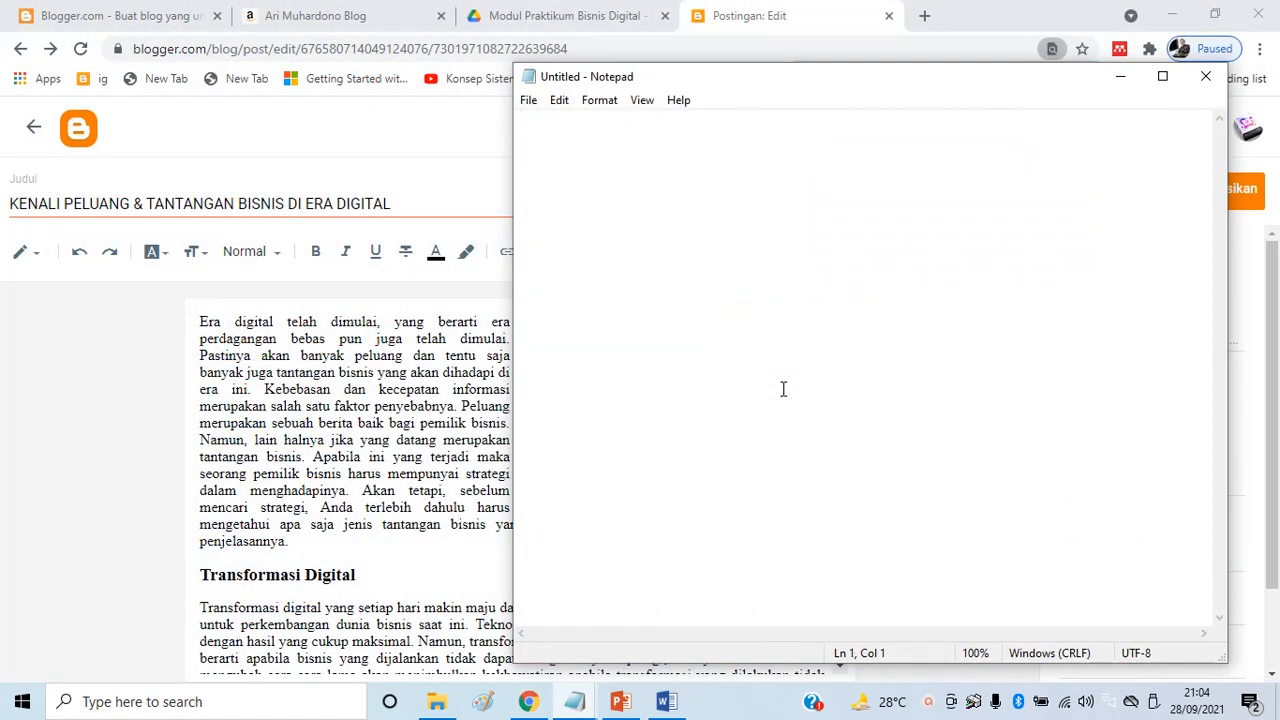
Type the 'Posting Artikel' outline: 1. Judul Artikel, 2. Isi Artikel, 3. Sisipkan Gambar utk artikel, 4
{"action": "key", "text": "Return"}
{"action": "type", "text": "Postin"}
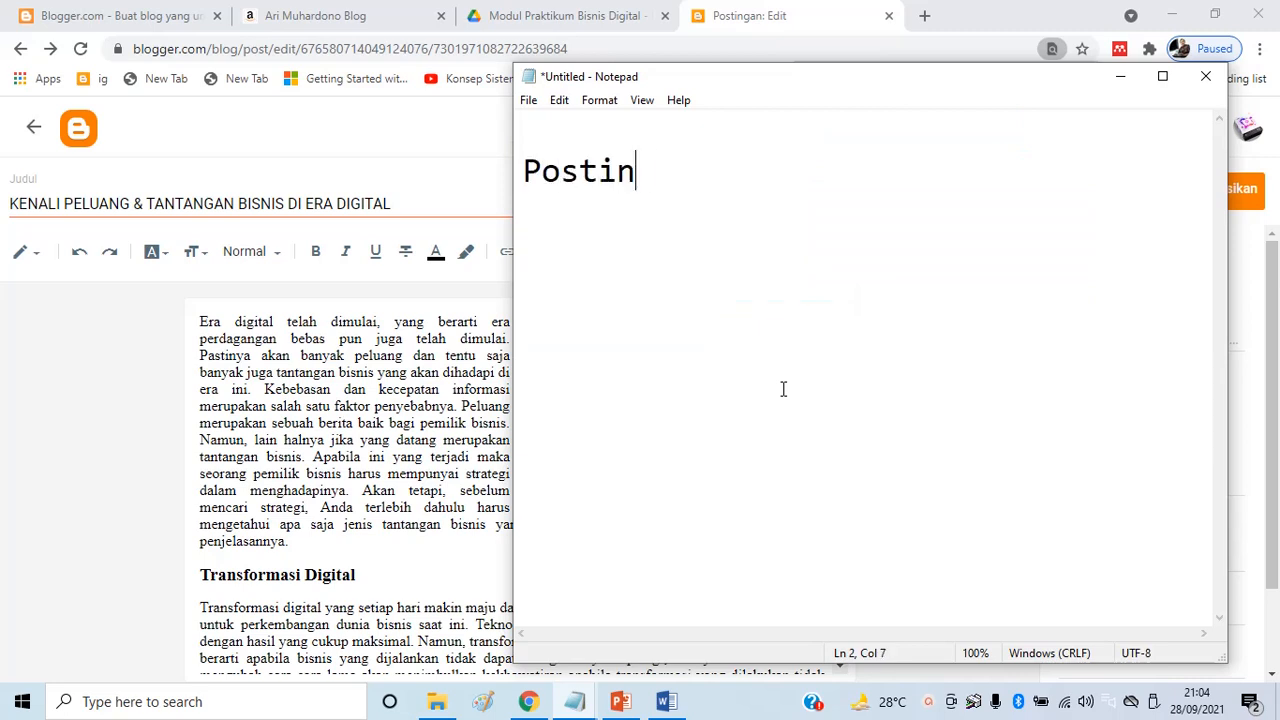
{"action": "type", "text": "g Artikel"}
{"action": "key", "text": "Return"}
{"action": "type", "text": "1. Judul "}
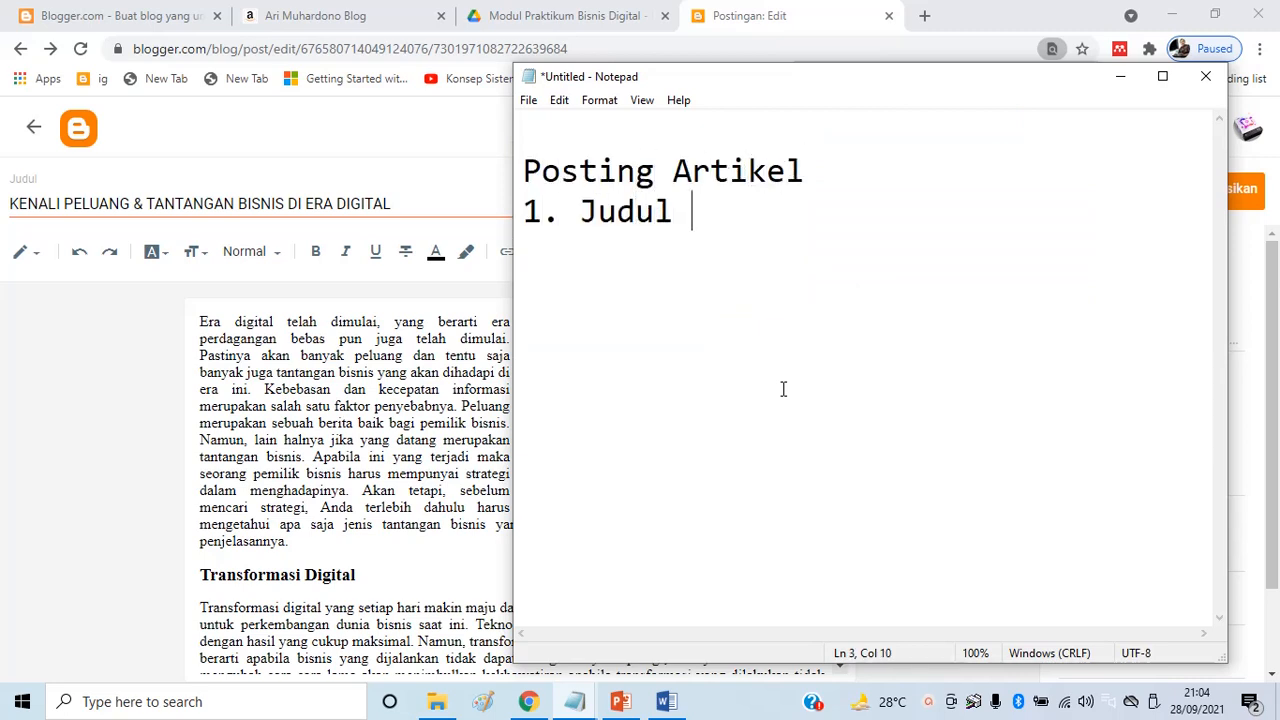
{"action": "type", "text": "Artikel"}
{"action": "key", "text": "Return"}
{"action": "type", "text": "2. Isi "}
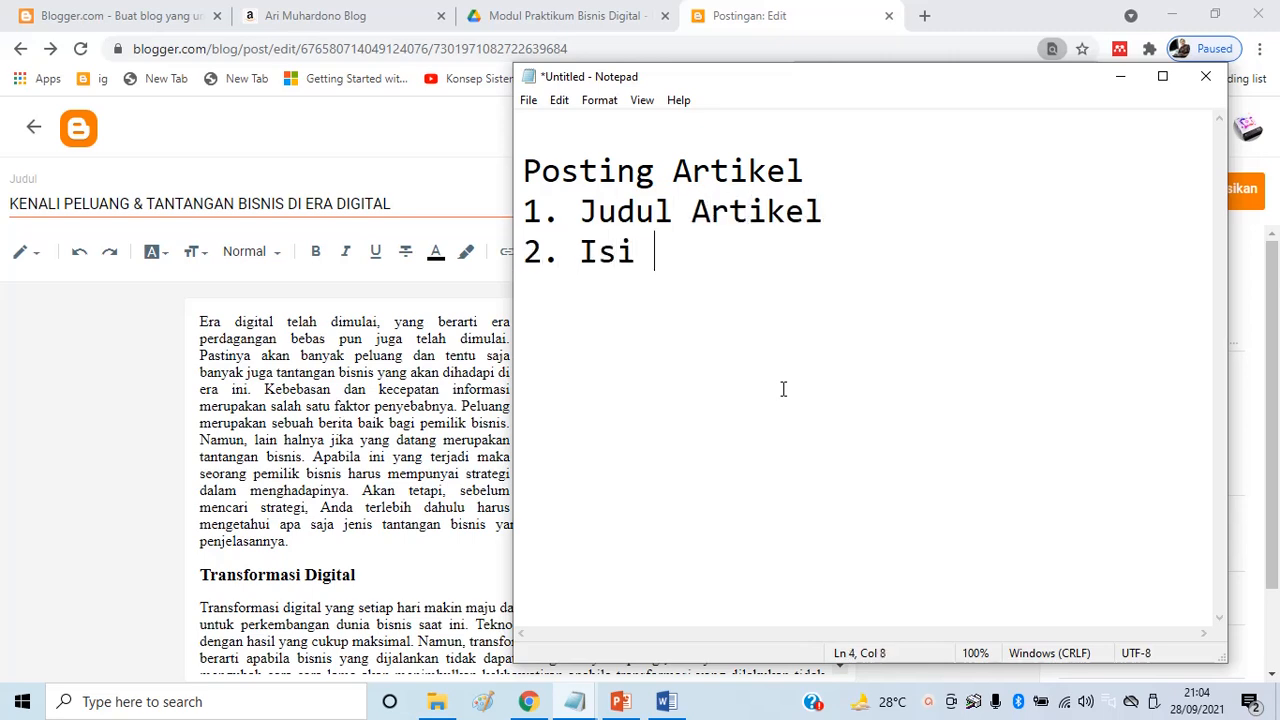
{"action": "type", "text": "Artikel "}
{"action": "type", "text": "3"}
{"action": "type", "text": ". Sisipak"}
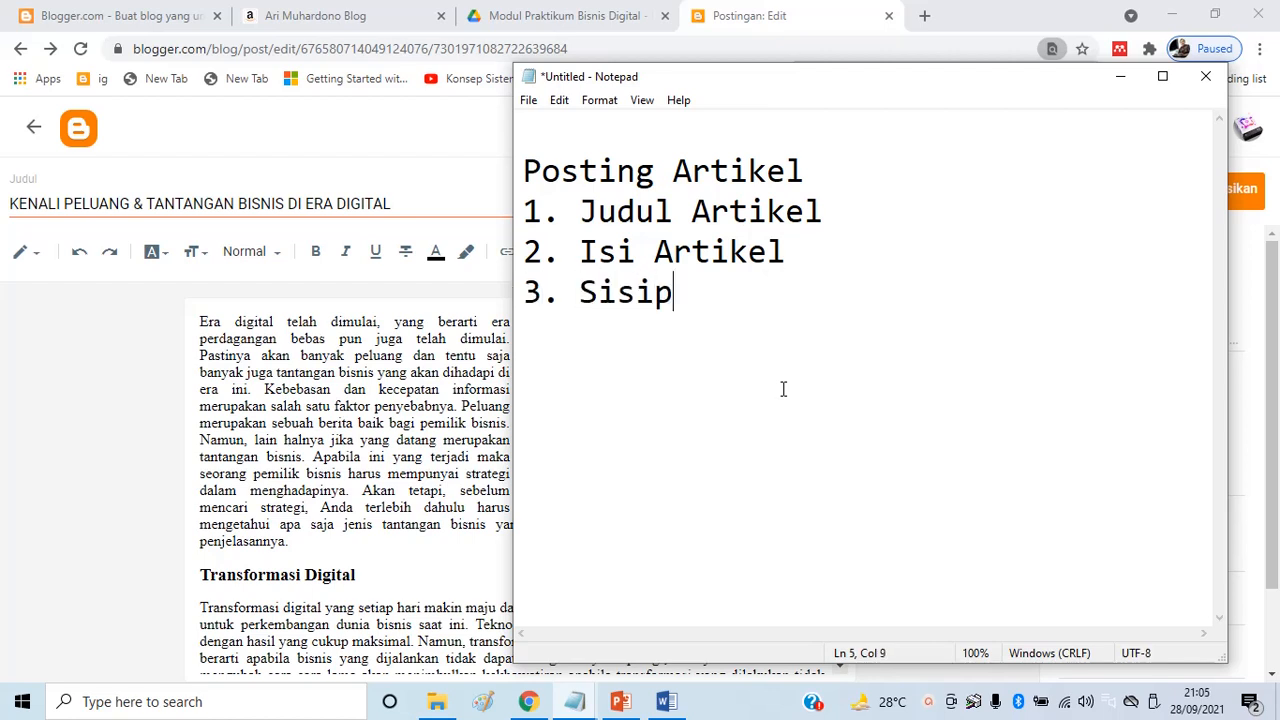
{"action": "key", "text": "BackSpace"}
{"action": "key", "text": "BackSpace"}
{"action": "type", "text": "kan G"}
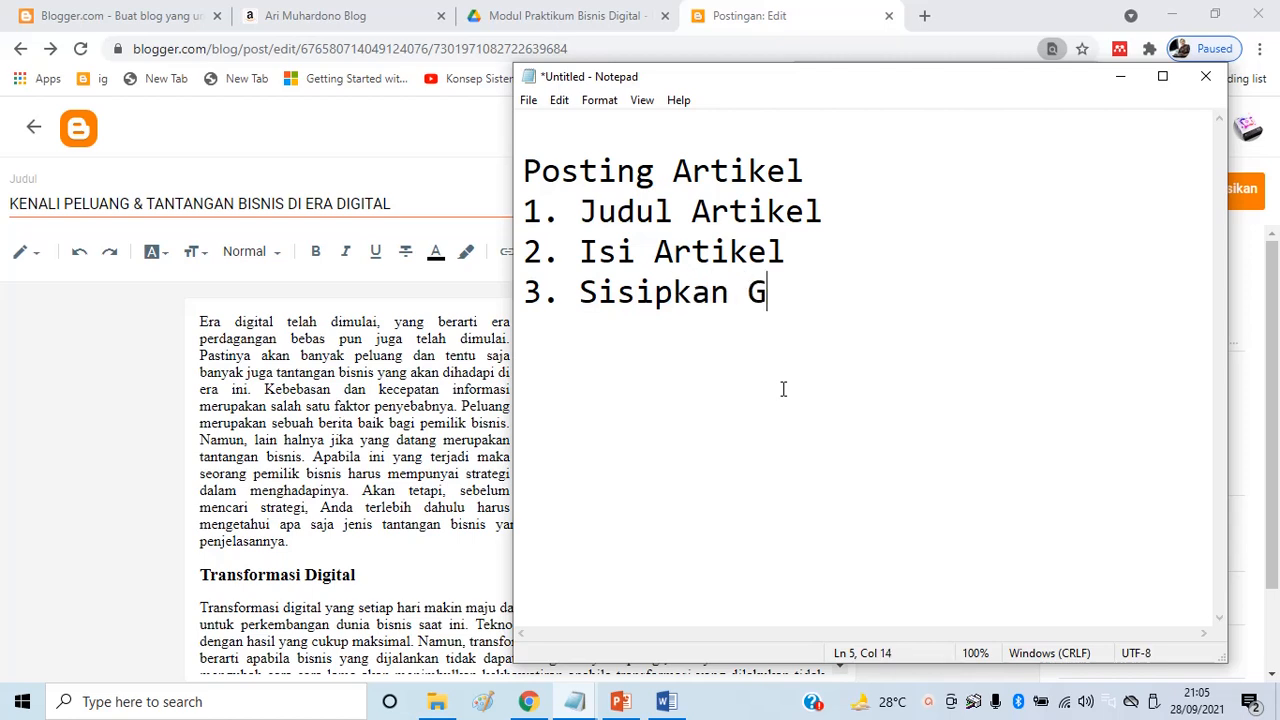
{"action": "type", "text": "ambar utk artikel "}
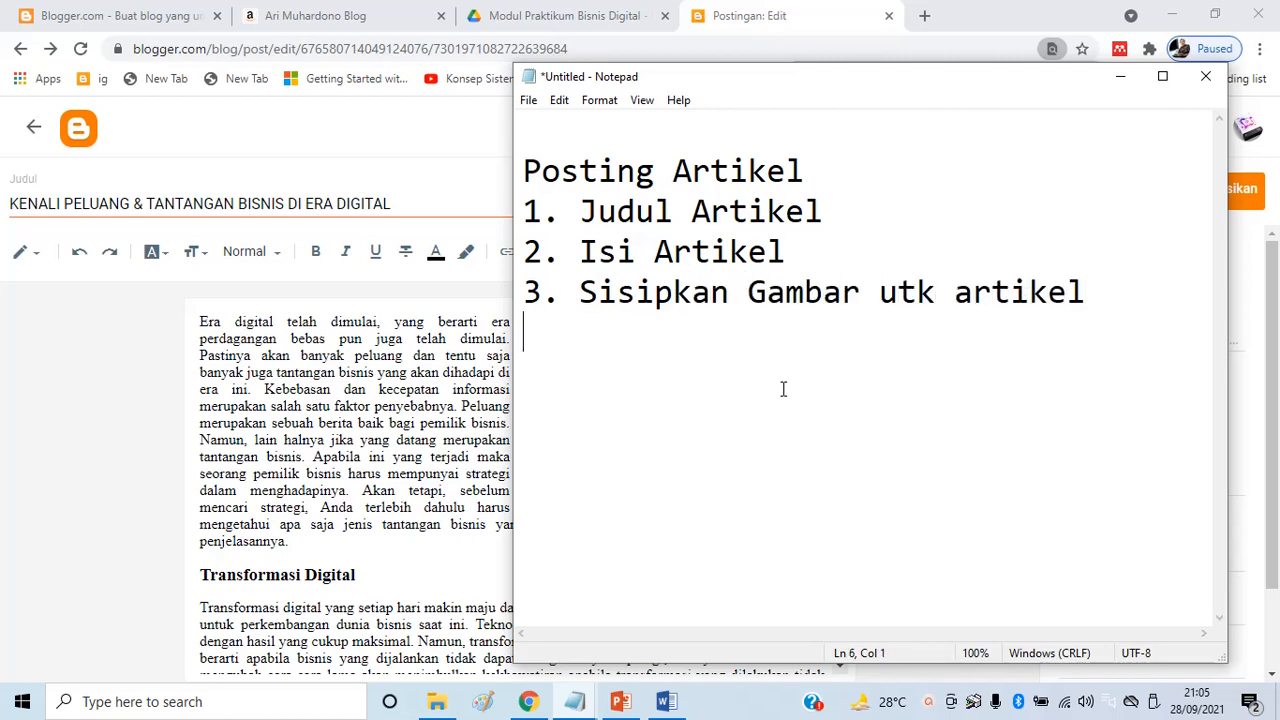
{"action": "type", "text": "4"}
{"action": "key", "text": "alt+Tab"}
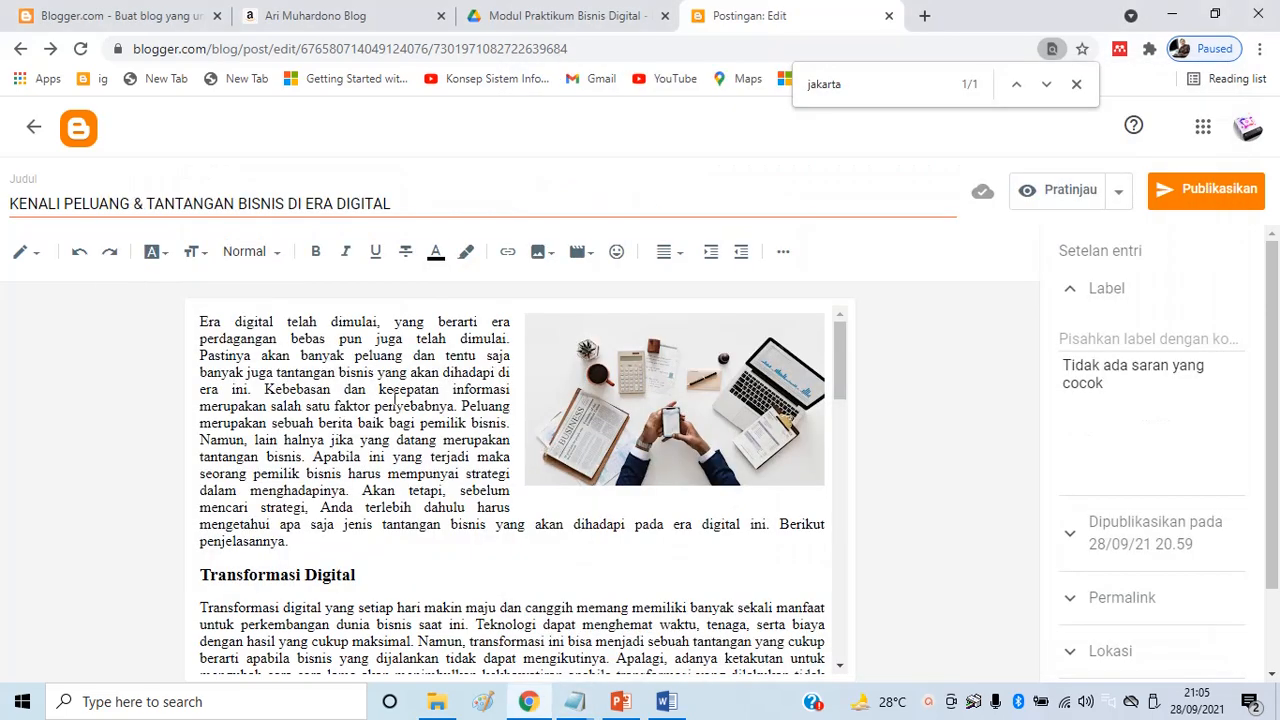
{"action": "scroll", "coordinate": [400, 396], "scroll_direction": "down", "scroll_amount": 3}
{"action": "scroll", "coordinate": [421, 399], "scroll_direction": "up", "scroll_amount": 3}
{"action": "left_click", "coordinate": [358, 16]}
Scroll through the blog's home page, then return to the 'Postingan: Edit' editor tab
{"action": "scroll", "coordinate": [540, 298], "scroll_direction": "up", "scroll_amount": 5}
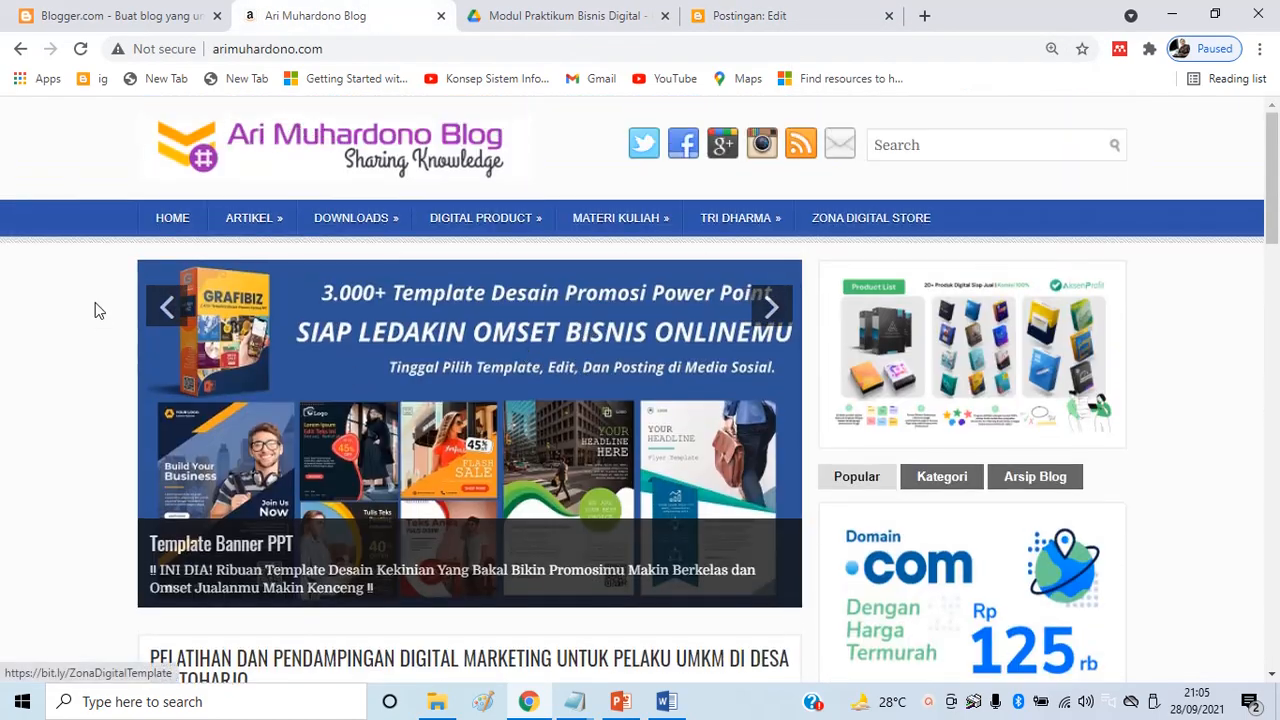
{"action": "scroll", "coordinate": [485, 277], "scroll_direction": "down", "scroll_amount": 4}
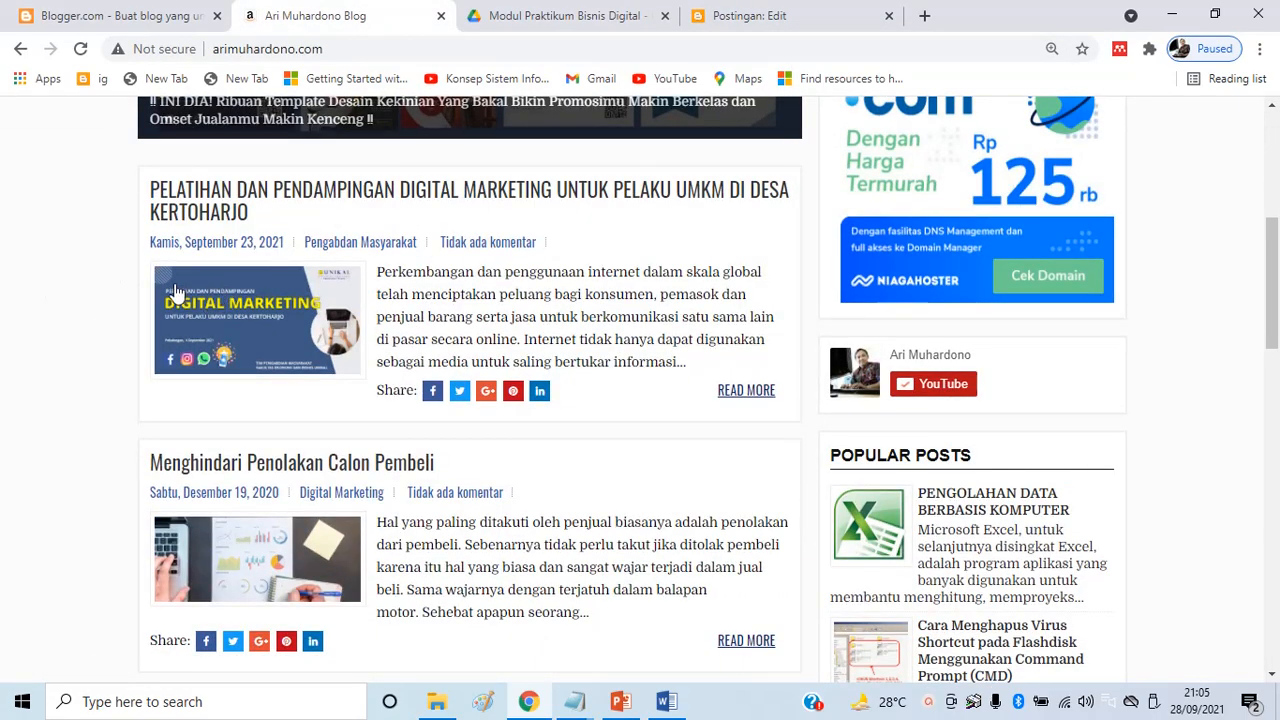
{"action": "scroll", "coordinate": [377, 263], "scroll_direction": "down", "scroll_amount": 3}
{"action": "scroll", "coordinate": [486, 286], "scroll_direction": "down", "scroll_amount": 10}
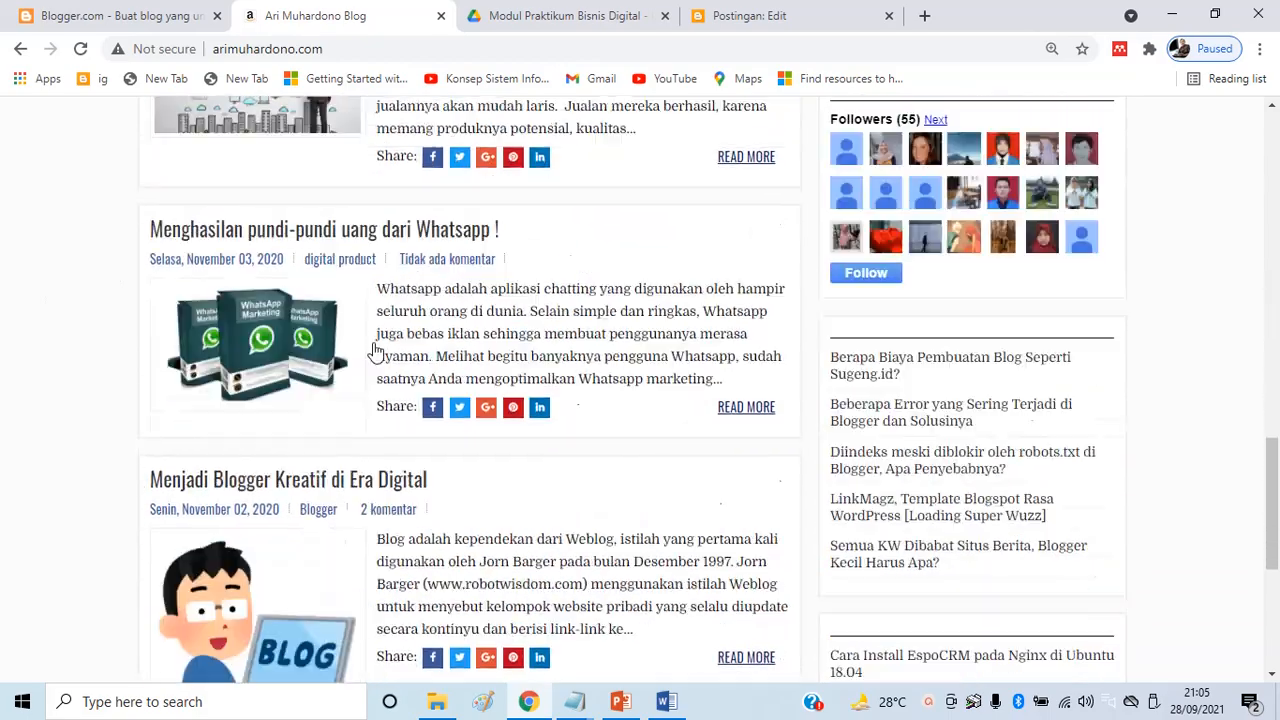
{"action": "scroll", "coordinate": [507, 355], "scroll_direction": "up", "scroll_amount": 15}
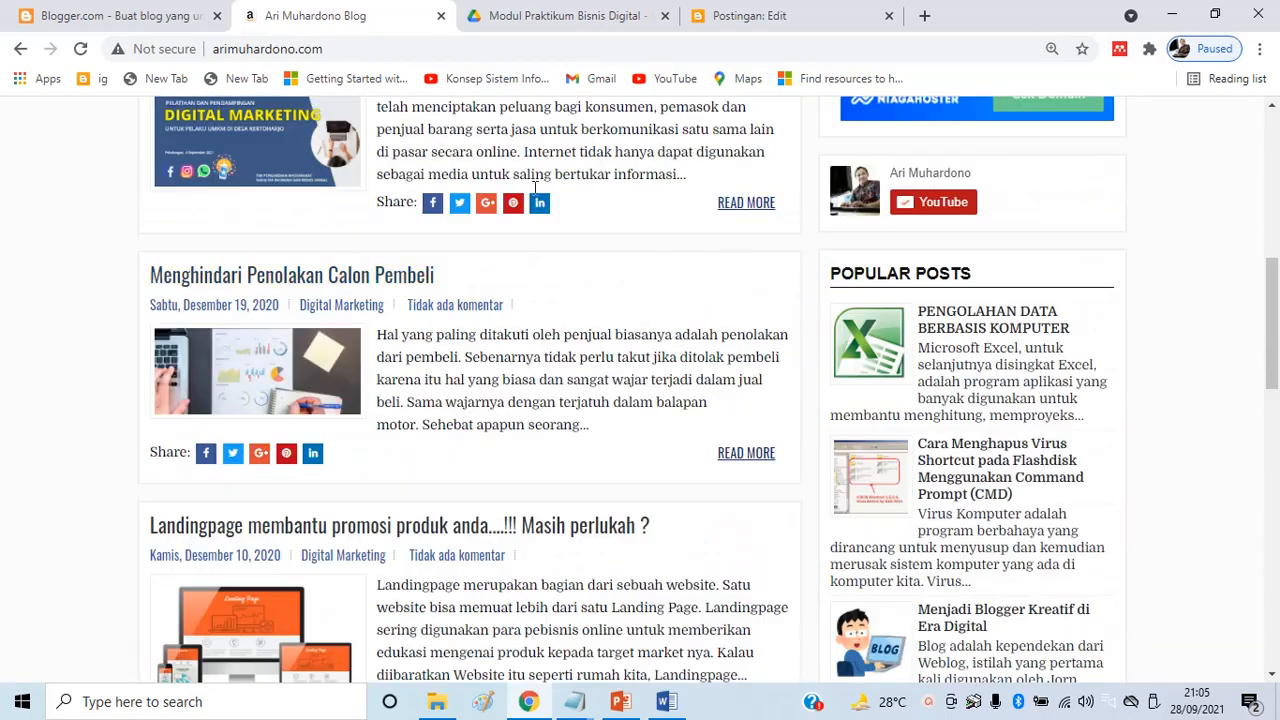
{"action": "scroll", "coordinate": [565, 467], "scroll_direction": "down", "scroll_amount": 3}
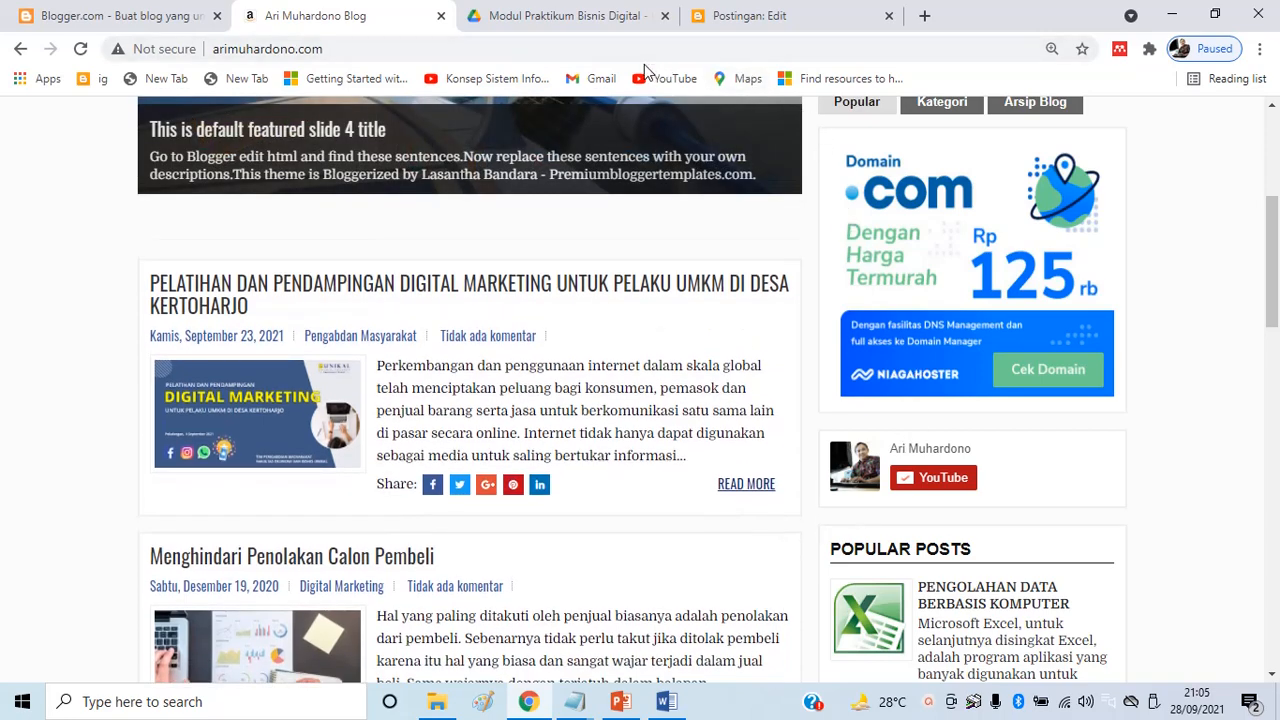
{"action": "left_click", "coordinate": [770, 16]}
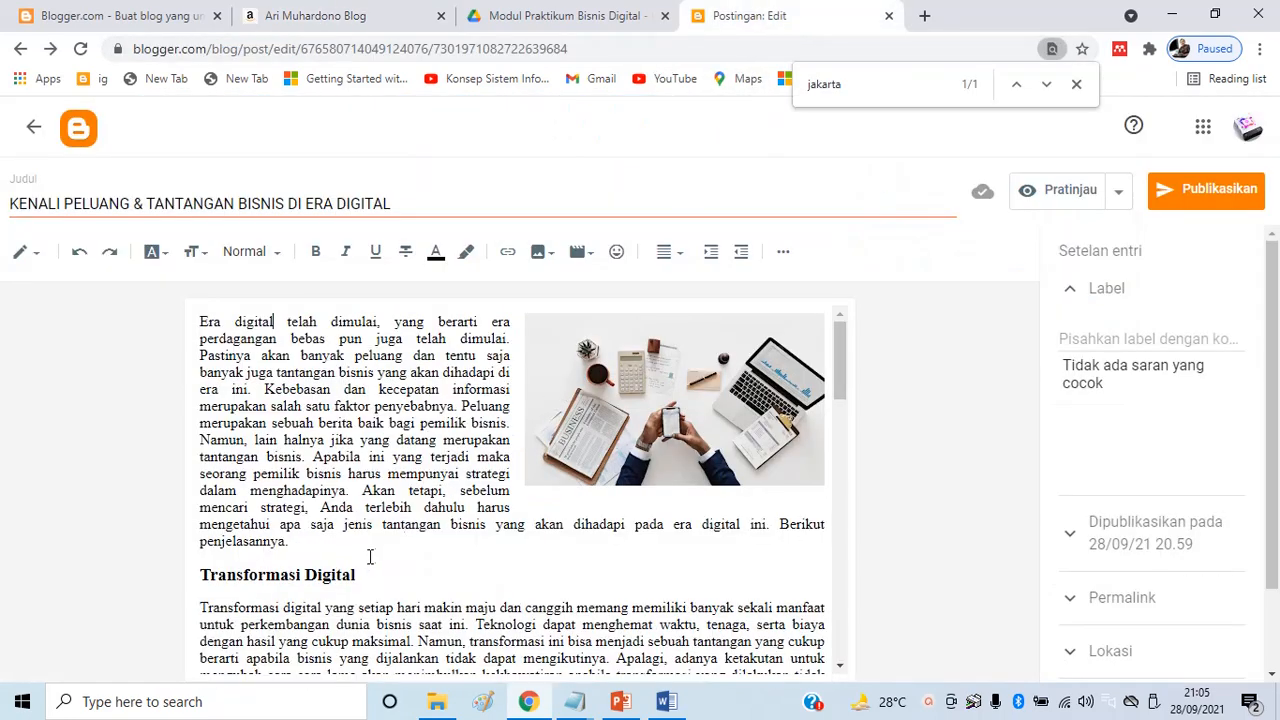
Insert a horizontal line after the intro paragraph ending 'penjelasannya.', before Transformasi Digital
{"action": "scroll", "coordinate": [372, 556], "scroll_direction": "down", "scroll_amount": 2}
{"action": "scroll", "coordinate": [445, 504], "scroll_direction": "up", "scroll_amount": 2}
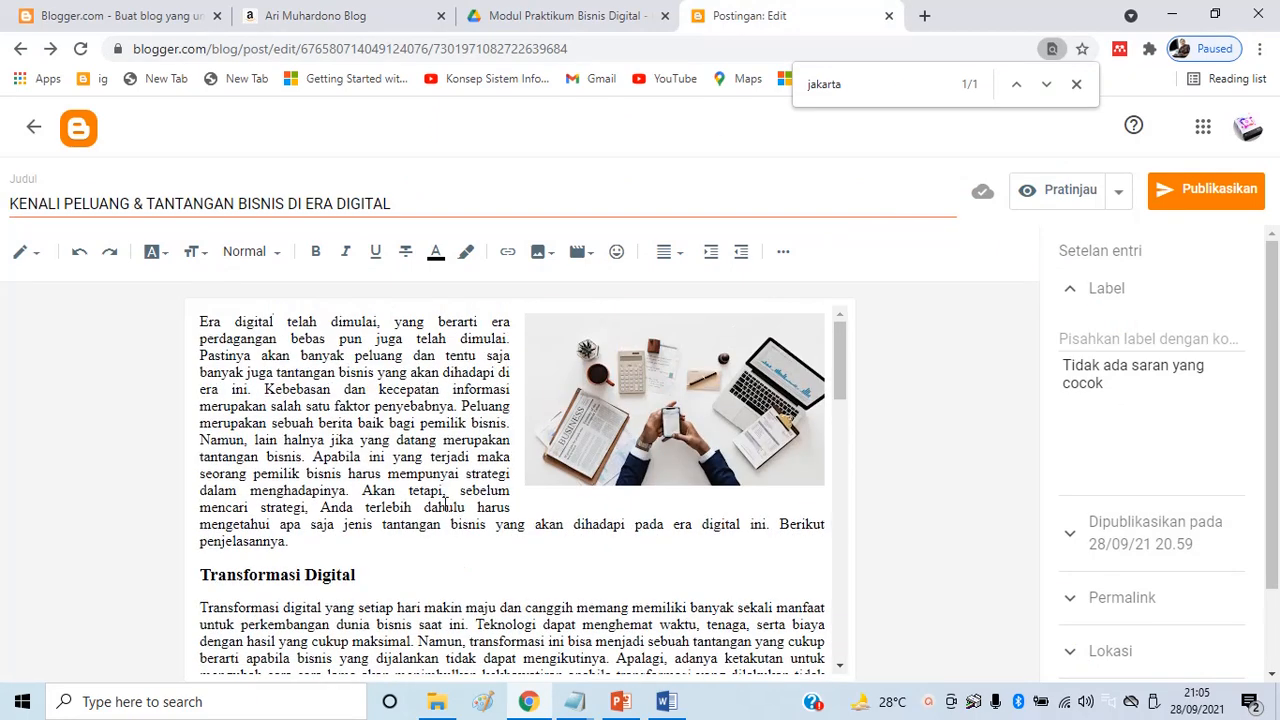
{"action": "left_click", "coordinate": [342, 555]}
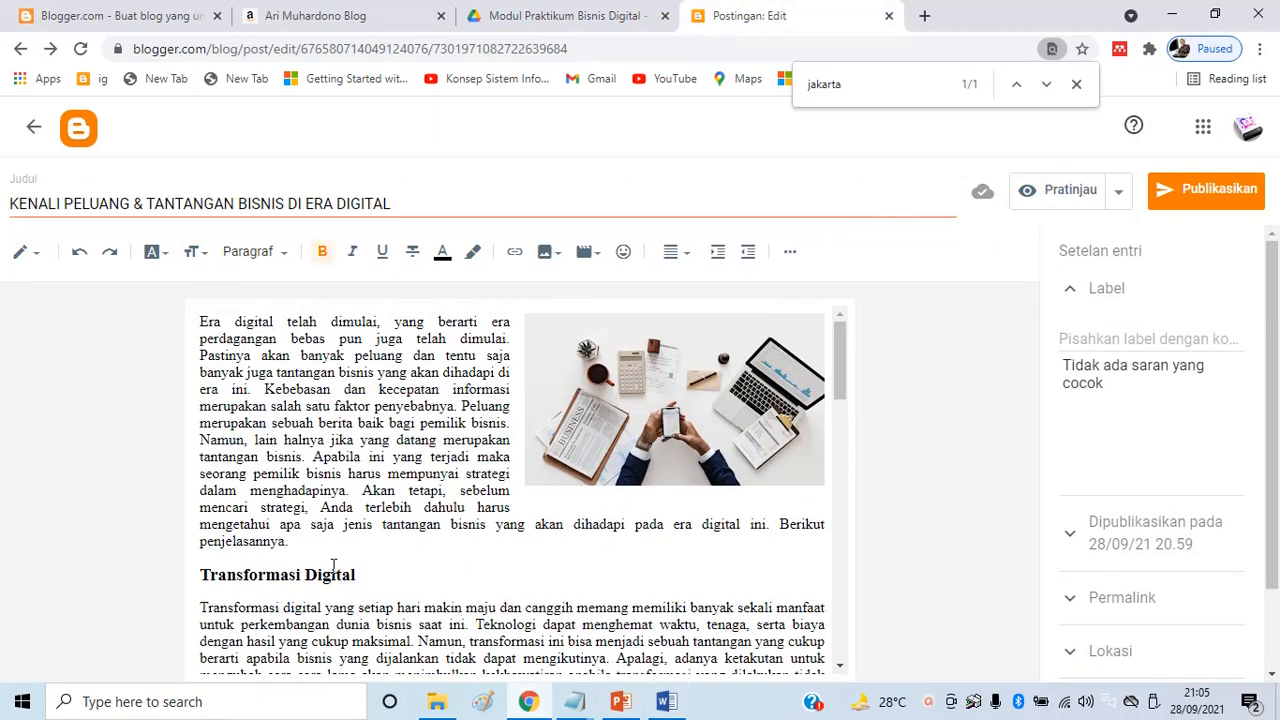
{"action": "left_click", "coordinate": [314, 542]}
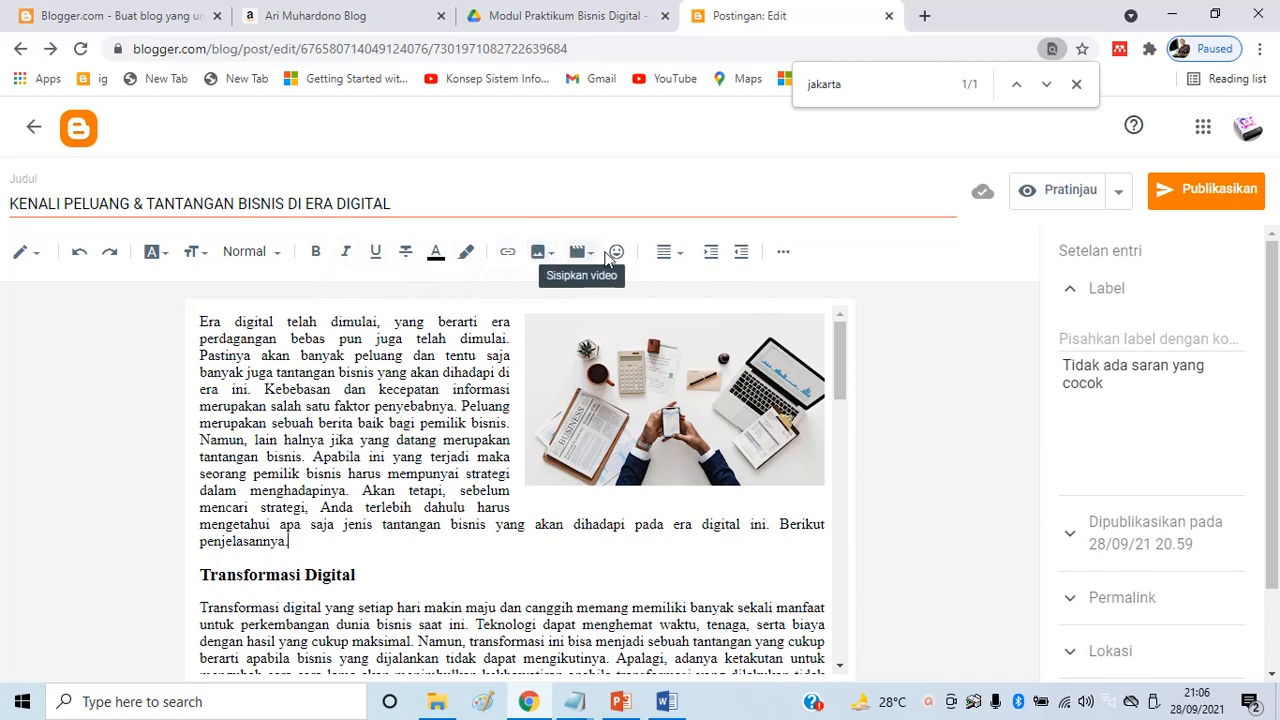
{"action": "left_click", "coordinate": [784, 254]}
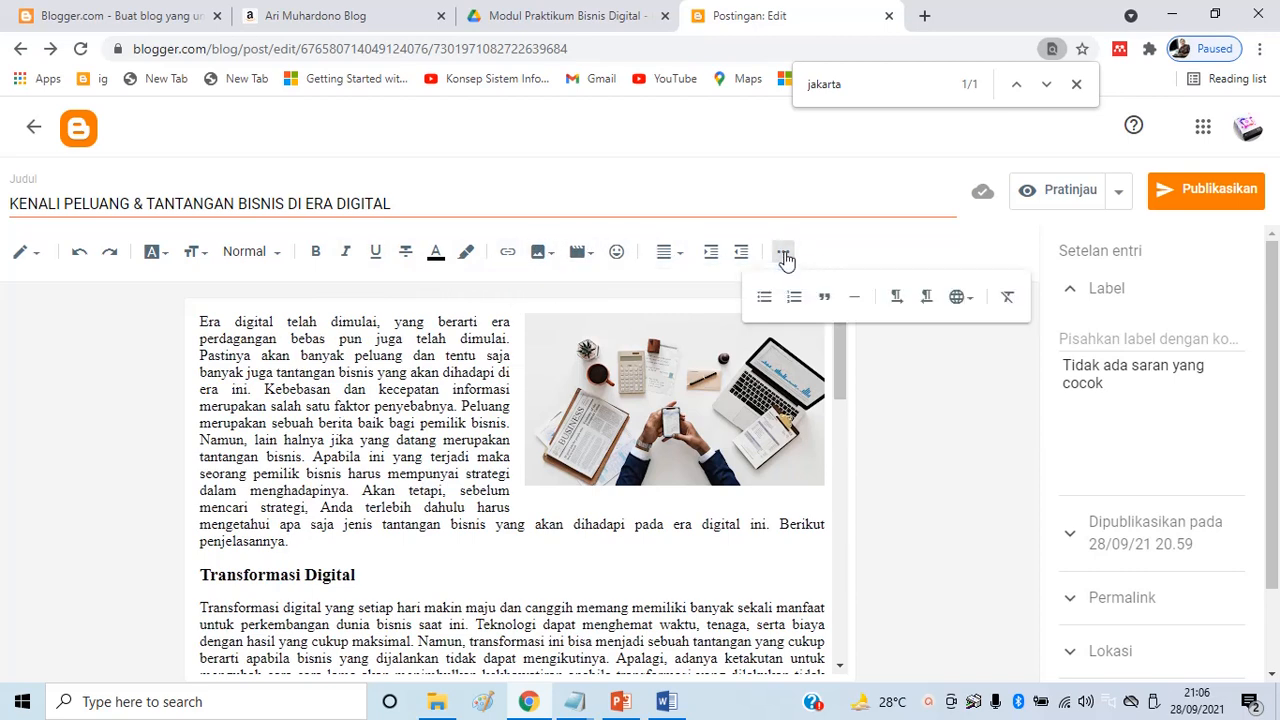
{"action": "left_click", "coordinate": [855, 303]}
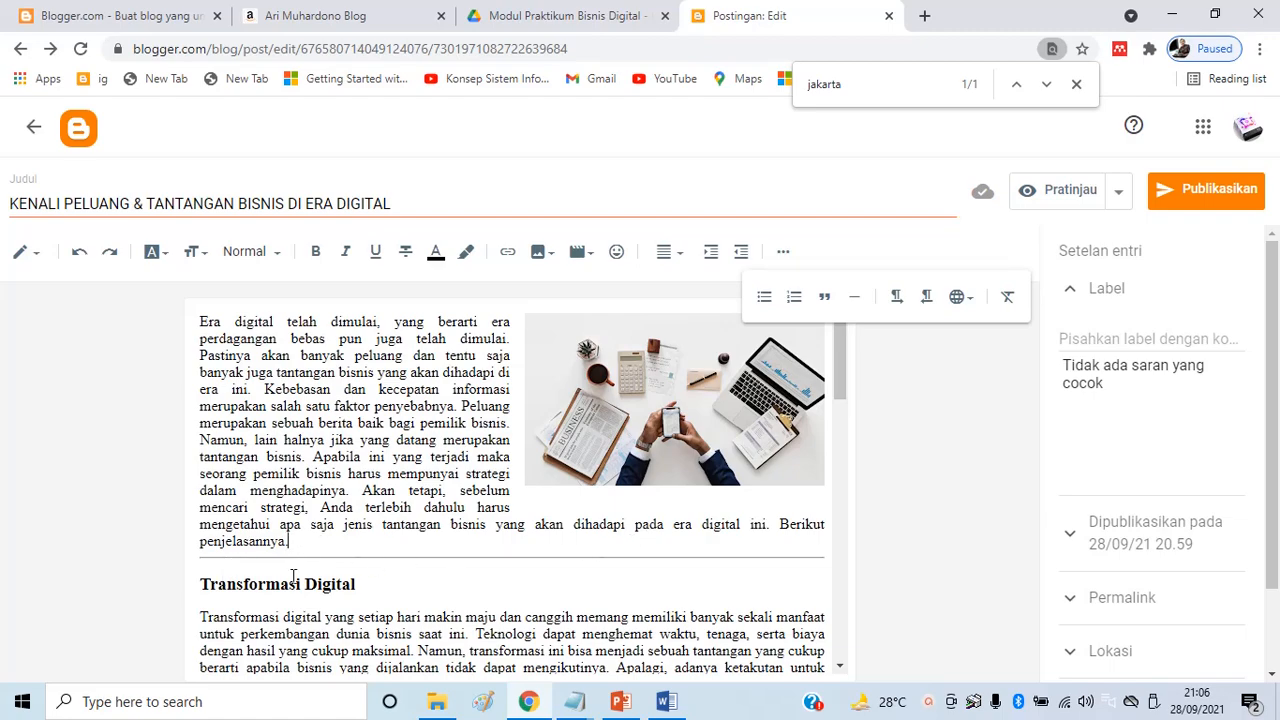
{"action": "scroll", "coordinate": [298, 572], "scroll_direction": "down", "scroll_amount": 9}
{"action": "scroll", "coordinate": [455, 550], "scroll_direction": "up", "scroll_amount": 7}
{"action": "scroll", "coordinate": [455, 550], "scroll_direction": "up", "scroll_amount": 3}
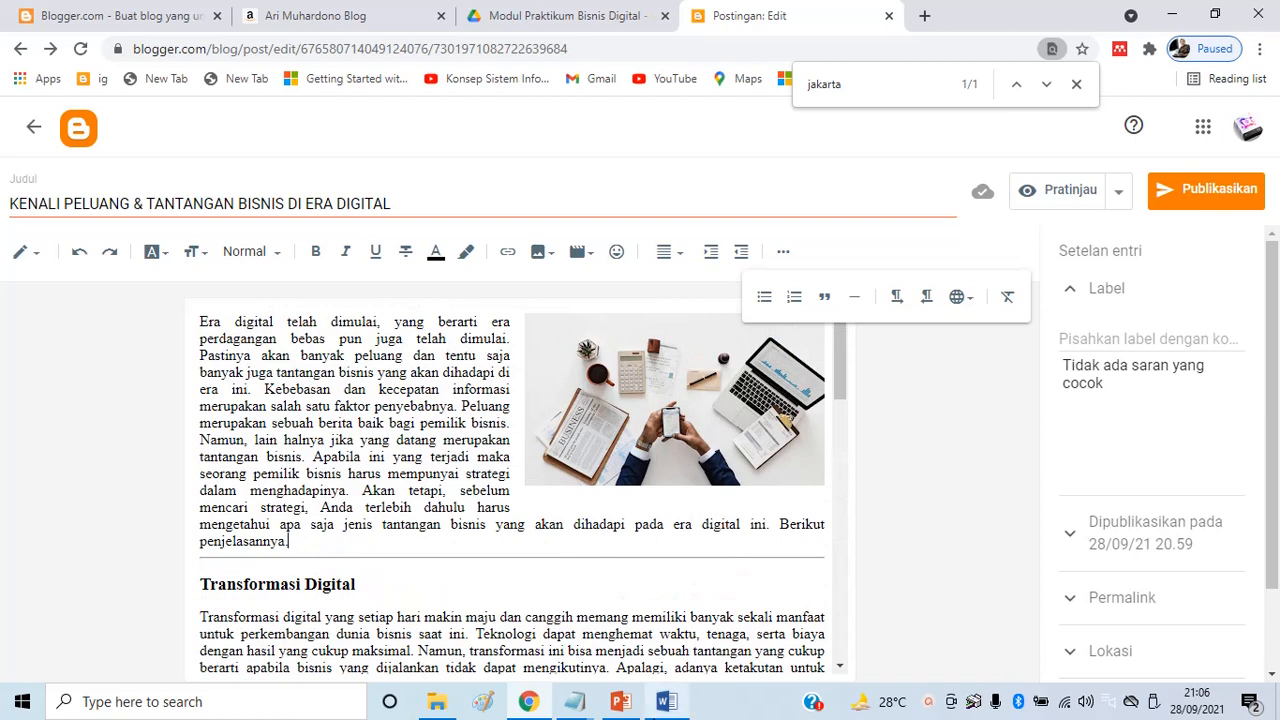
{"action": "mouse_move", "coordinate": [622, 712]}
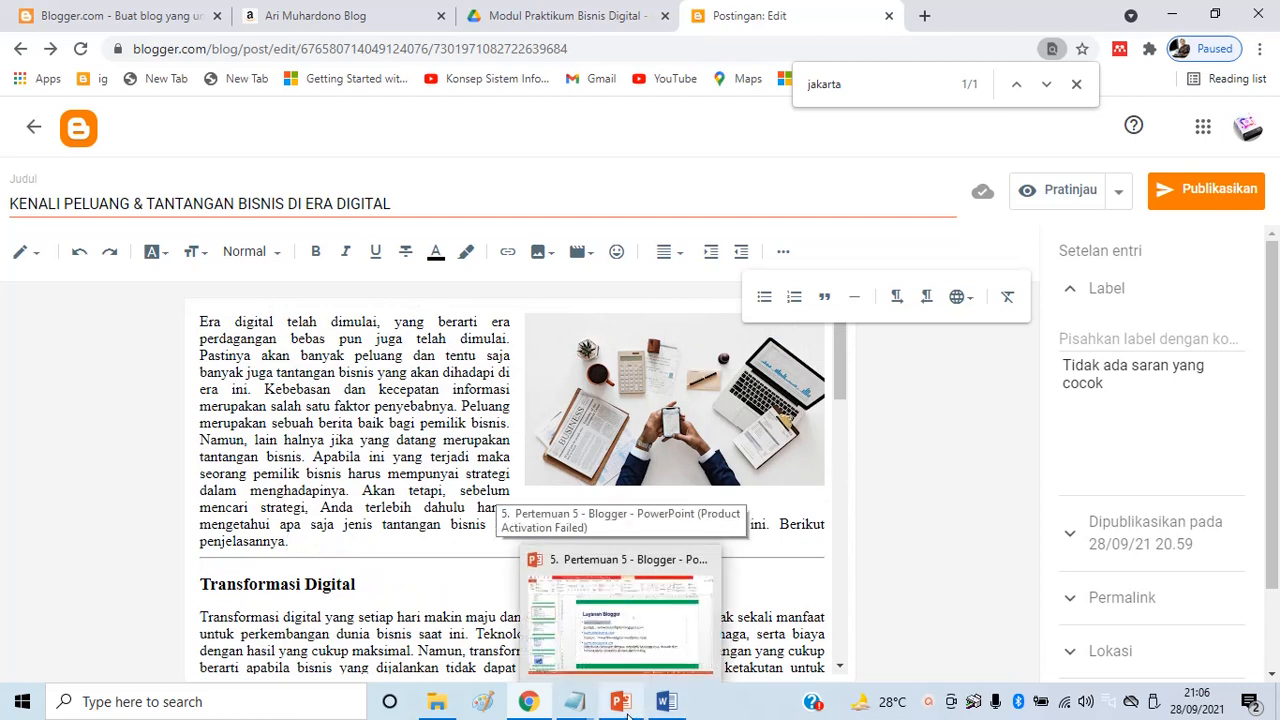
Complete step '4. Jump Break / Read More / Baca Selengkapnya' in the Notepad outline
{"action": "mouse_move", "coordinate": [577, 708]}
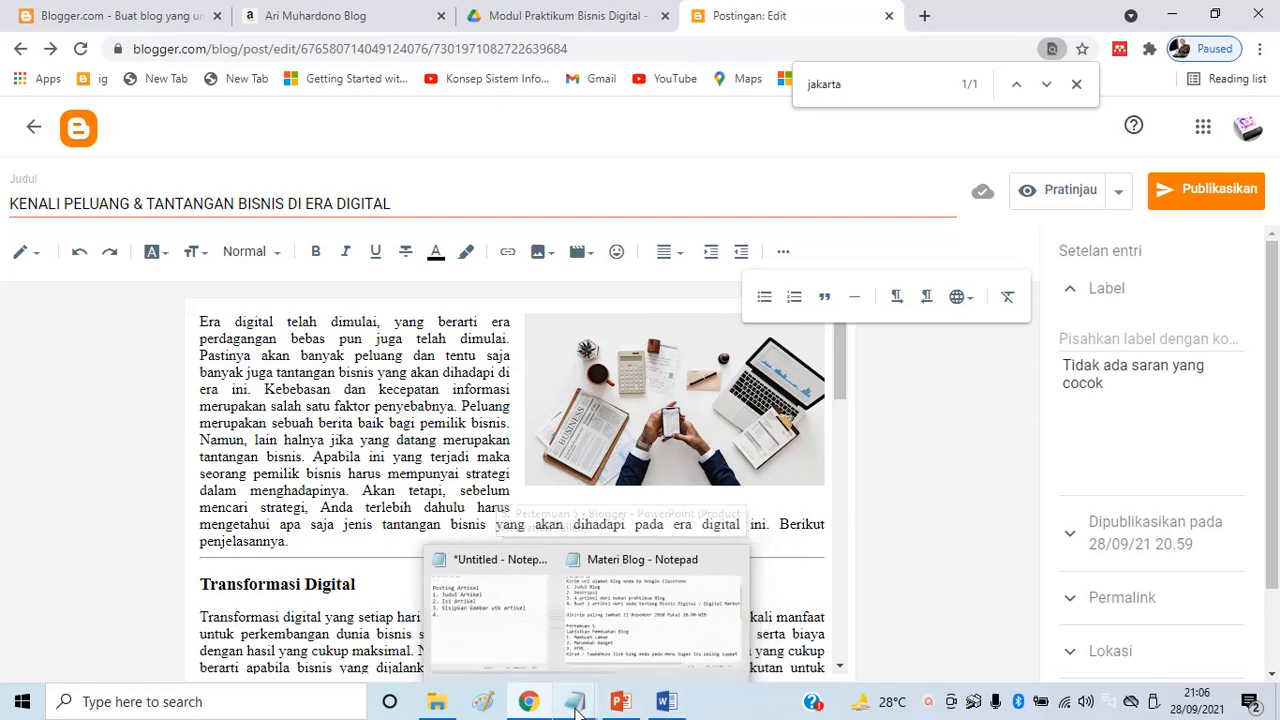
{"action": "left_click", "coordinate": [460, 630]}
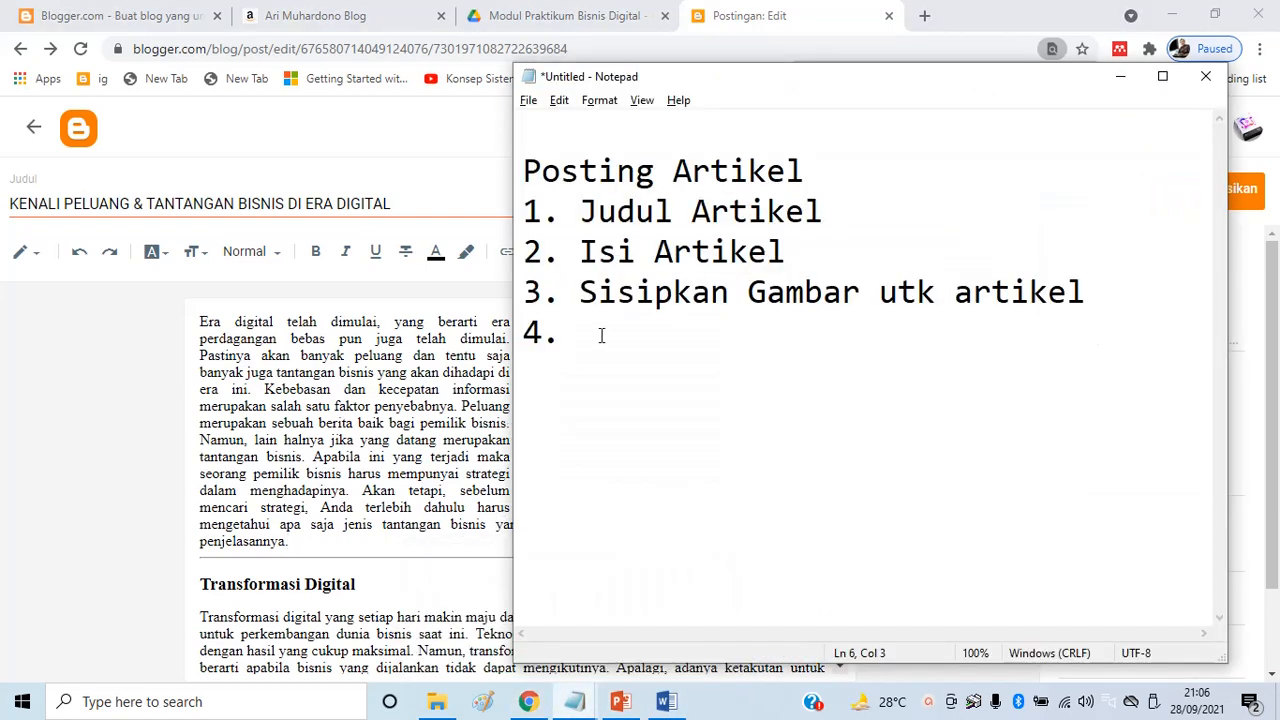
{"action": "key", "text": "BackSpace"}
{"action": "type", "text": "Jump Break / "}
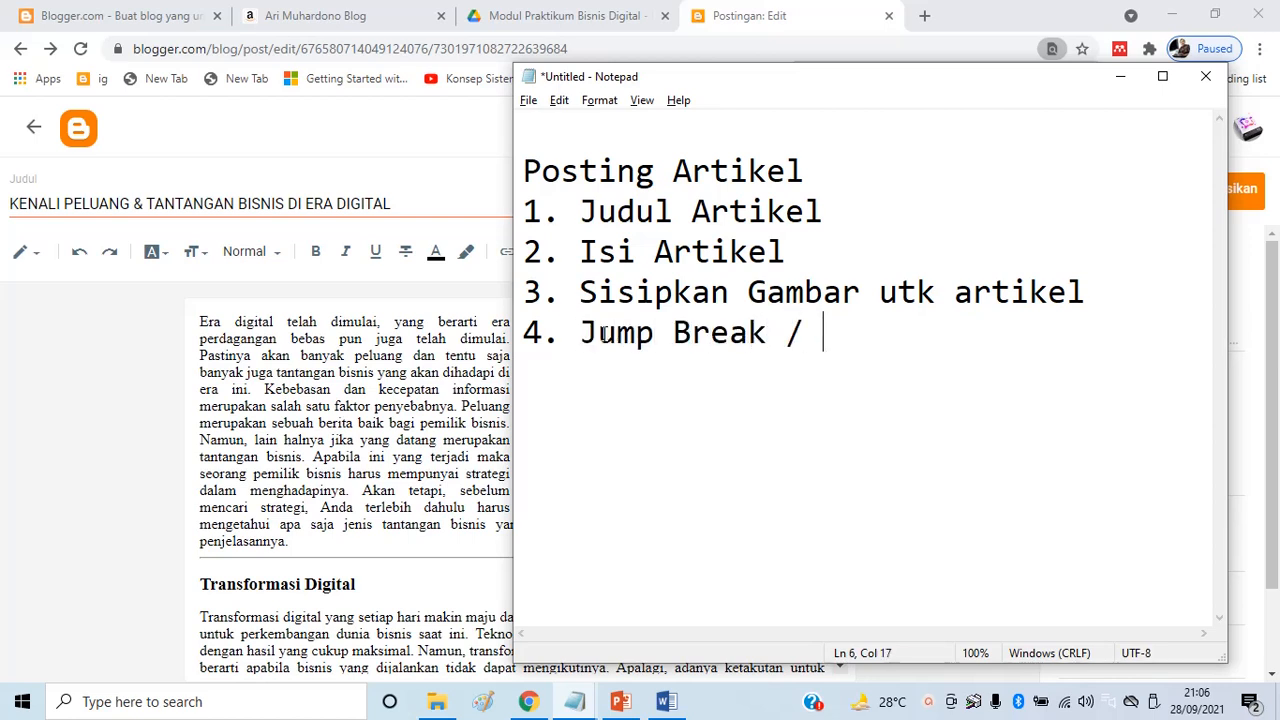
{"action": "type", "text": "Read More/"}
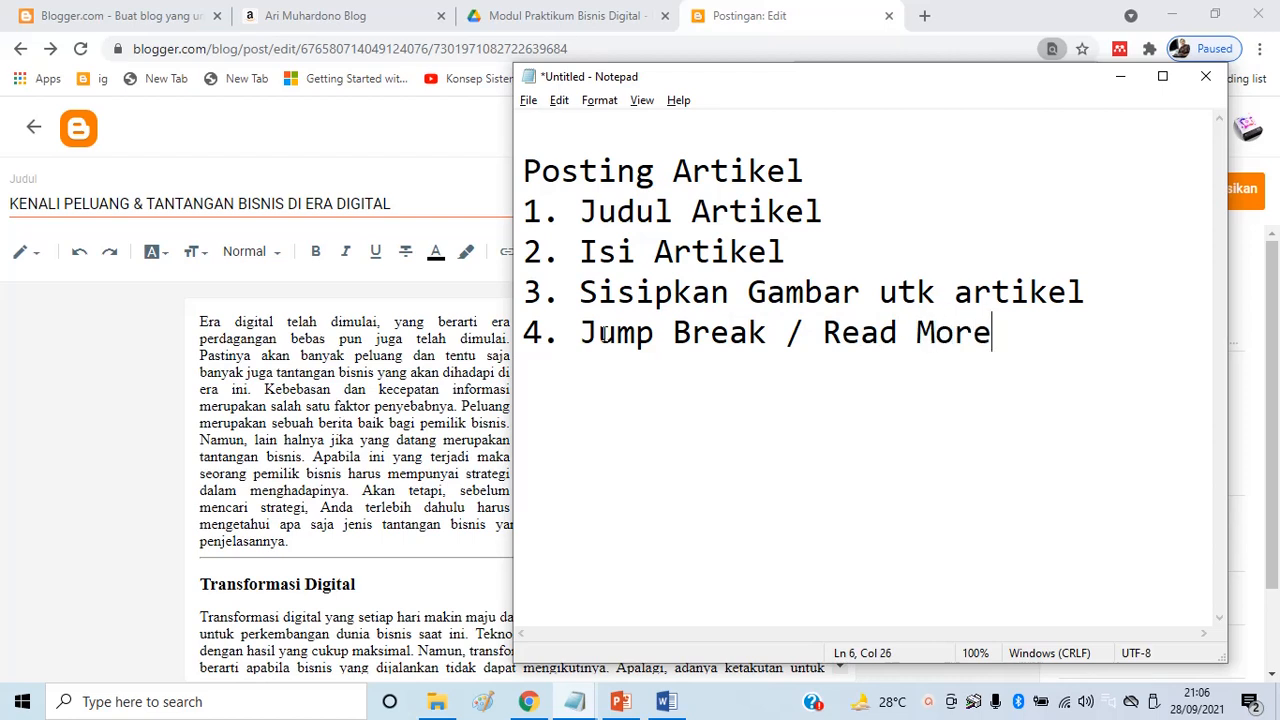
{"action": "key", "text": "BackSpace"}
{"action": "key", "text": "BackSpace"}
{"action": "type", "text": "/ Baca "}
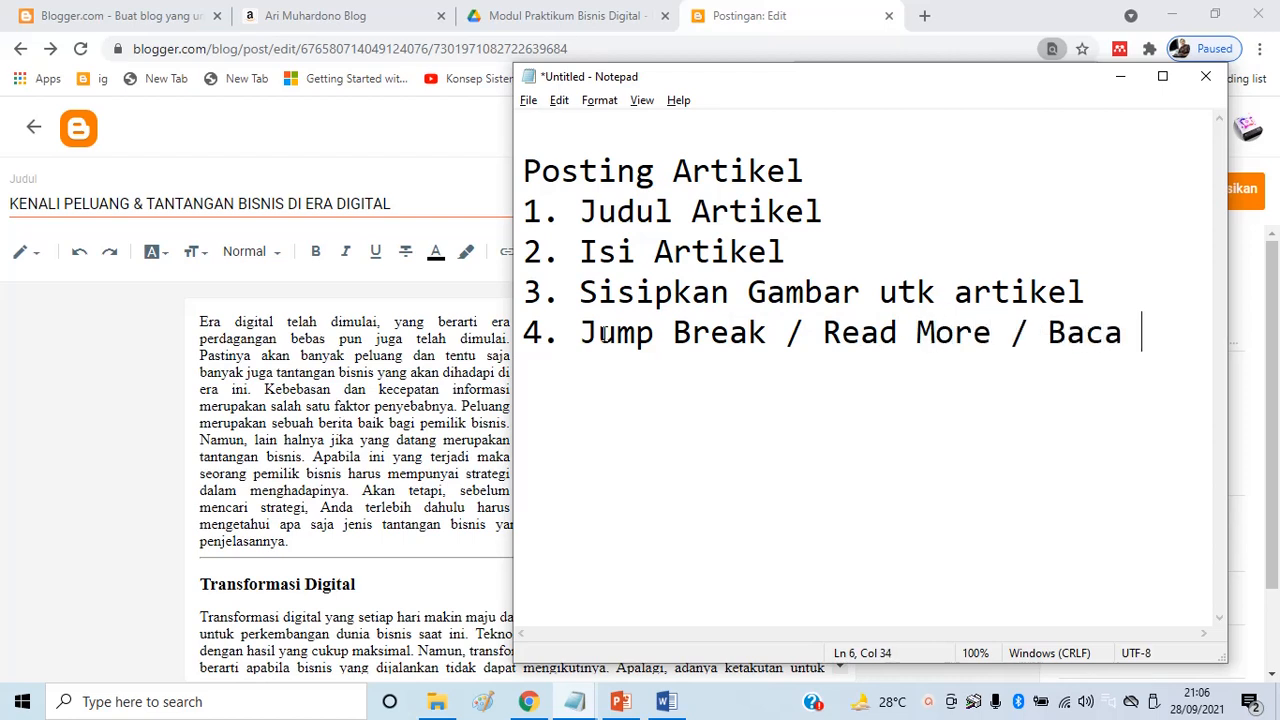
{"action": "type", "text": "Selengkapnya"}
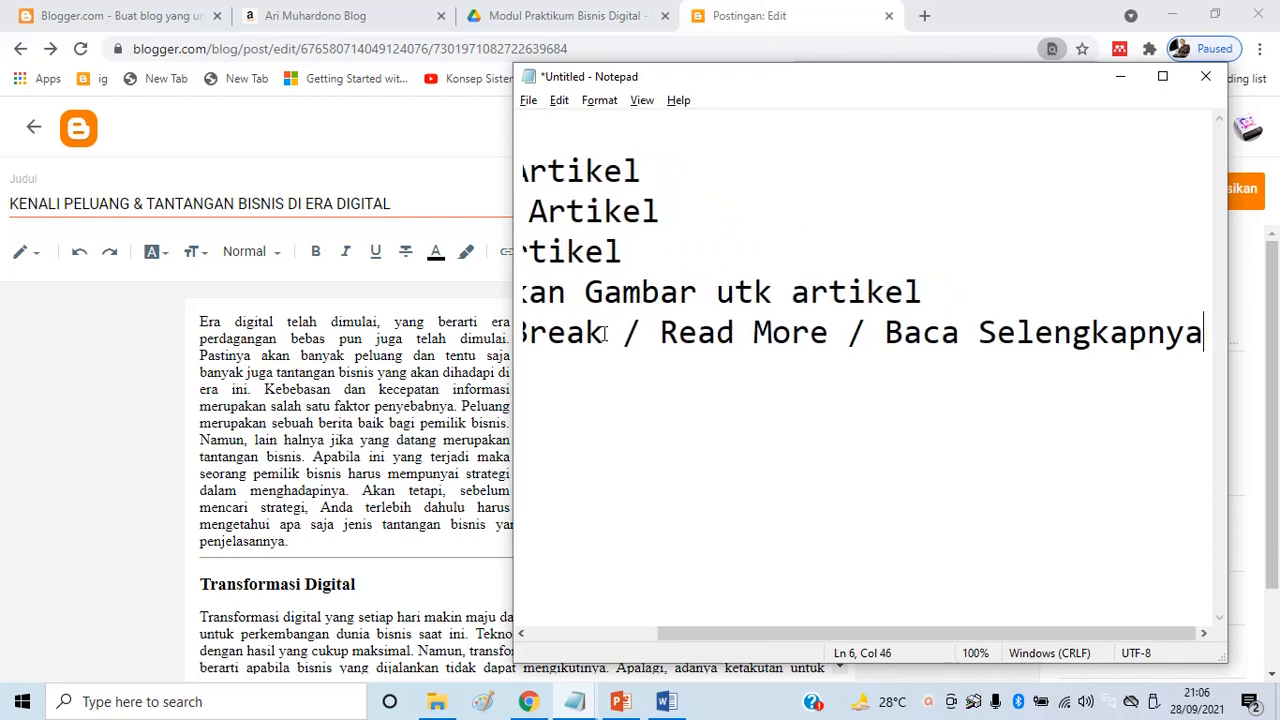
{"action": "key", "text": "Return"}
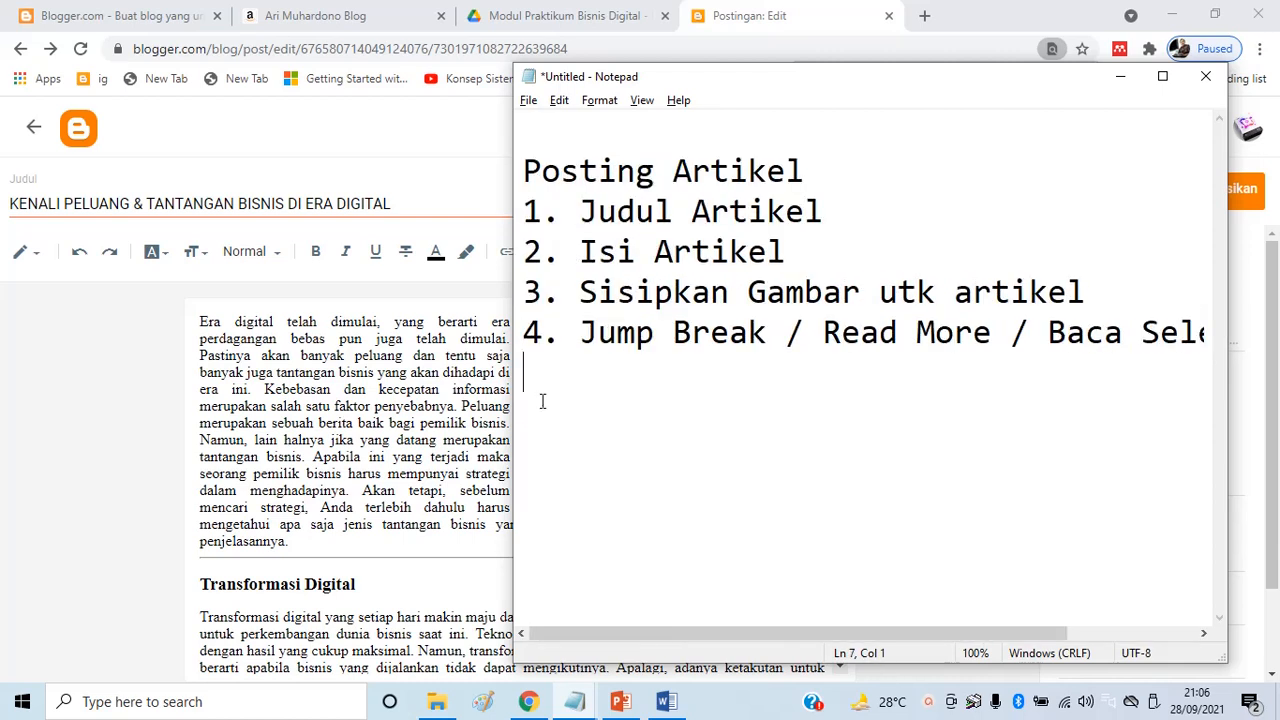
{"action": "left_click", "coordinate": [499, 544]}
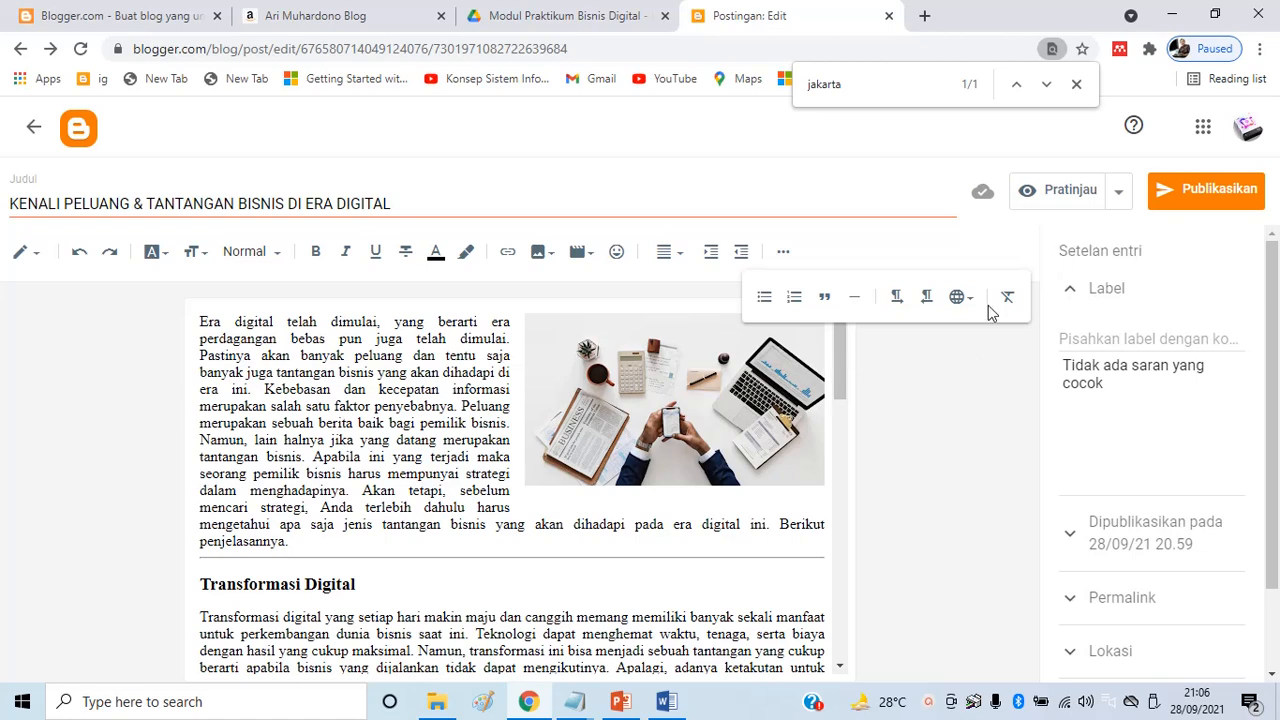
Add '5. Setelan Entri' with indented a. Label, b. Permalink, c. Deskripsi Penelusuran
{"action": "key", "text": "alt+Tab"}
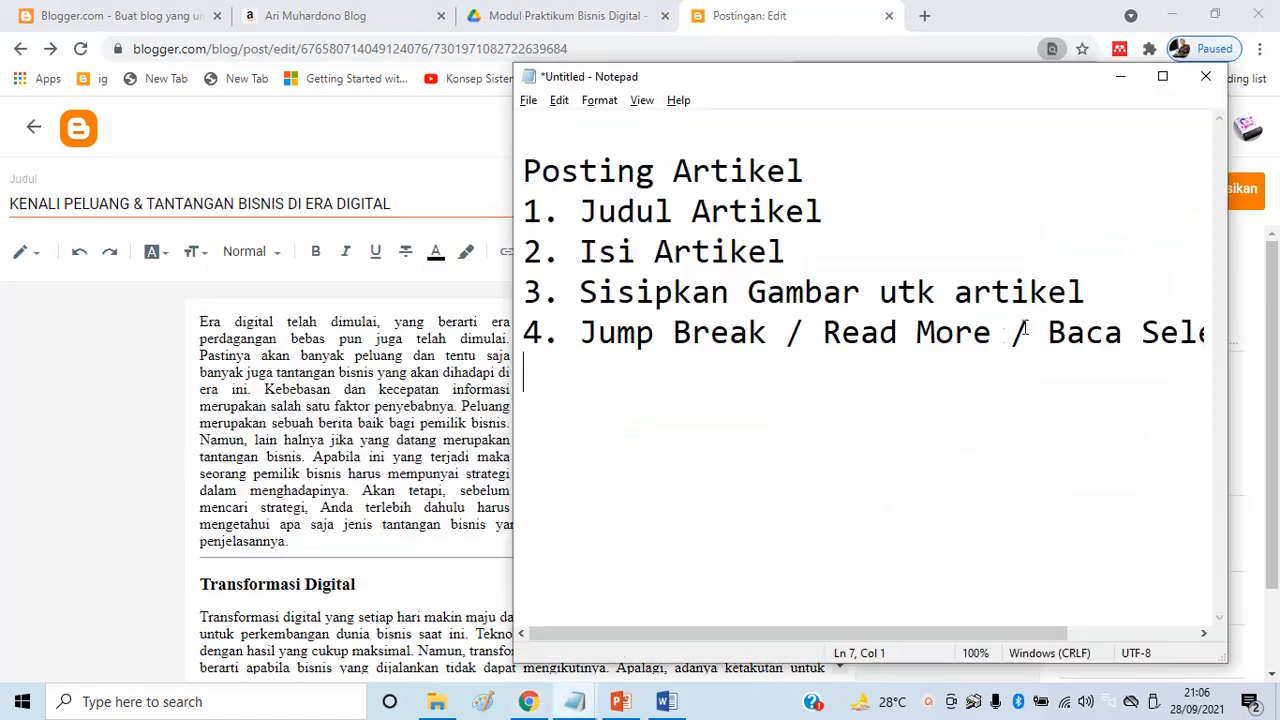
{"action": "type", "text": "5. Setelan "}
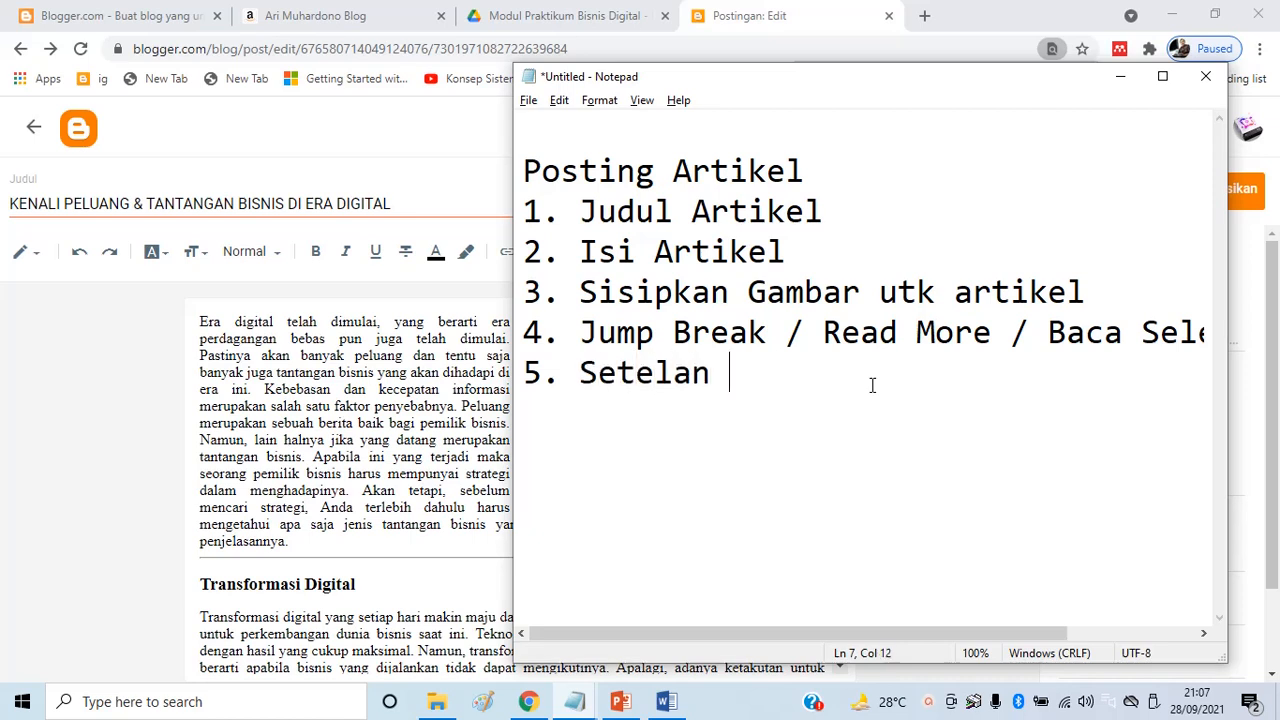
{"action": "type", "text": "Entri"}
{"action": "key", "text": "Return"}
{"action": "key", "text": "BackSpace"}
{"action": "type", "text": "a."}
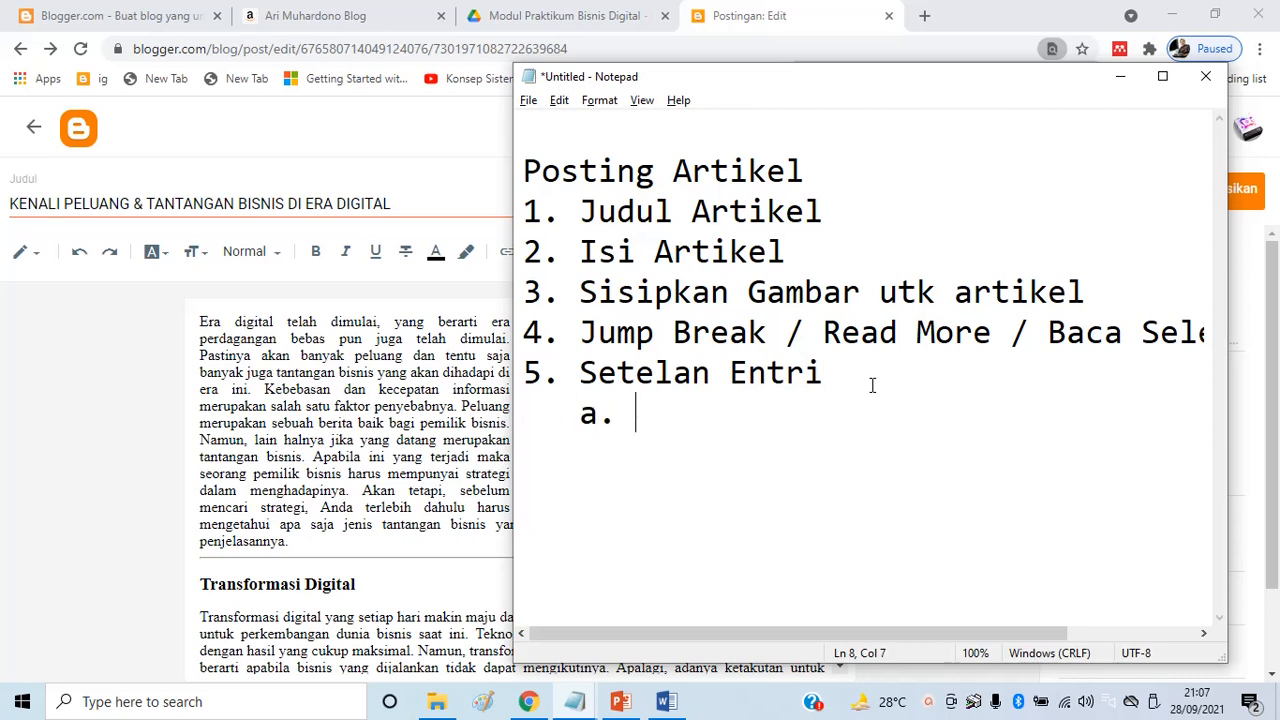
{"action": "type", "text": " Labe"}
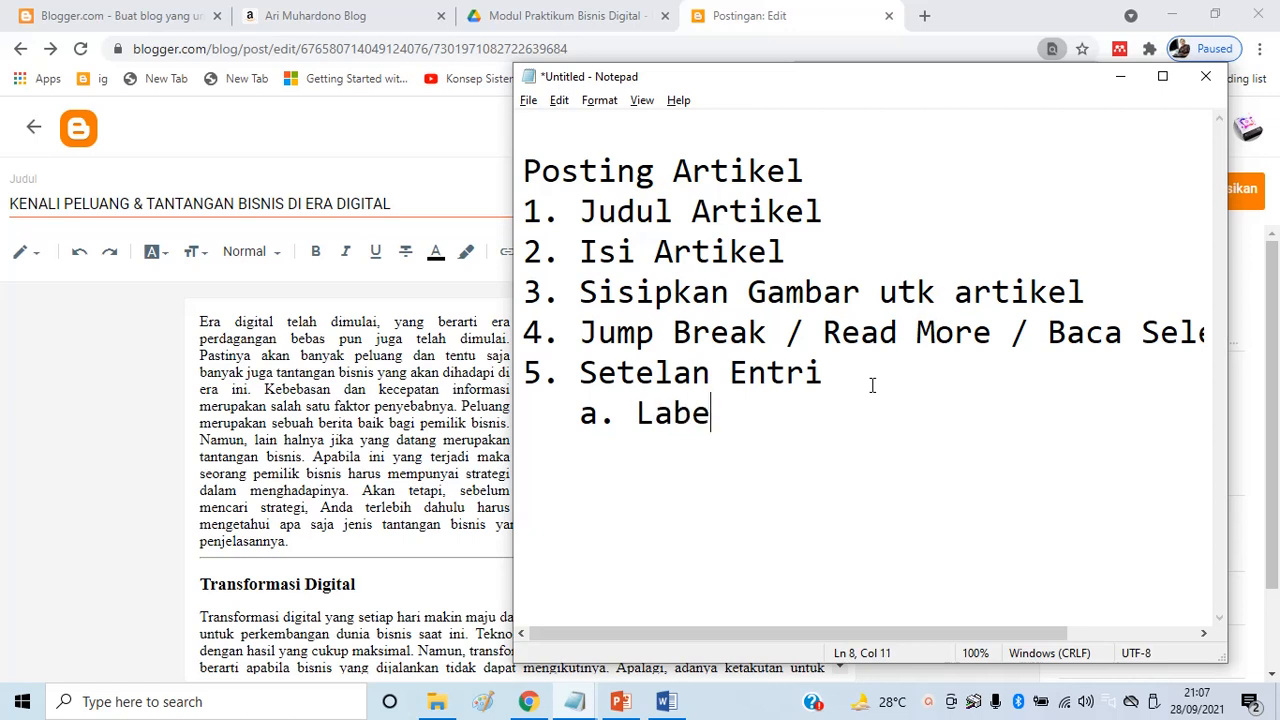
{"action": "type", "text": "l    b. Perm"}
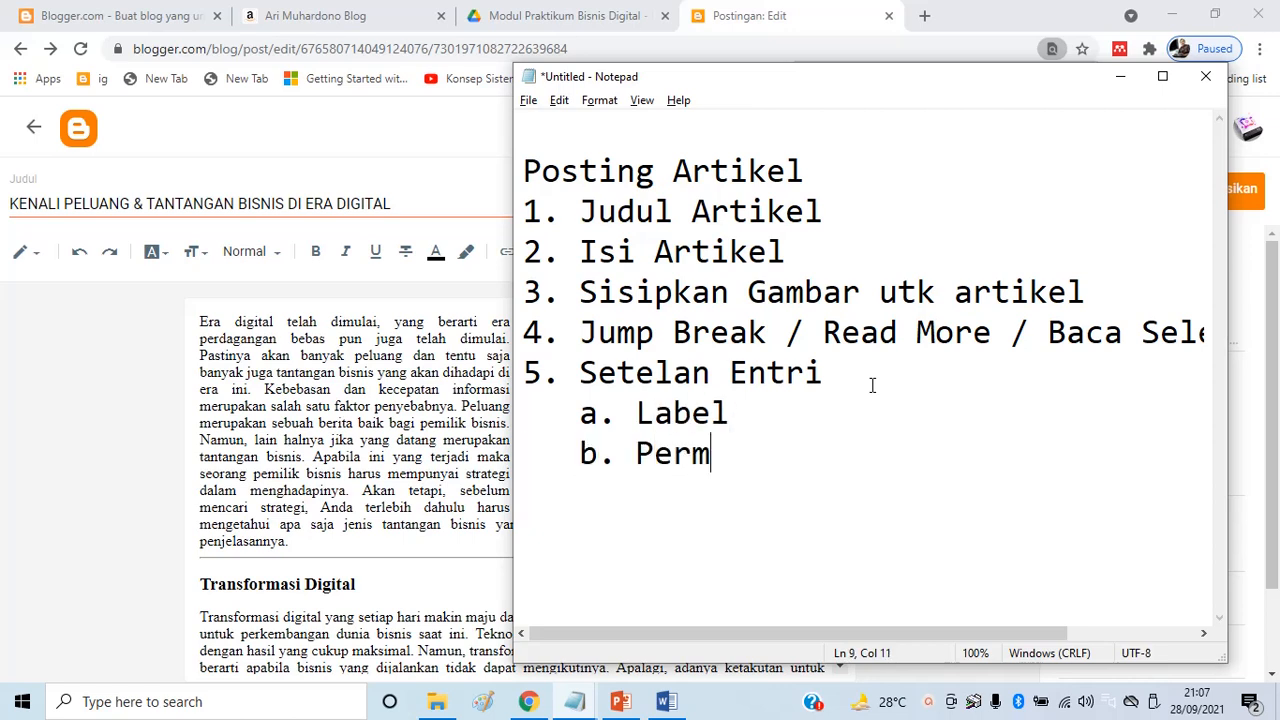
{"action": "type", "text": "alink"}
{"action": "key", "text": "Return"}
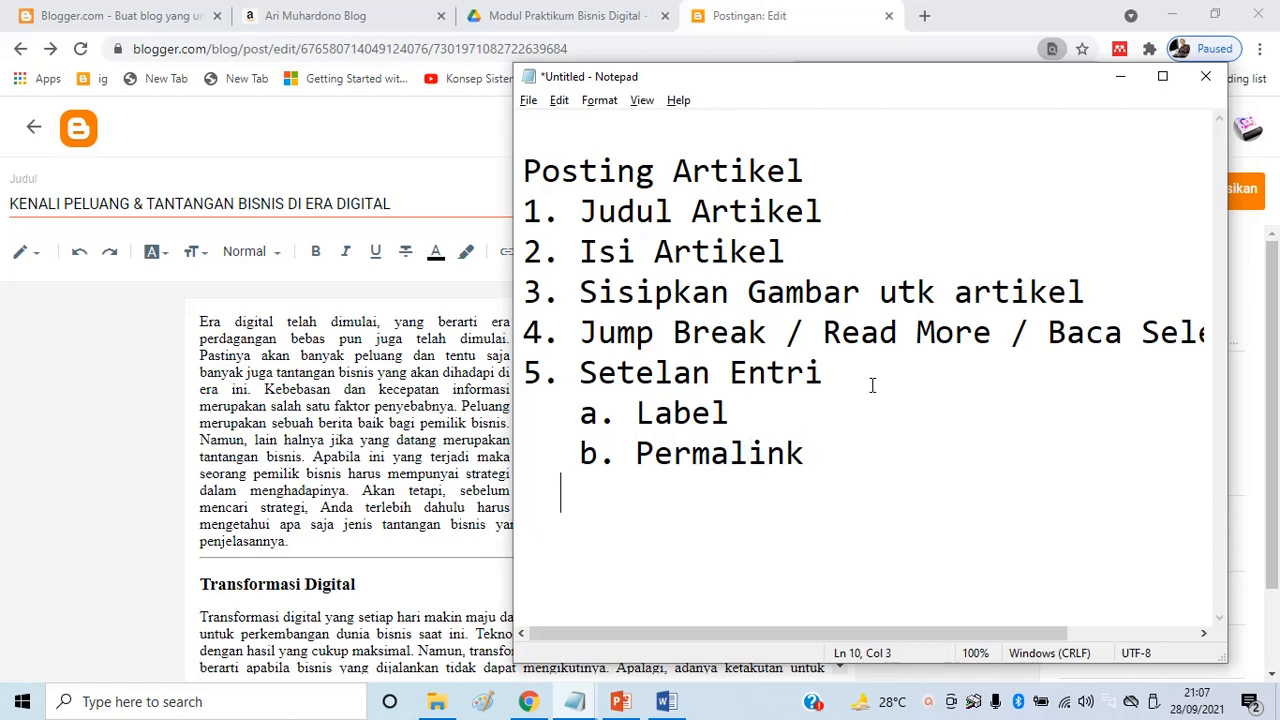
{"action": "key", "text": "BackSpace"}
{"action": "type", "text": "c. Deskrips"}
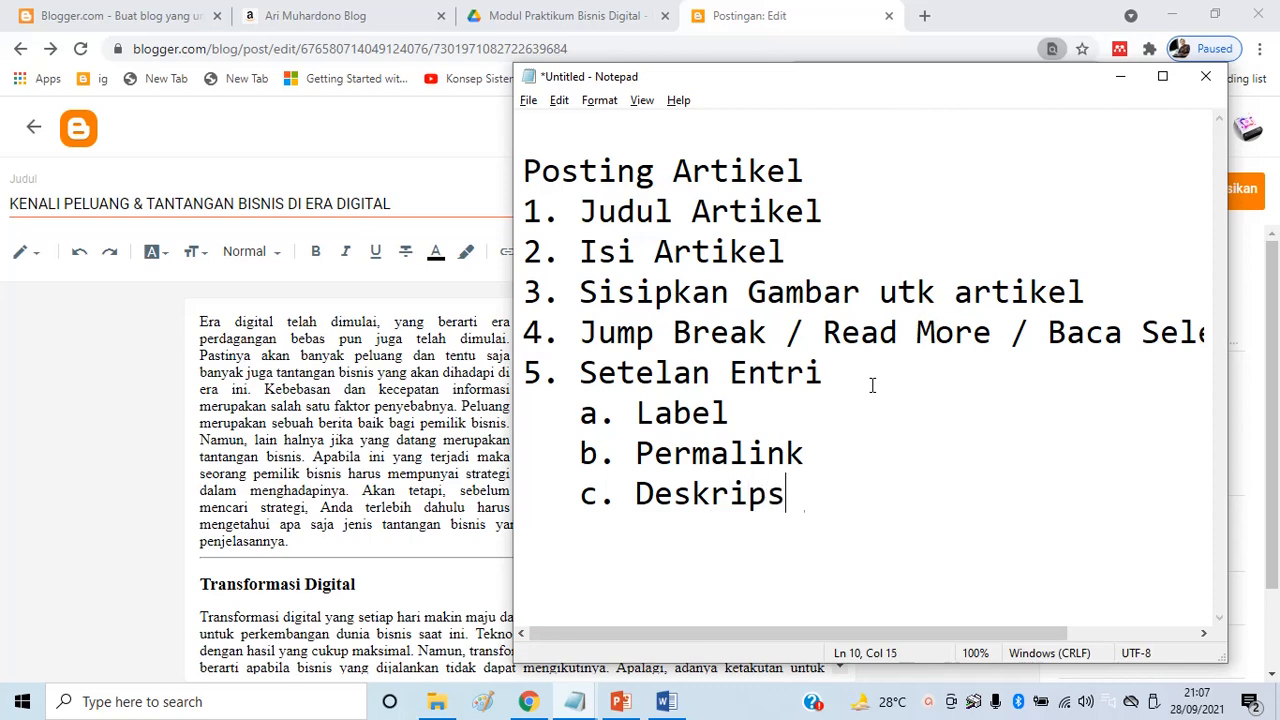
{"action": "type", "text": "i Penelusuran"}
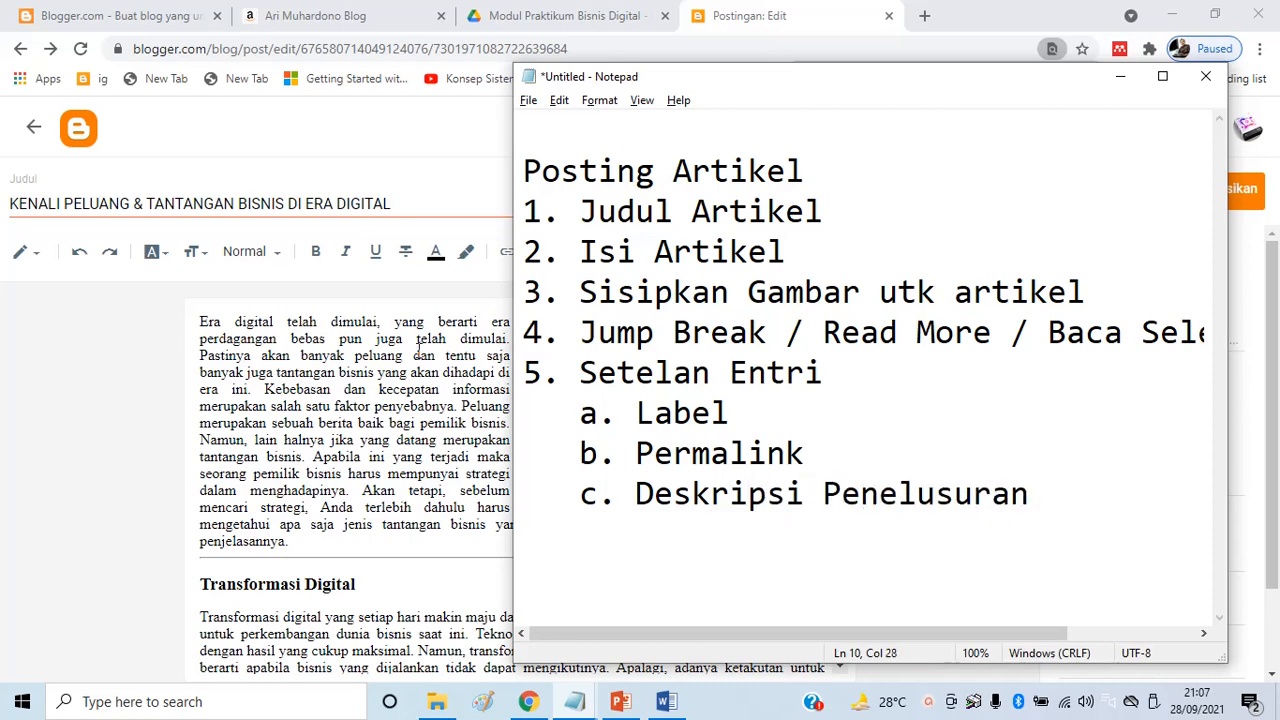
{"action": "key", "text": "alt+Tab"}
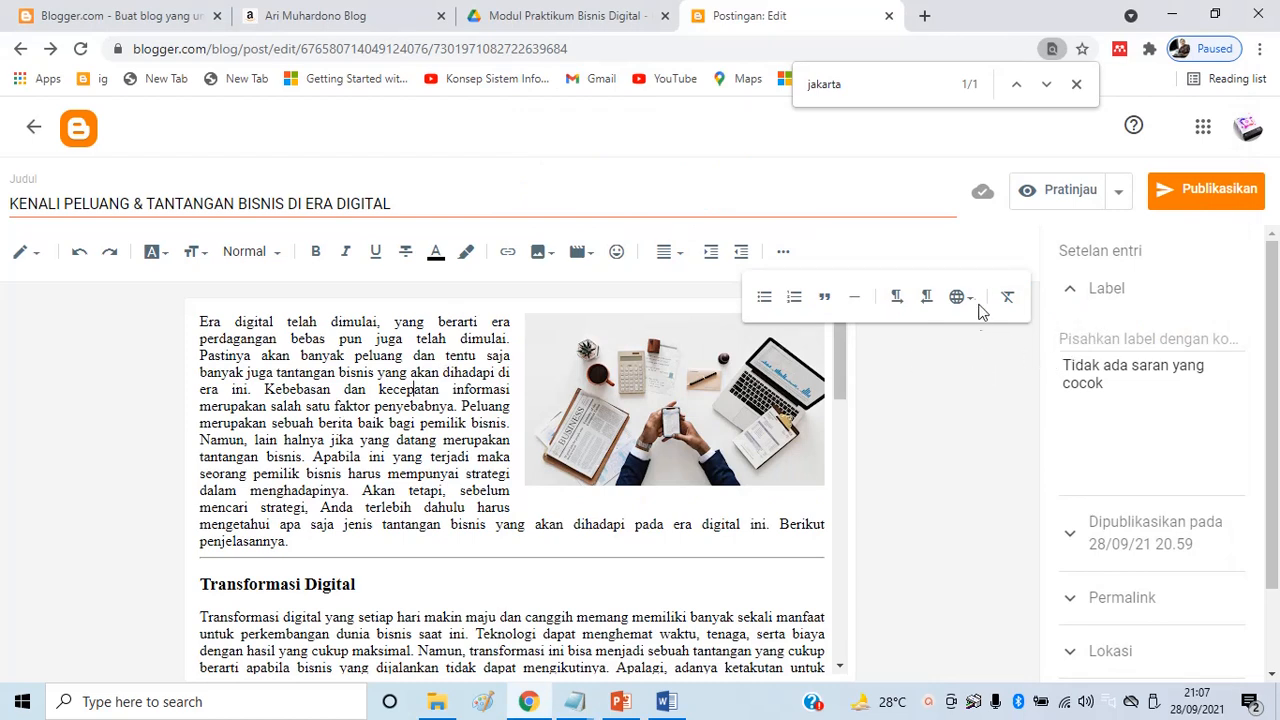
{"action": "left_click", "coordinate": [783, 252]}
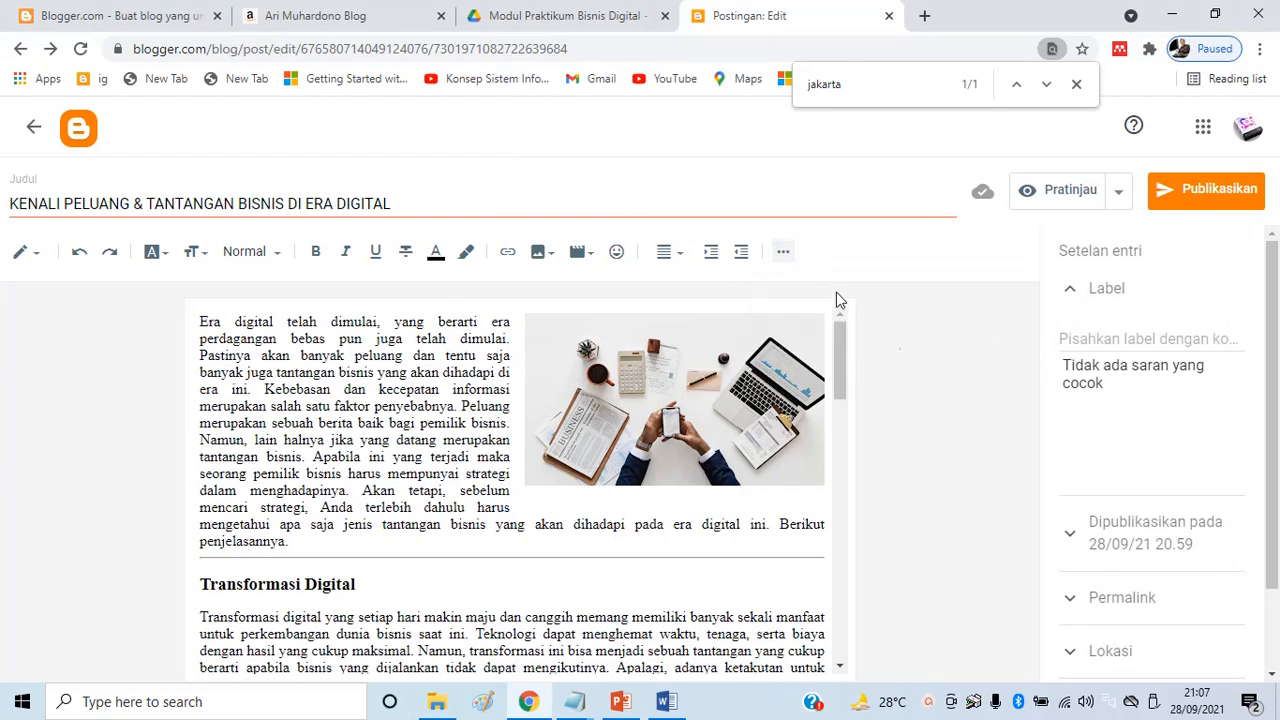
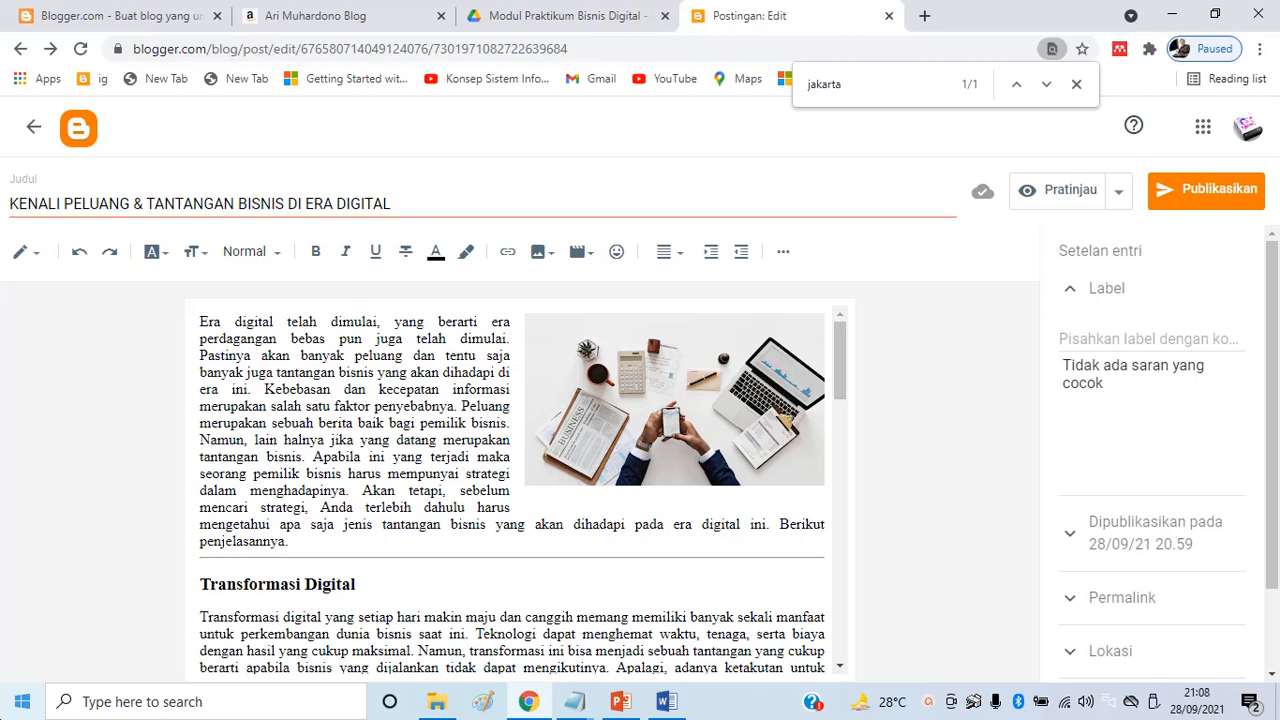
Browse the blog's 'digital product (6)' category posts, then return to the Posting Artikel notes
{"action": "left_click", "coordinate": [285, 16]}
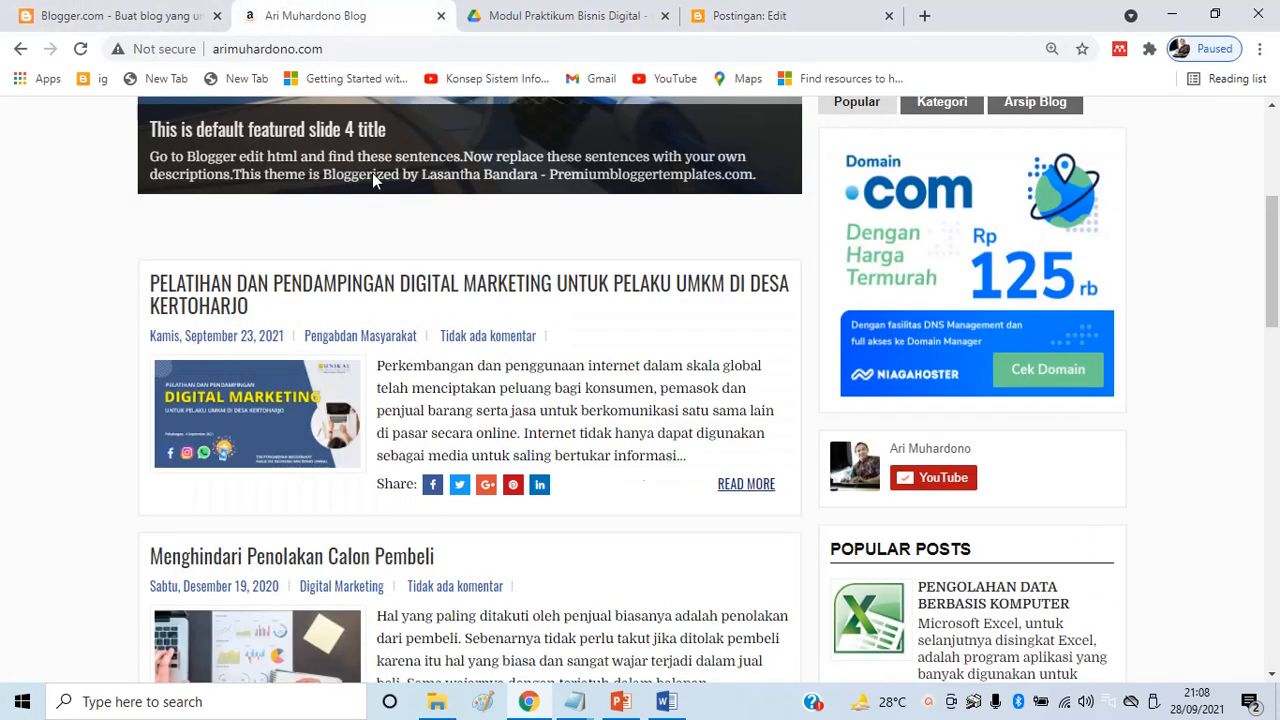
{"action": "scroll", "coordinate": [1082, 446], "scroll_direction": "up", "scroll_amount": 4}
{"action": "left_click", "coordinate": [950, 478]}
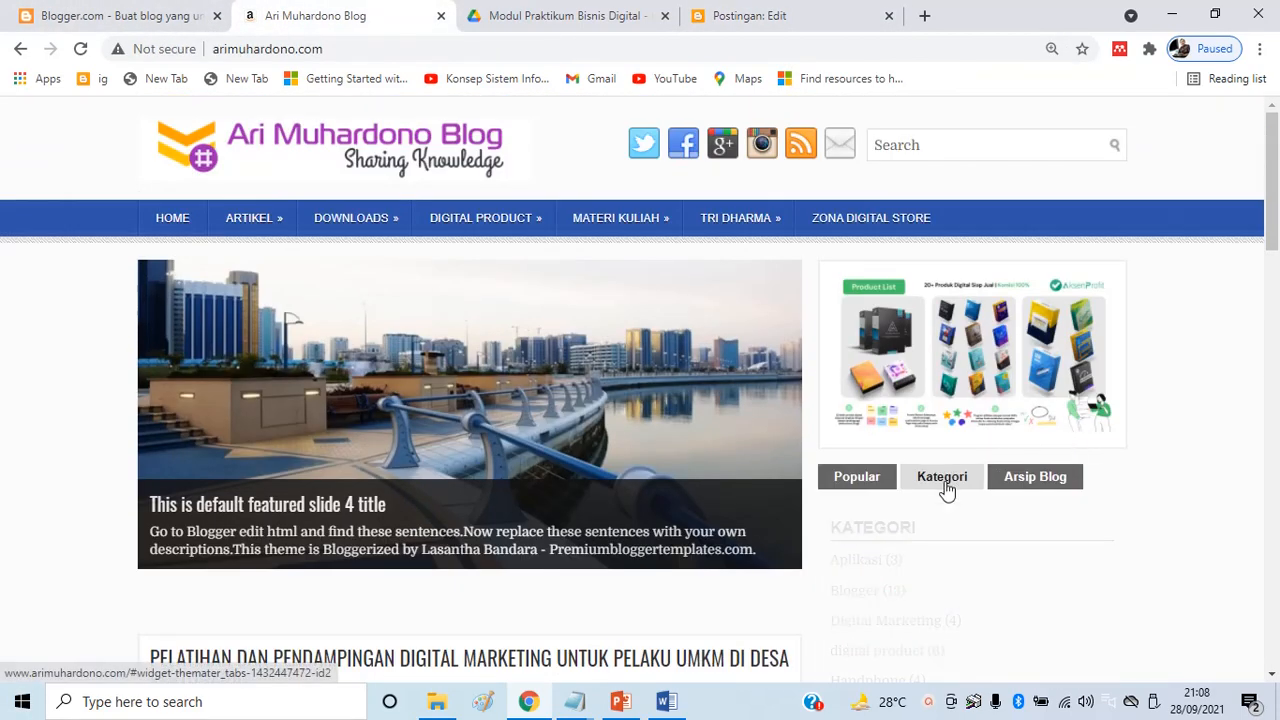
{"action": "scroll", "coordinate": [980, 497], "scroll_direction": "down", "scroll_amount": 3}
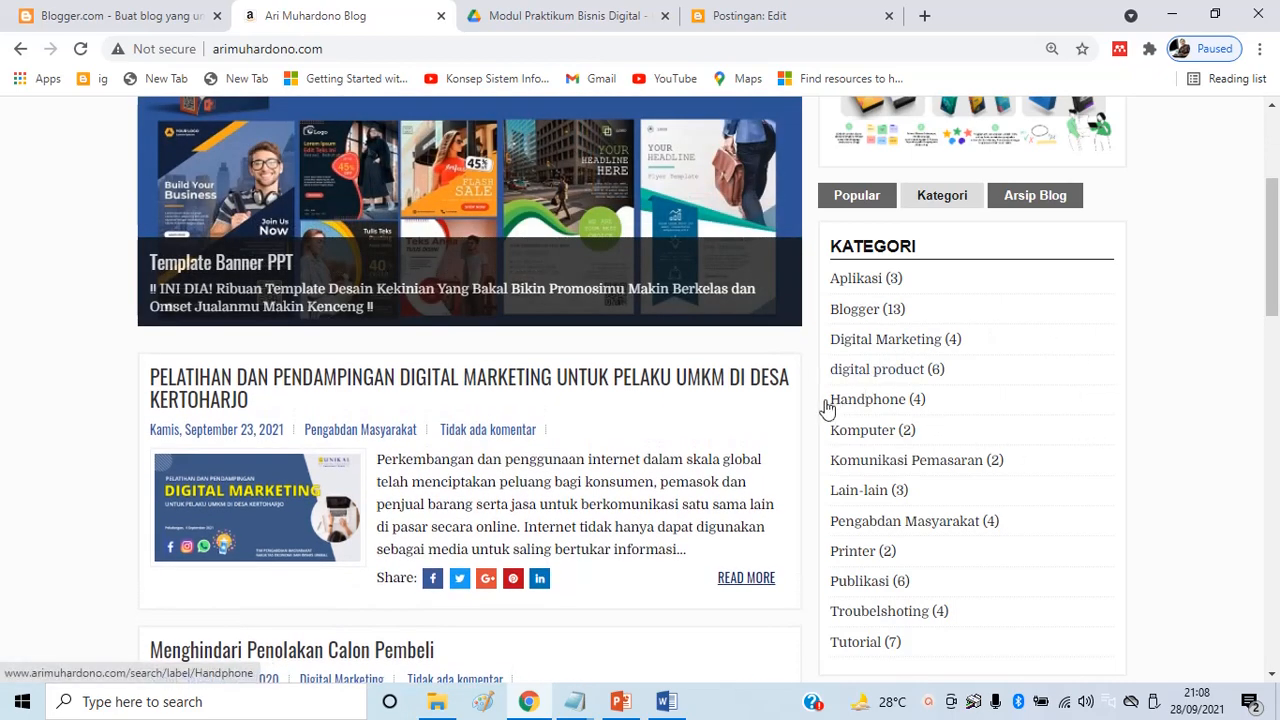
{"action": "left_click", "coordinate": [877, 381]}
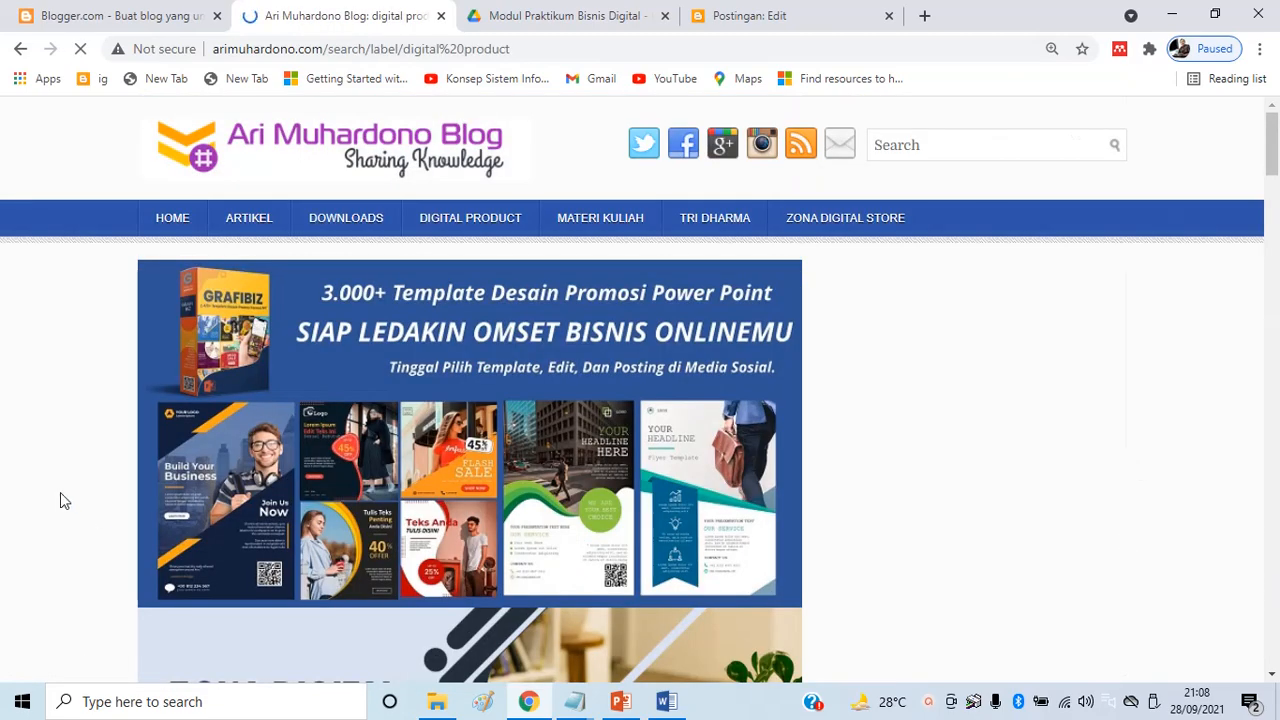
{"action": "scroll", "coordinate": [437, 453], "scroll_direction": "down", "scroll_amount": 13}
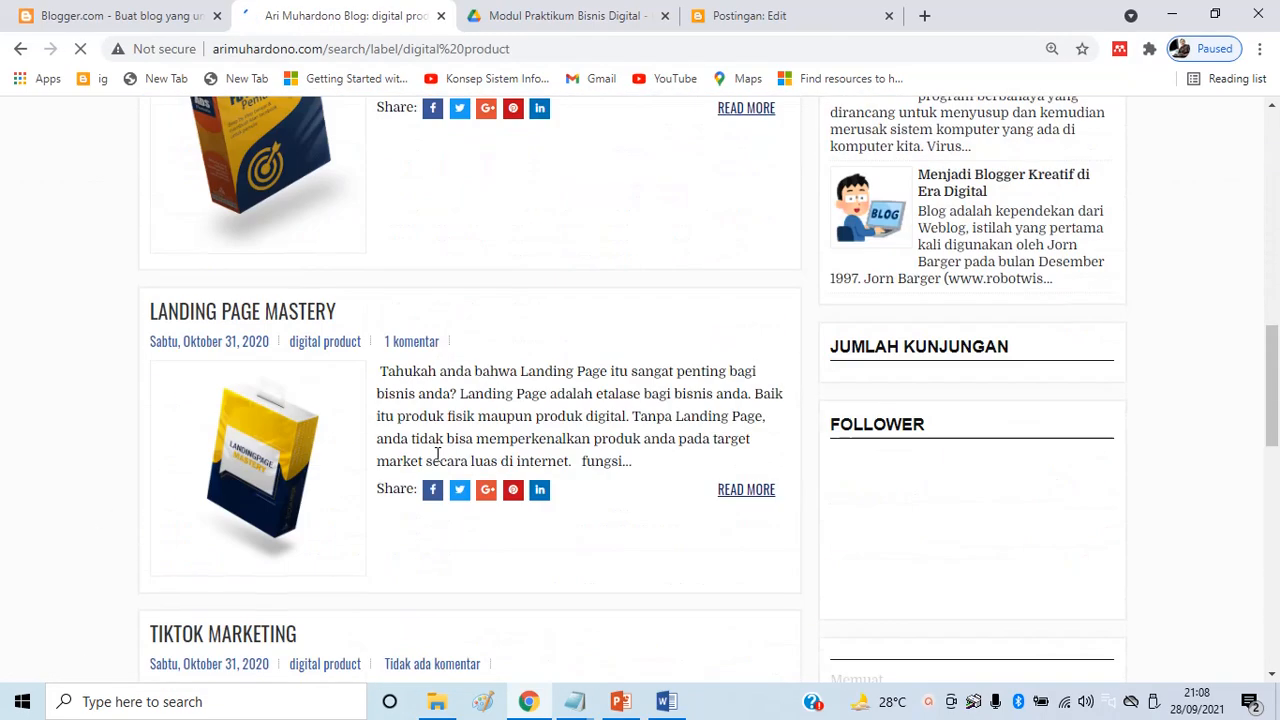
{"action": "scroll", "coordinate": [437, 453], "scroll_direction": "down", "scroll_amount": 10}
{"action": "scroll", "coordinate": [447, 446], "scroll_direction": "up", "scroll_amount": 7}
{"action": "scroll", "coordinate": [503, 399], "scroll_direction": "up", "scroll_amount": 3}
{"action": "key", "text": "alt+Tab"}
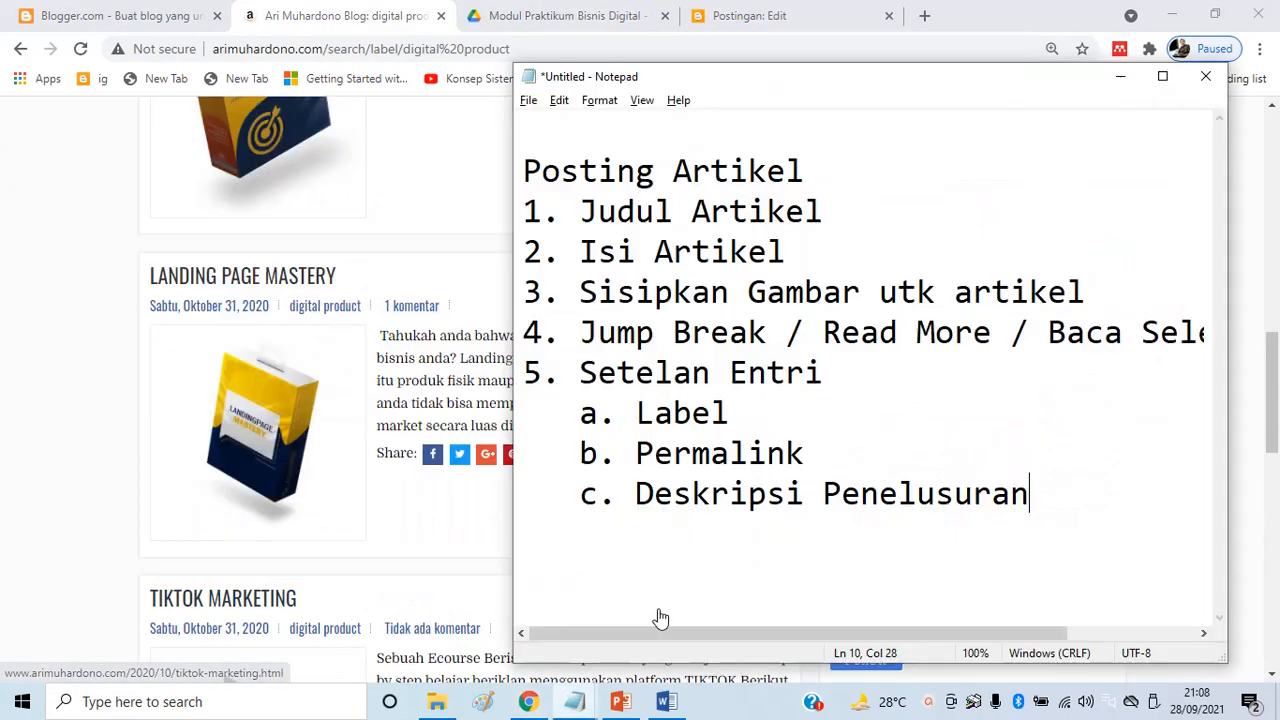
Open the 1. Artikel folder and preview each of the four Word article documents
{"action": "left_click", "coordinate": [437, 702]}
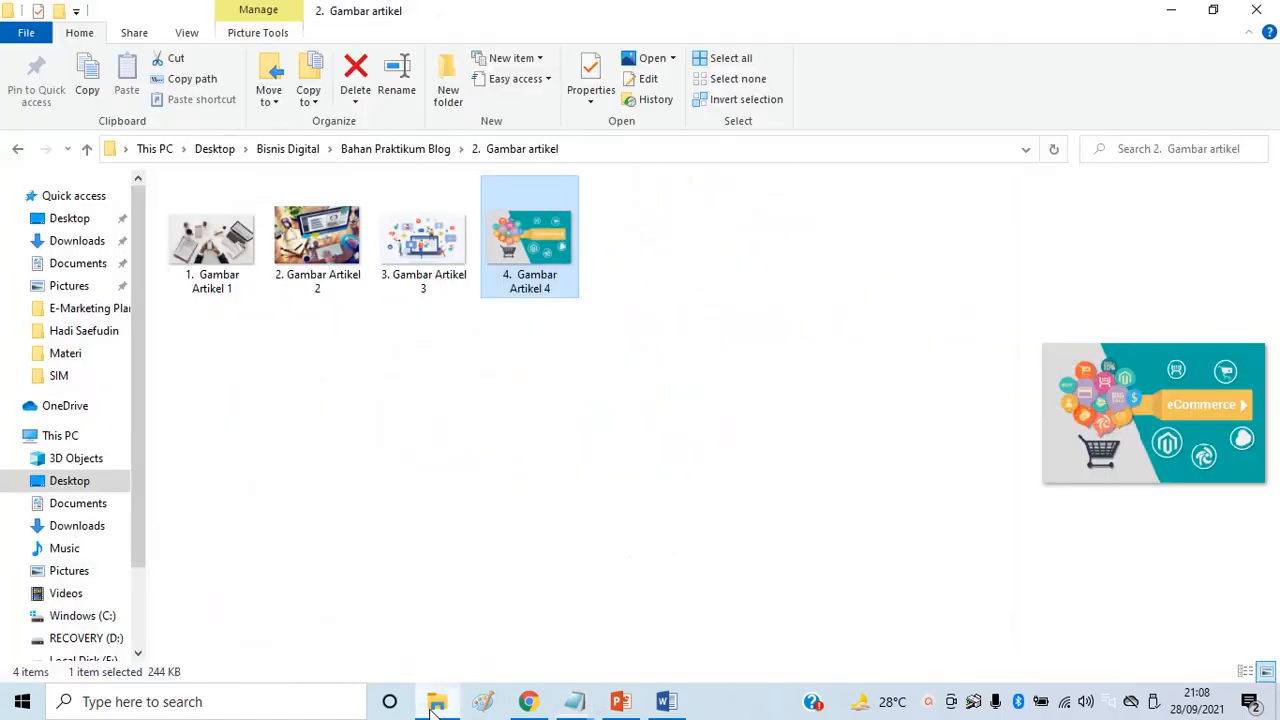
{"action": "left_click", "coordinate": [392, 150]}
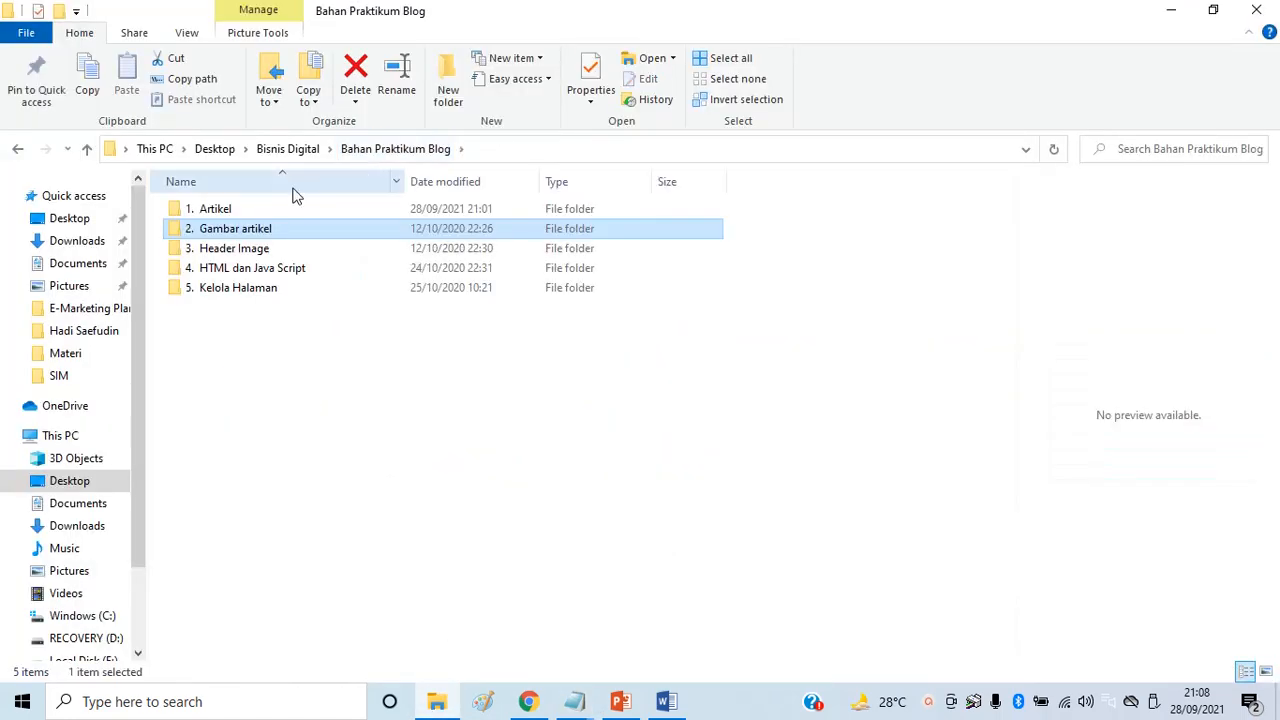
{"action": "double_click", "coordinate": [230, 212]}
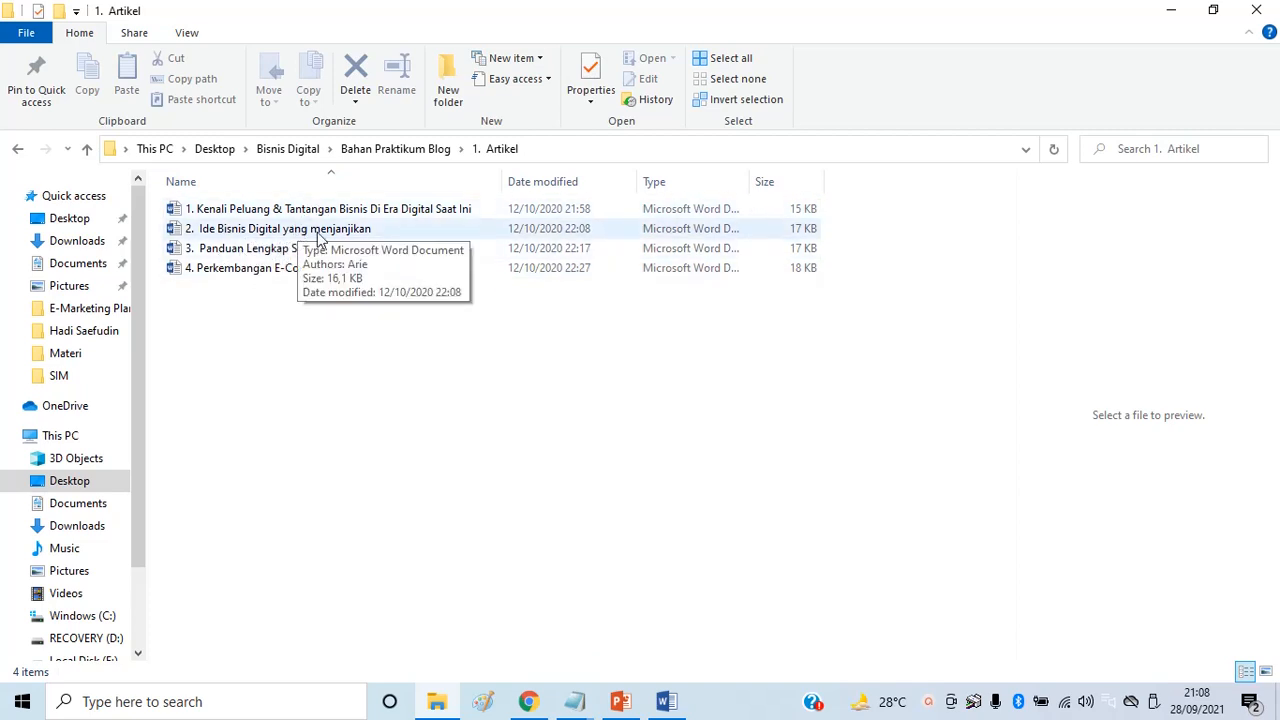
{"action": "left_click", "coordinate": [226, 210]}
{"action": "left_click", "coordinate": [238, 230]}
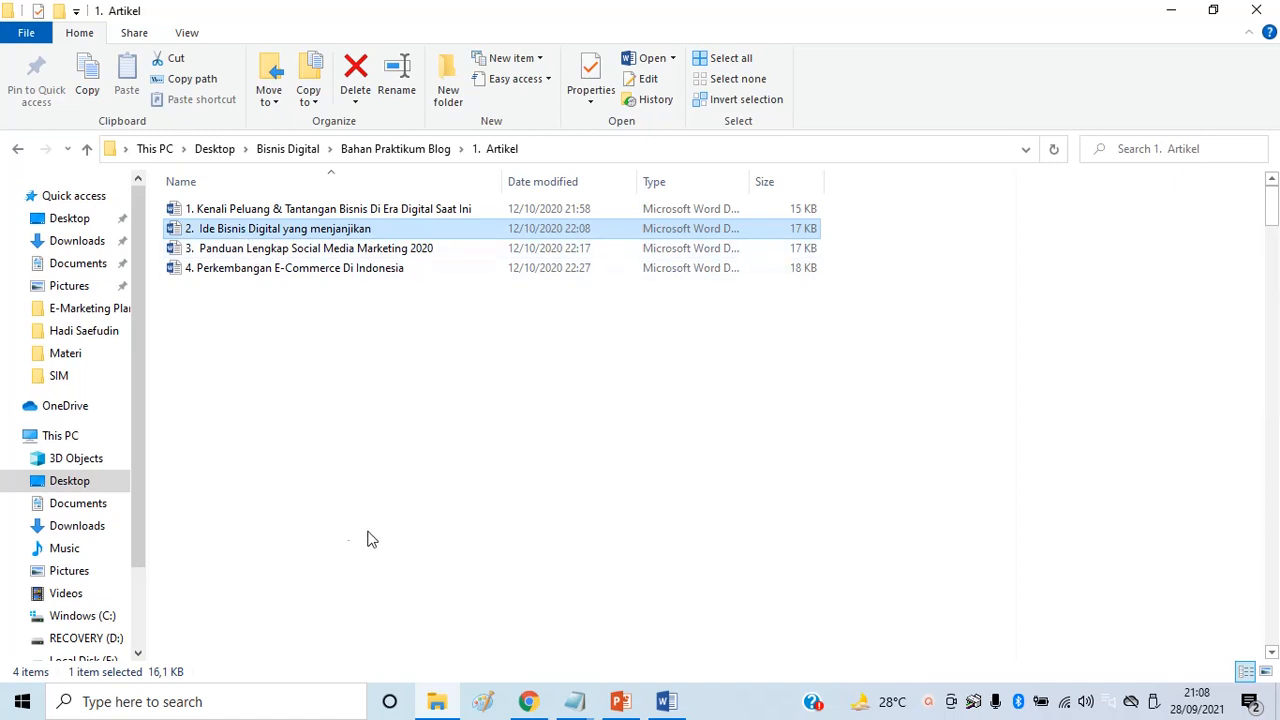
{"action": "left_click", "coordinate": [252, 251]}
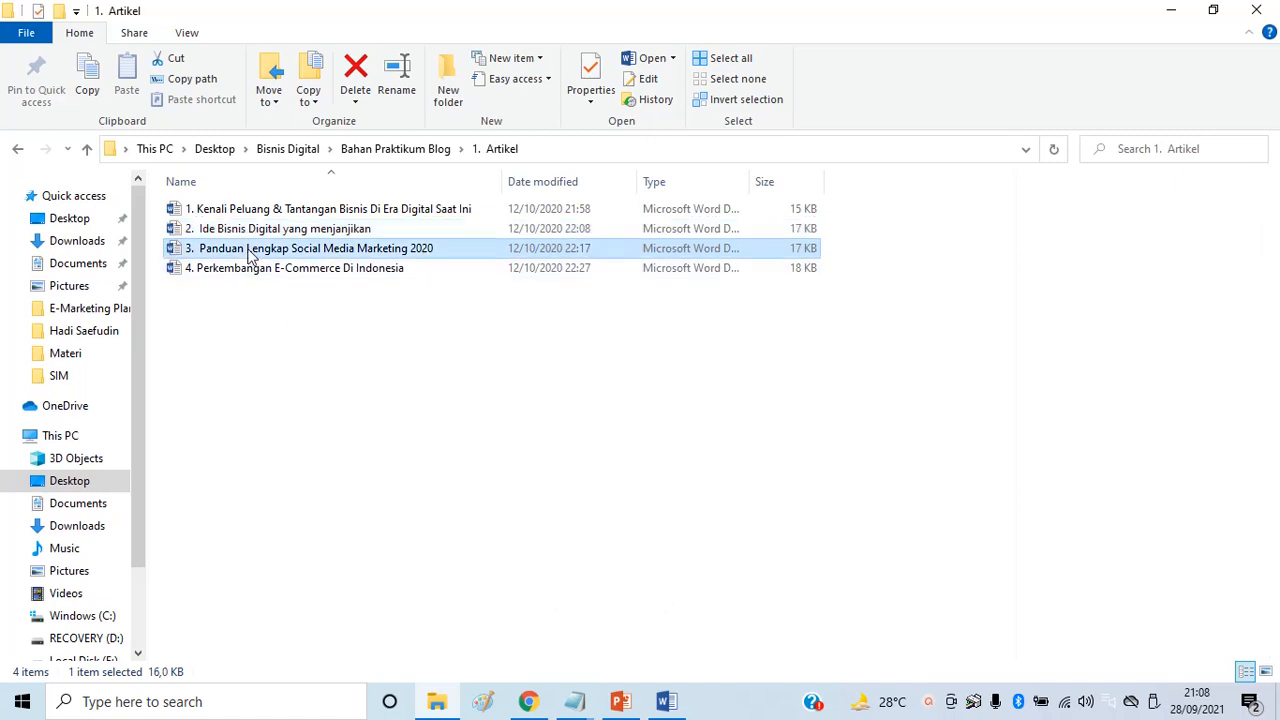
{"action": "left_click", "coordinate": [247, 270]}
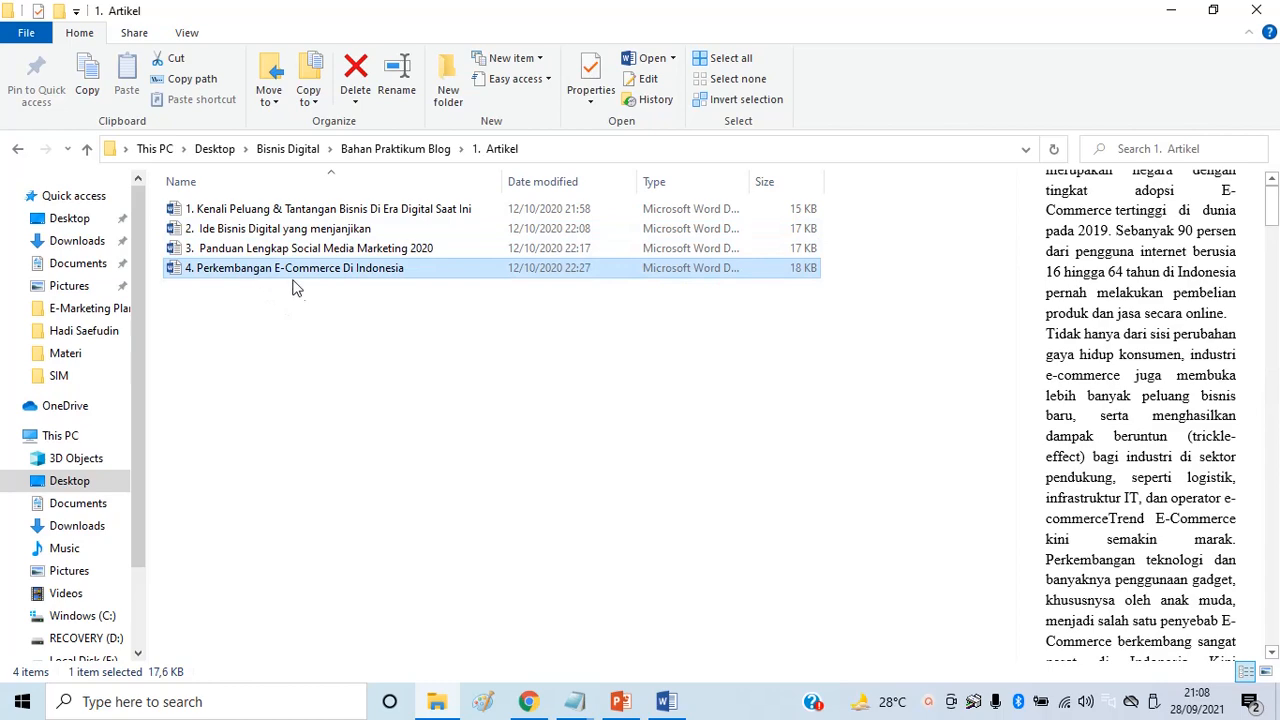
{"action": "left_click", "coordinate": [333, 257]}
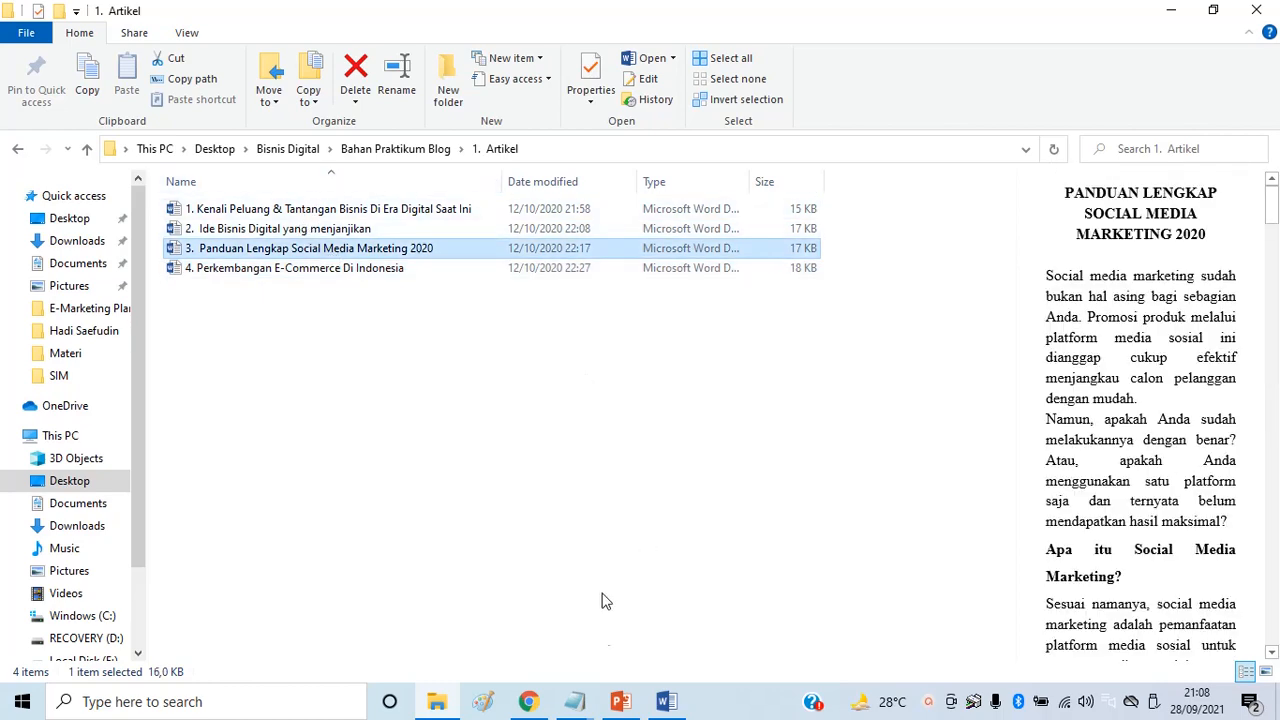
{"action": "left_click", "coordinate": [585, 700]}
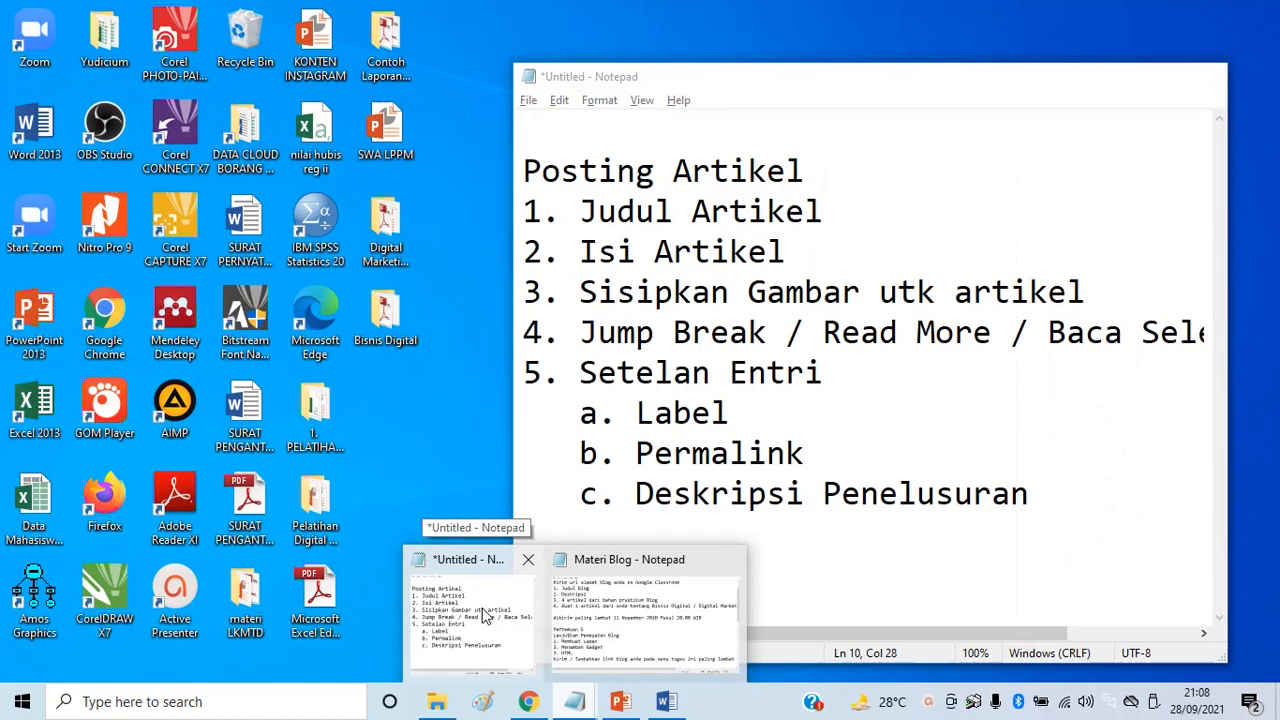
Under 'a. Label', note the line '- Artikel 1 dan 2 --> Label Peluang Bisnis'
{"action": "left_click", "coordinate": [484, 614]}
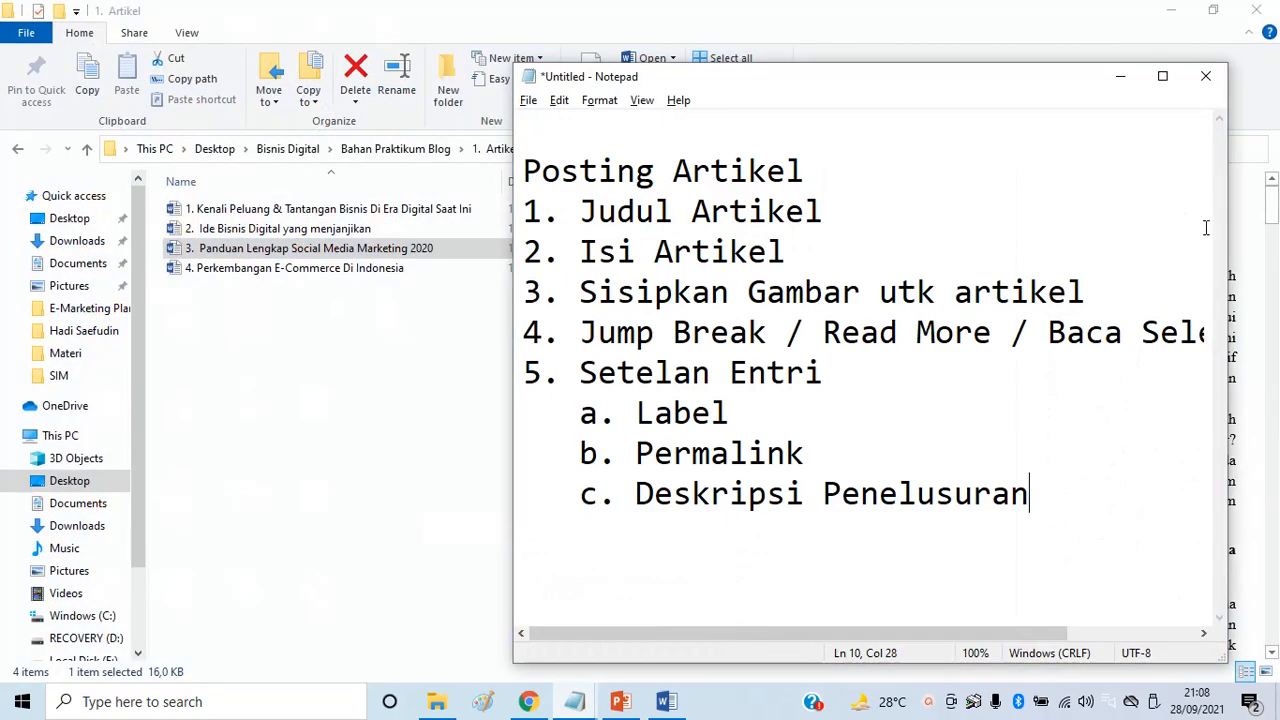
{"action": "left_click", "coordinate": [1161, 75]}
{"action": "left_click", "coordinate": [443, 346]}
{"action": "key", "text": "Return"}
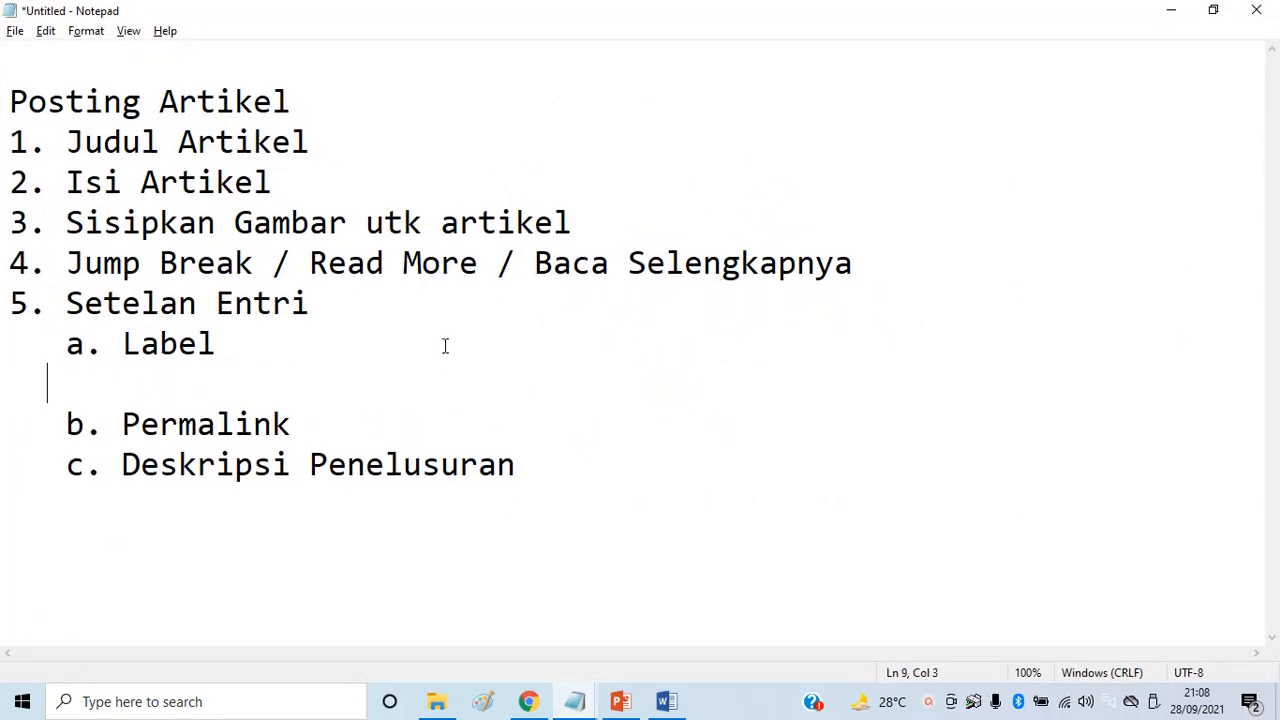
{"action": "type", "text": "- Arit"}
{"action": "key", "text": "BackSpace"}
{"action": "key", "text": "BackSpace"}
{"action": "type", "text": "tikel 1 dan 2 "}
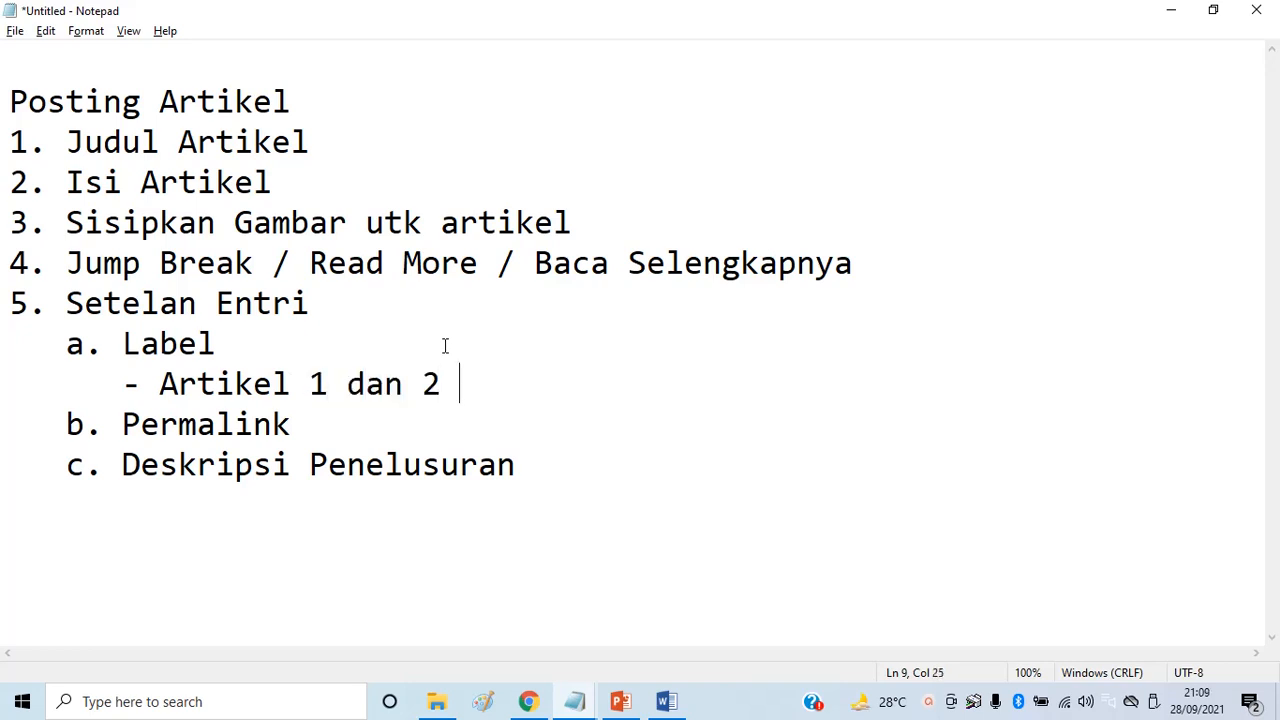
{"action": "type", "text": "--> La"}
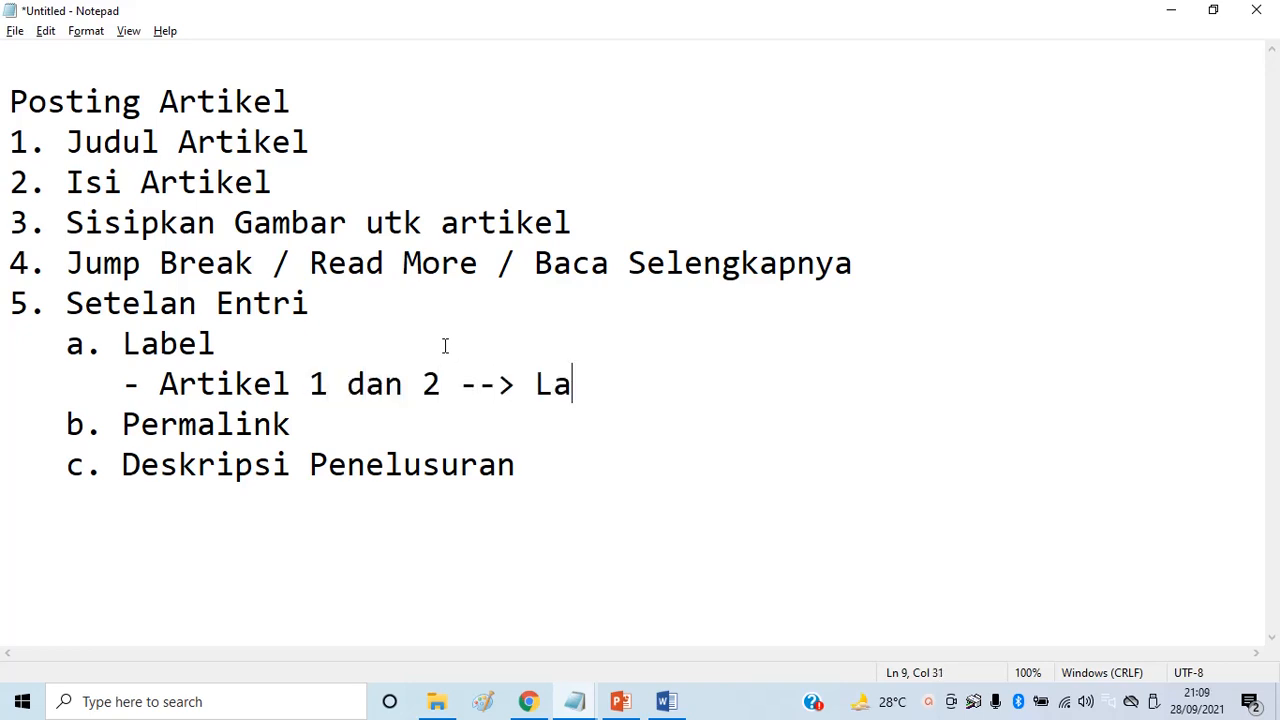
{"action": "type", "text": "bel"}
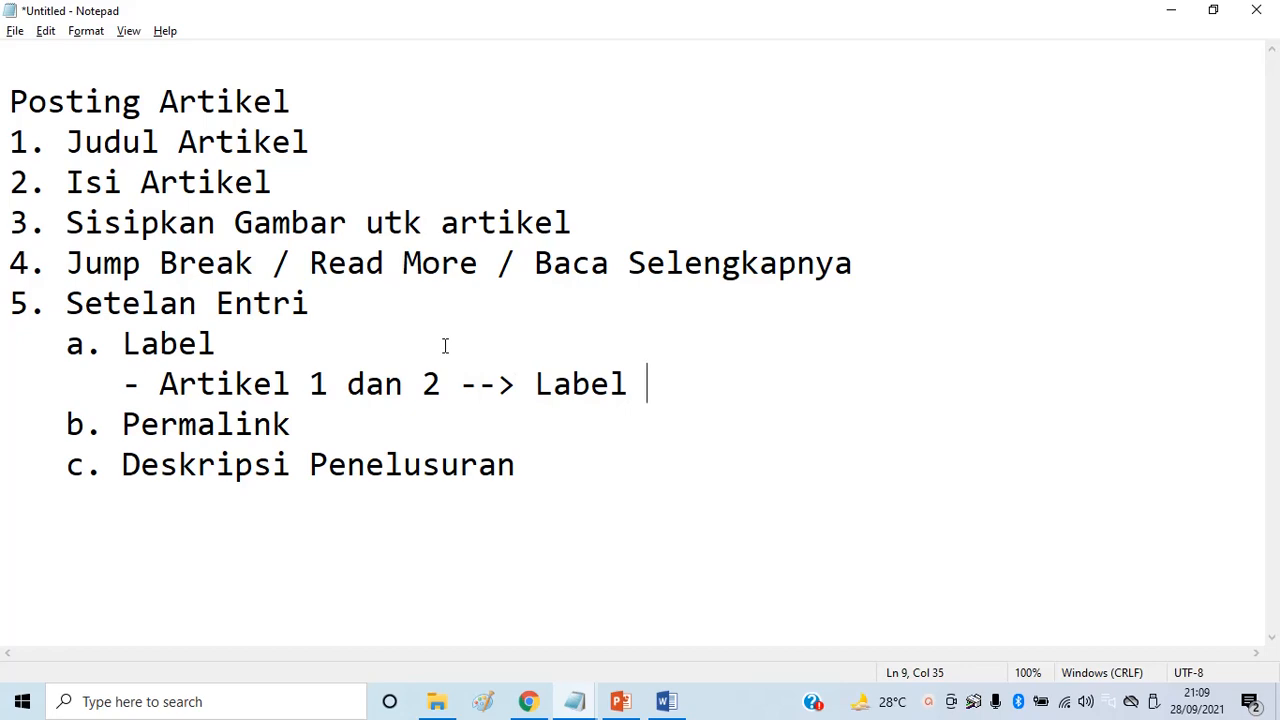
{"action": "key", "text": "alt+Tab"}
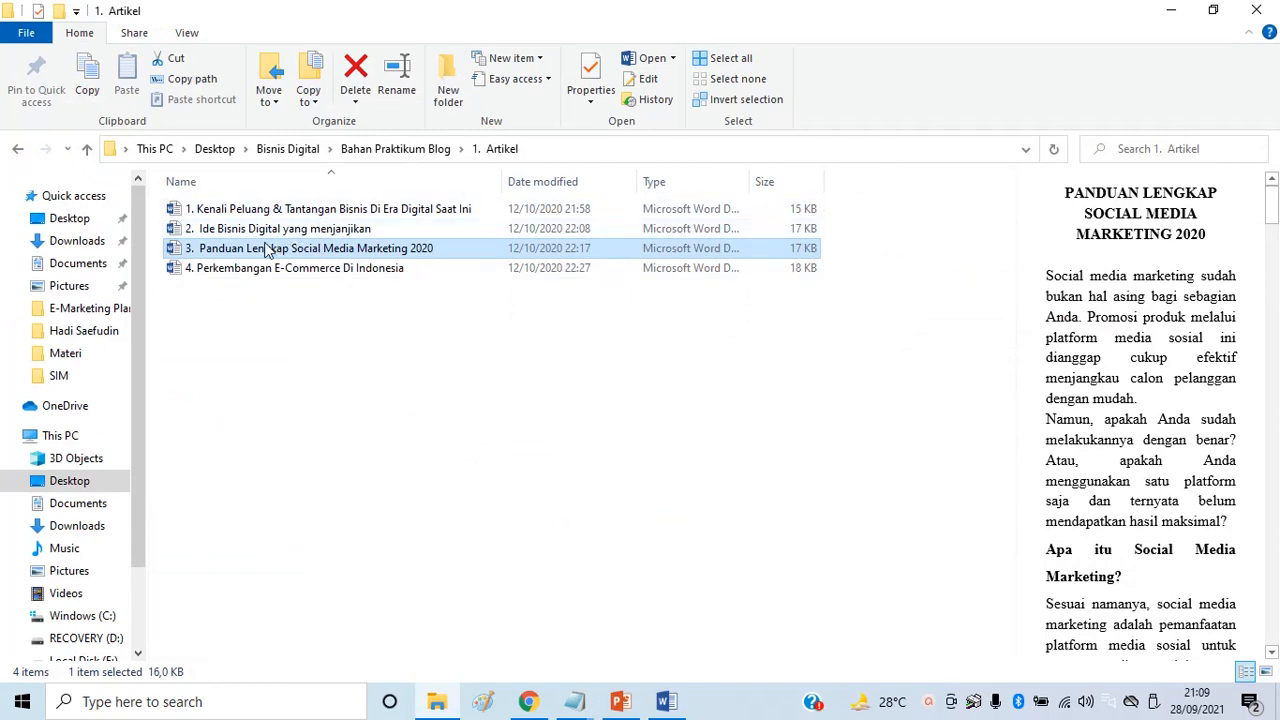
{"action": "key", "text": "alt+Tab"}
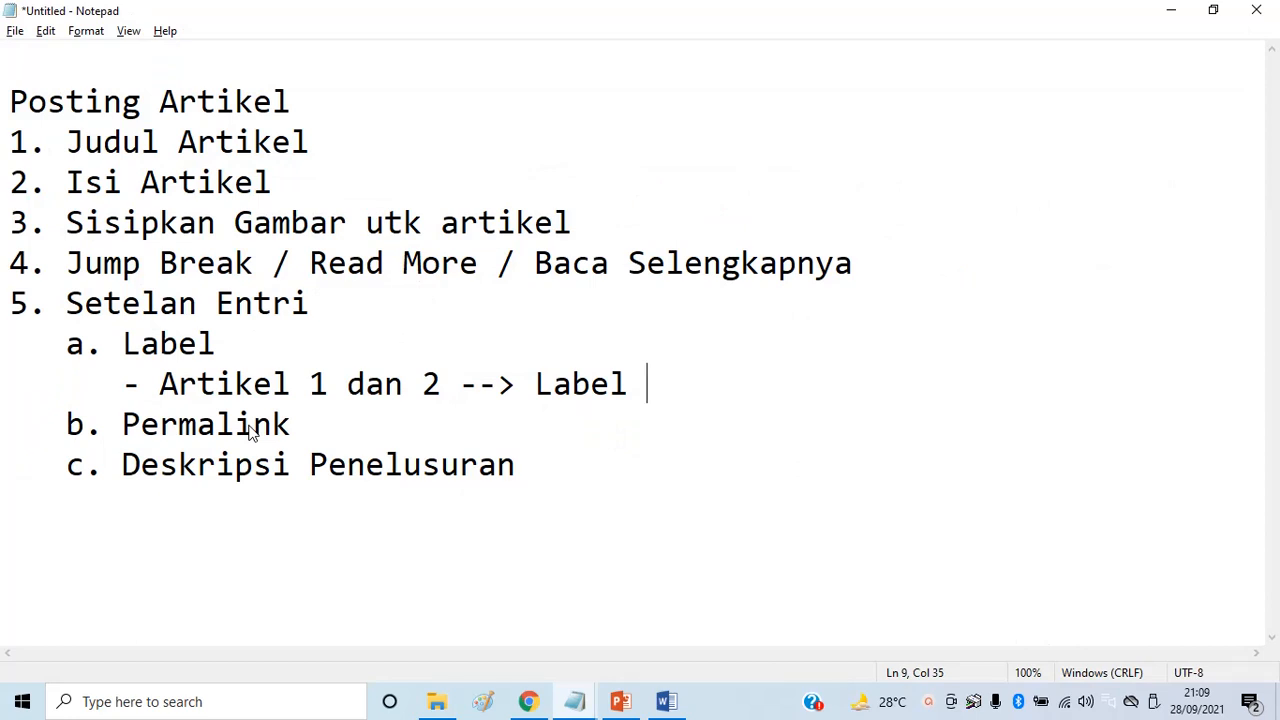
{"action": "type", "text": "Peluang Bisnis"}
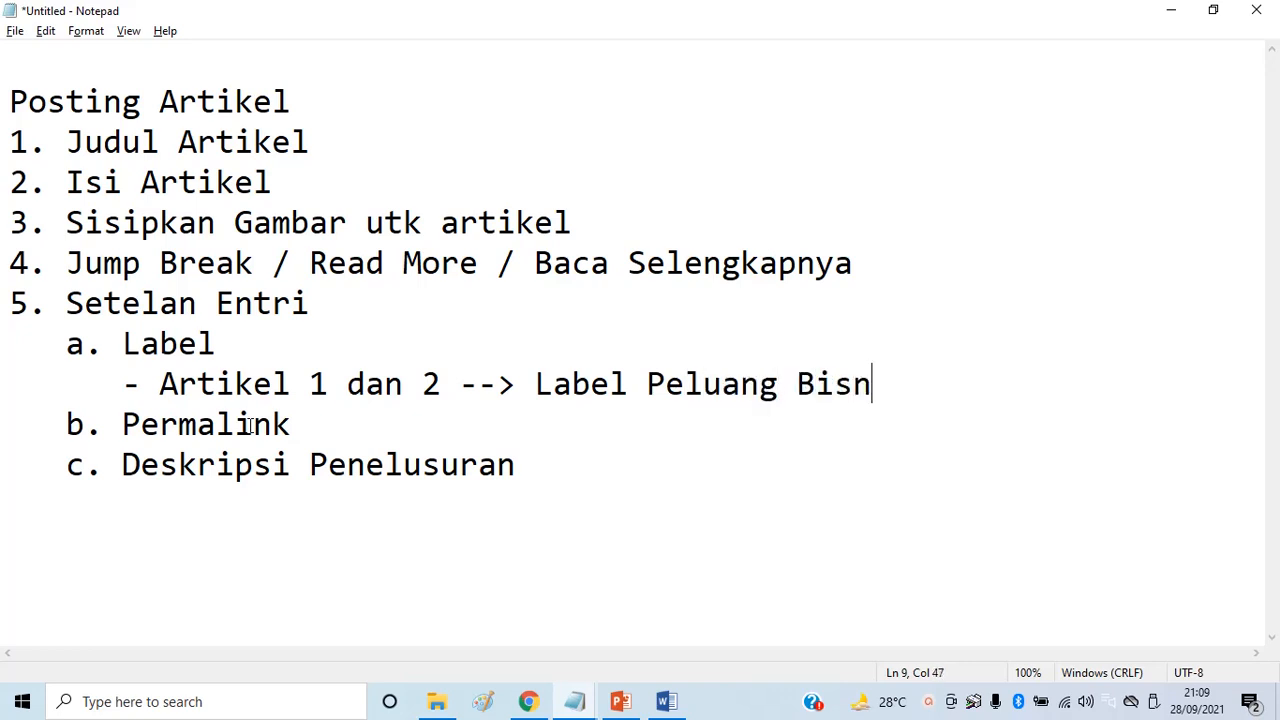
Add the line '- Artikel 3 dan 4 --> Label Info Bisnis' below it
{"action": "key", "text": "Return"}
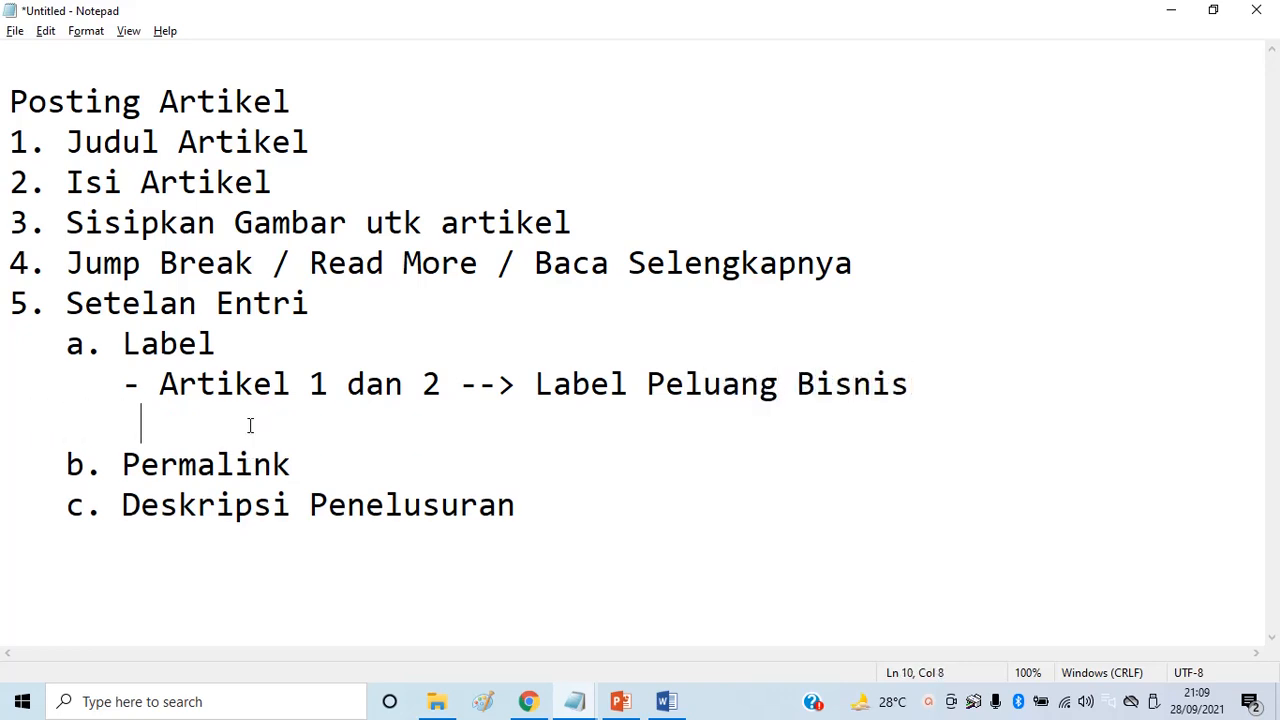
{"action": "type", "text": "- Art"}
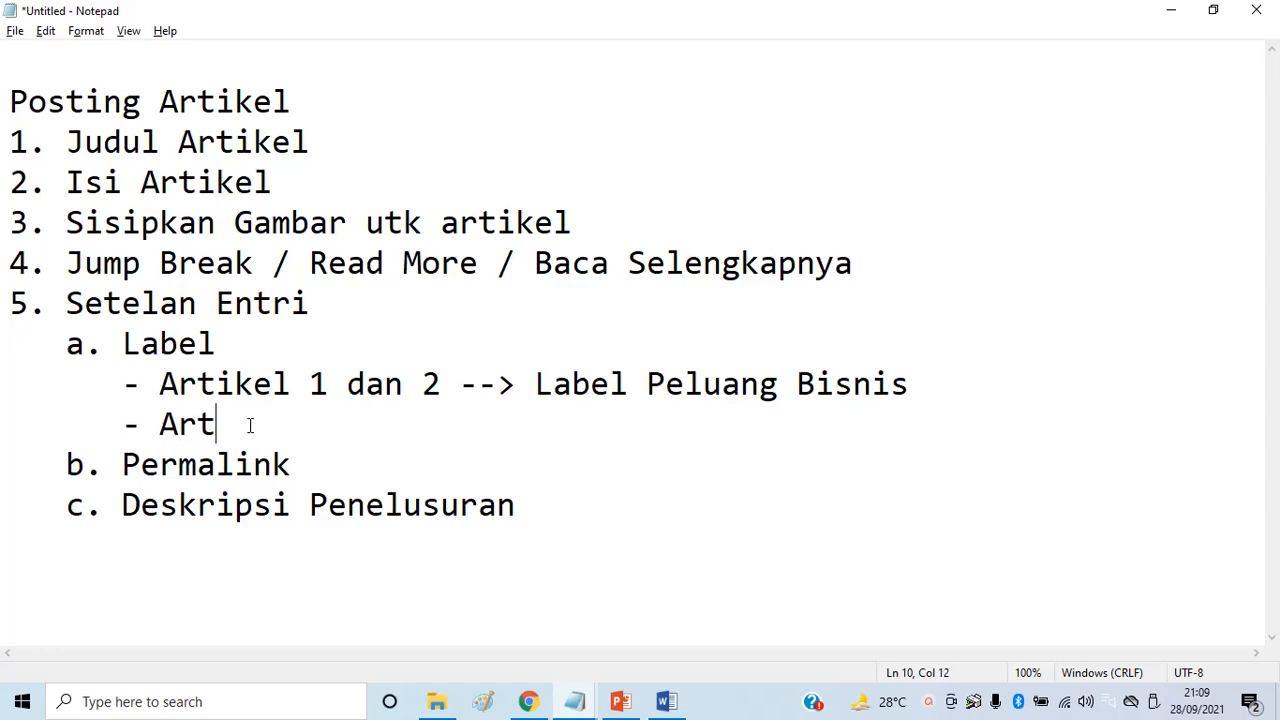
{"action": "type", "text": "ikel 3 dan "}
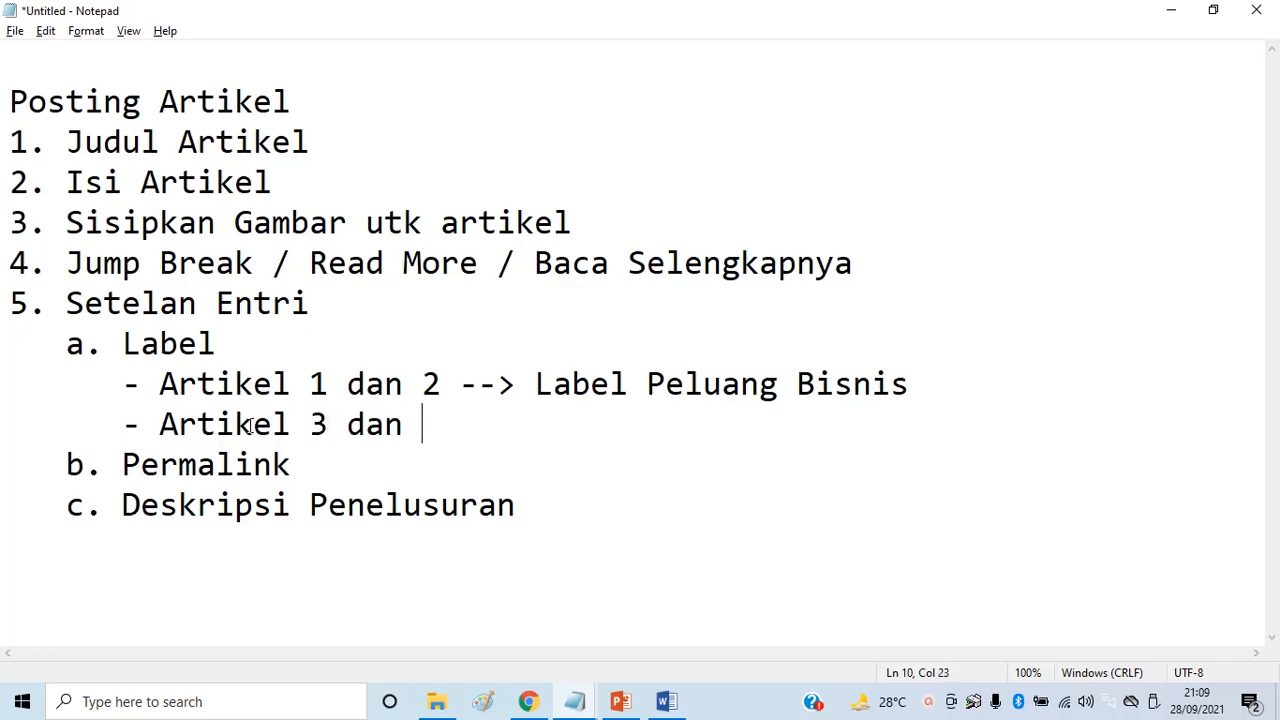
{"action": "type", "text": "4 --> Lb"}
{"action": "key", "text": "BackSpace"}
{"action": "type", "text": "a"}
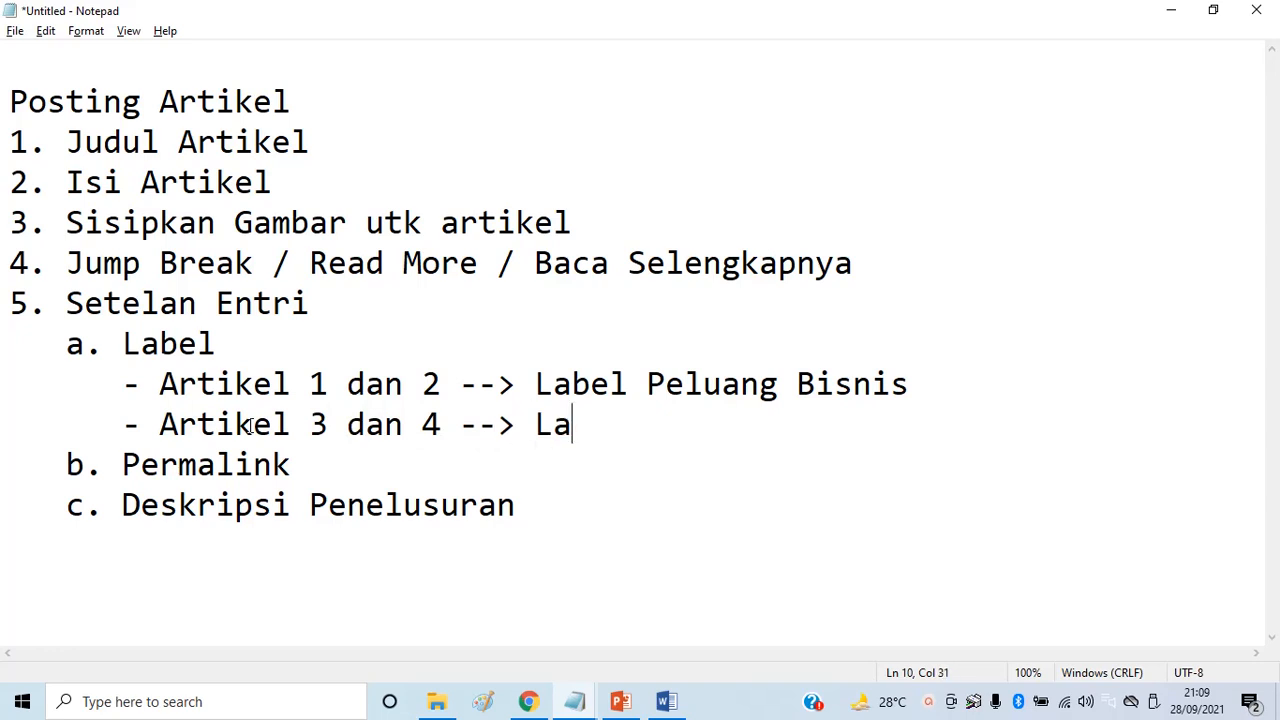
{"action": "type", "text": "bel Info Bisnis"}
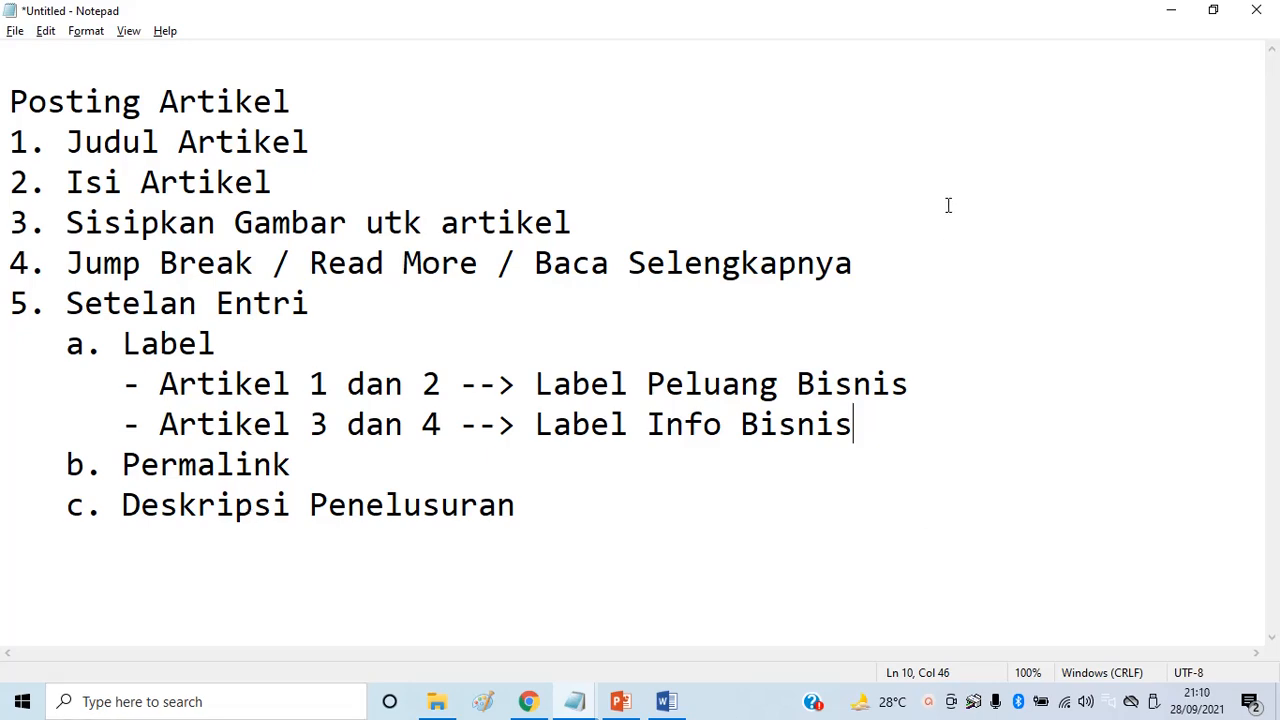
{"action": "key", "text": "alt+Tab"}
{"action": "key", "text": "alt+Tab"}
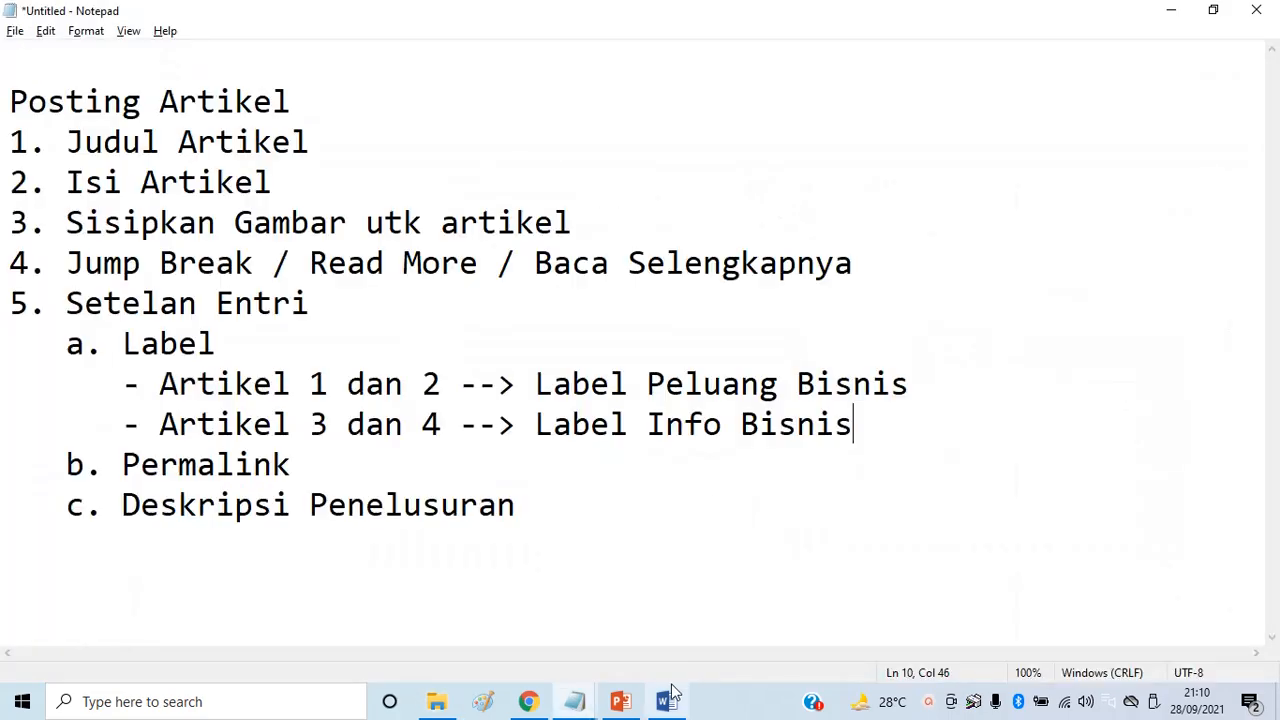
Label the post 'Peluang Bisnis' in the editor and expand the Dipublikasikan pada settings
{"action": "left_click", "coordinate": [528, 701]}
{"action": "scroll", "coordinate": [630, 597], "scroll_direction": "up", "scroll_amount": 5}
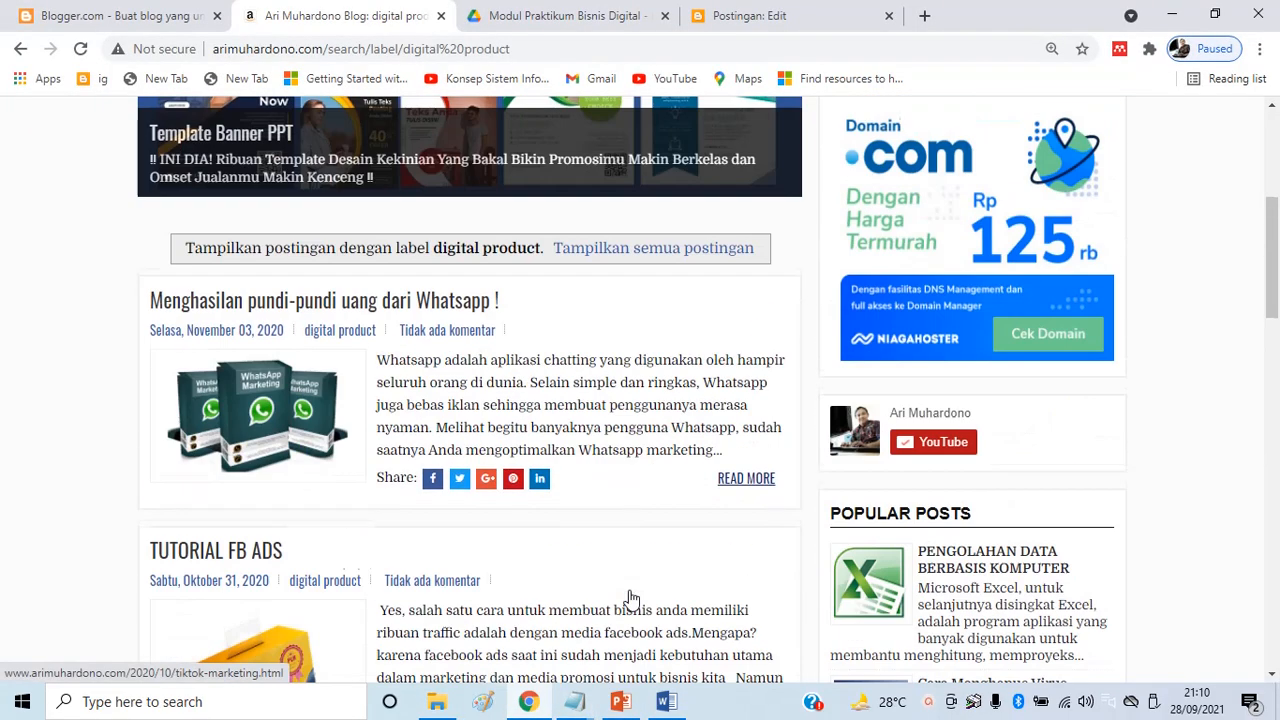
{"action": "scroll", "coordinate": [630, 597], "scroll_direction": "up", "scroll_amount": 4}
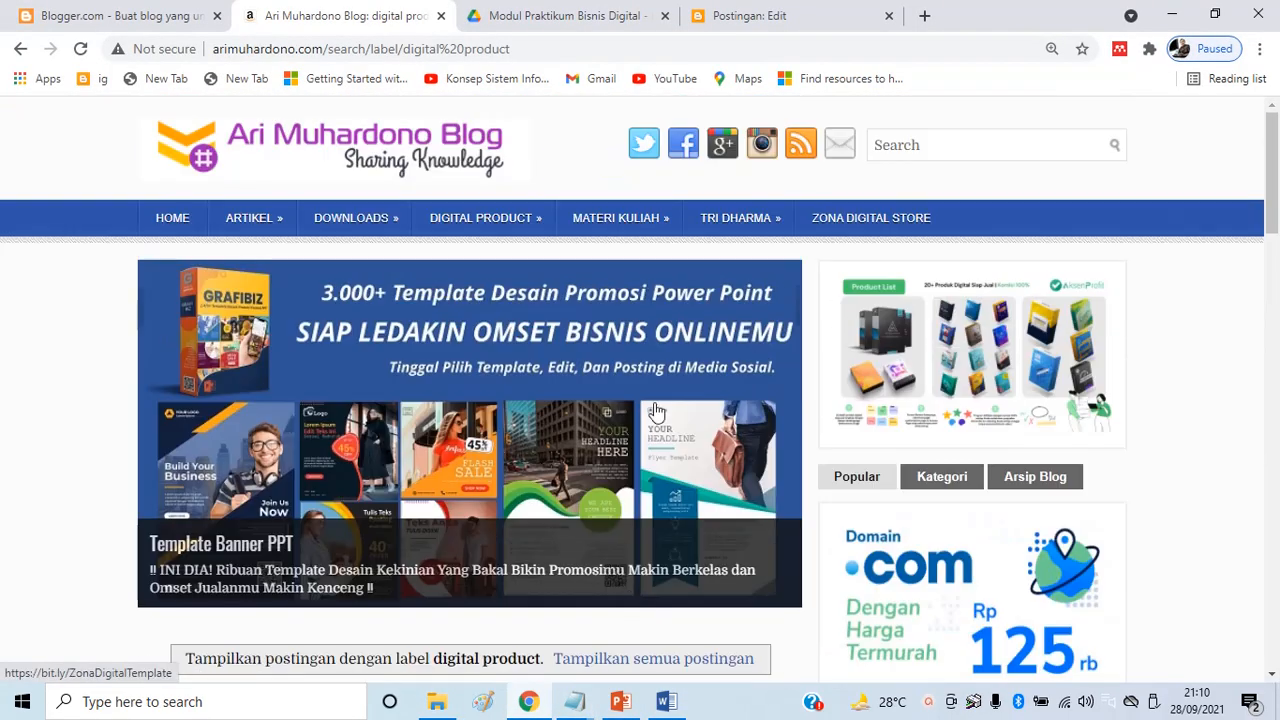
{"action": "left_click", "coordinate": [775, 20]}
{"action": "left_click", "coordinate": [1116, 342]}
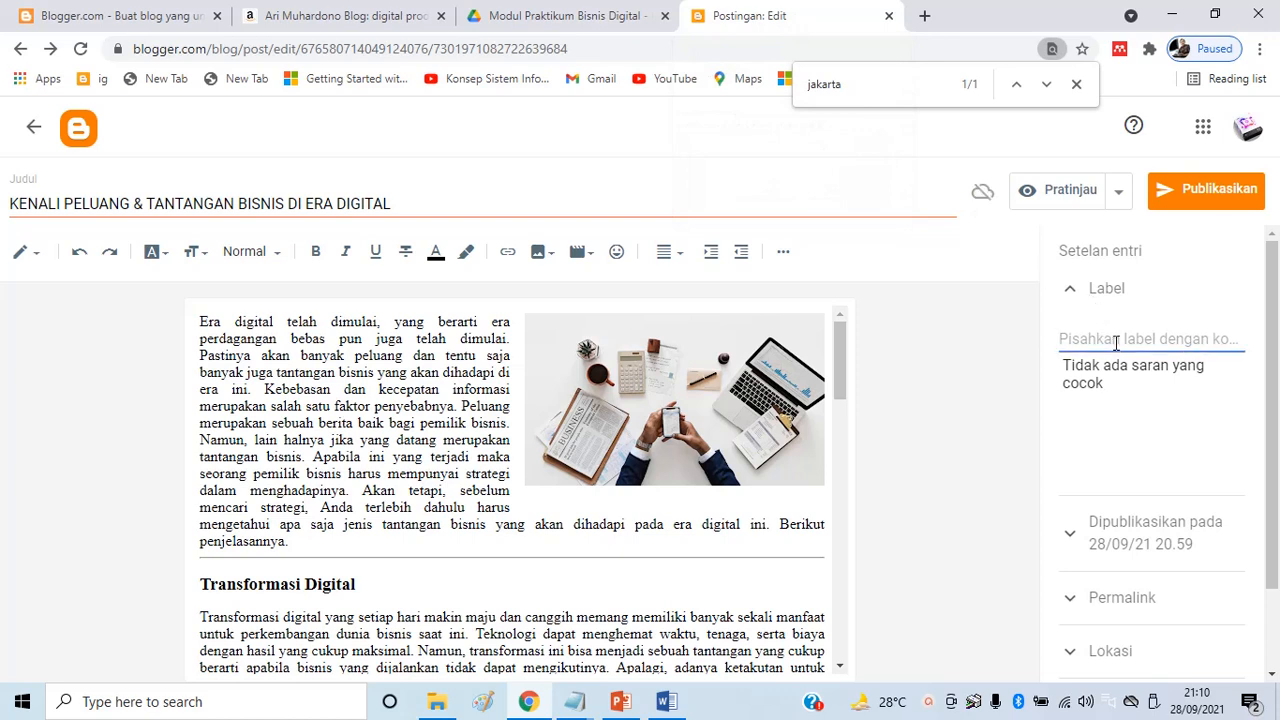
{"action": "type", "text": "Peluang"}
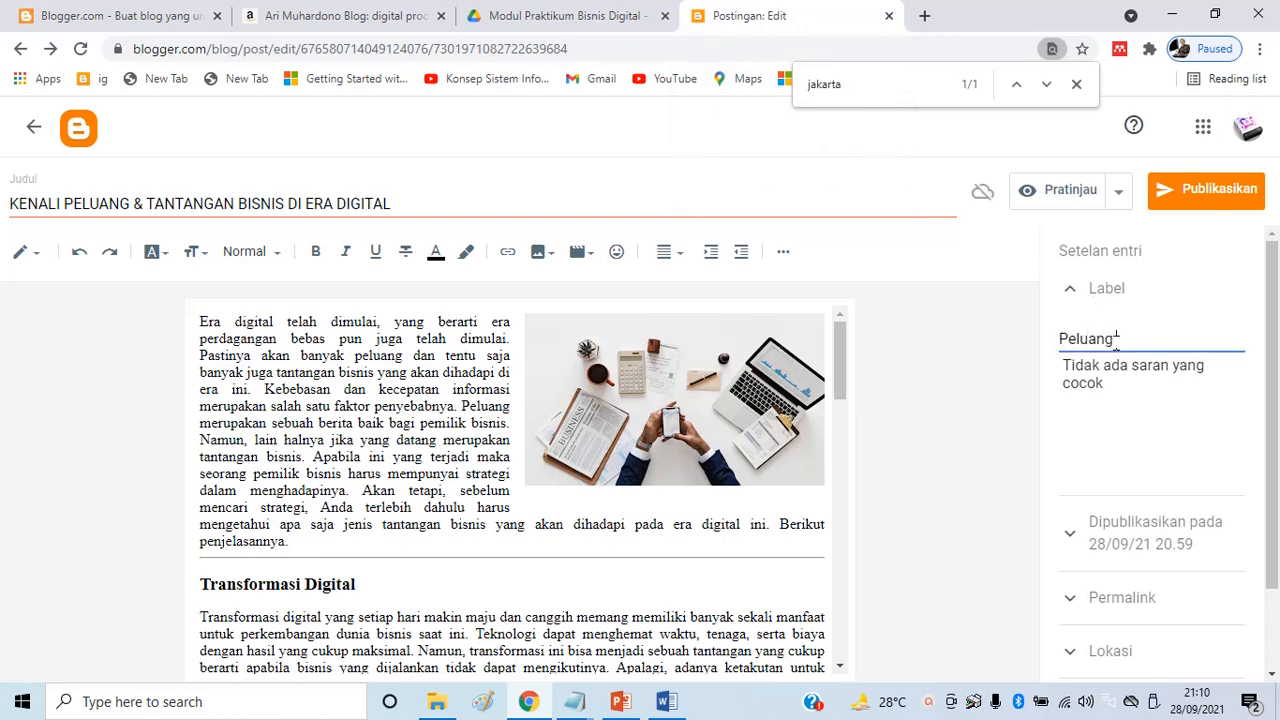
{"action": "type", "text": " Bisnis"}
{"action": "scroll", "coordinate": [1148, 477], "scroll_direction": "down", "scroll_amount": 1}
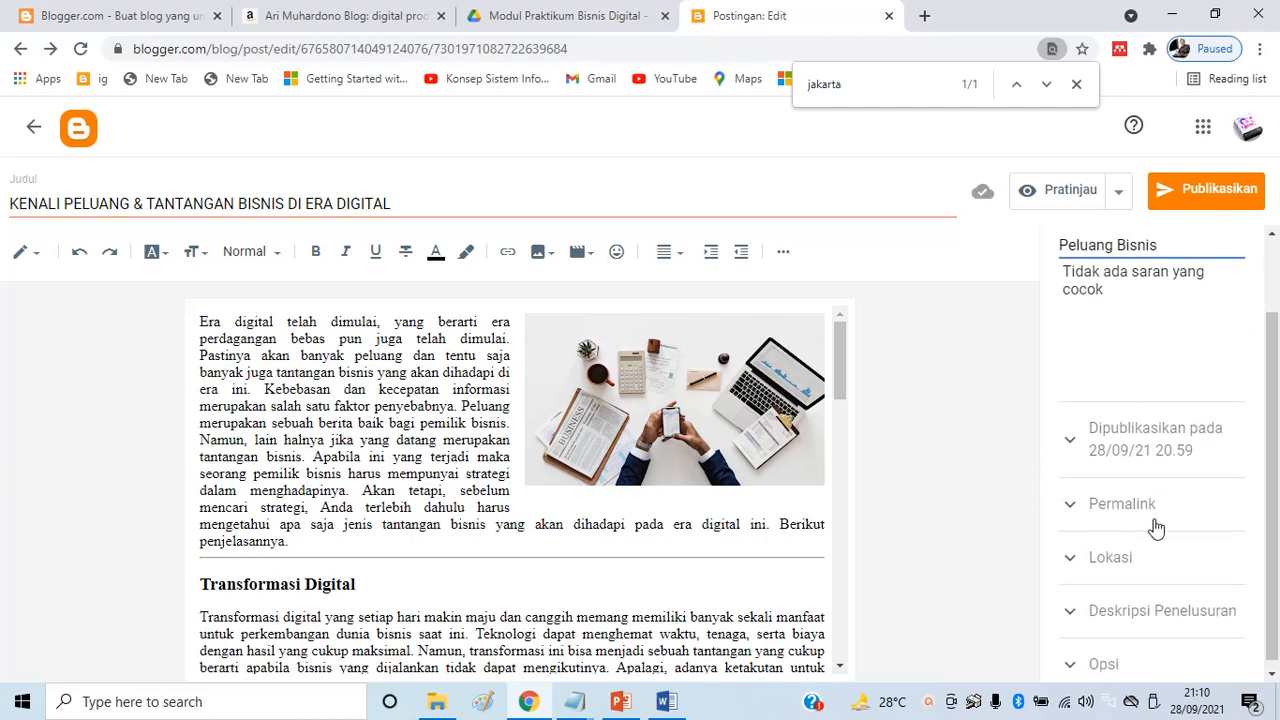
{"action": "scroll", "coordinate": [1150, 505], "scroll_direction": "up", "scroll_amount": 1}
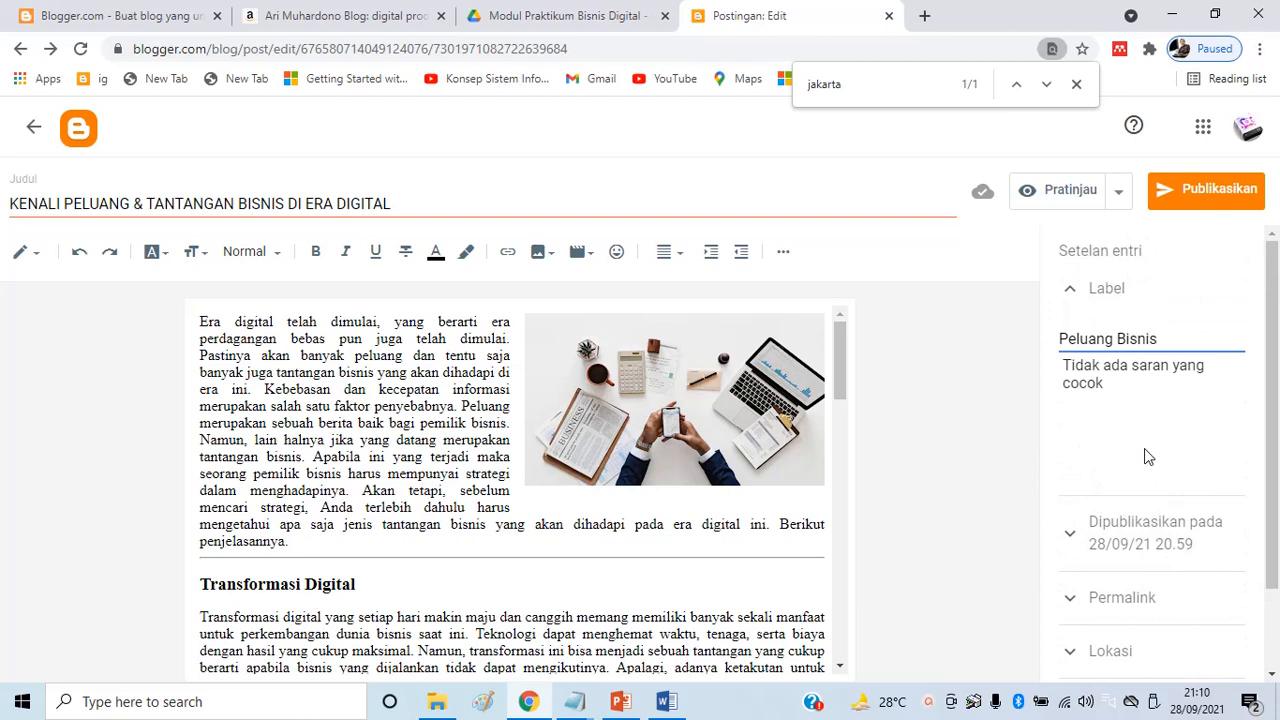
{"action": "scroll", "coordinate": [1146, 452], "scroll_direction": "down", "scroll_amount": 1}
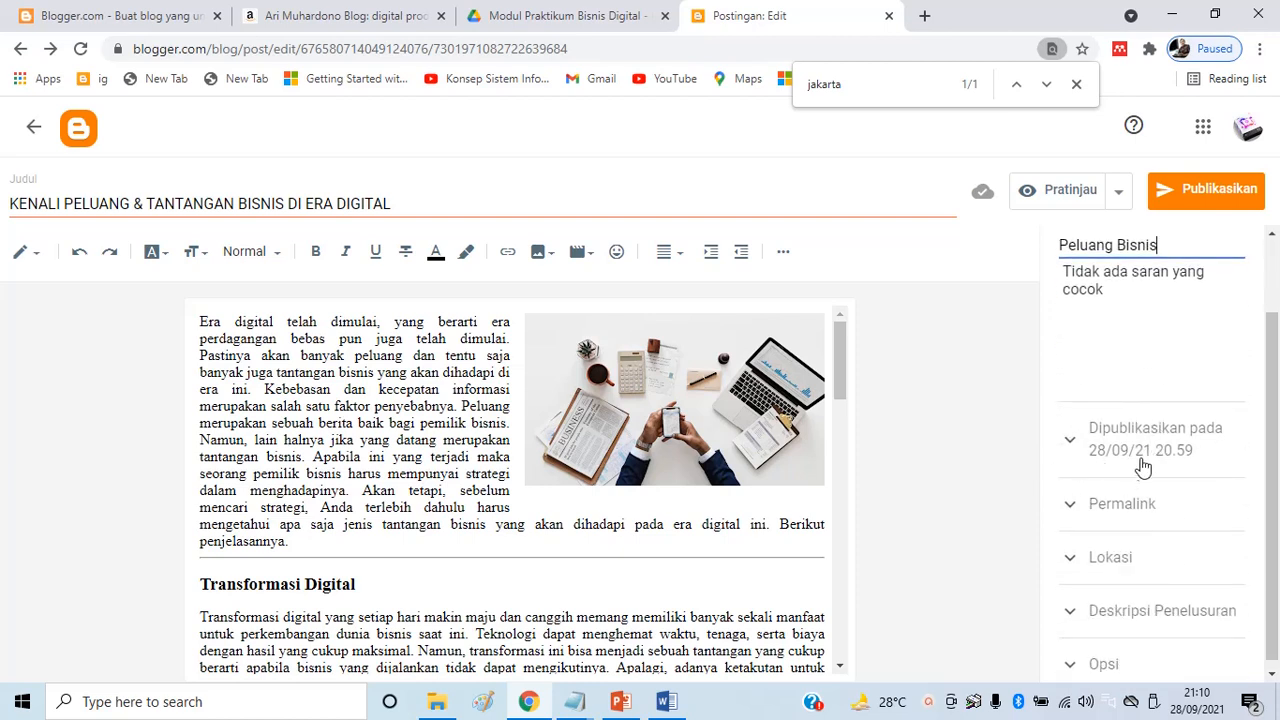
{"action": "left_click", "coordinate": [1072, 446]}
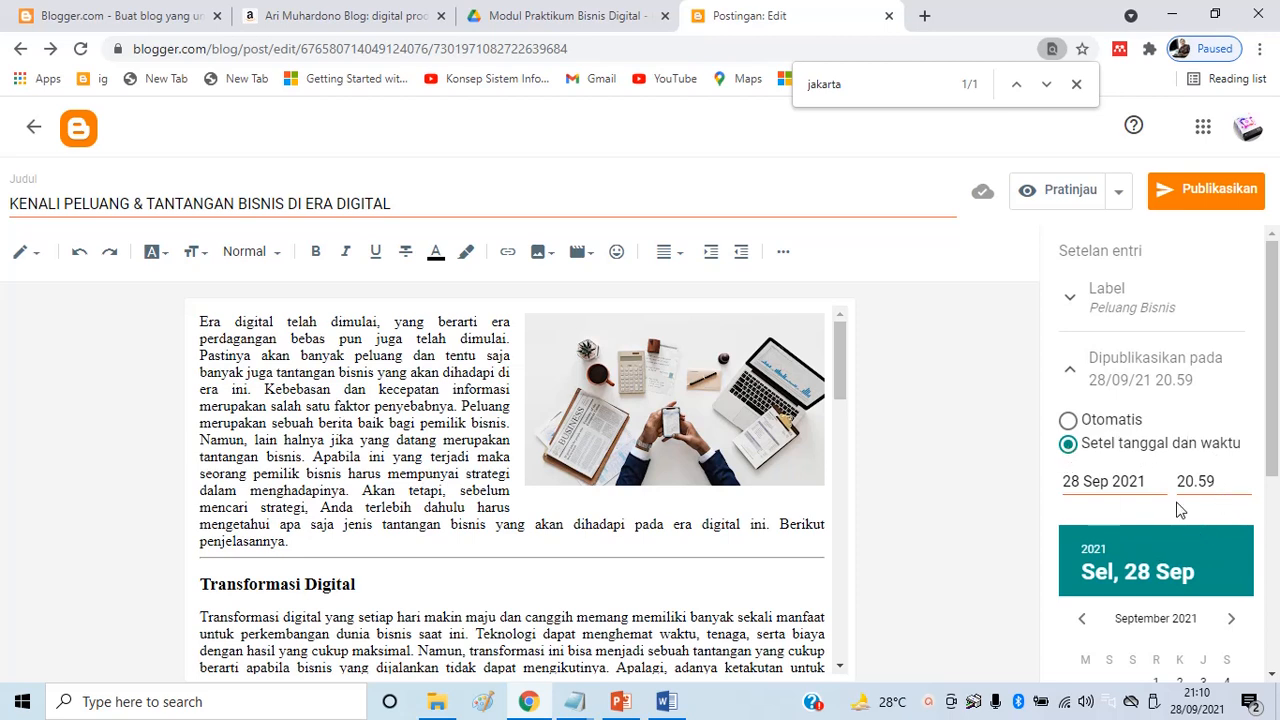
Set the publish time to Otomatis and inspect the post's permalink URL
{"action": "left_click", "coordinate": [1068, 421]}
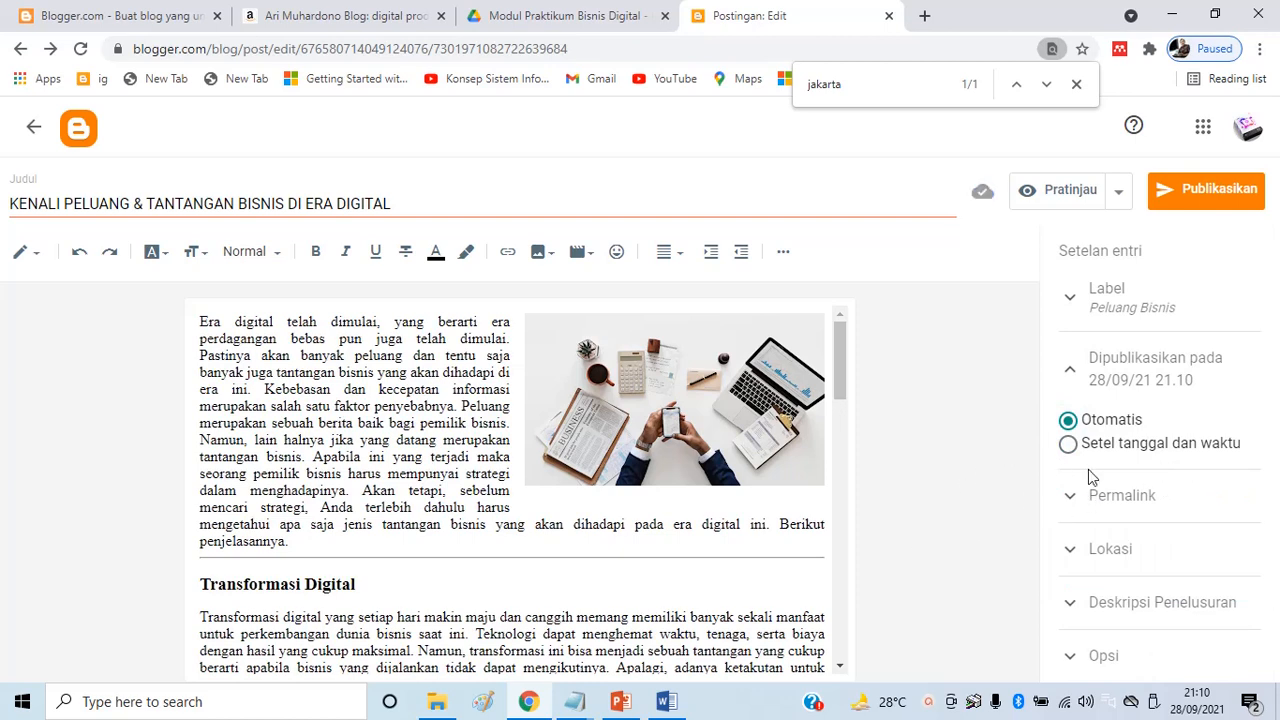
{"action": "left_click", "coordinate": [1072, 499]}
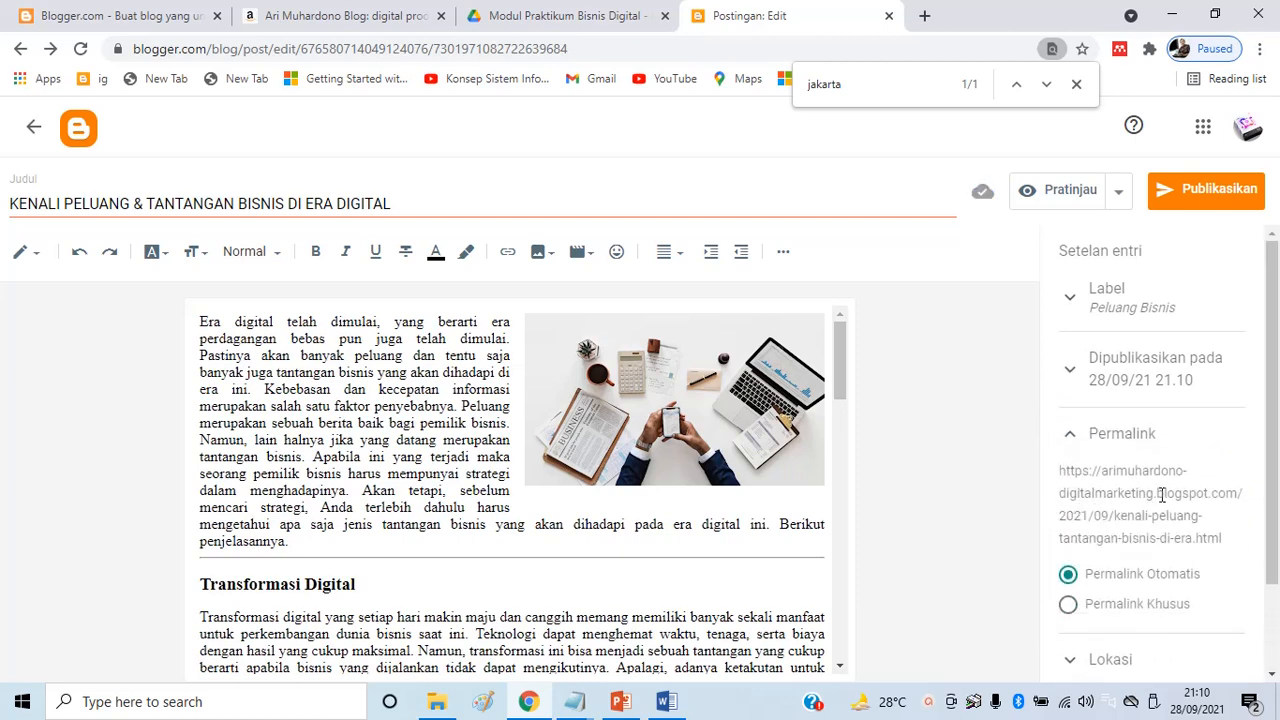
{"action": "left_click_drag", "start_coordinate": [1063, 474], "coordinate": [1240, 543]}
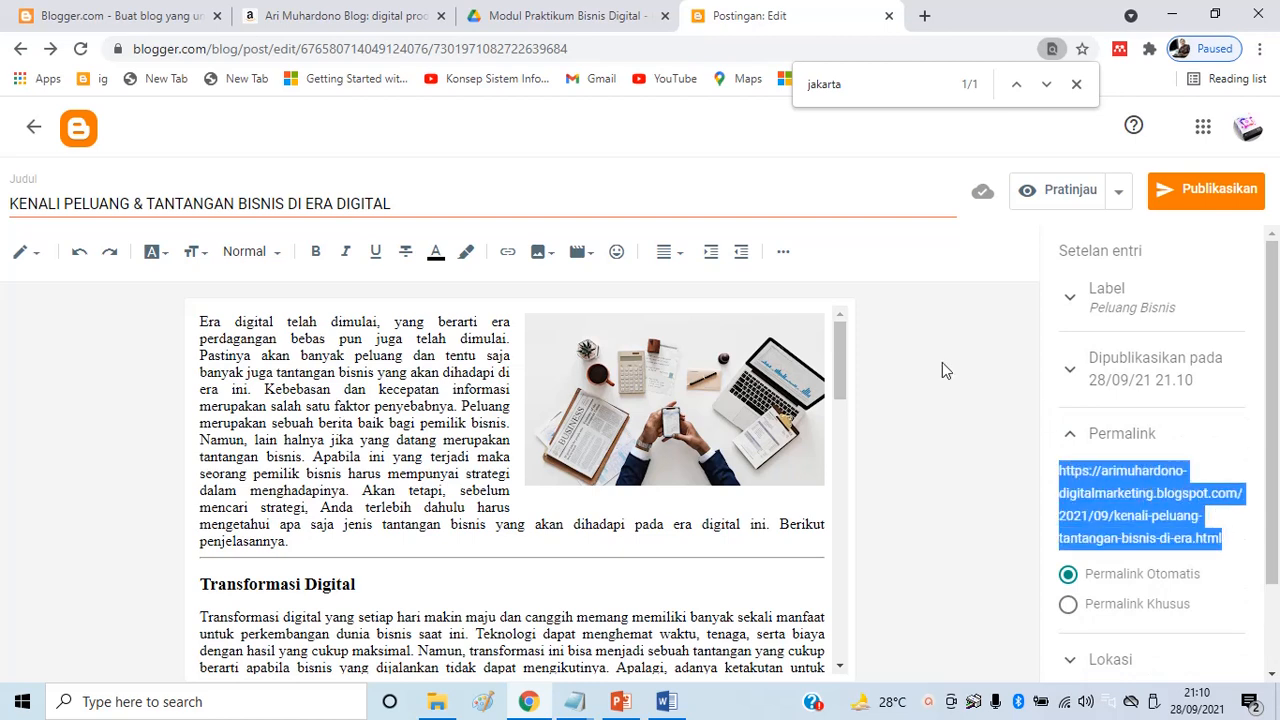
{"action": "right_click", "coordinate": [1150, 494]}
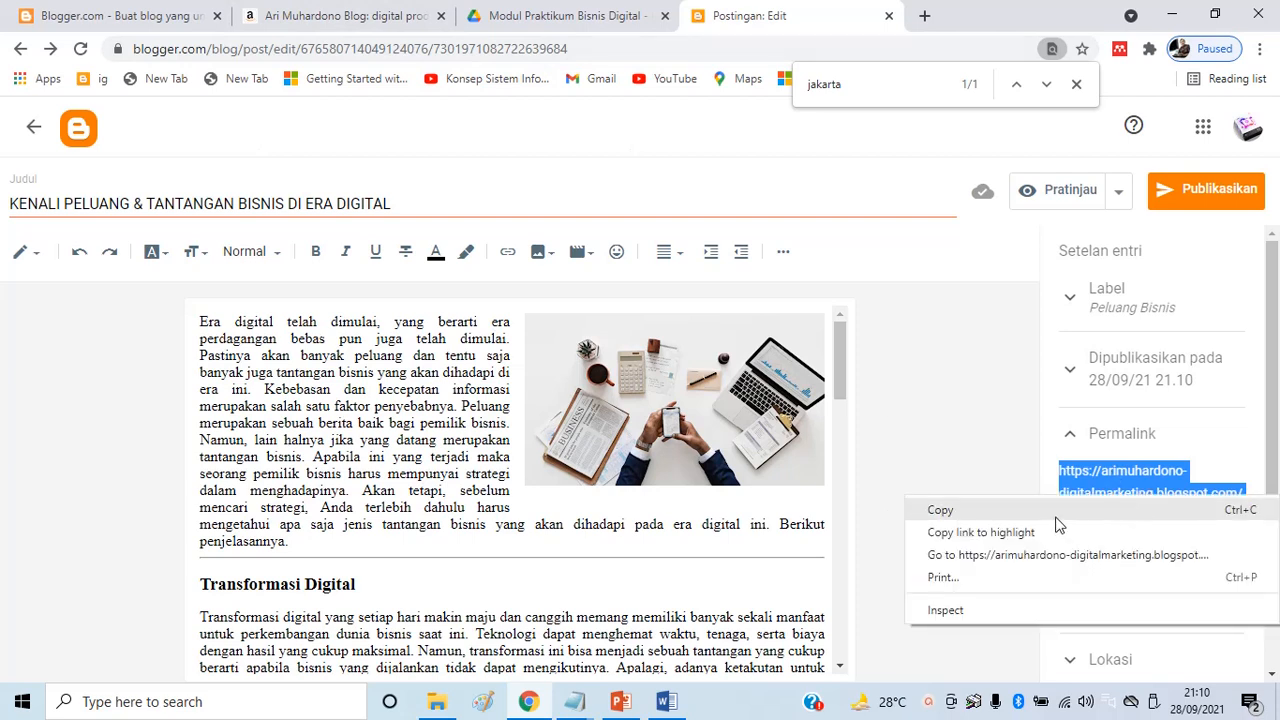
{"action": "left_click", "coordinate": [975, 475]}
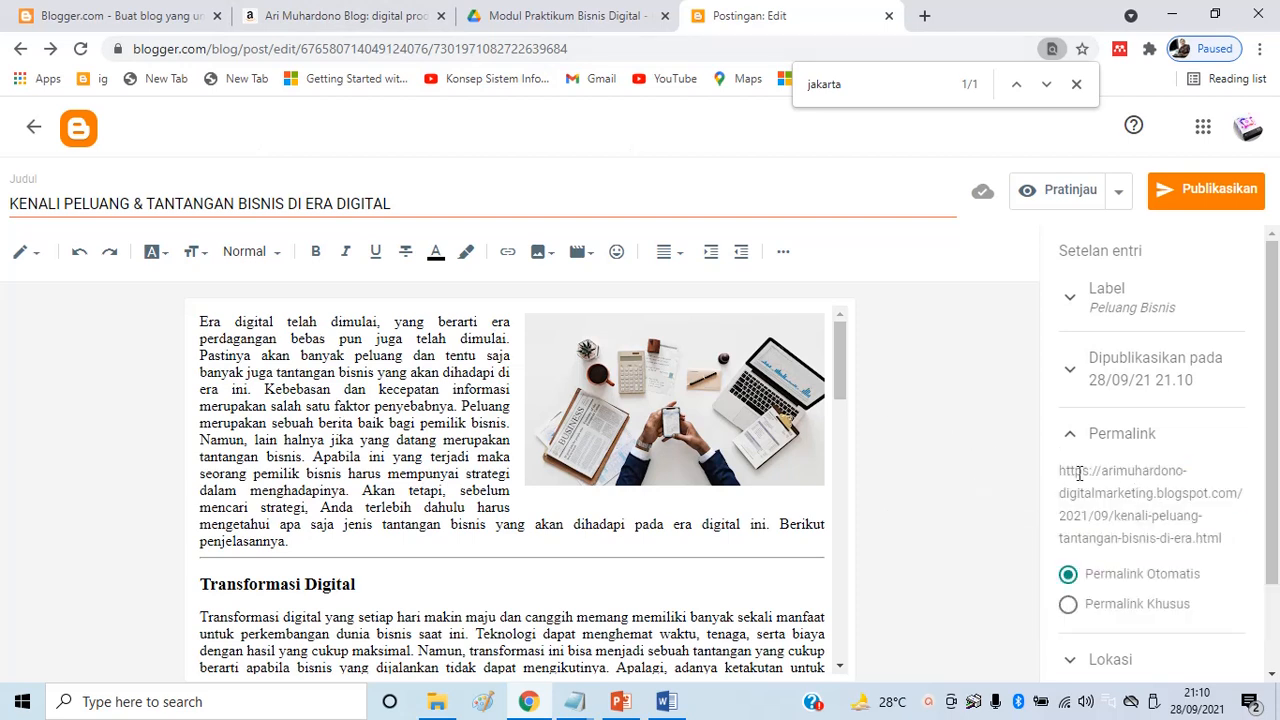
Keep Permalink Otomatis and open the empty Deskripsi Penelusuran field
{"action": "left_click_drag", "start_coordinate": [1061, 468], "coordinate": [1206, 543]}
{"action": "scroll", "coordinate": [1206, 543], "scroll_direction": "down", "scroll_amount": 2}
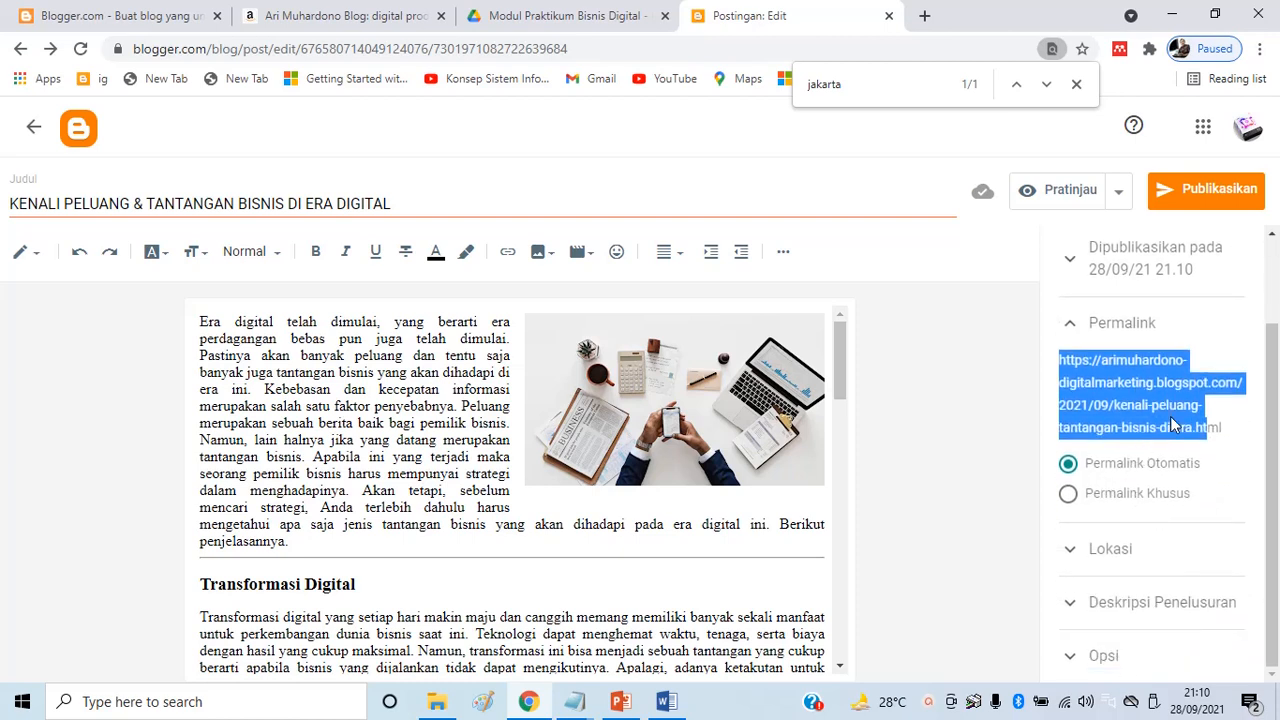
{"action": "left_click", "coordinate": [1068, 494]}
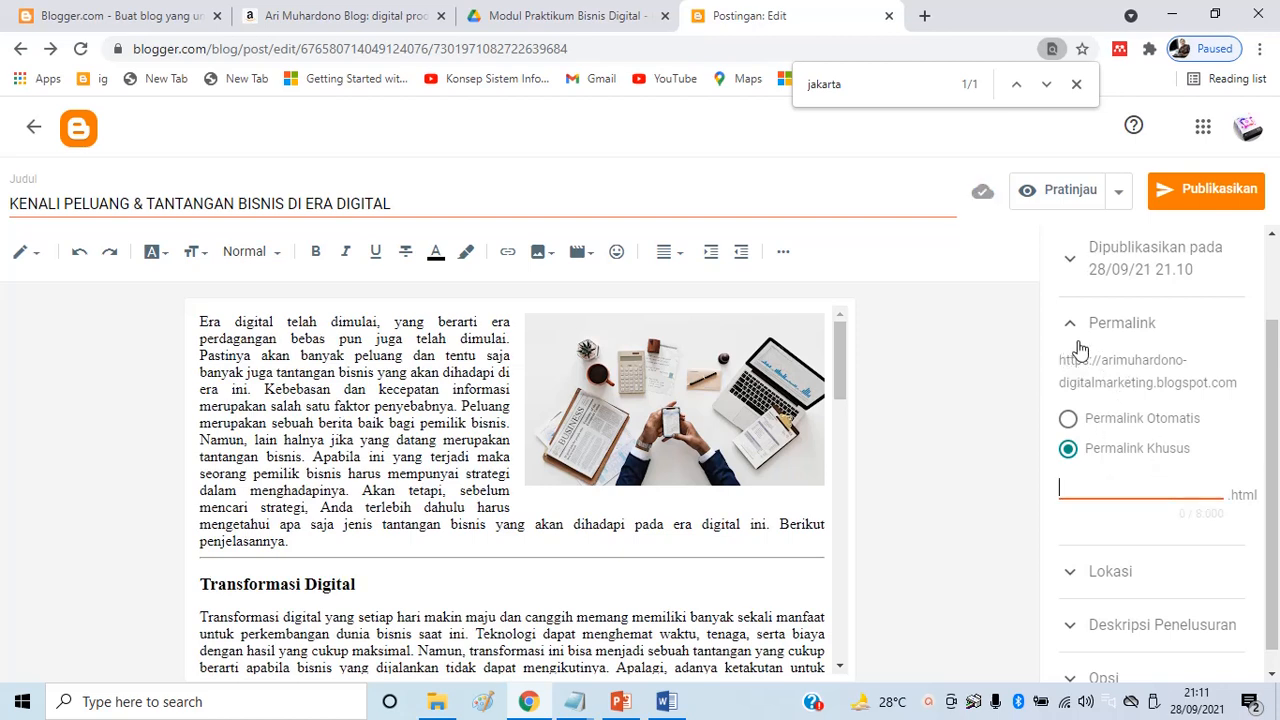
{"action": "left_click", "coordinate": [1065, 423]}
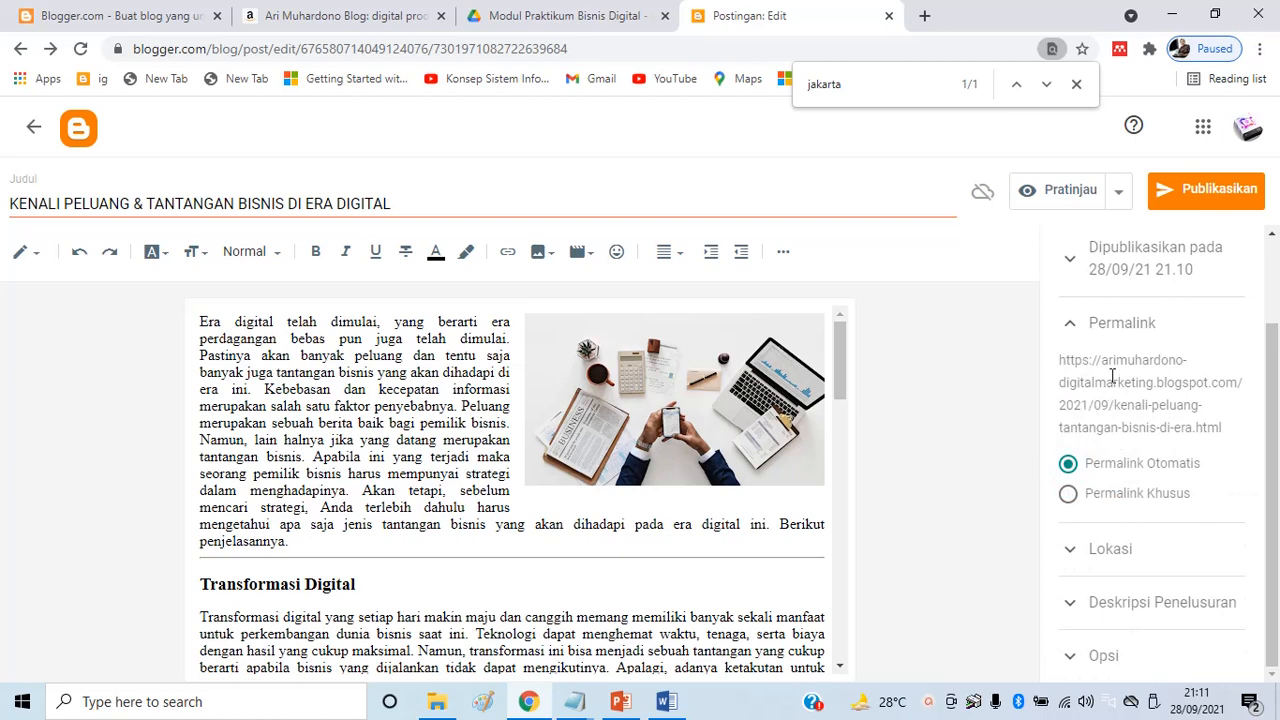
{"action": "left_click_drag", "start_coordinate": [1065, 362], "coordinate": [1244, 440]}
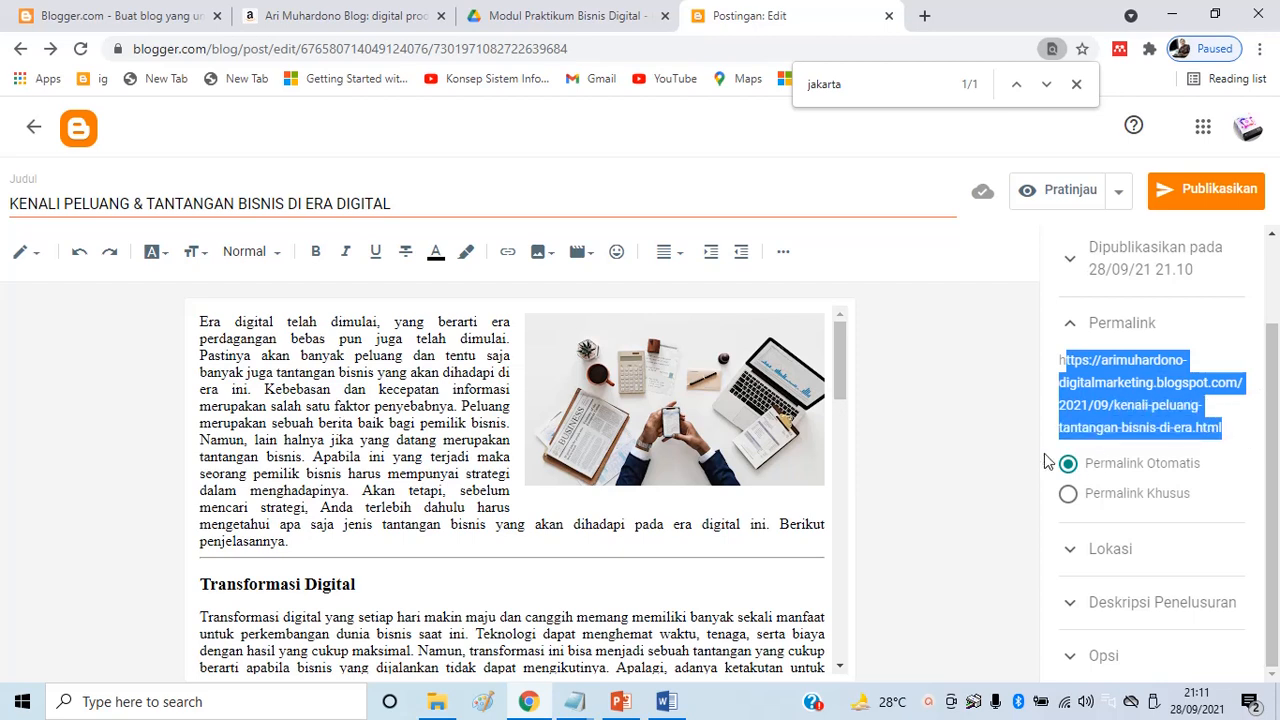
{"action": "left_click", "coordinate": [985, 456]}
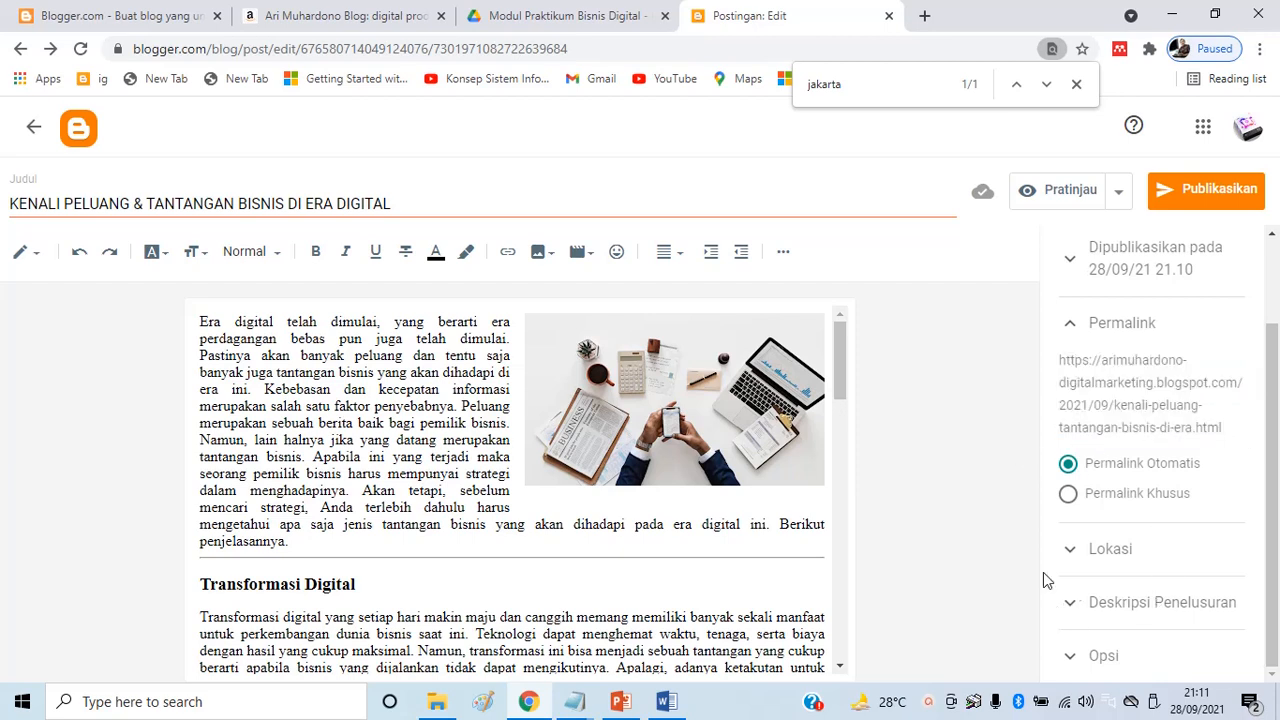
{"action": "left_click", "coordinate": [1134, 603]}
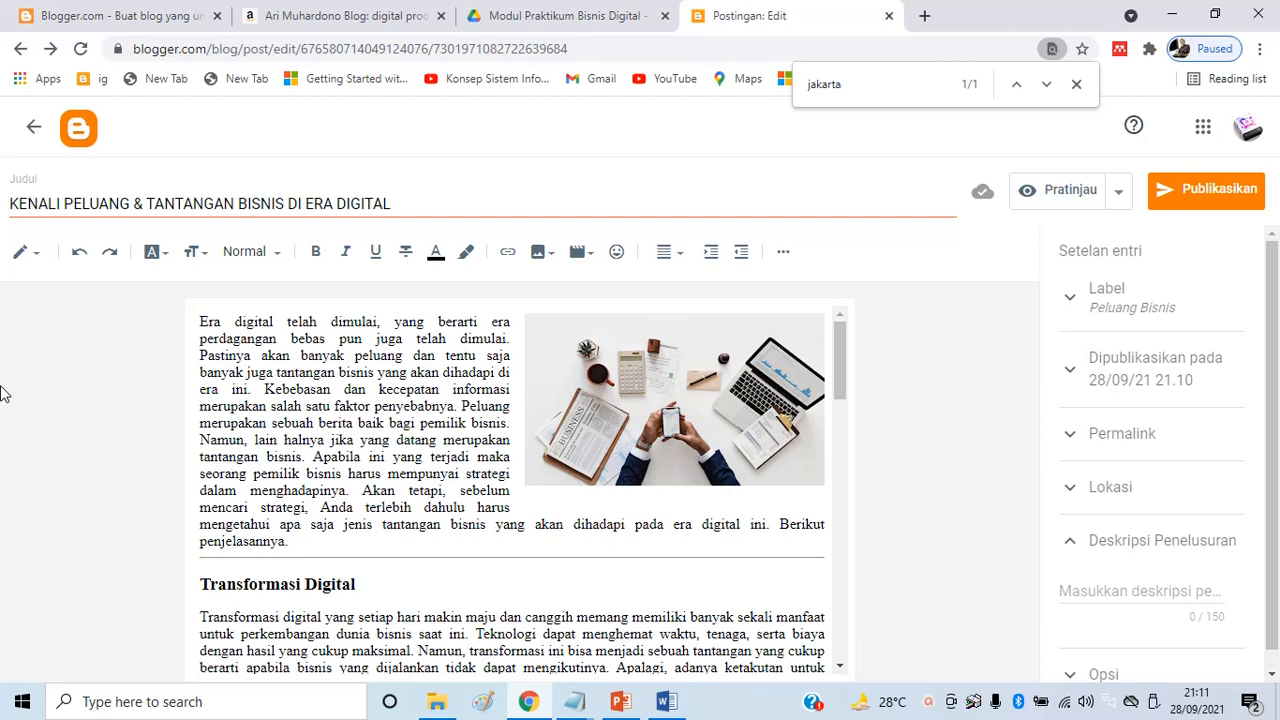
{"action": "left_click", "coordinate": [1078, 591]}
Enter the search description 'kenali peluang dan tantangan bisnis di era digital, transformasi digital, kecepatan digital'
{"action": "type", "text": "kenali pel"}
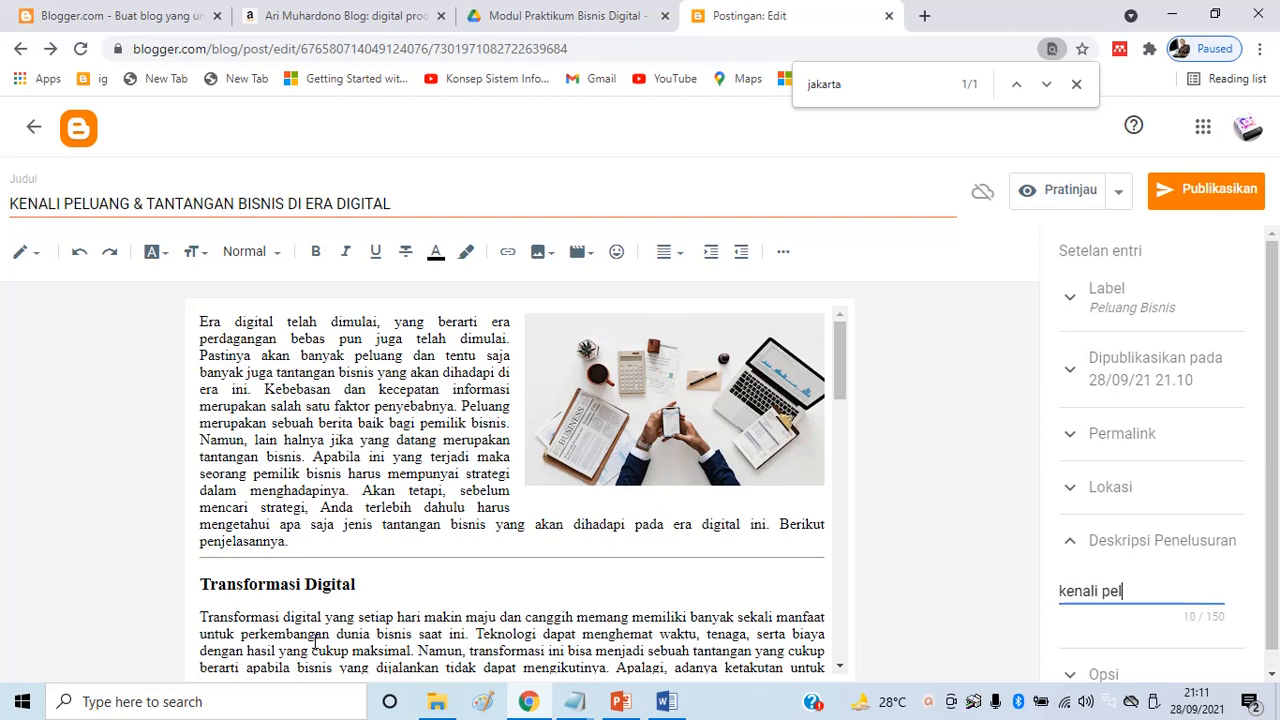
{"action": "type", "text": "uang dan tantangan bi"}
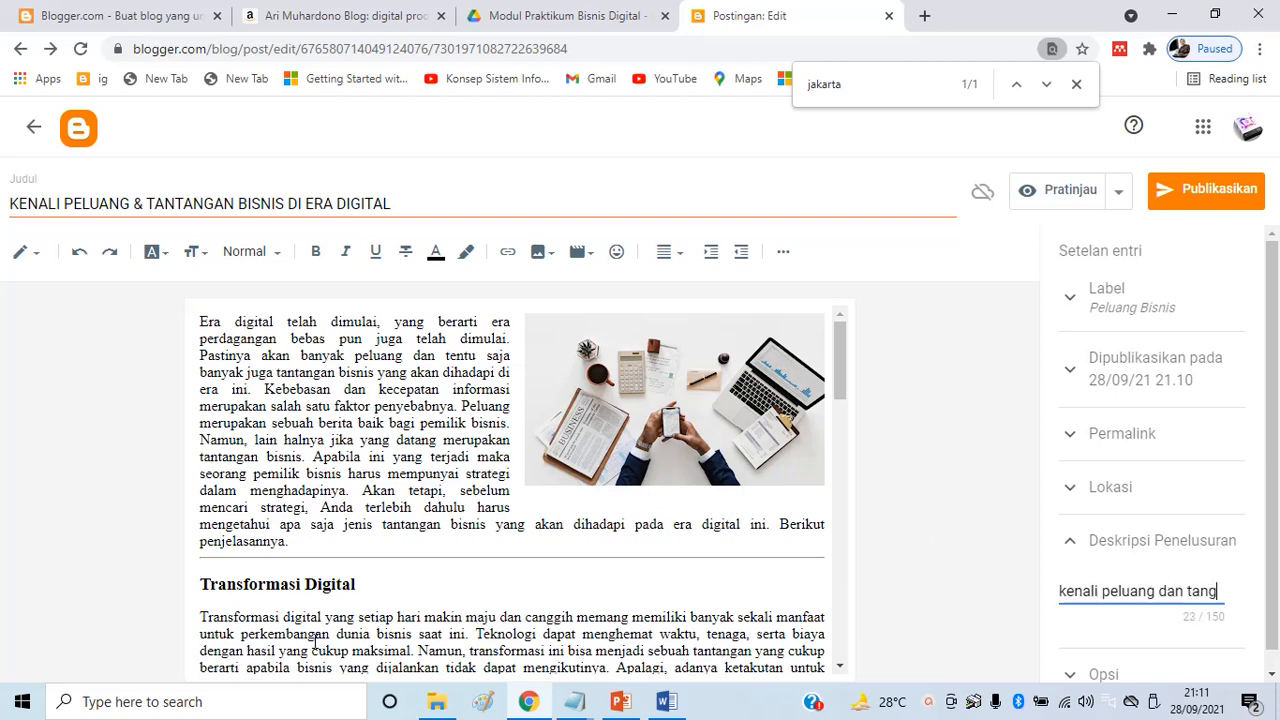
{"action": "type", "text": "snis"}
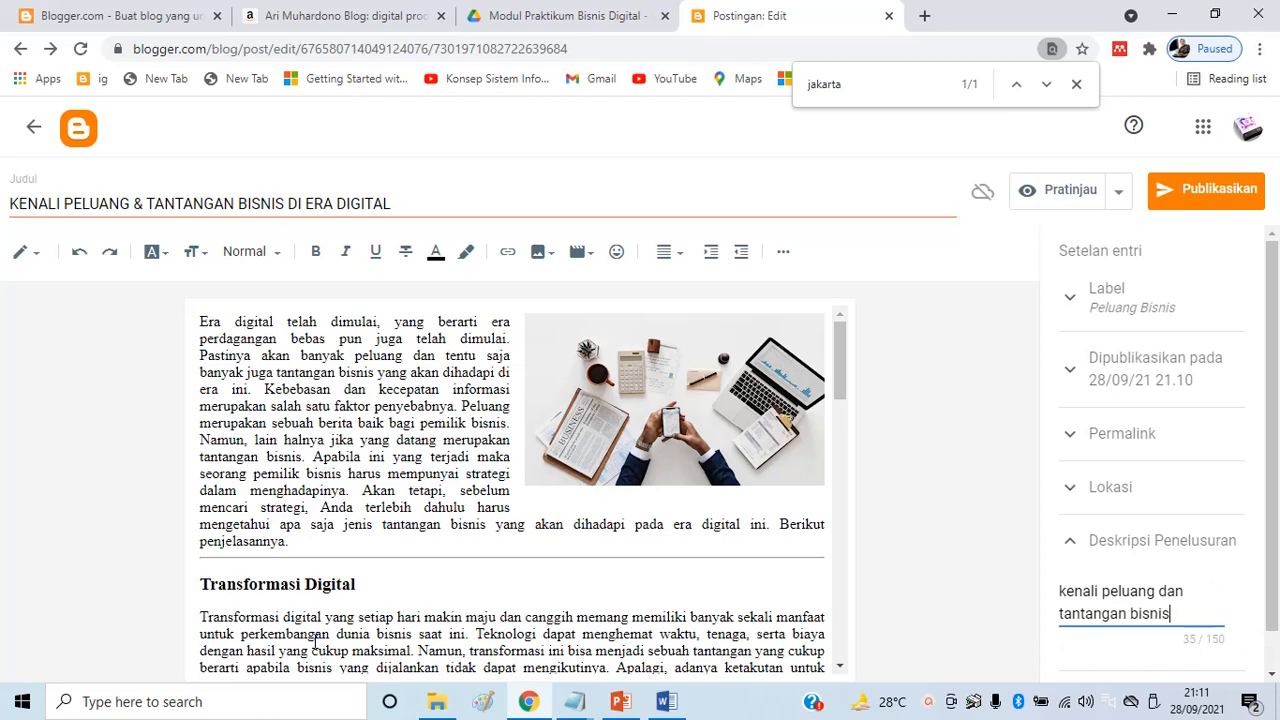
{"action": "type", "text": " di era digital"}
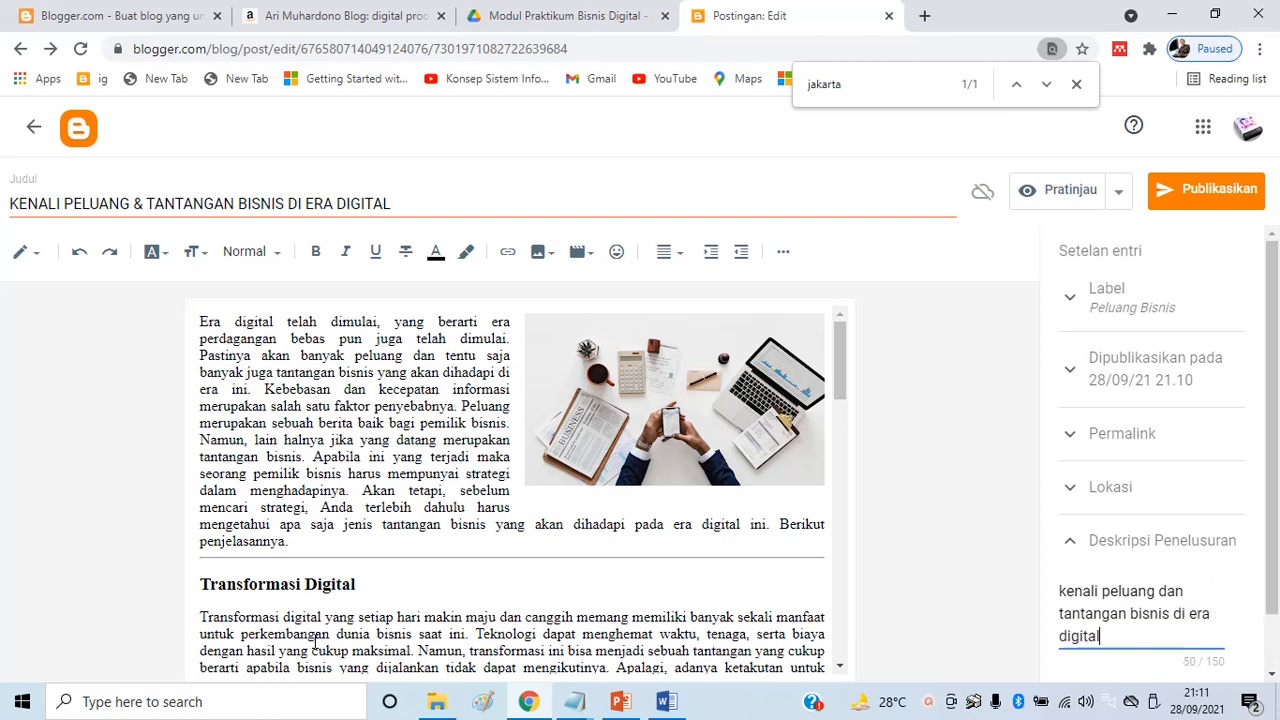
{"action": "type", "text": ", transformasi digital,"}
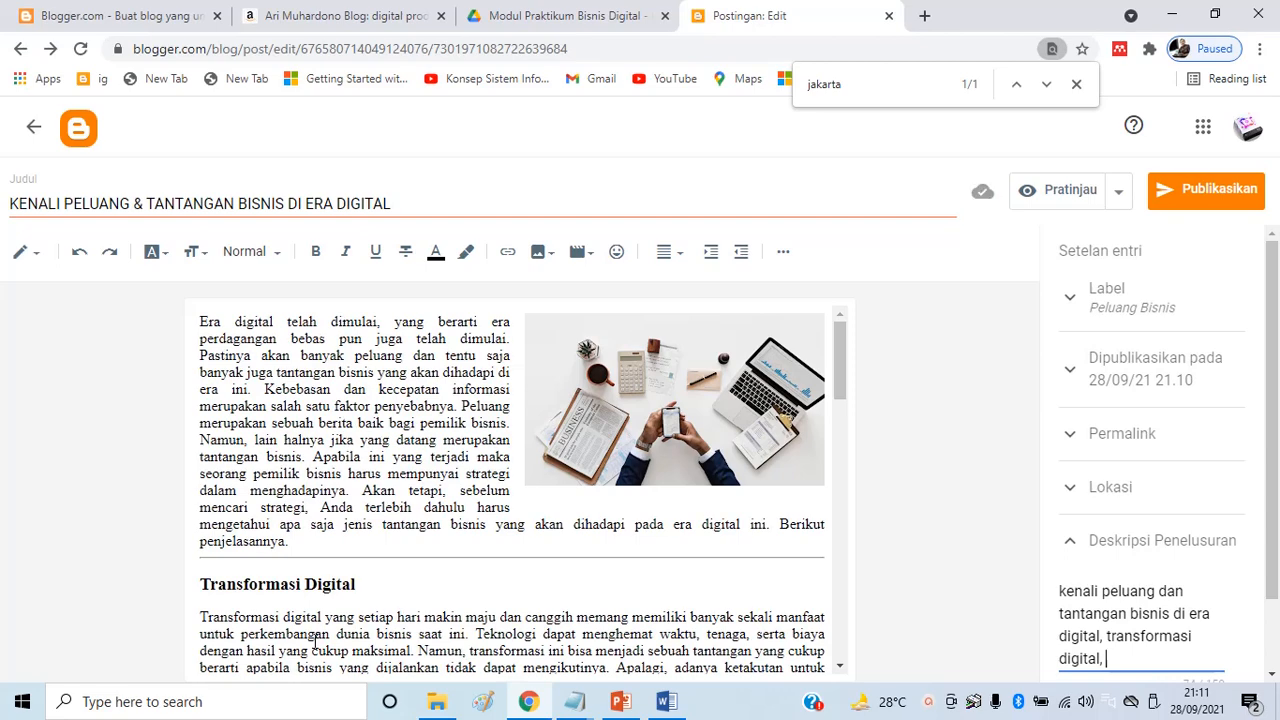
{"action": "scroll", "coordinate": [297, 562], "scroll_direction": "down", "scroll_amount": 3}
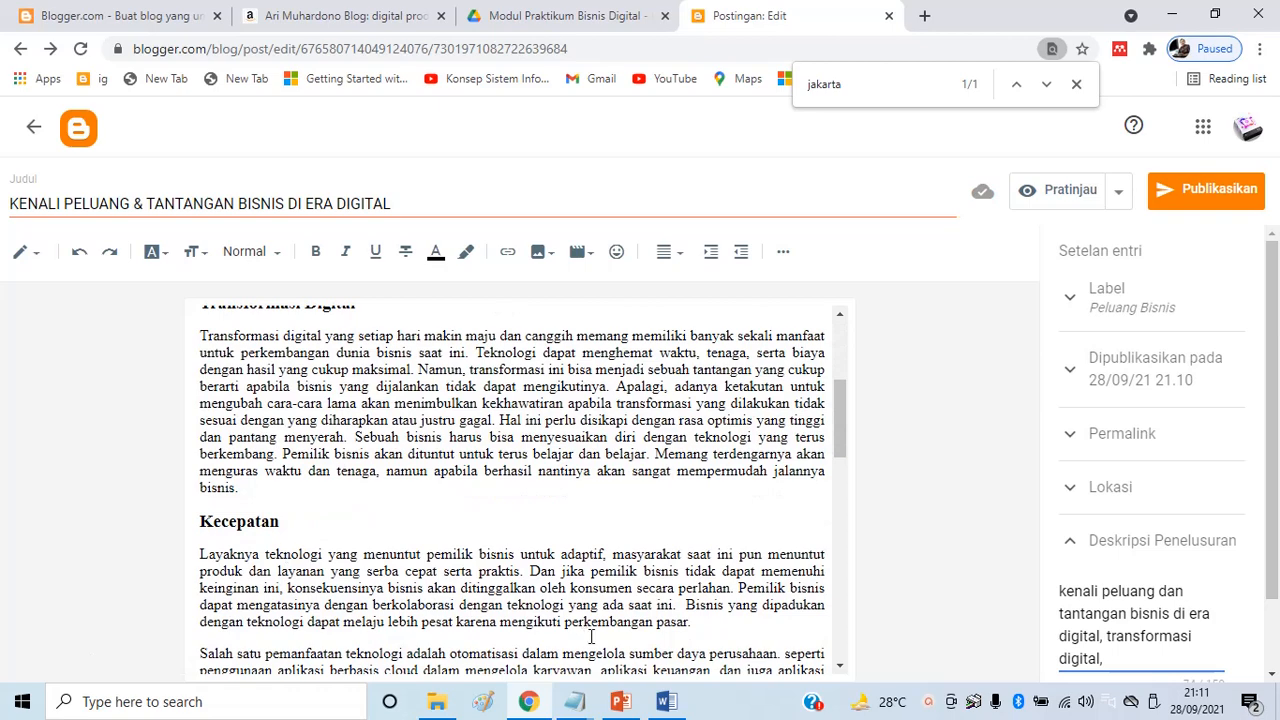
{"action": "type", "text": "kecepatan digital"}
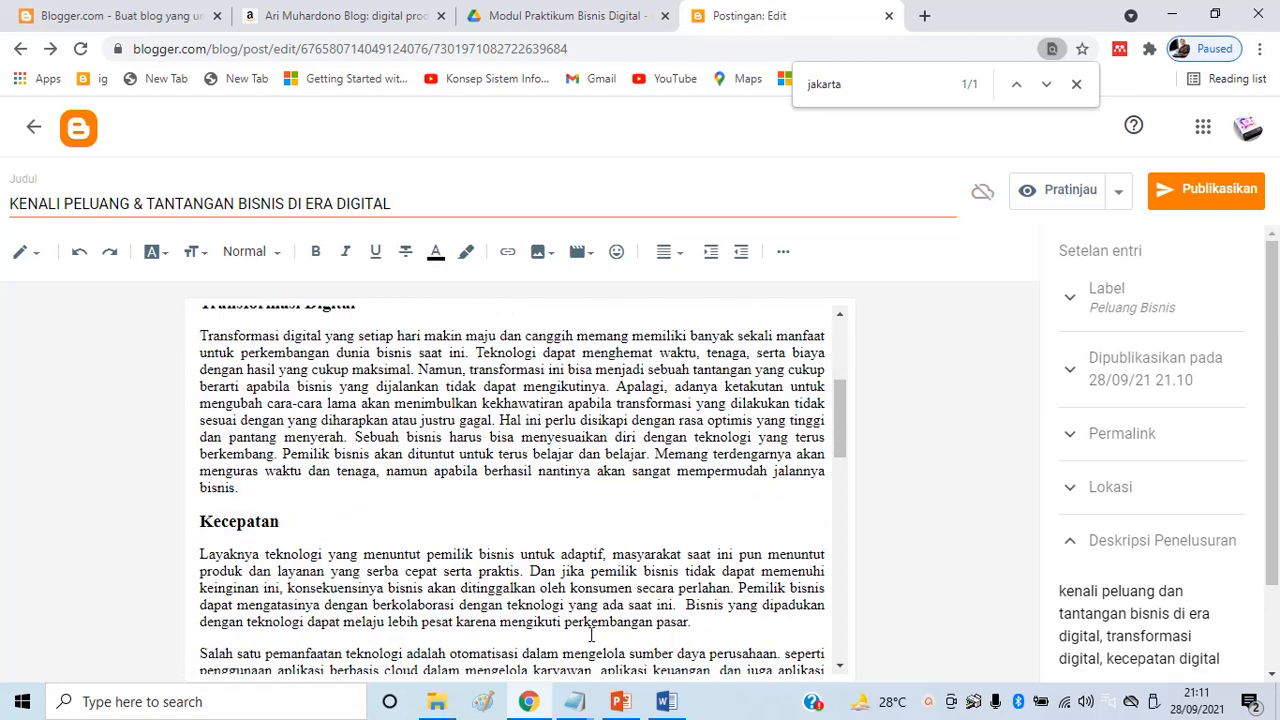
{"action": "scroll", "coordinate": [543, 500], "scroll_direction": "down", "scroll_amount": 4}
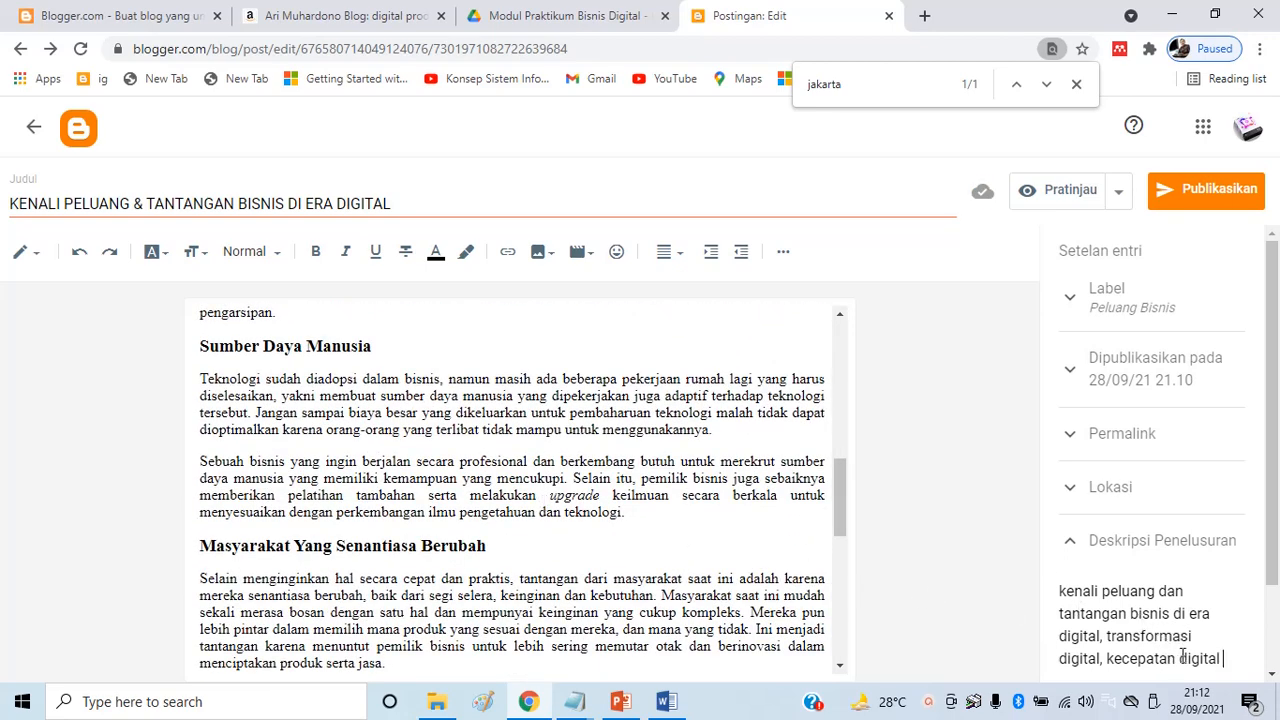
{"action": "left_click_drag", "start_coordinate": [266, 412], "coordinate": [441, 525]}
{"action": "scroll", "coordinate": [680, 552], "scroll_direction": "down", "scroll_amount": 6}
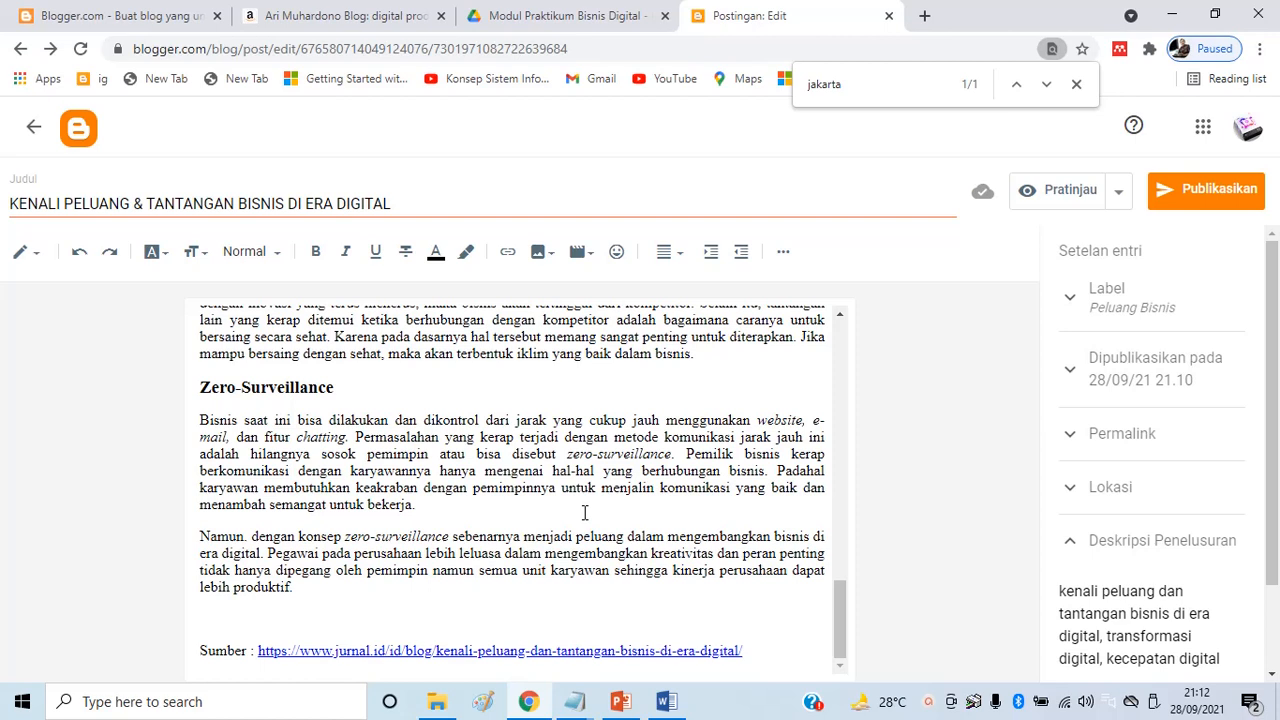
Confirm reader comments are allowed under Opsi, then preview the post
{"action": "scroll", "coordinate": [1210, 610], "scroll_direction": "down", "scroll_amount": 2}
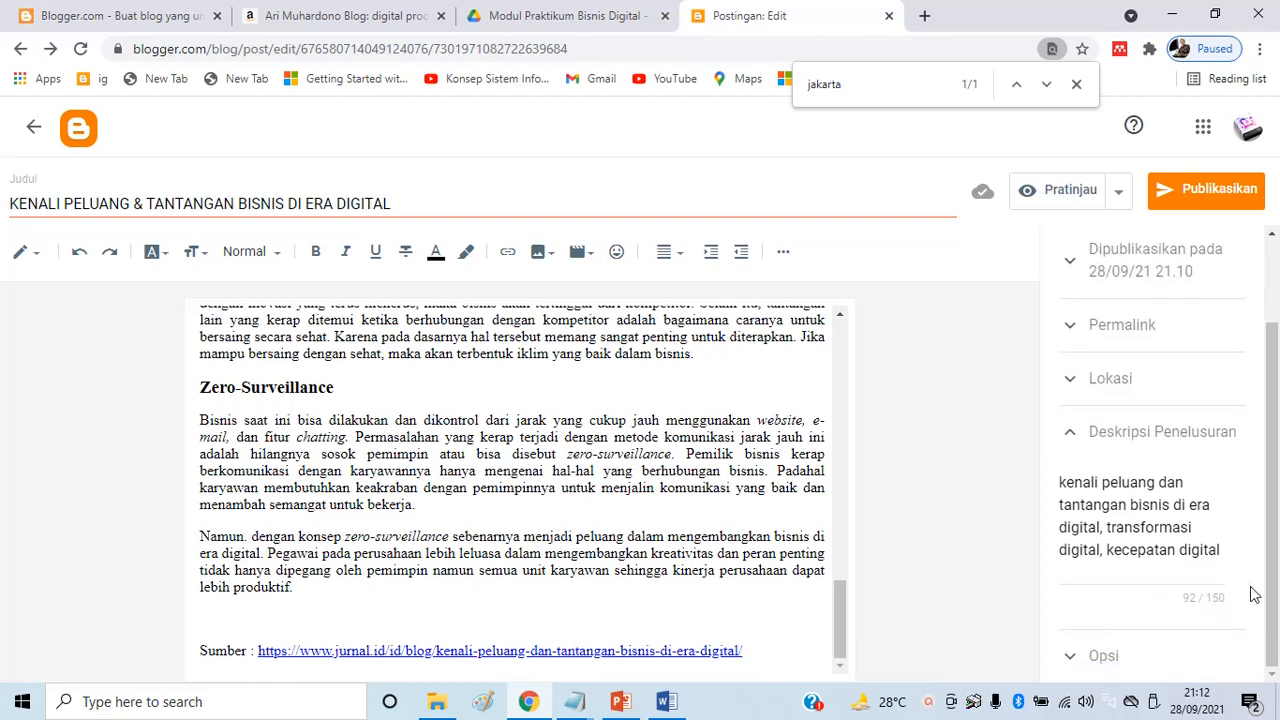
{"action": "scroll", "coordinate": [1076, 672], "scroll_direction": "up", "scroll_amount": 2}
{"action": "left_click", "coordinate": [1078, 672]}
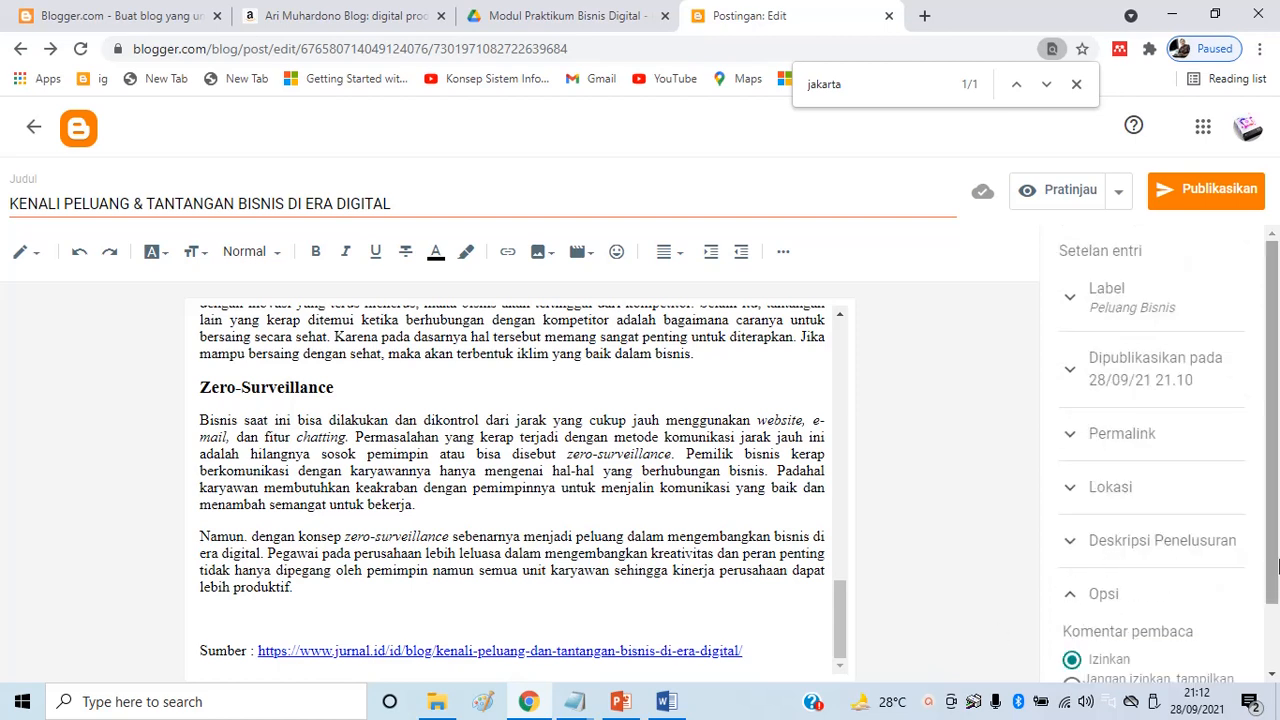
{"action": "scroll", "coordinate": [1160, 560], "scroll_direction": "down", "scroll_amount": 1}
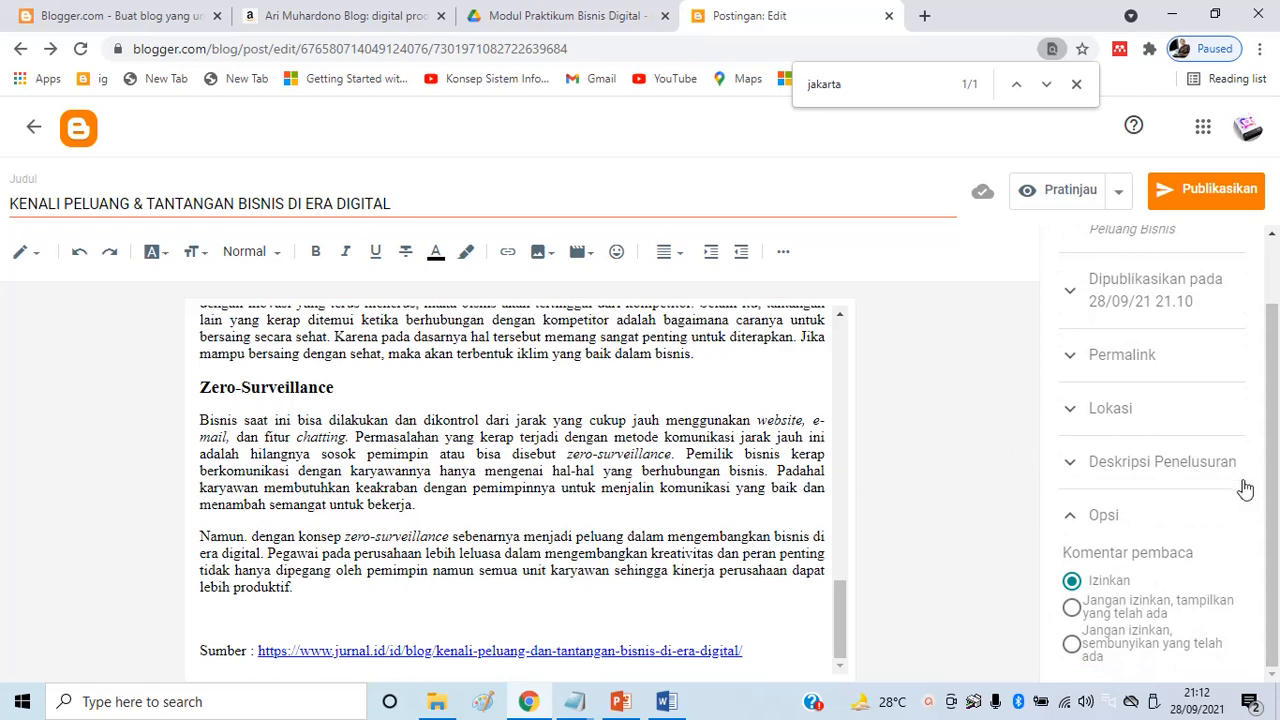
{"action": "left_click_drag", "start_coordinate": [1270, 480], "coordinate": [1272, 232]}
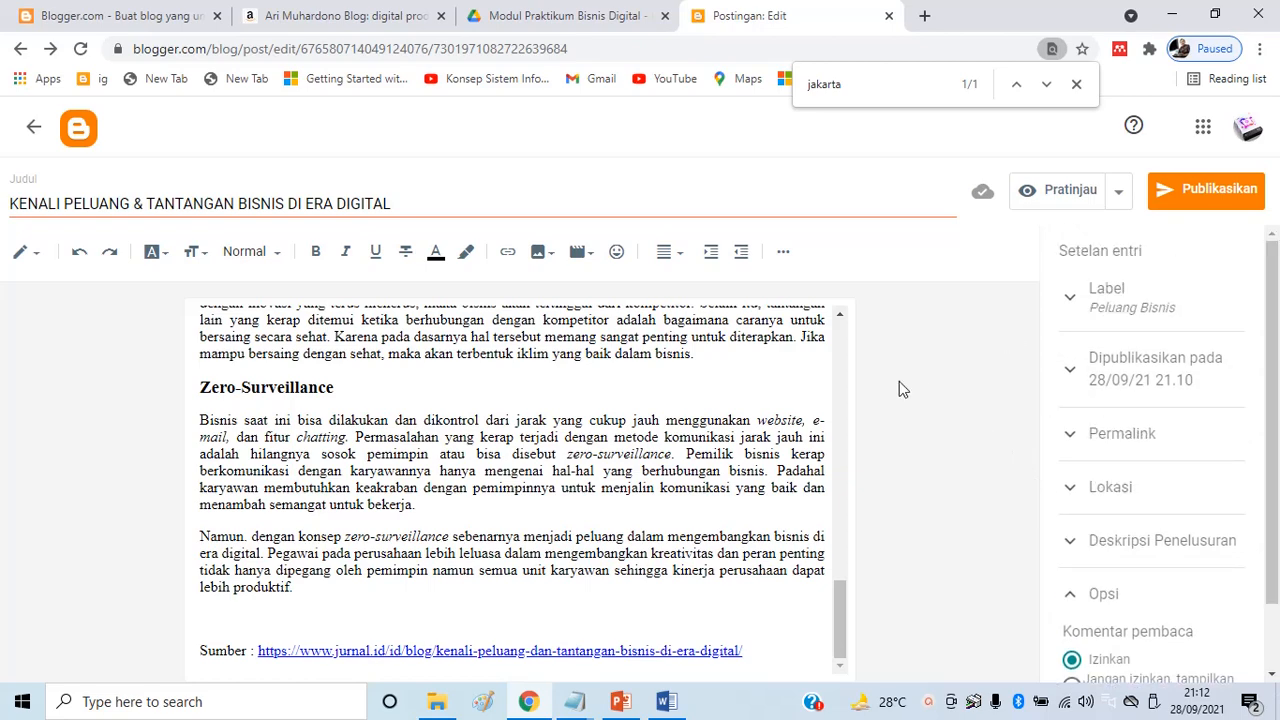
{"action": "left_click_drag", "start_coordinate": [835, 578], "coordinate": [855, 317]}
{"action": "left_click", "coordinate": [1064, 200]}
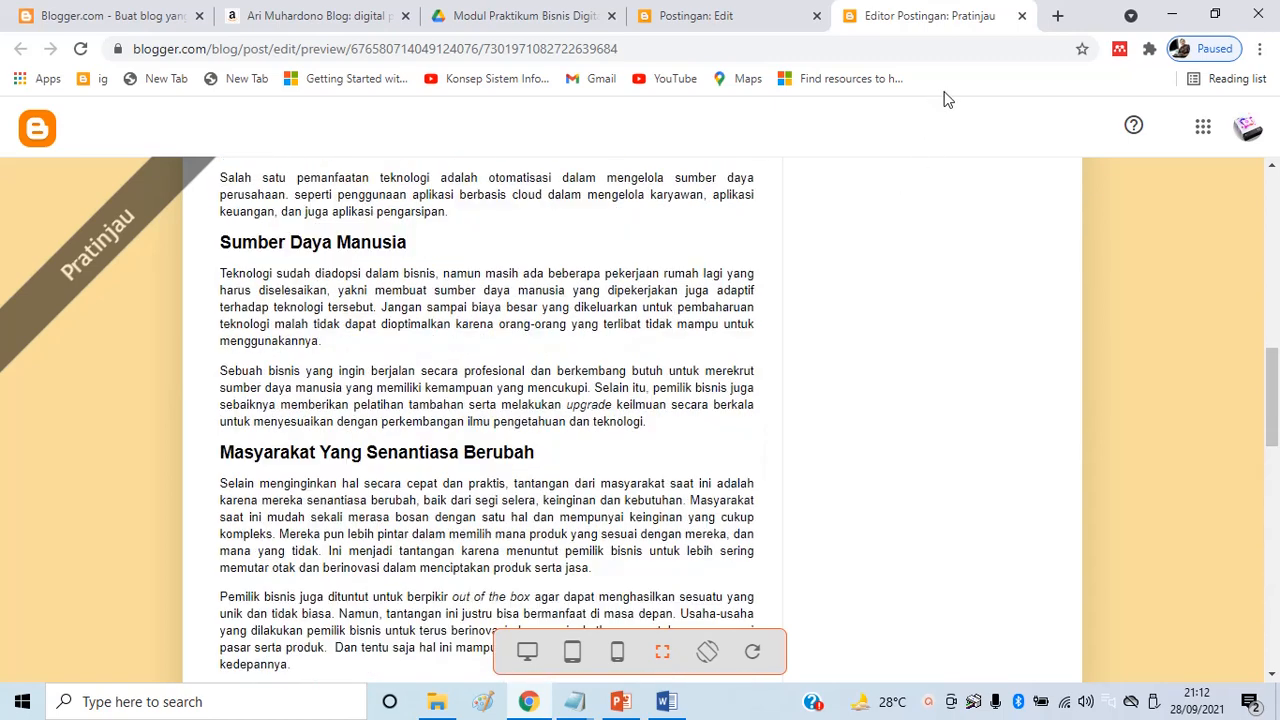
Publish the post with confirmation, then open the live blog via Lihat blog
{"action": "left_click", "coordinate": [1020, 17]}
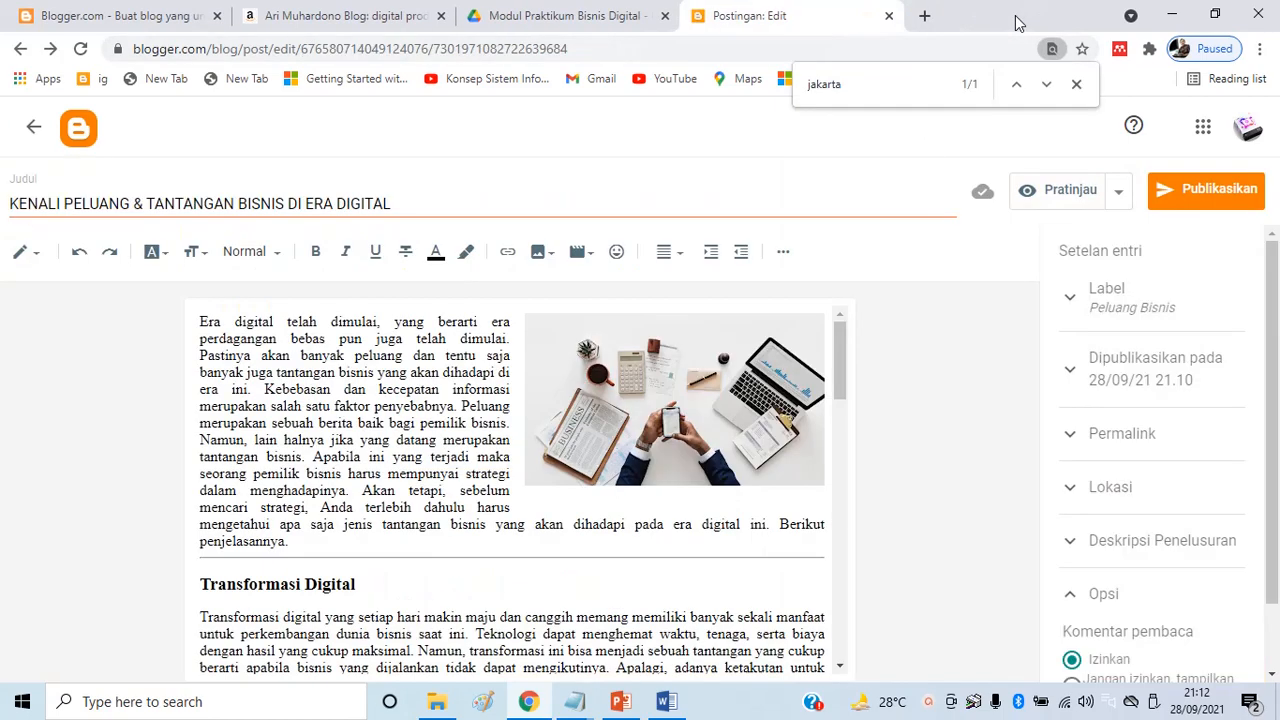
{"action": "left_click", "coordinate": [1217, 197]}
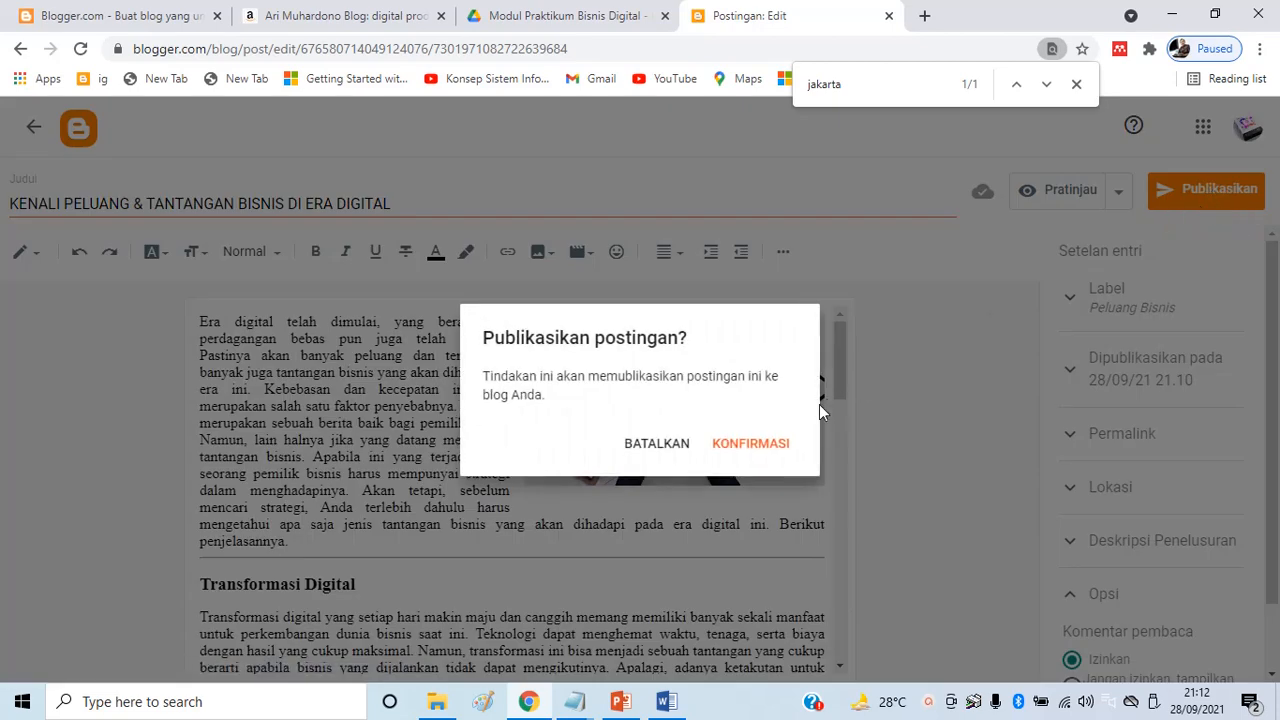
{"action": "left_click", "coordinate": [755, 446]}
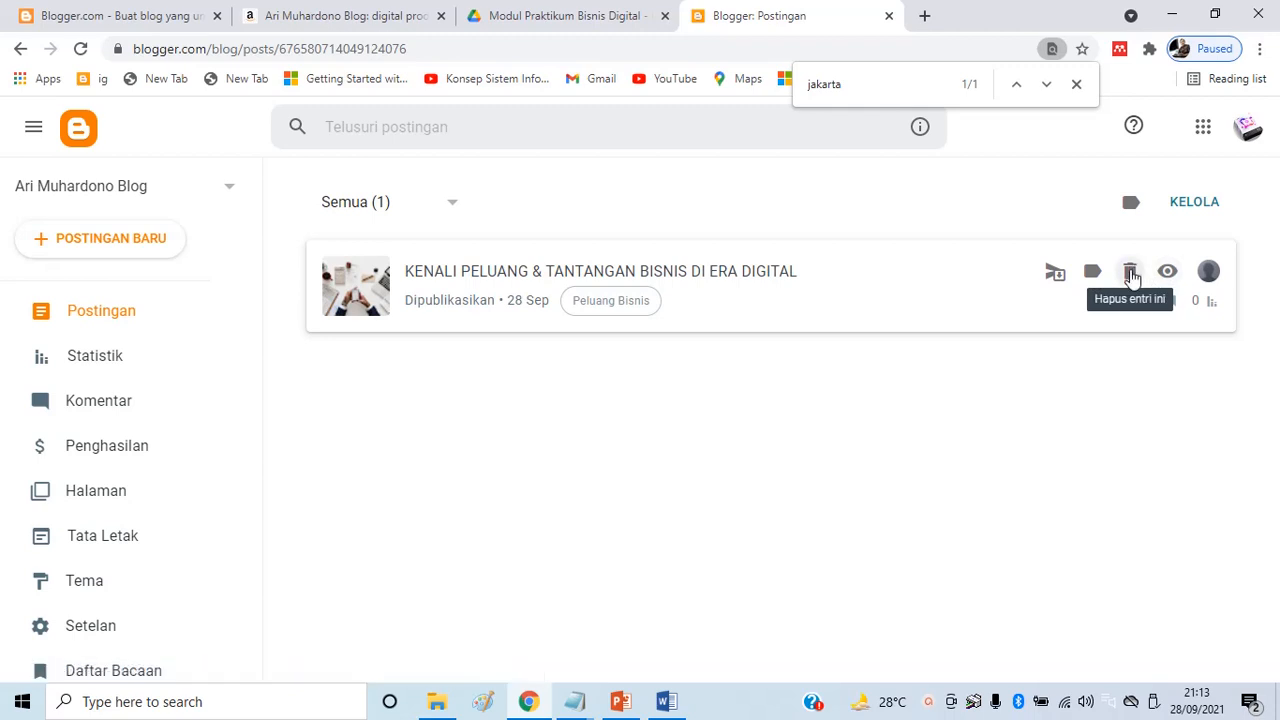
{"action": "left_click", "coordinate": [1057, 279]}
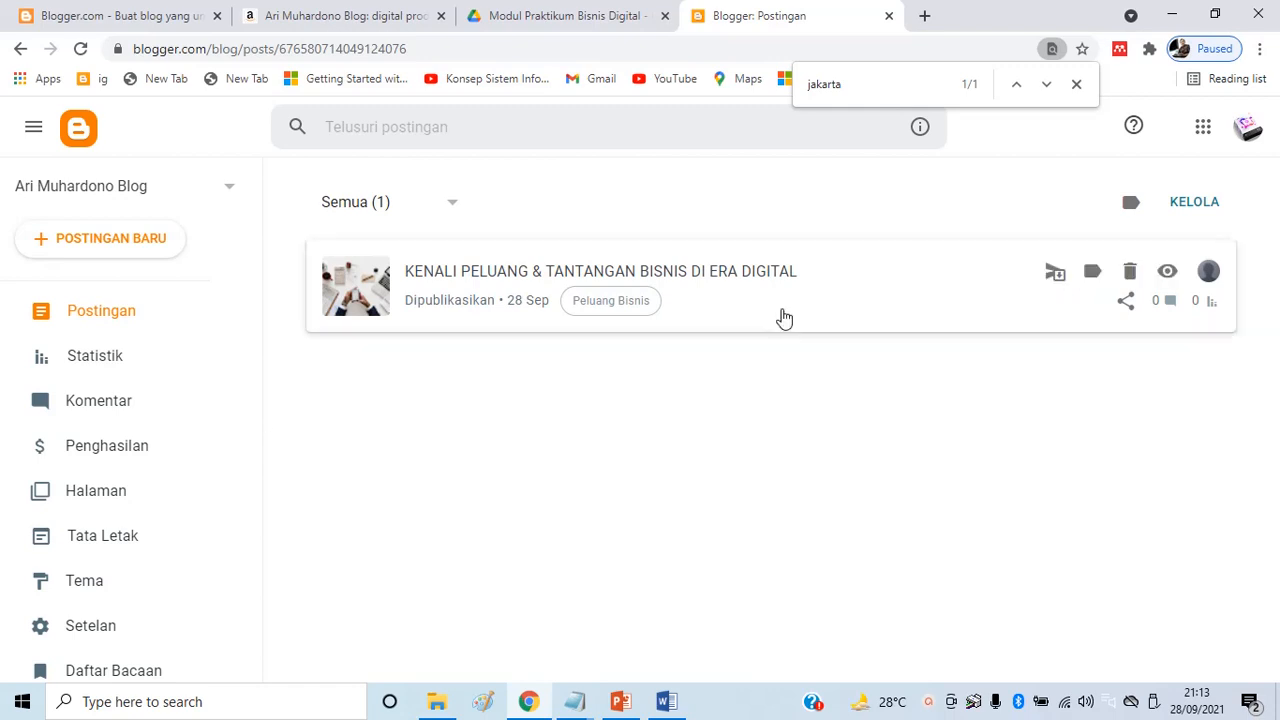
{"action": "scroll", "coordinate": [129, 403], "scroll_direction": "down", "scroll_amount": 3}
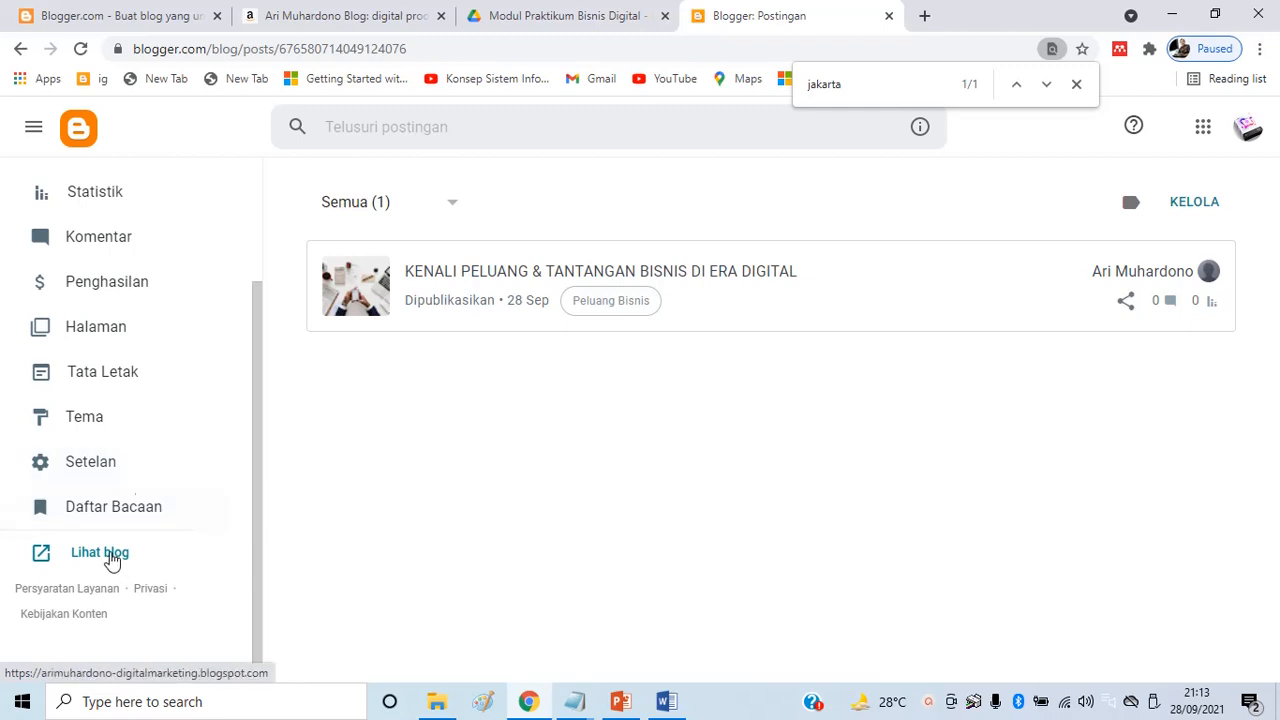
{"action": "left_click", "coordinate": [90, 549]}
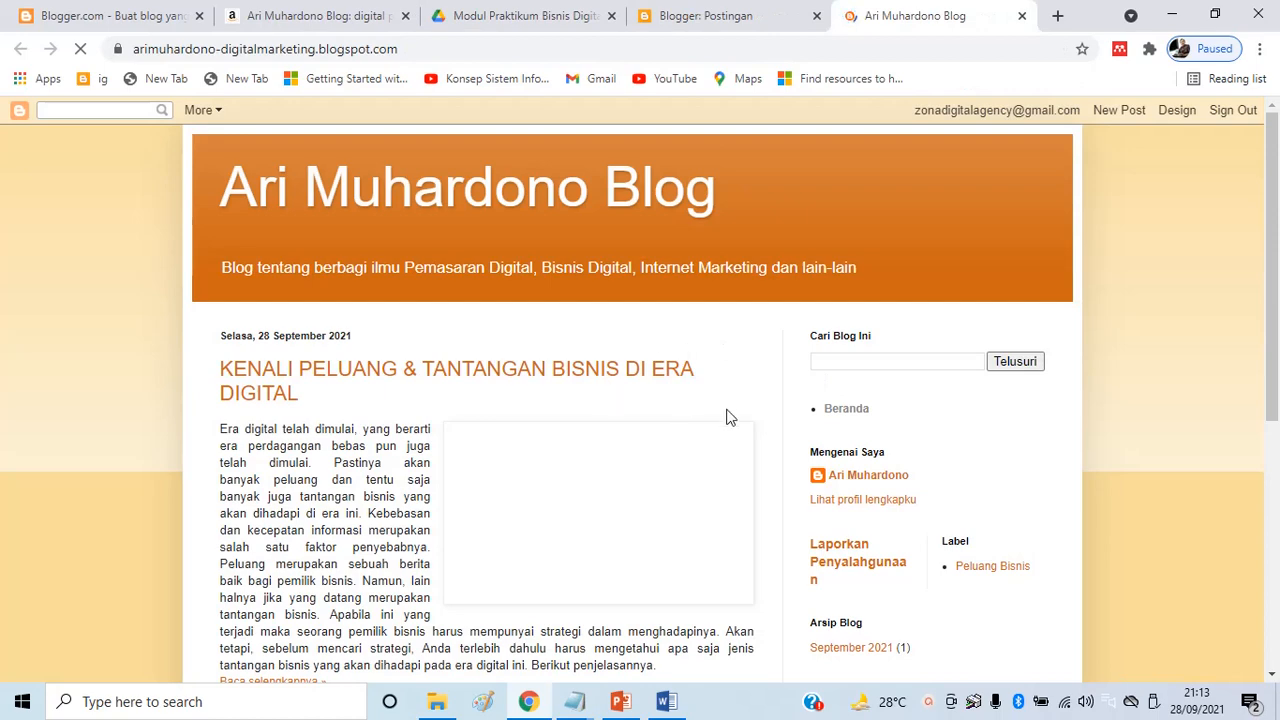
Open the full post through its Baca selengkapnya link and review it on the live blog
{"action": "scroll", "coordinate": [674, 417], "scroll_direction": "down", "scroll_amount": 4}
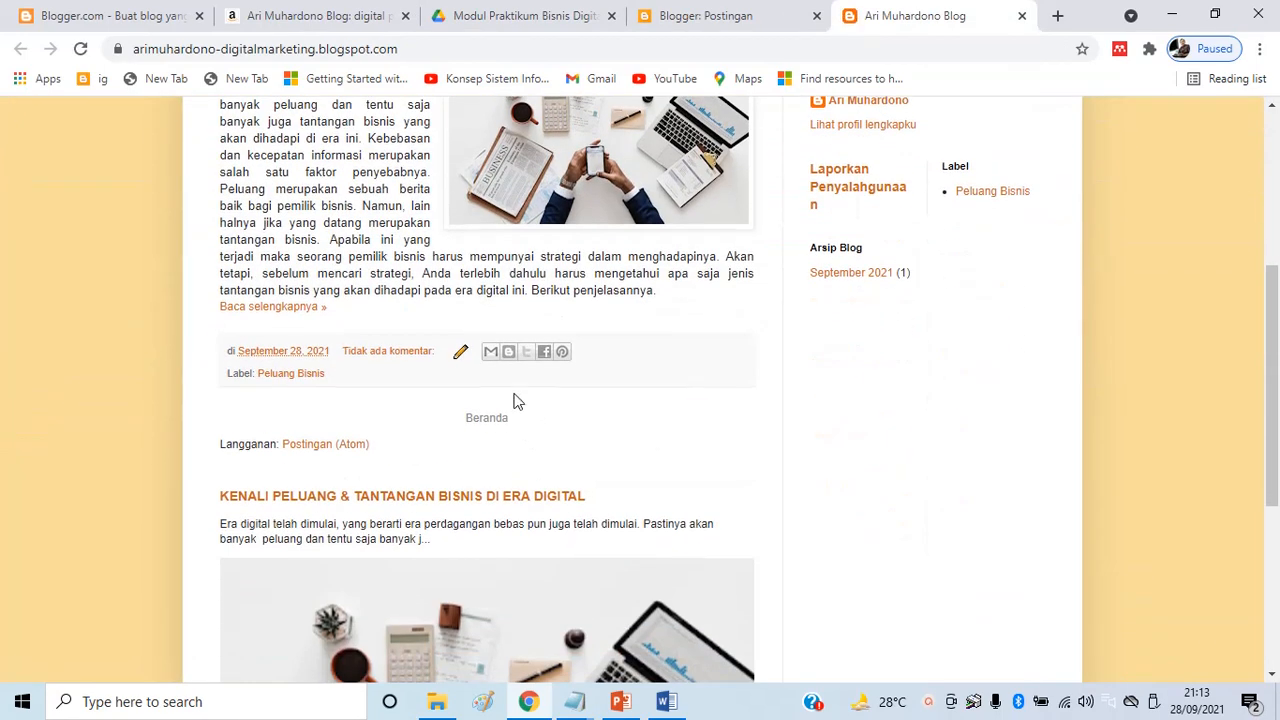
{"action": "scroll", "coordinate": [514, 400], "scroll_direction": "up", "scroll_amount": 1}
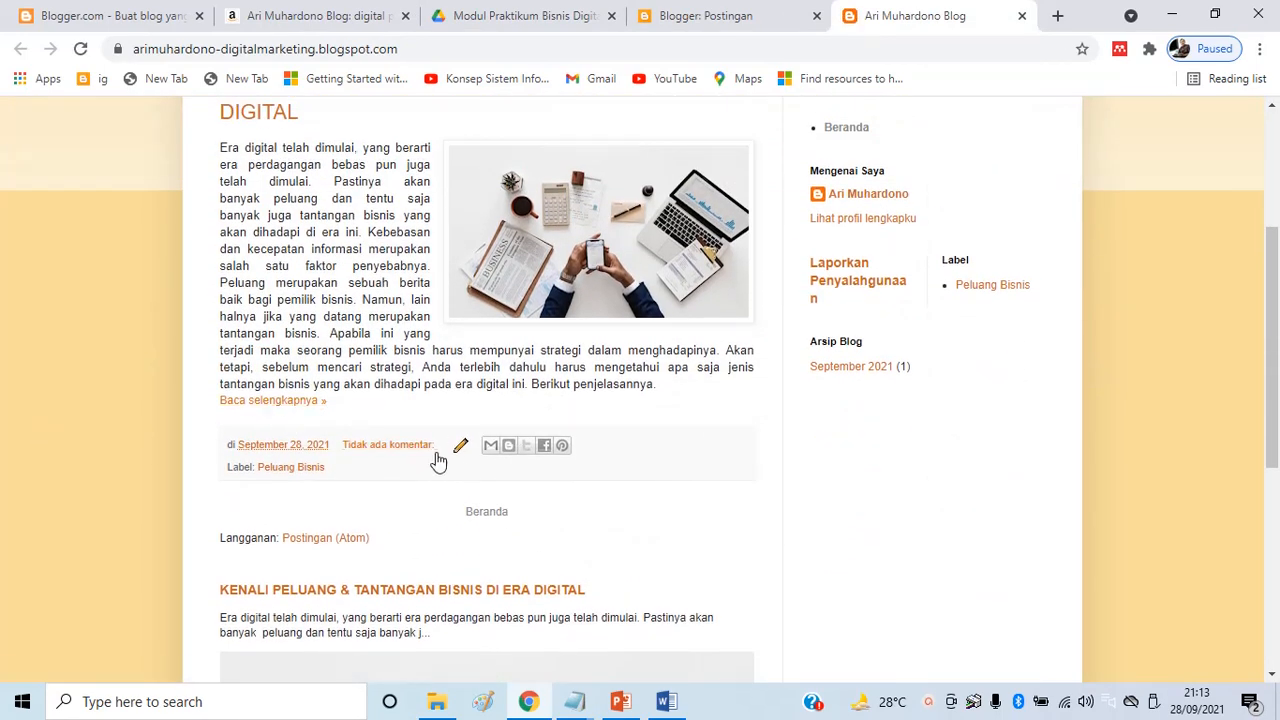
{"action": "left_click", "coordinate": [286, 402]}
{"action": "scroll", "coordinate": [486, 423], "scroll_direction": "down", "scroll_amount": 4}
{"action": "scroll", "coordinate": [567, 297], "scroll_direction": "up", "scroll_amount": 4}
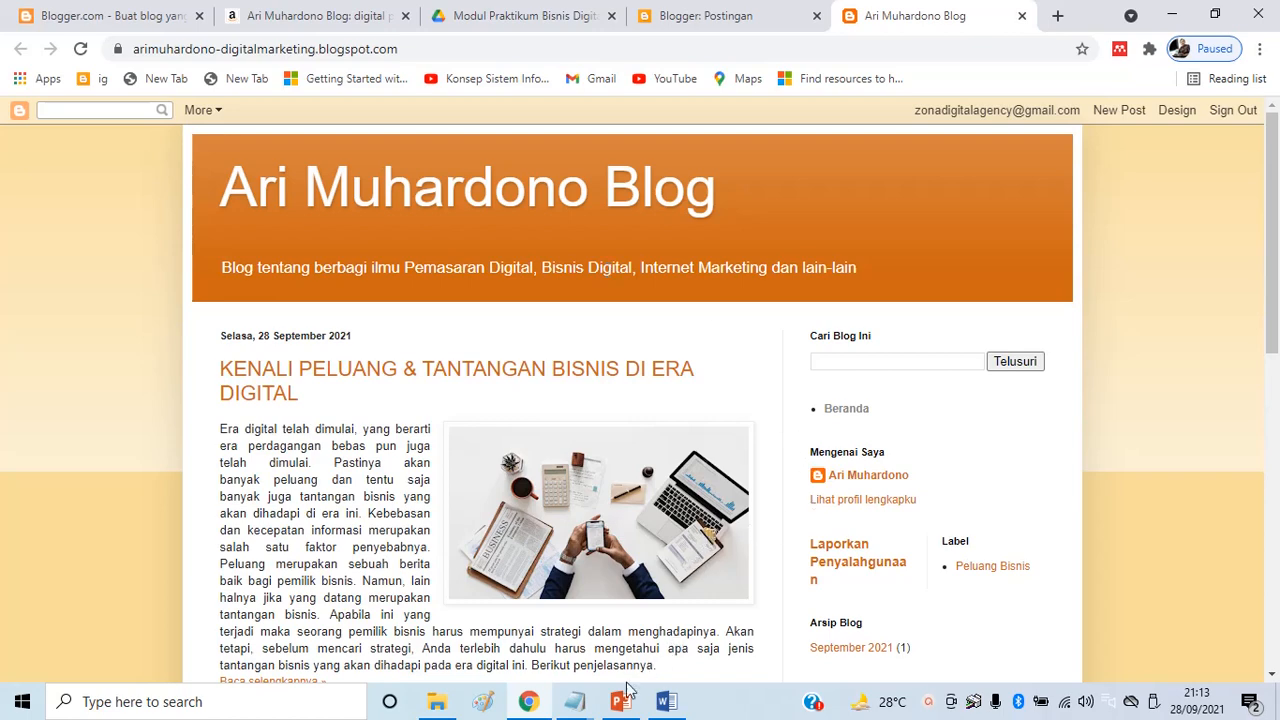
{"action": "mouse_move", "coordinate": [574, 701]}
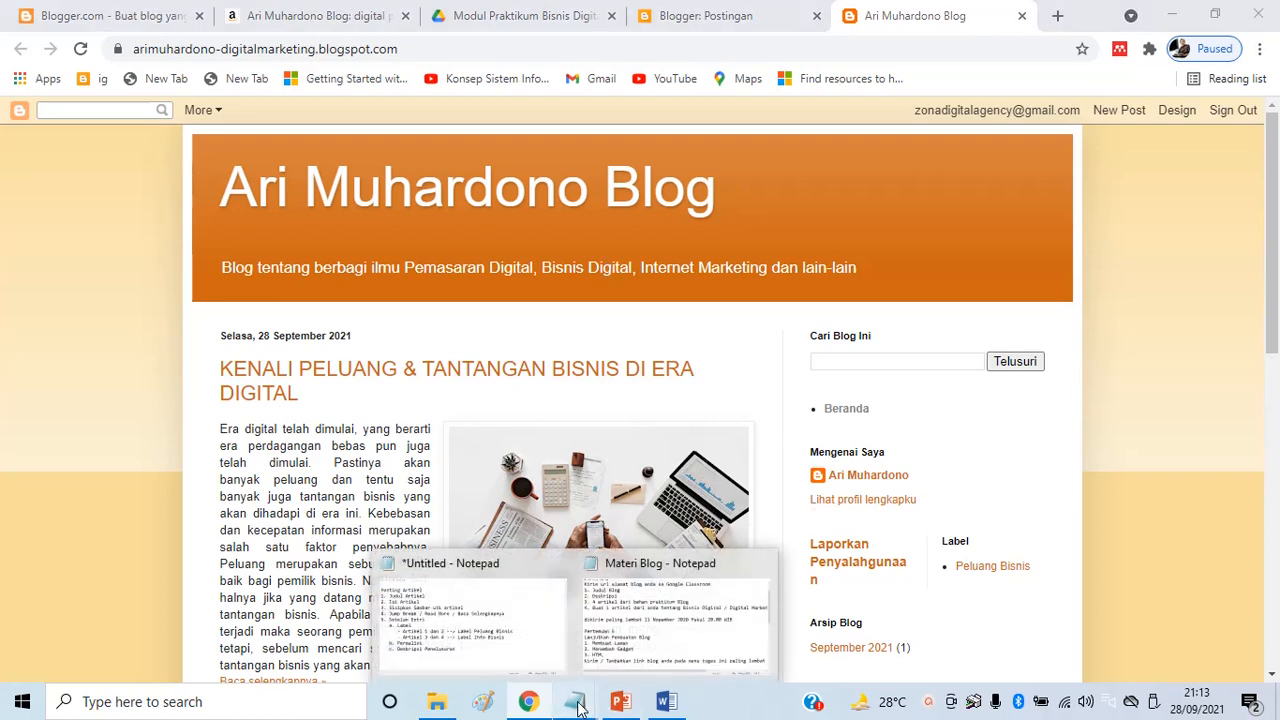
{"action": "left_click", "coordinate": [440, 635]}
{"action": "left_click_drag", "start_coordinate": [18, 142], "coordinate": [641, 511]}
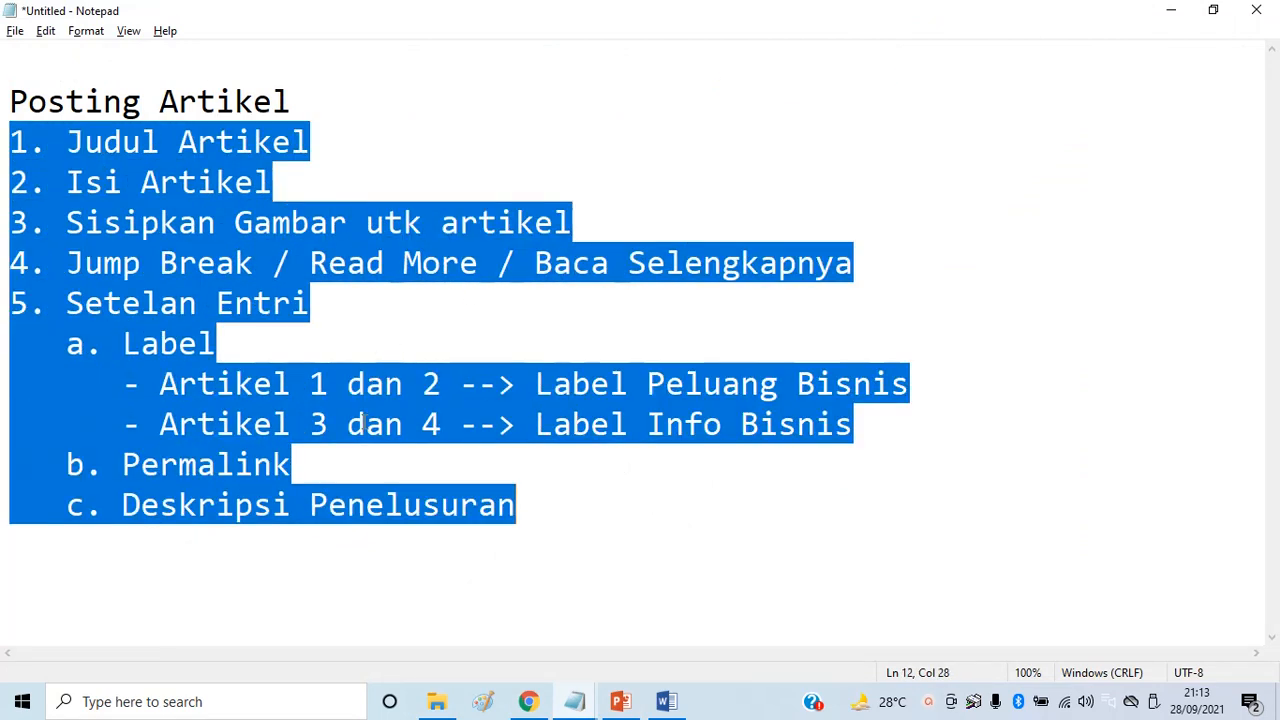
{"action": "left_click", "coordinate": [56, 140]}
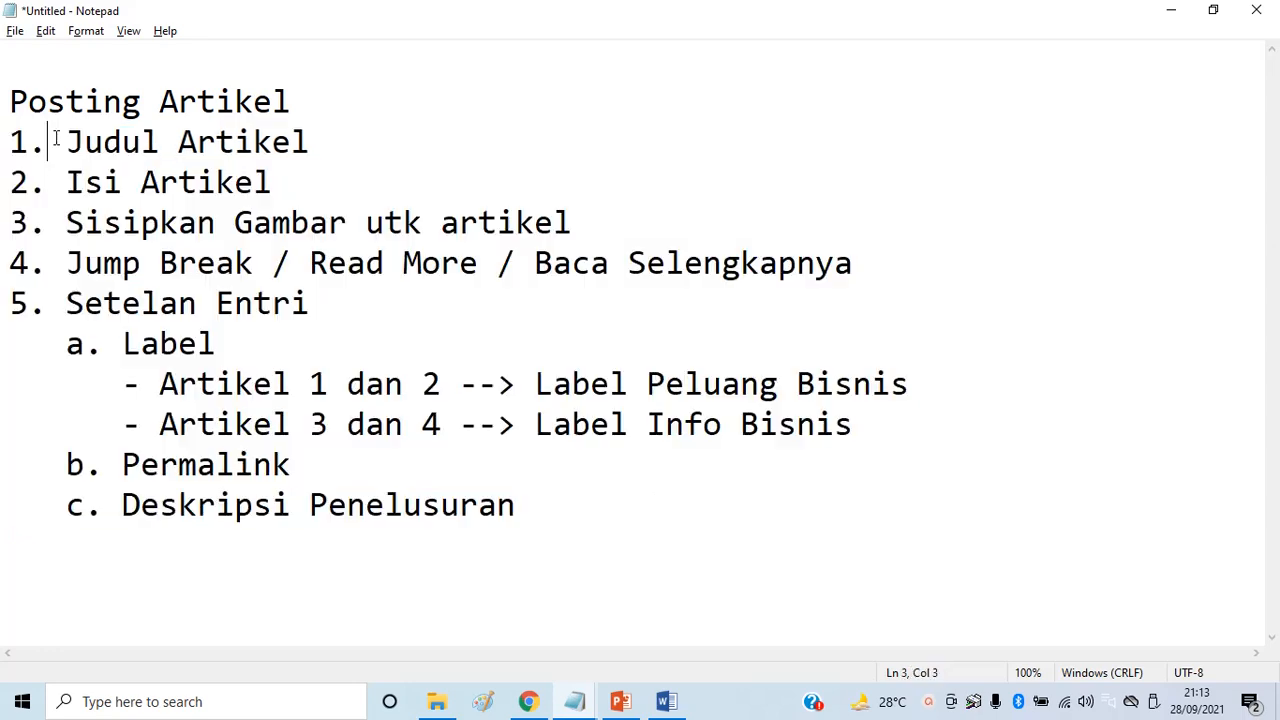
{"action": "left_click_drag", "start_coordinate": [18, 142], "coordinate": [975, 499]}
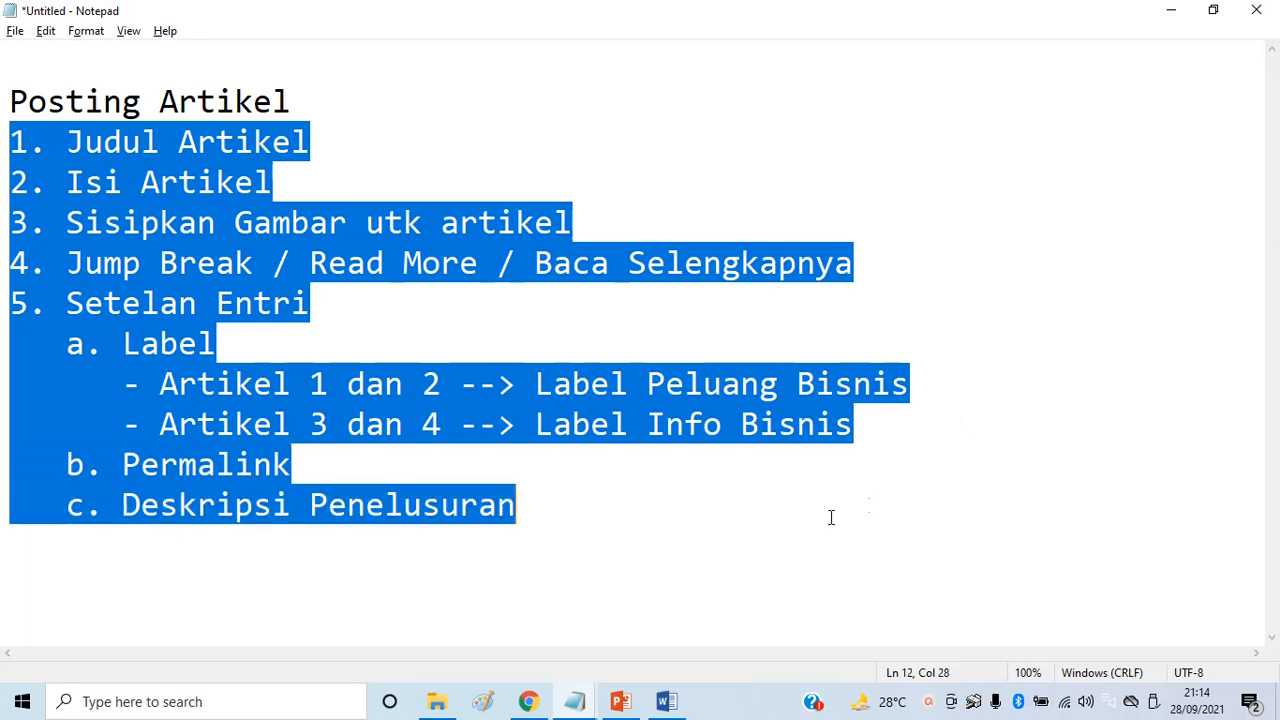
{"action": "left_click", "coordinate": [437, 707]}
{"action": "left_click", "coordinate": [529, 703]}
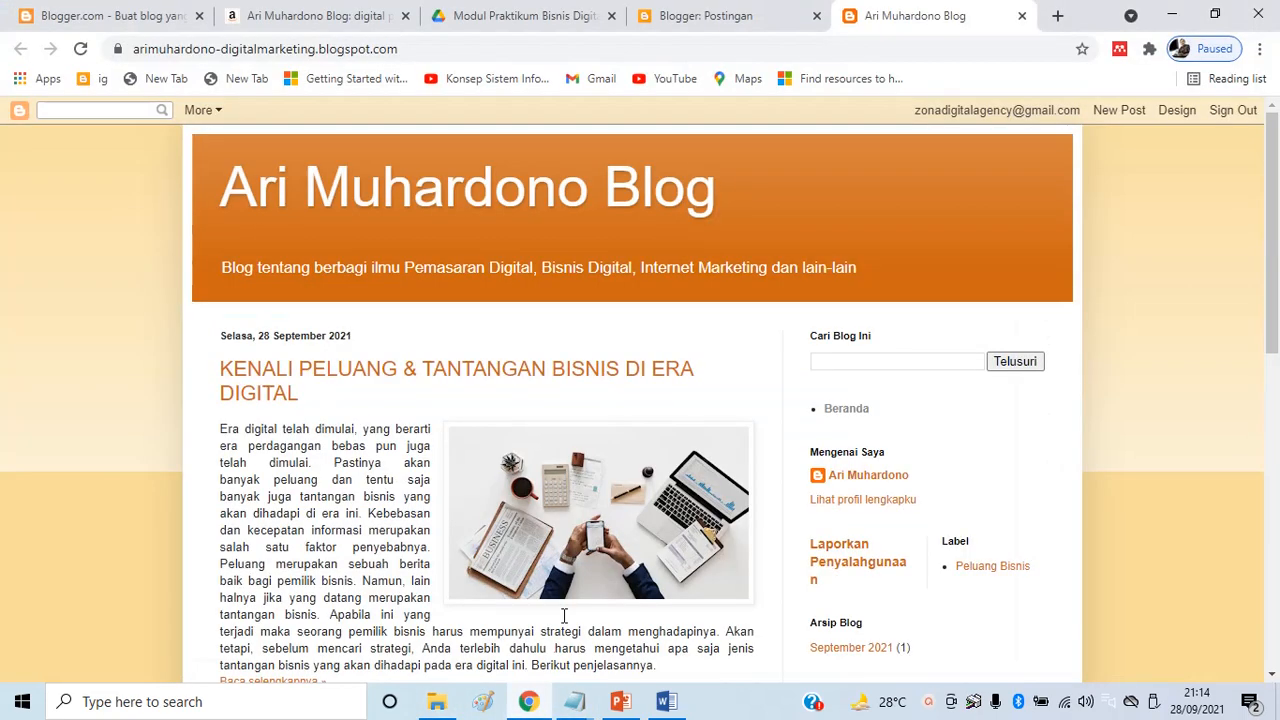
Close the live blog tab, start a new post, and bring the 1. Artikel folder forward
{"action": "left_click", "coordinate": [1021, 17]}
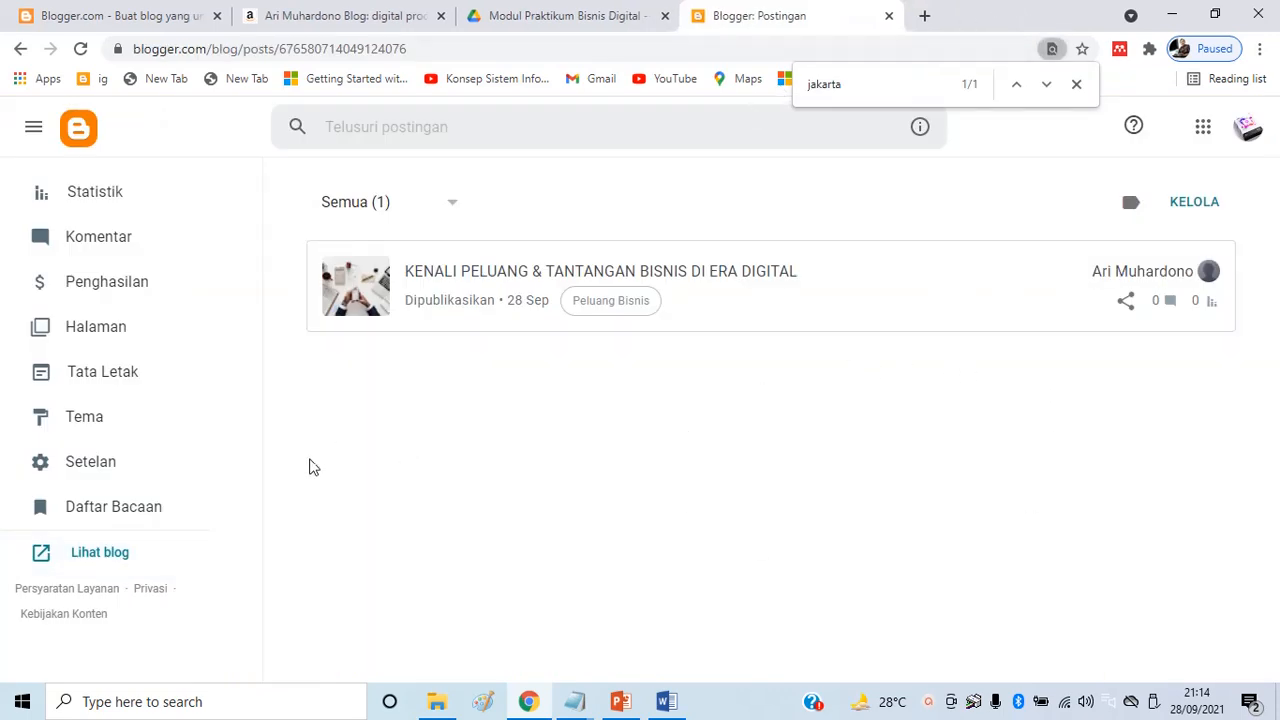
{"action": "scroll", "coordinate": [226, 292], "scroll_direction": "up", "scroll_amount": 3}
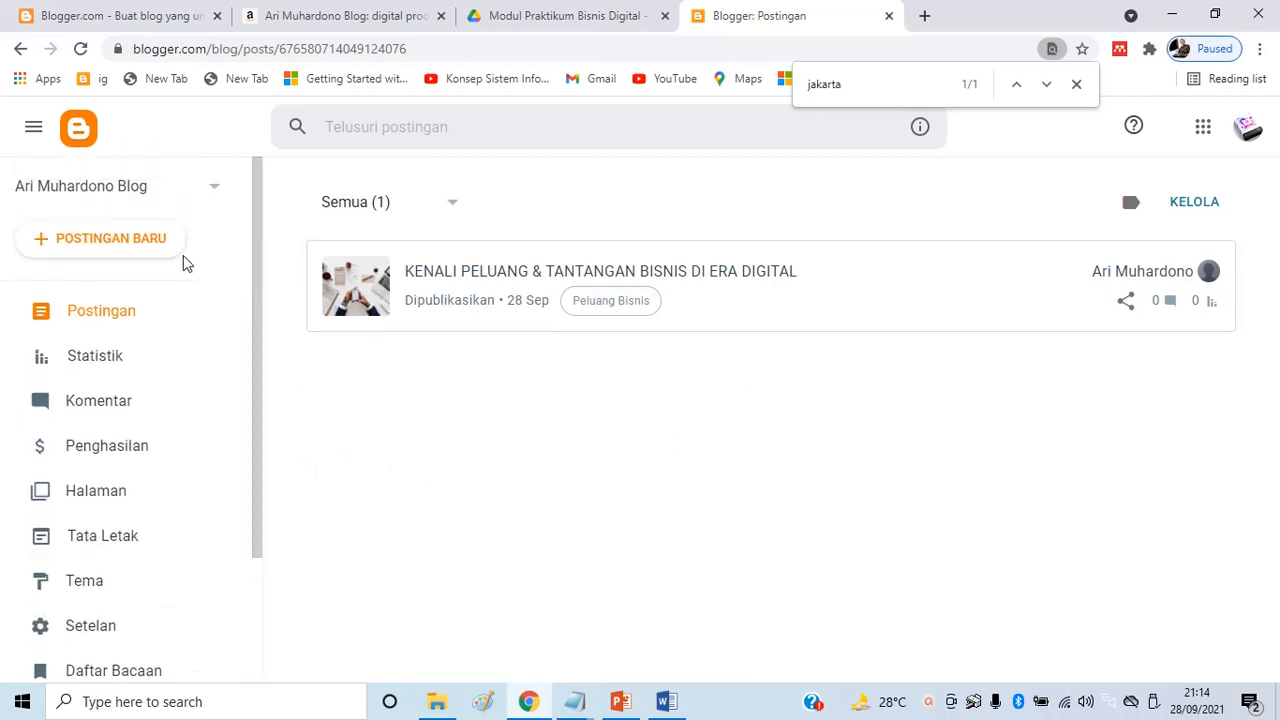
{"action": "left_click", "coordinate": [143, 238]}
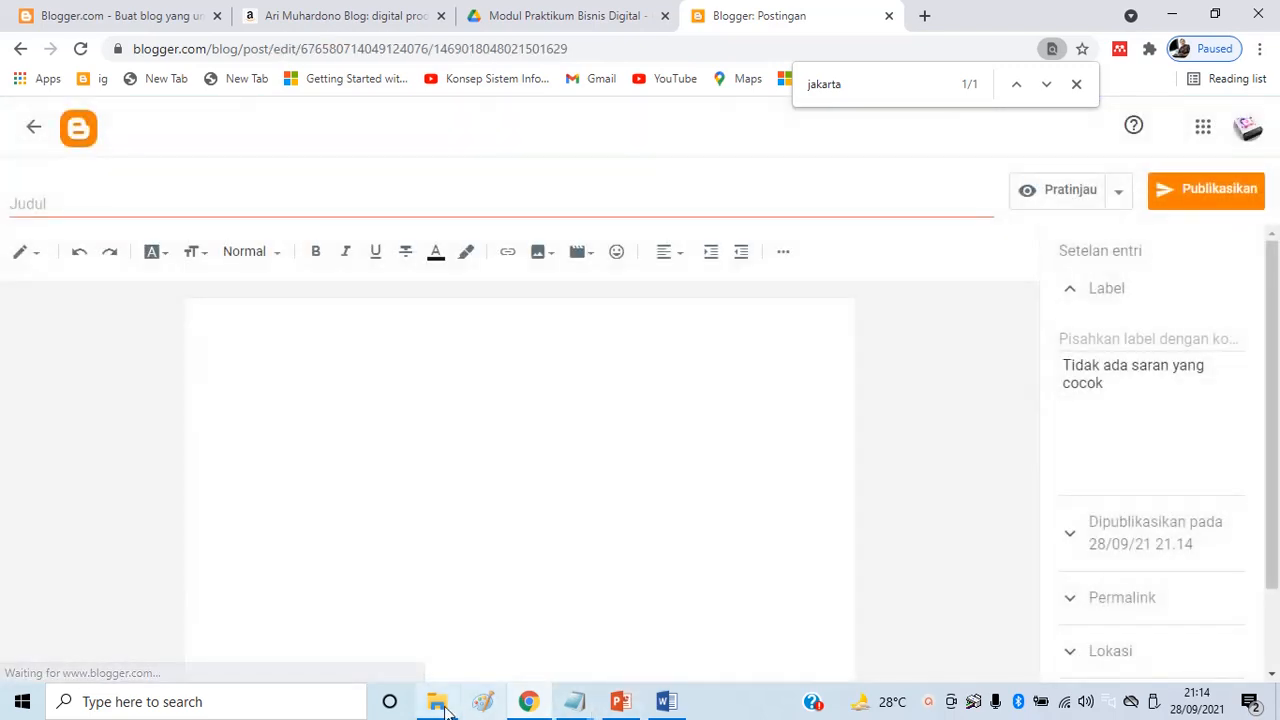
{"action": "left_click", "coordinate": [437, 701]}
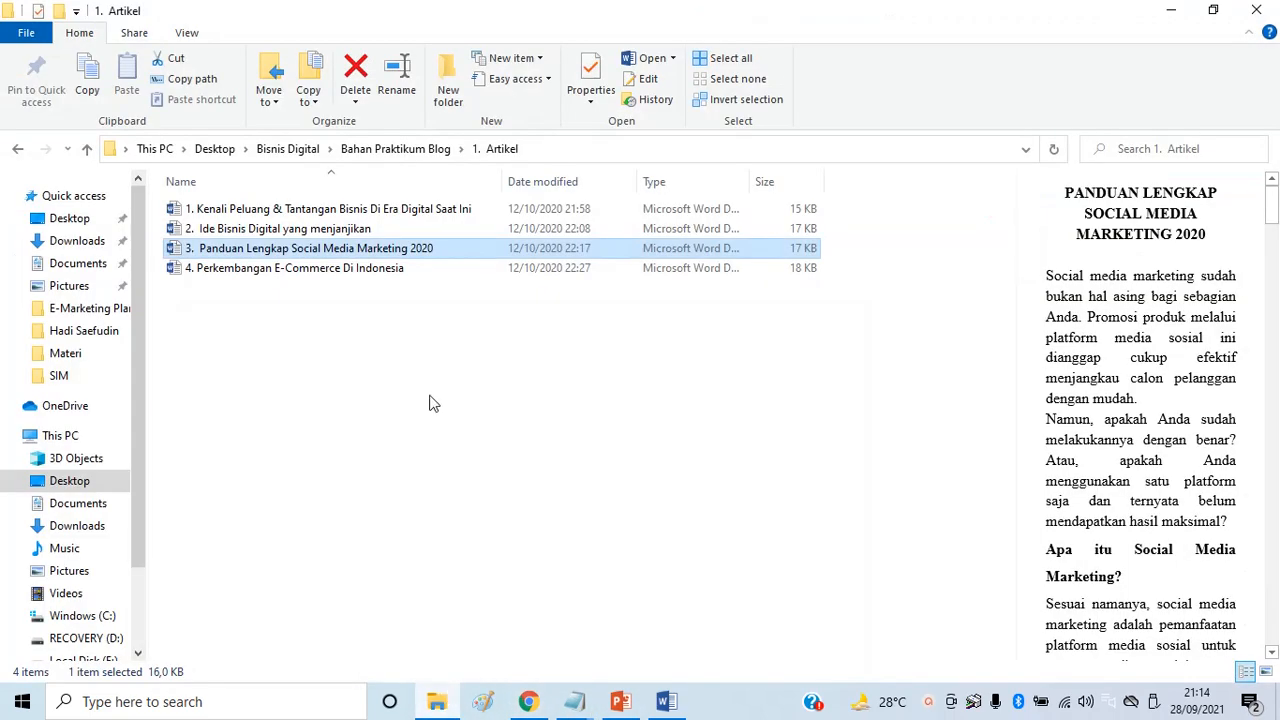
Open the article '2. Ide Bisnis Digital yang menjanjikan' in Word and enable editing
{"action": "left_click", "coordinate": [320, 229]}
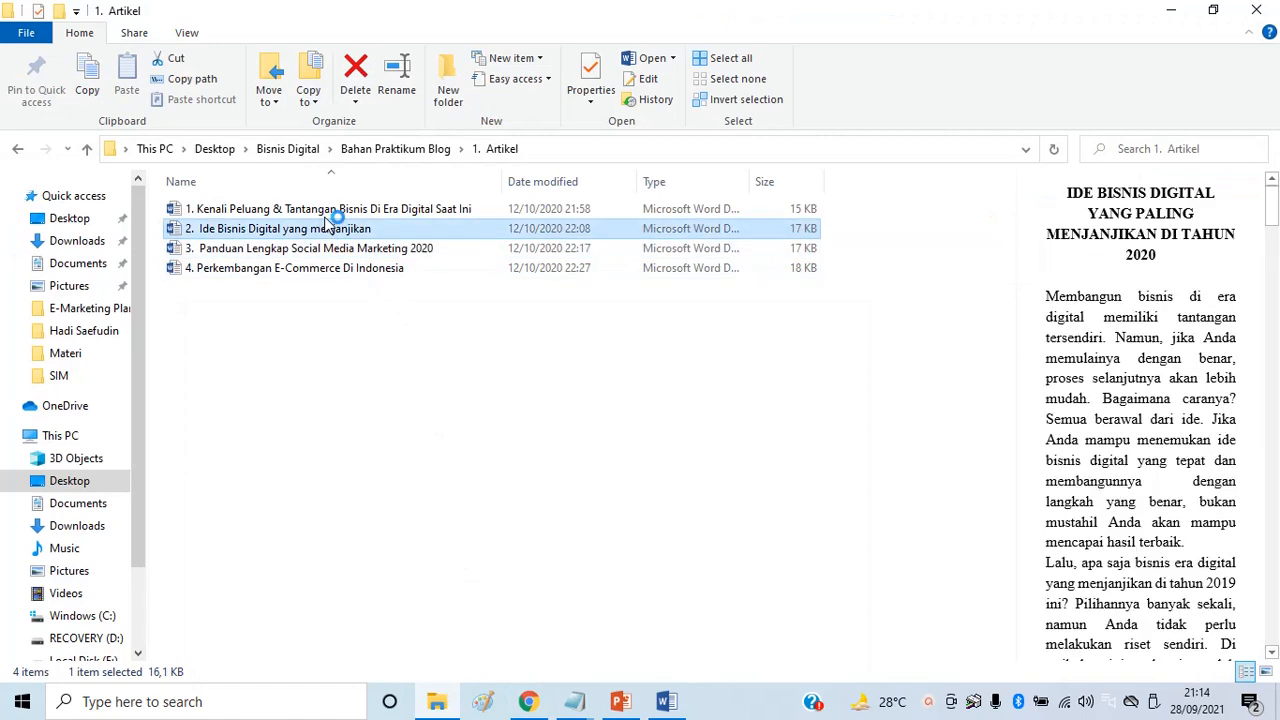
{"action": "double_click", "coordinate": [326, 215]}
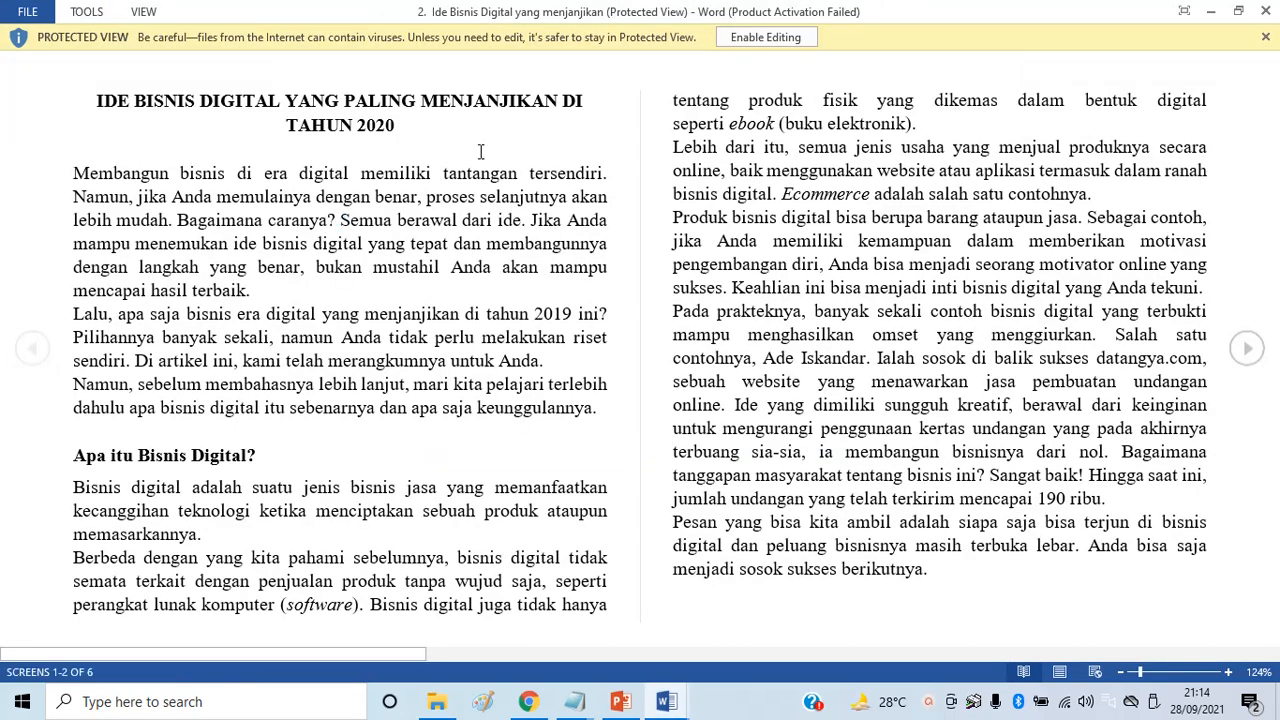
{"action": "left_click", "coordinate": [765, 37]}
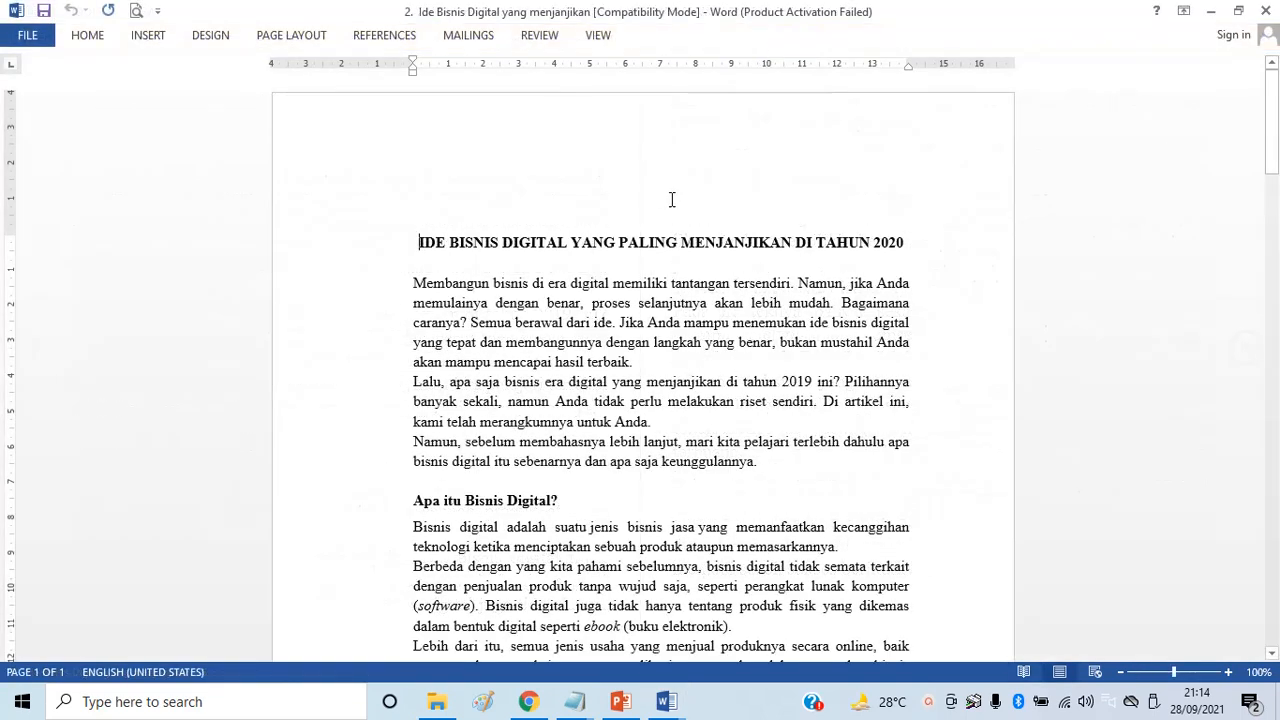
Paste the article title into the Blogger post title and select the body from 'Membangun bisnis' onward
{"action": "left_click_drag", "start_coordinate": [421, 242], "coordinate": [906, 242]}
{"action": "key", "text": "ctrl+c"}
{"action": "key", "text": "alt+Tab"}
{"action": "key", "text": "alt+Tab"}
{"action": "key", "text": "alt+Tab"}
{"action": "key", "text": "alt+Tab"}
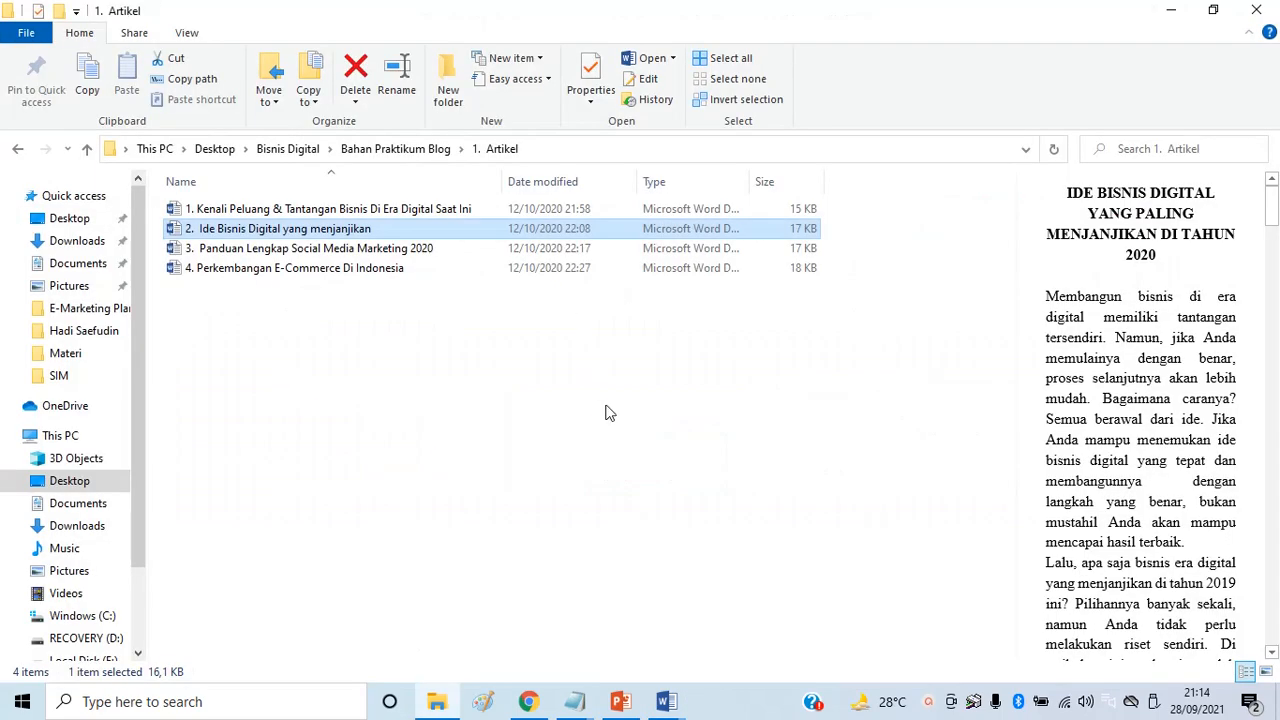
{"action": "key", "text": "alt+Tab"}
{"action": "left_click", "coordinate": [530, 703]}
{"action": "left_click", "coordinate": [275, 199]}
{"action": "key", "text": "ctrl+v"}
{"action": "key", "text": "alt+Tab"}
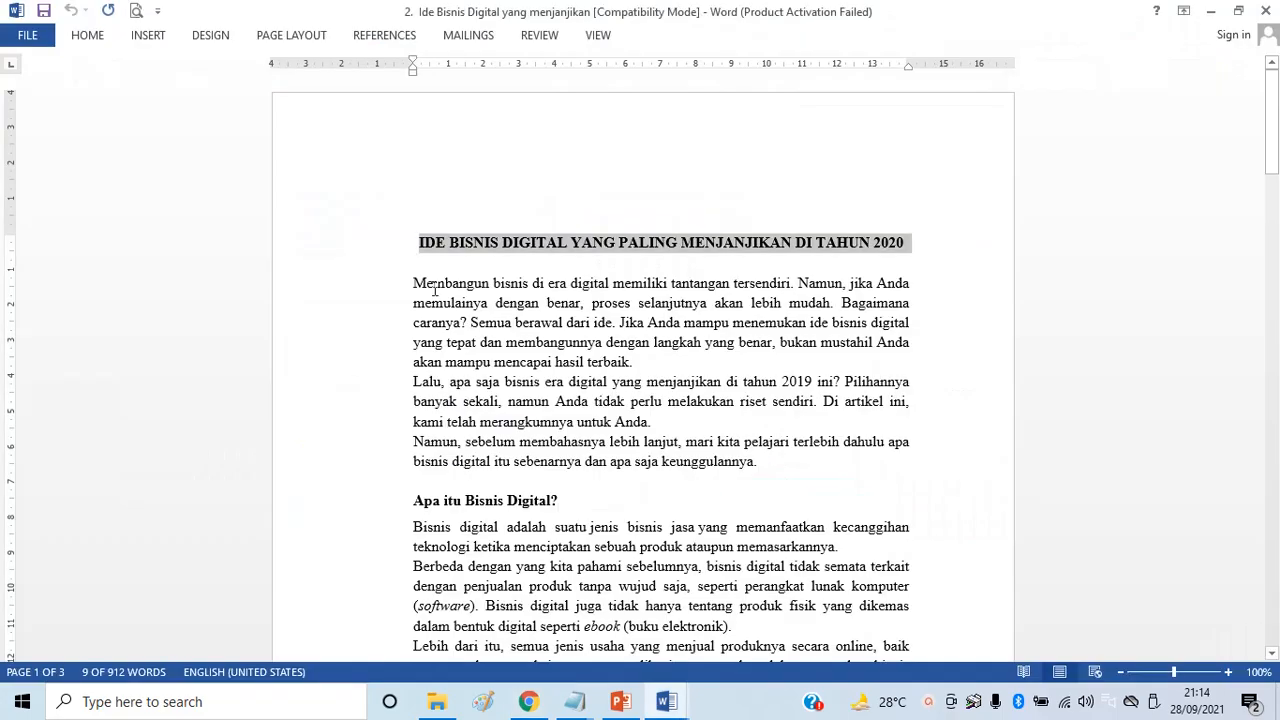
{"action": "left_click_drag", "start_coordinate": [414, 283], "coordinate": [791, 391]}
Paste the article into the post body, removing the blank first line and leading space
{"action": "key", "text": "alt+Tab"}
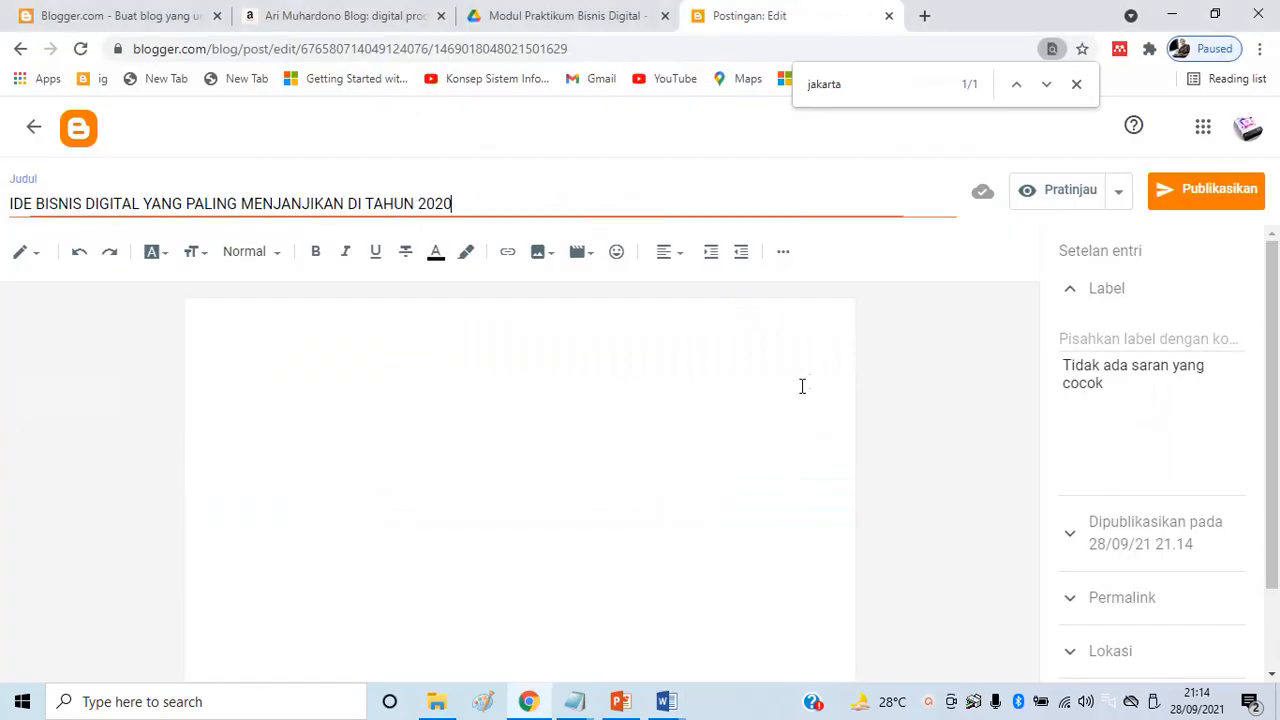
{"action": "left_click", "coordinate": [409, 354]}
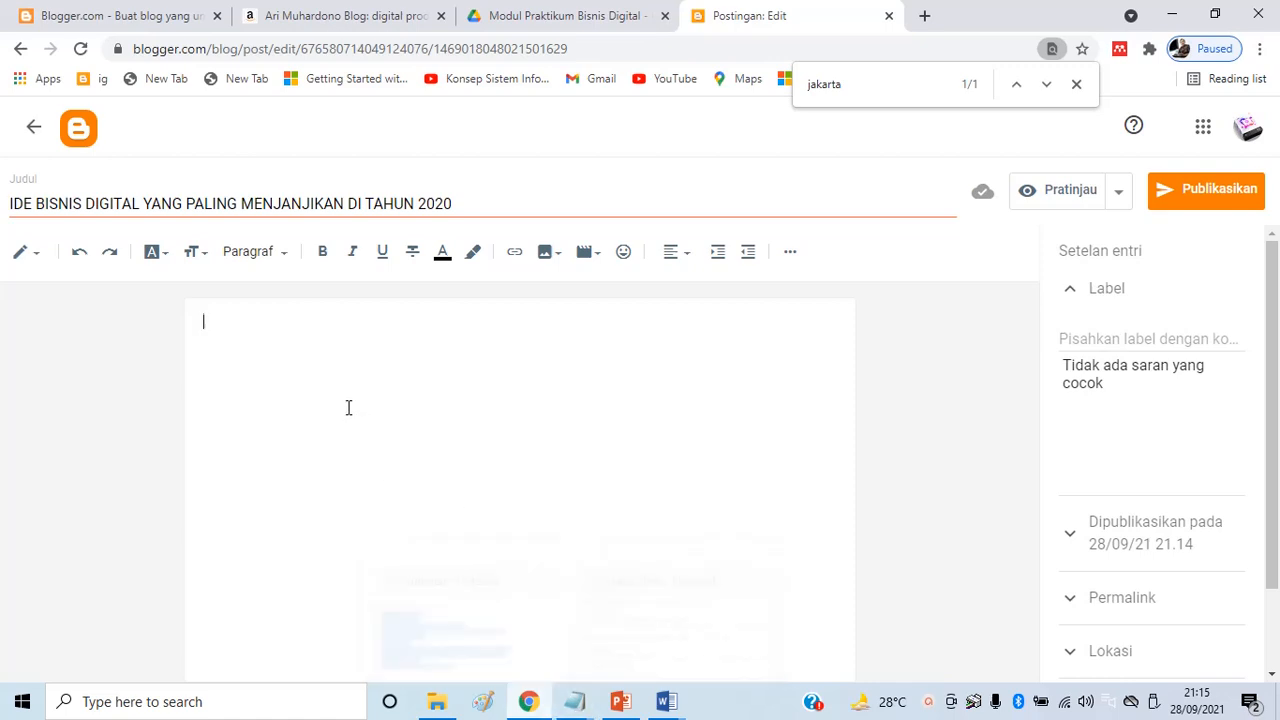
{"action": "key", "text": "ctrl+v"}
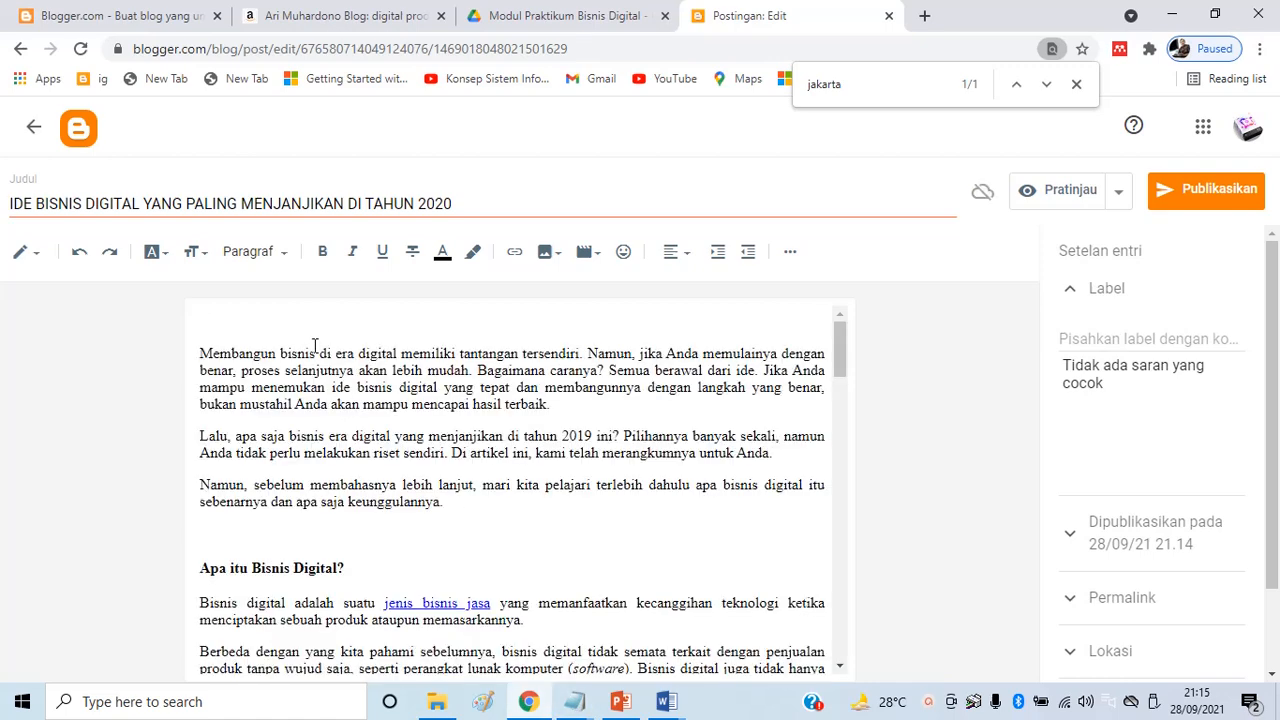
{"action": "key", "text": "Delete"}
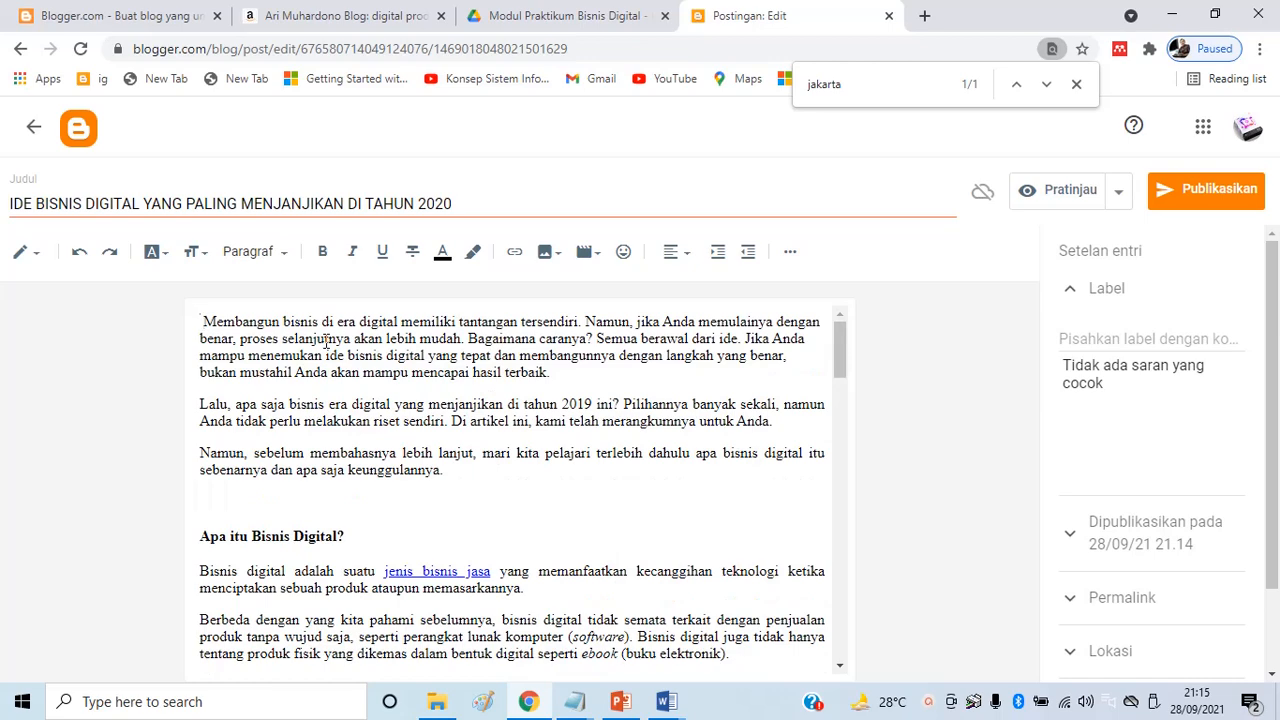
{"action": "key", "text": "Delete"}
Start uploading an image from the computer into the post
{"action": "left_click", "coordinate": [548, 252]}
{"action": "left_click", "coordinate": [580, 302]}
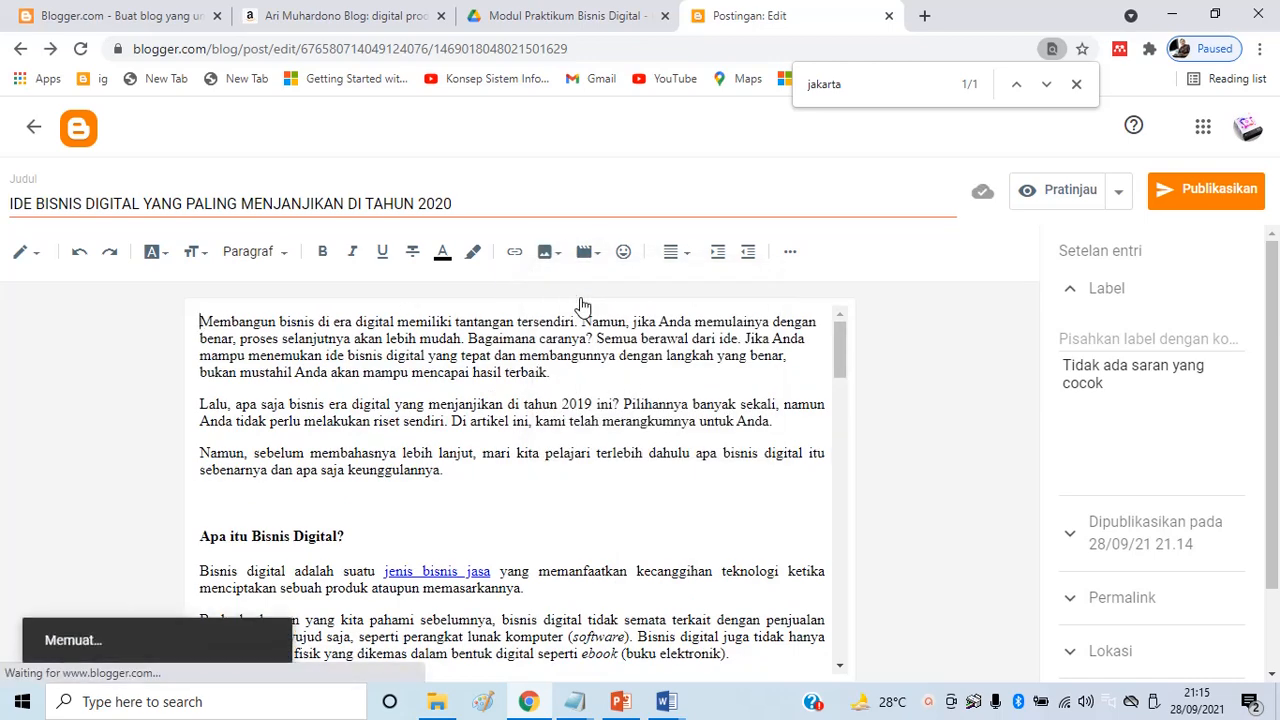
{"action": "left_click", "coordinate": [297, 270]}
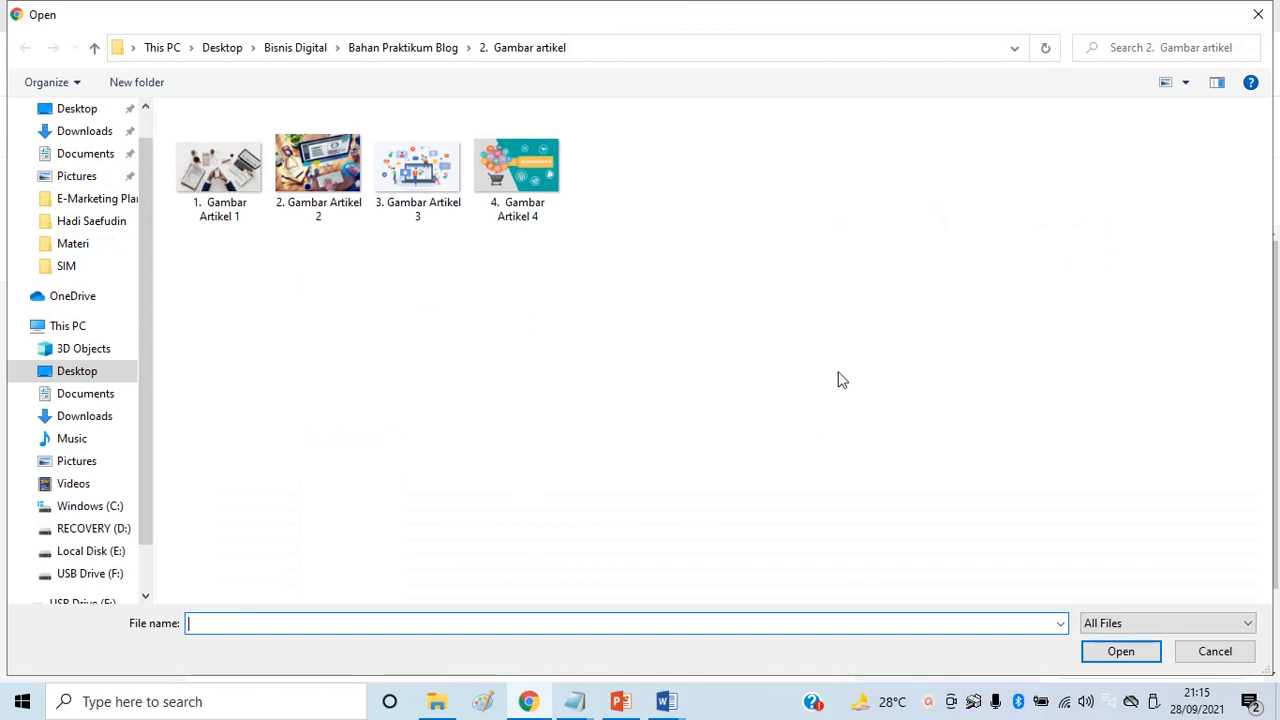
Upload '2. Gambar Artikel 2' and insert it at the top of the post
{"action": "left_click", "coordinate": [317, 168]}
{"action": "left_click", "coordinate": [1125, 655]}
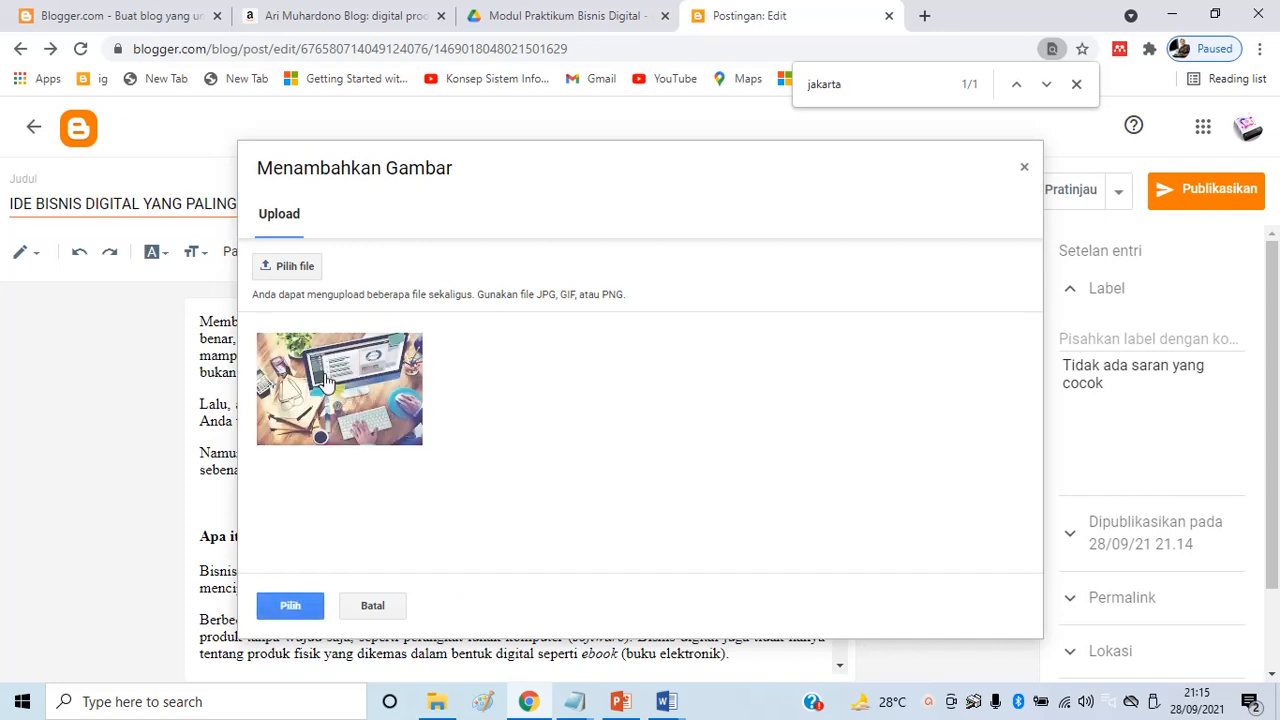
{"action": "left_click", "coordinate": [290, 606]}
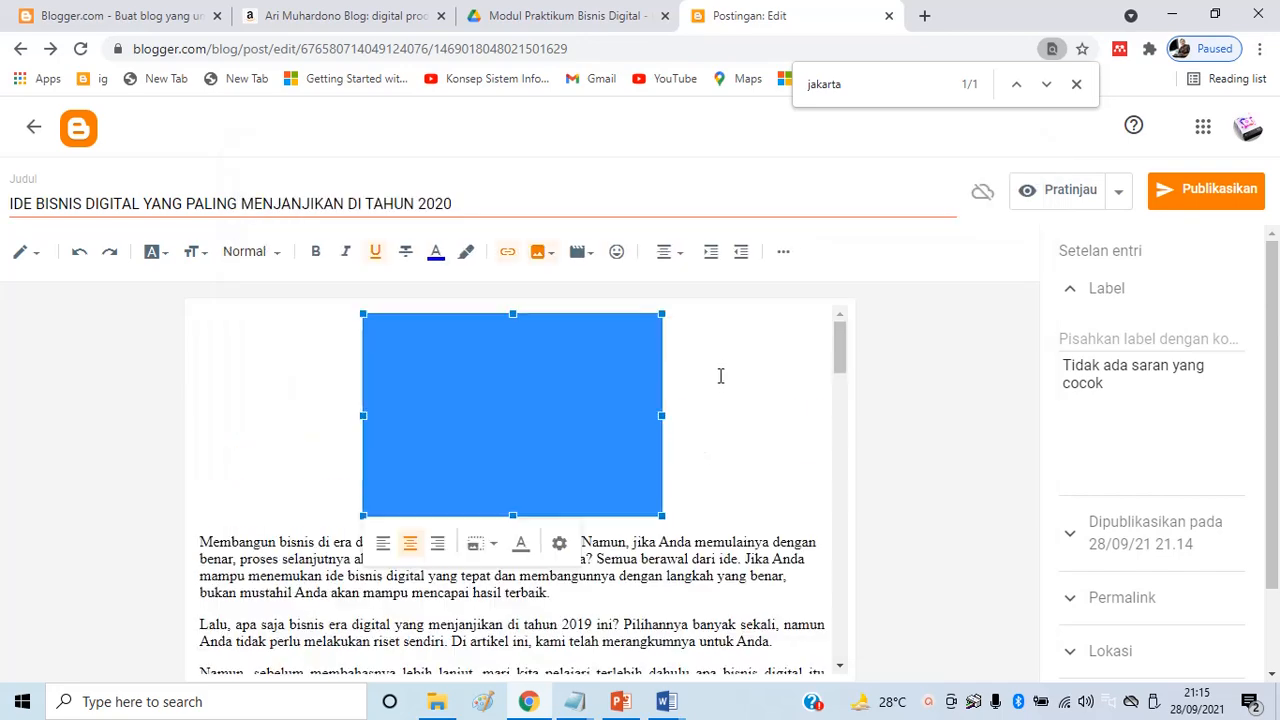
Float the image to the right and justify the opening paragraph
{"action": "left_click", "coordinate": [438, 545]}
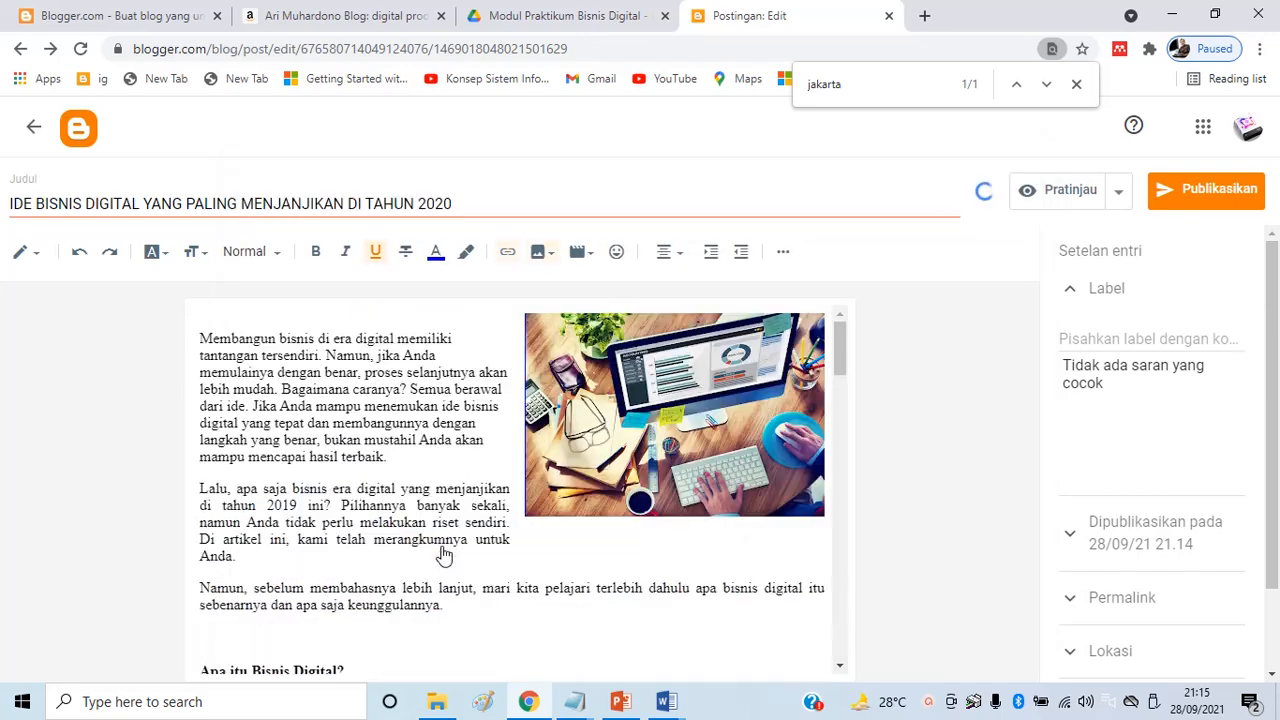
{"action": "left_click", "coordinate": [280, 340]}
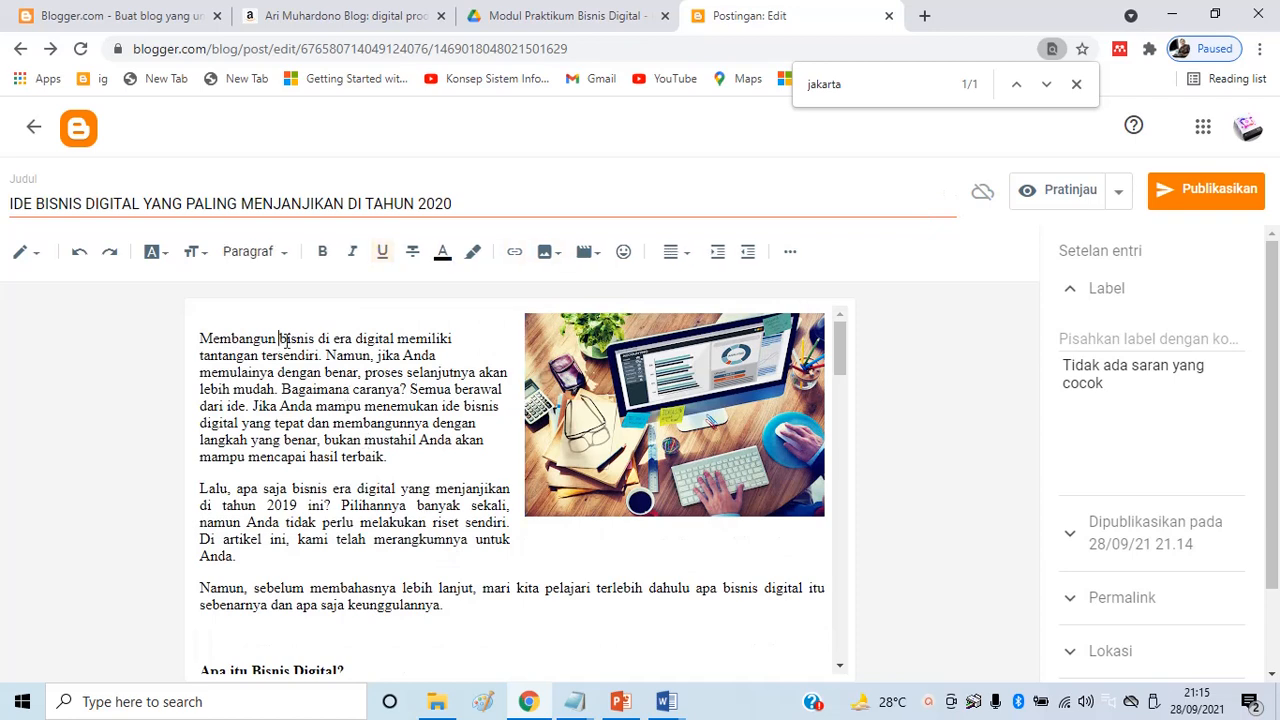
{"action": "left_click", "coordinate": [674, 259]}
{"action": "left_click", "coordinate": [695, 260]}
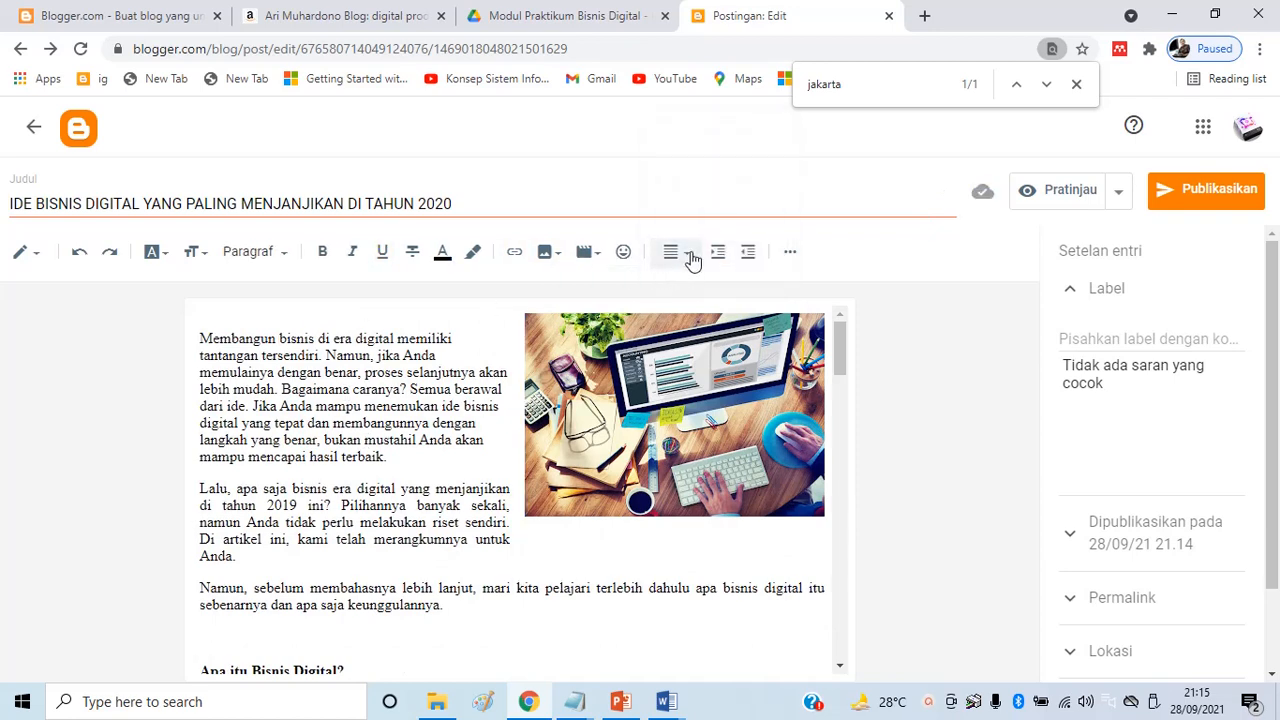
{"action": "left_click", "coordinate": [688, 260]}
{"action": "left_click", "coordinate": [668, 216]}
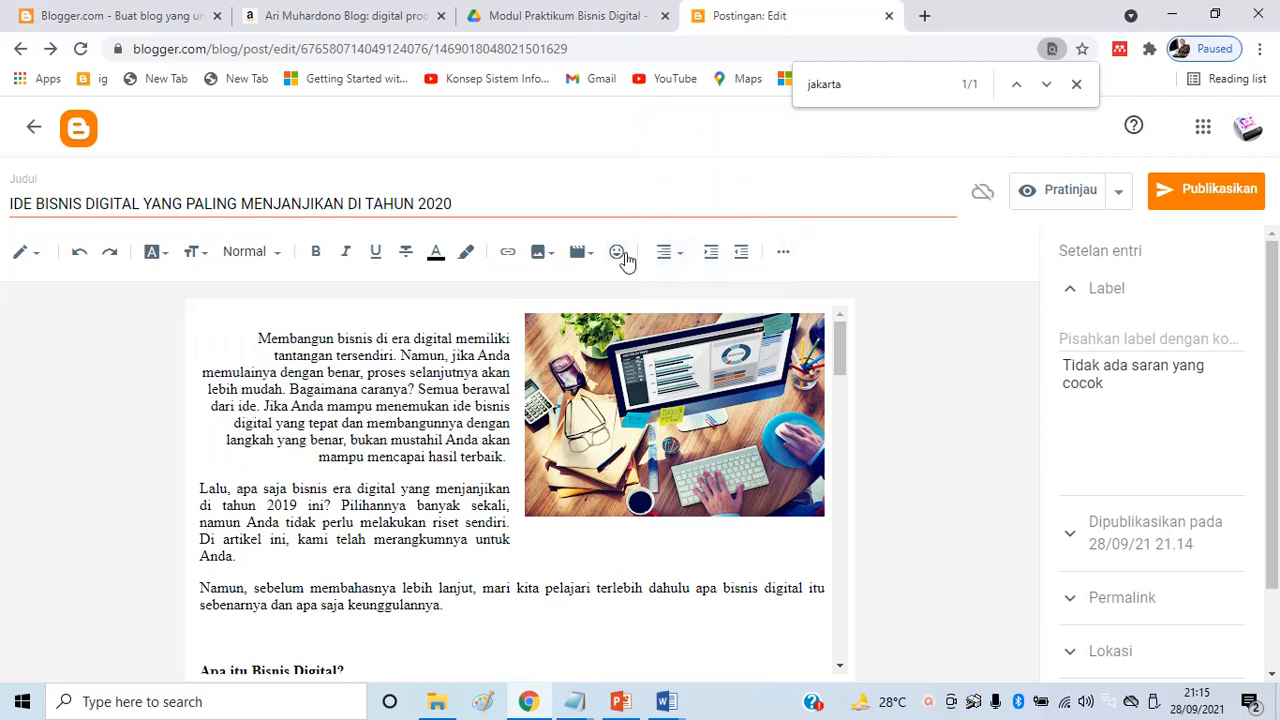
{"action": "left_click", "coordinate": [684, 259]}
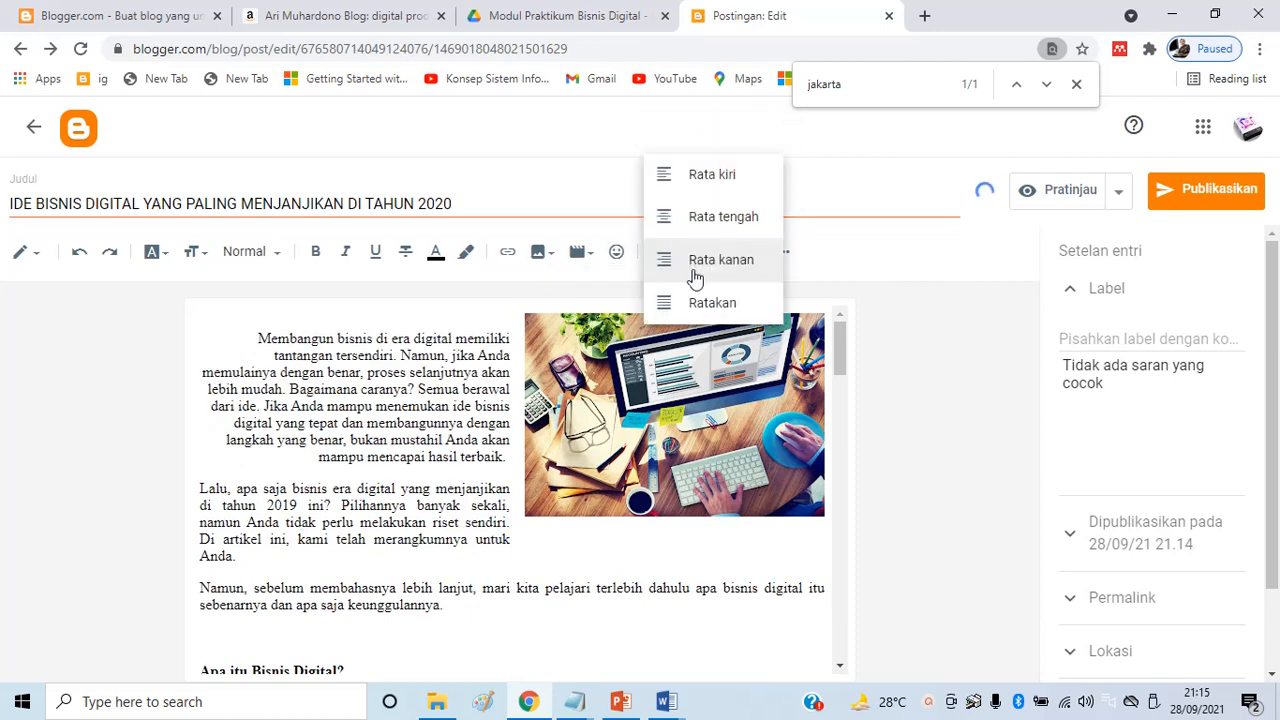
{"action": "left_click", "coordinate": [708, 301]}
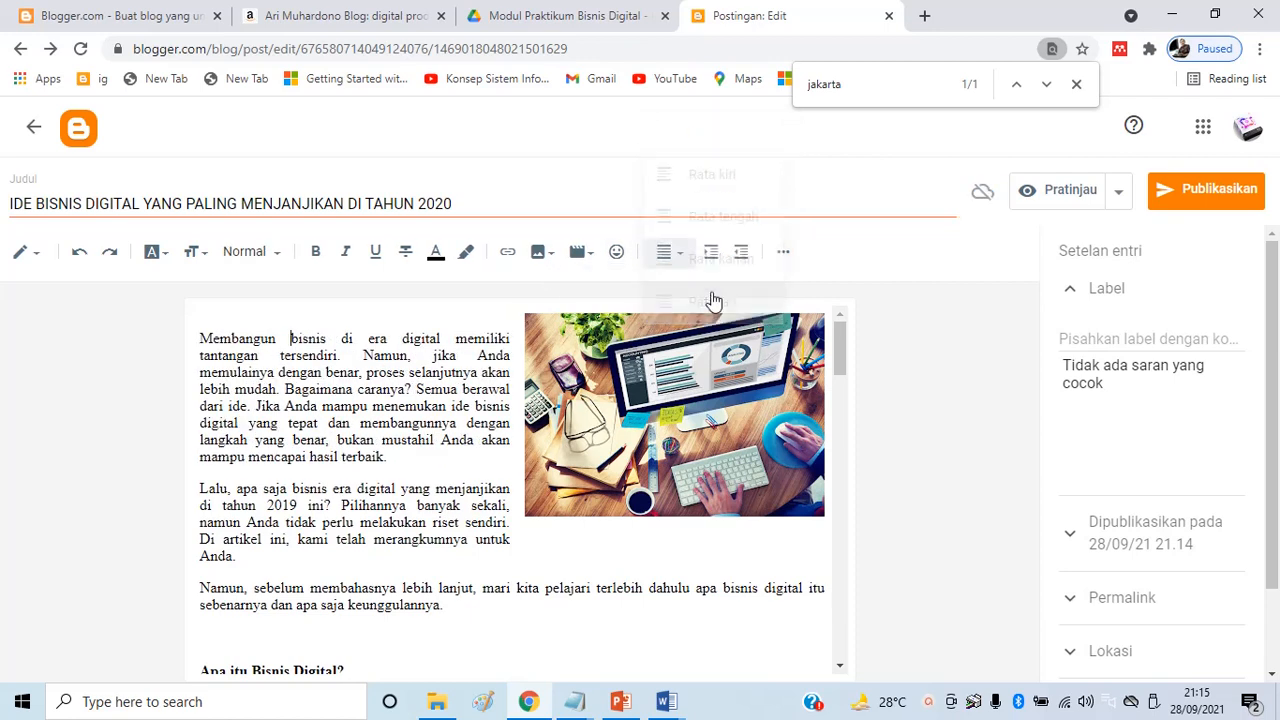
Delete the blank line at the top of the post
{"action": "left_click", "coordinate": [445, 321]}
{"action": "key", "text": "Delete"}
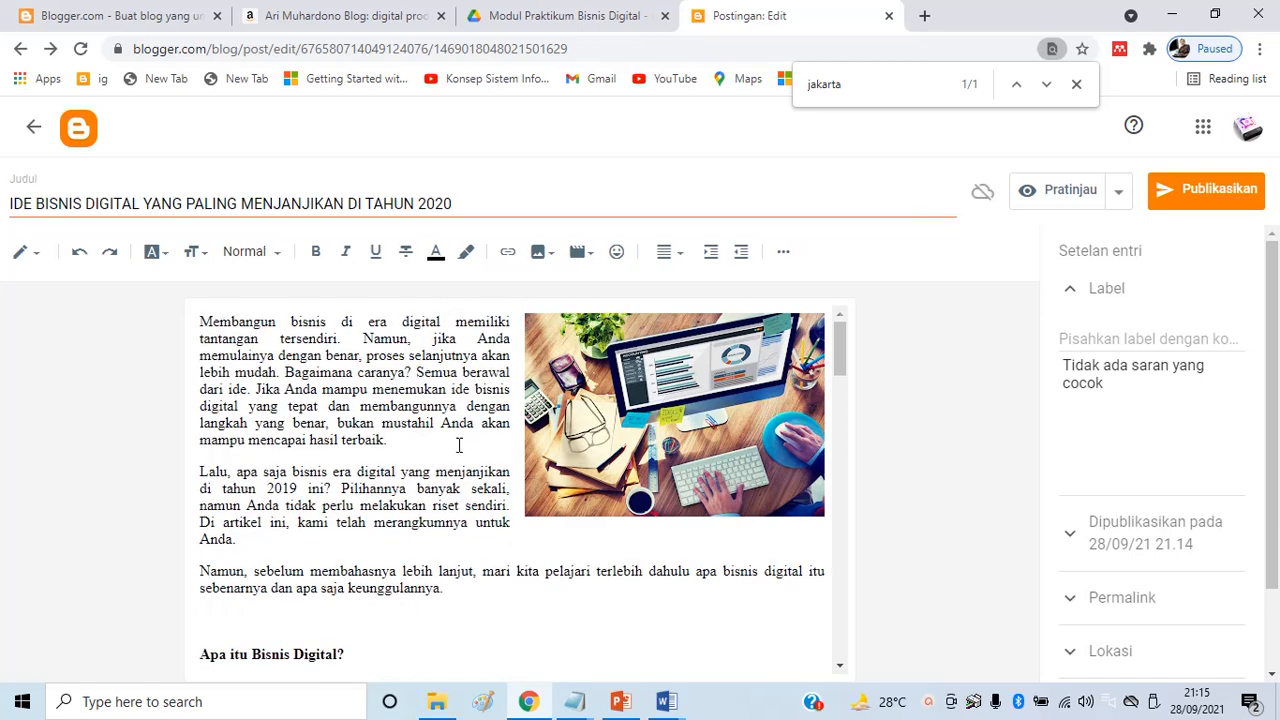
{"action": "scroll", "coordinate": [453, 446], "scroll_direction": "down", "scroll_amount": 2}
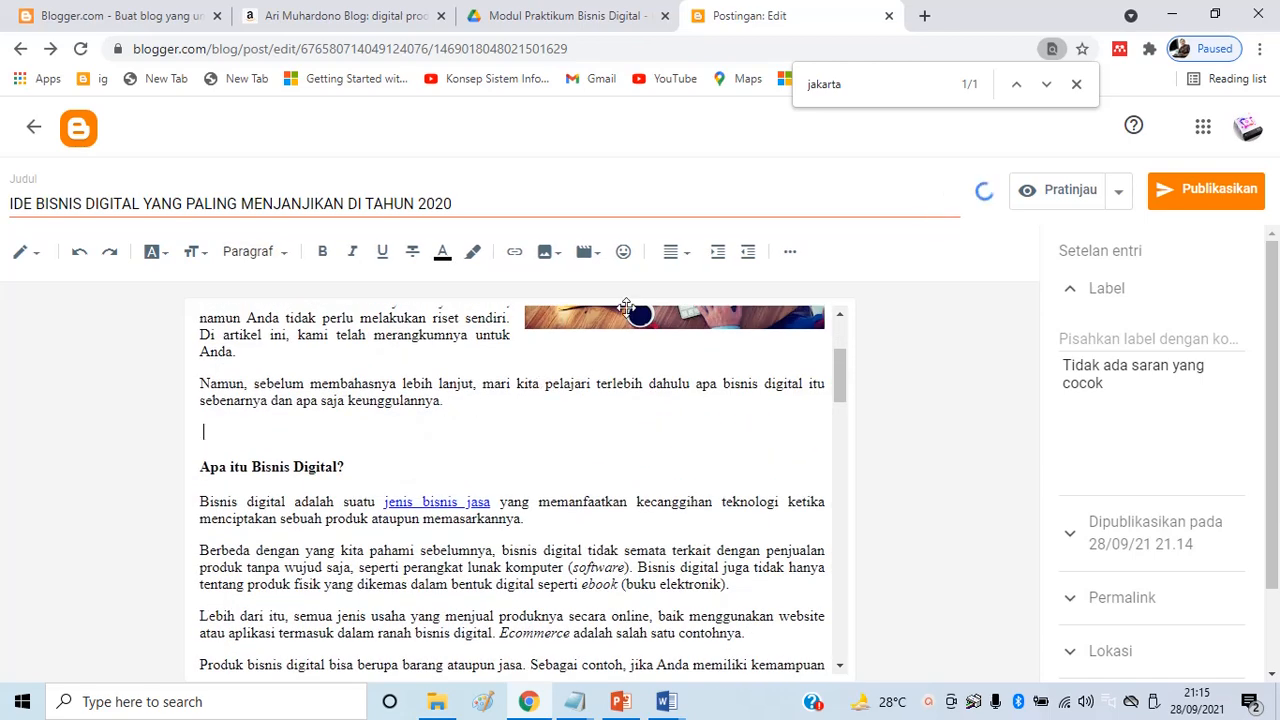
Insert a jump break before 'Apa itu Bisnis Digital?', label the post Peluang Bisnis, and set publish time to Otomatis
{"action": "left_click", "coordinate": [790, 252]}
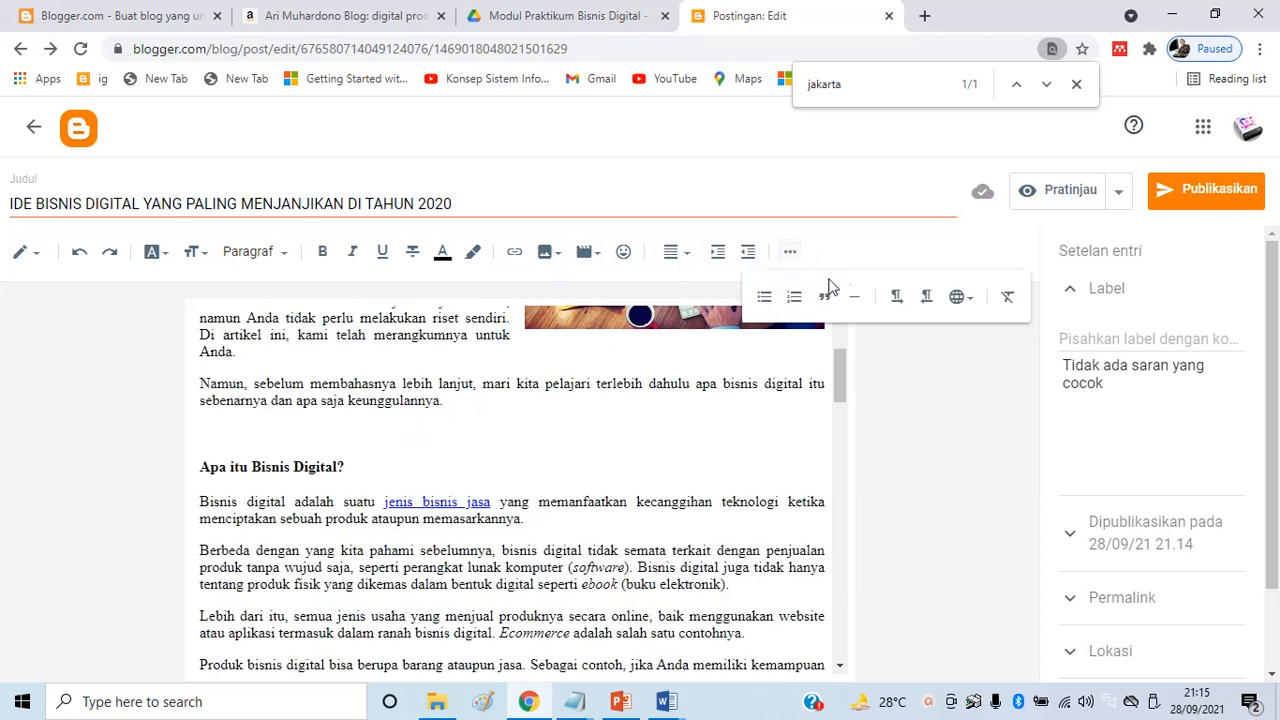
{"action": "left_click", "coordinate": [857, 298]}
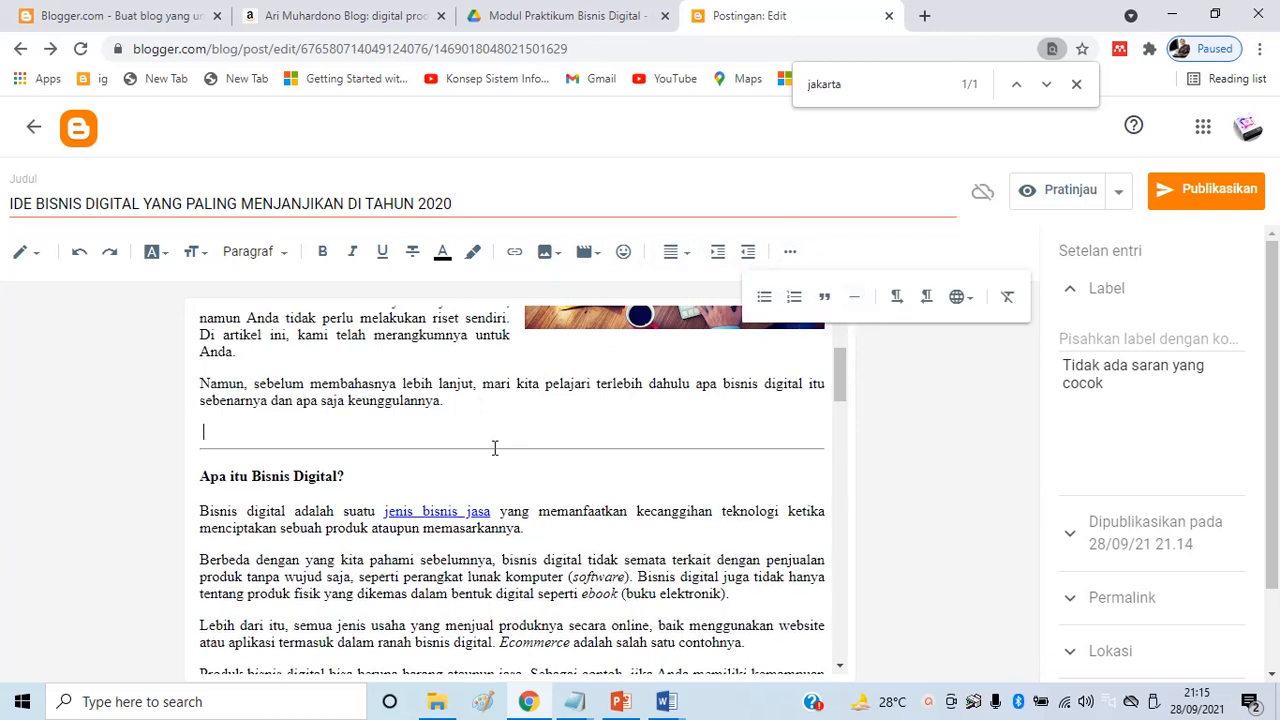
{"action": "left_click", "coordinate": [1140, 332]}
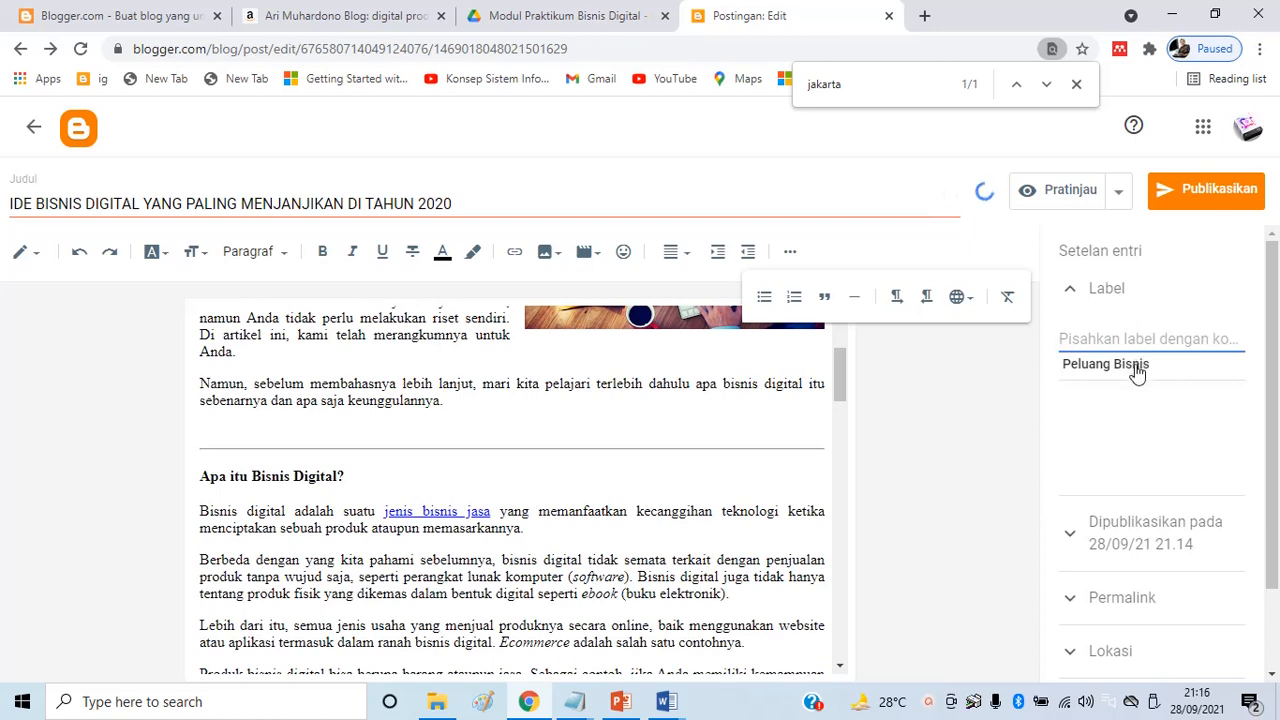
{"action": "left_click", "coordinate": [1138, 366]}
{"action": "scroll", "coordinate": [1138, 372], "scroll_direction": "down", "scroll_amount": 2}
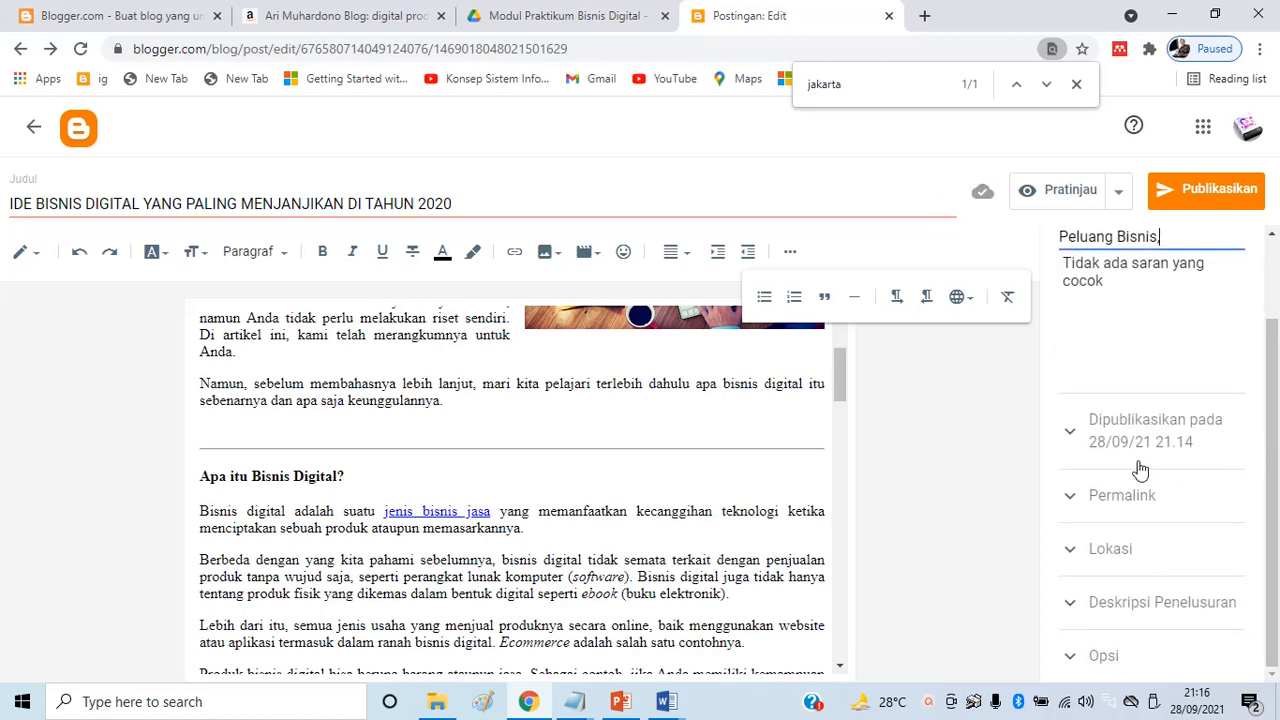
{"action": "left_click", "coordinate": [1078, 433]}
{"action": "left_click", "coordinate": [1070, 420]}
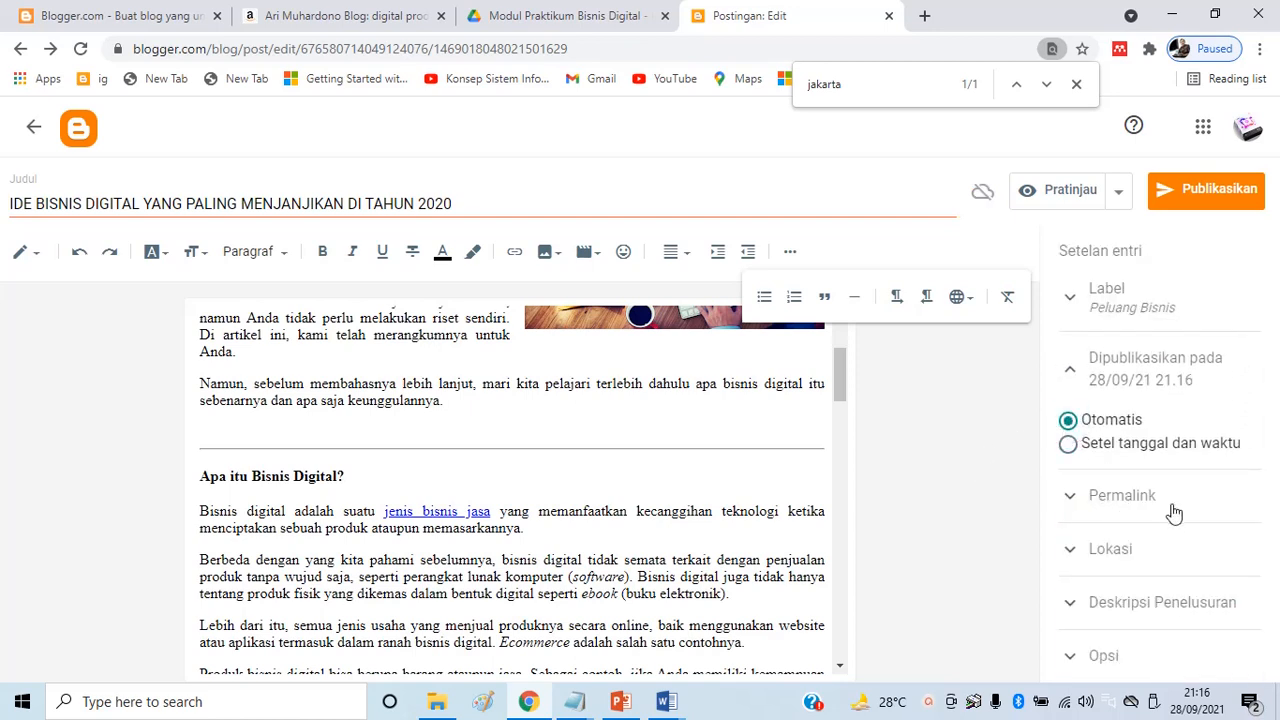
Begin the search description with 'bisnis digital,'
{"action": "left_click", "coordinate": [1150, 604]}
{"action": "left_click", "coordinate": [1109, 586]}
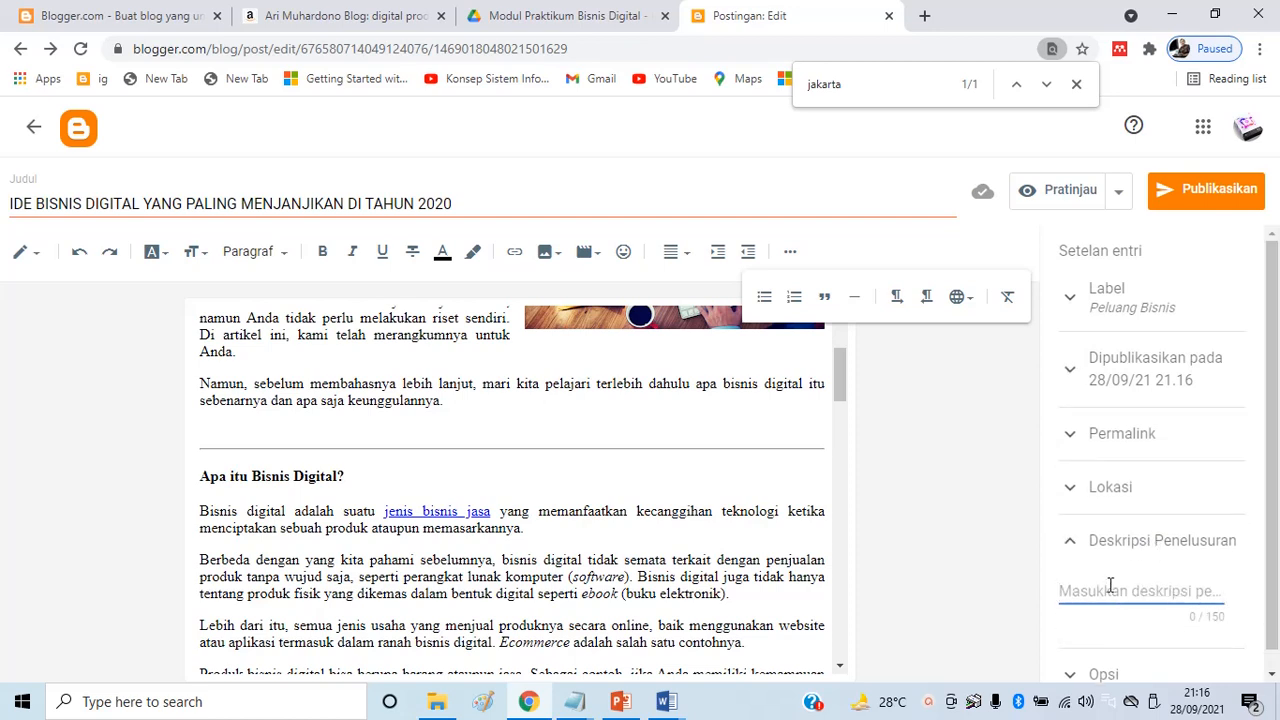
{"action": "type", "text": "bisnis digital,"}
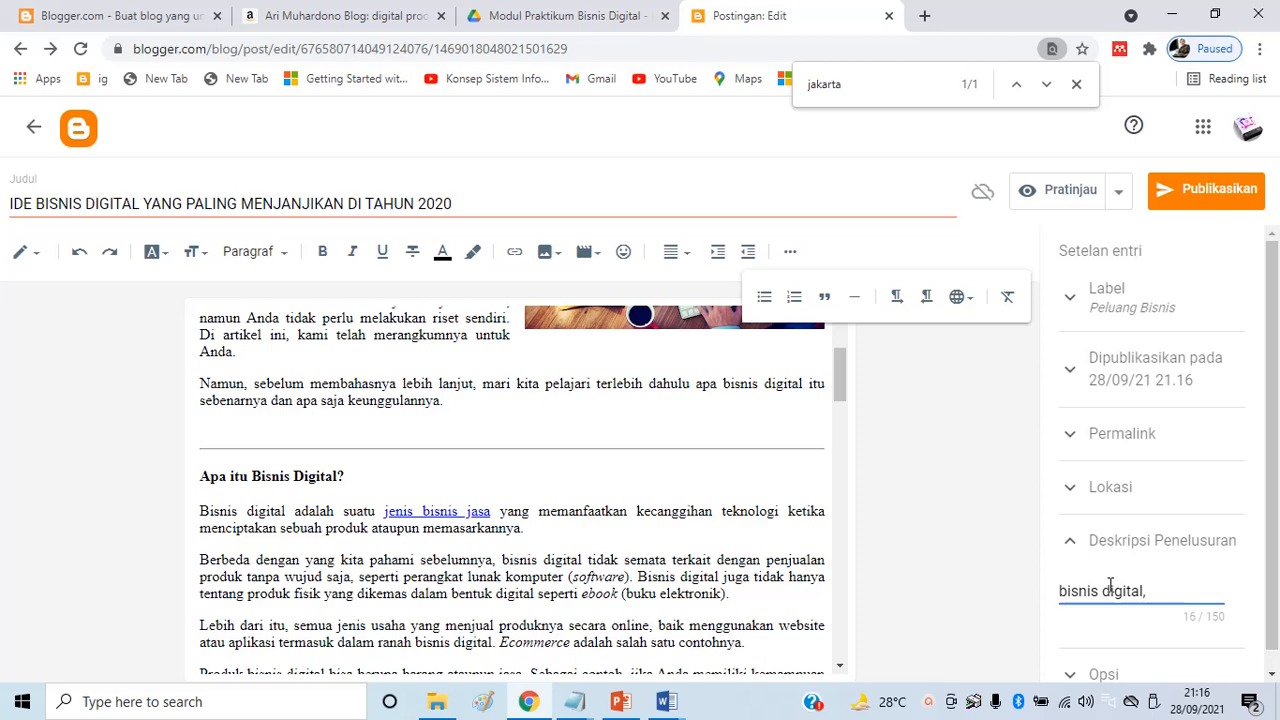
{"action": "type", "text": "bin"}
{"action": "key", "text": "BackSpace"}
{"action": "type", "text": "smos"}
{"action": "key", "text": "BackSpace"}
{"action": "key", "text": "BackSpace"}
{"action": "key", "text": "BackSpace"}
{"action": "type", "text": "nis digital,"}
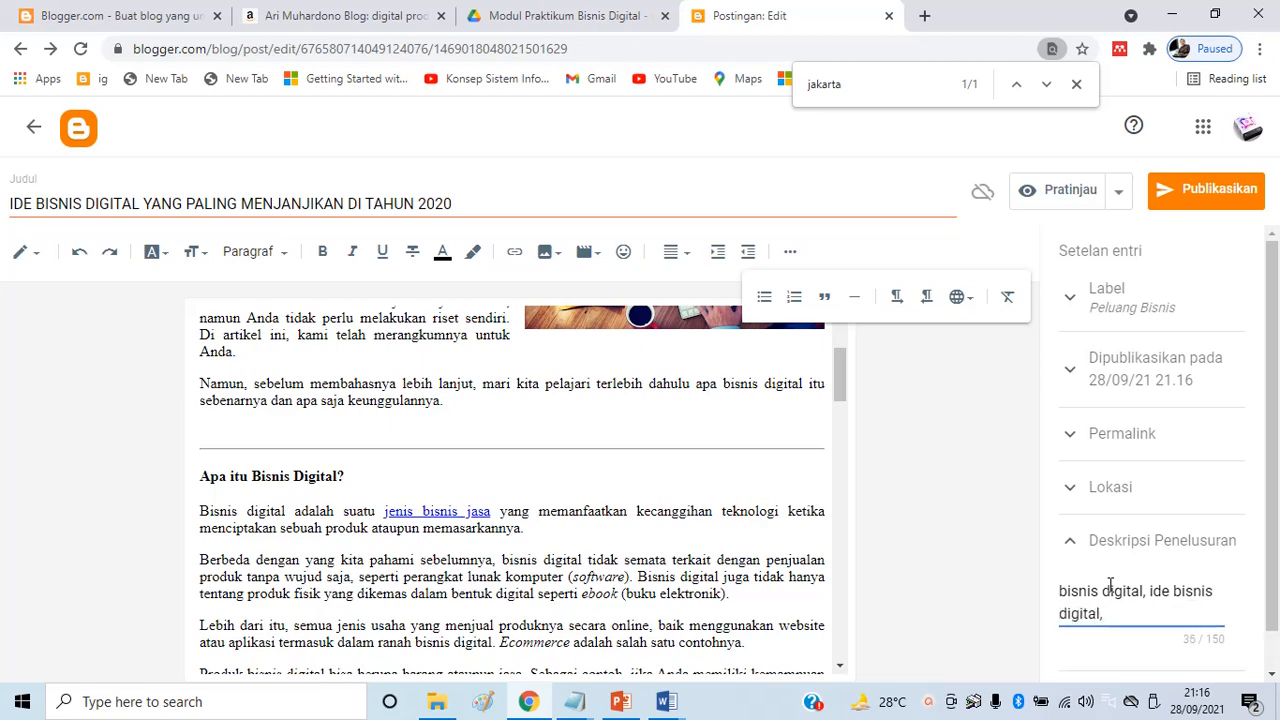
Finish the search description ending with 'prospek bisnis digital' and publish the post
{"action": "scroll", "coordinate": [524, 527], "scroll_direction": "down", "scroll_amount": 4}
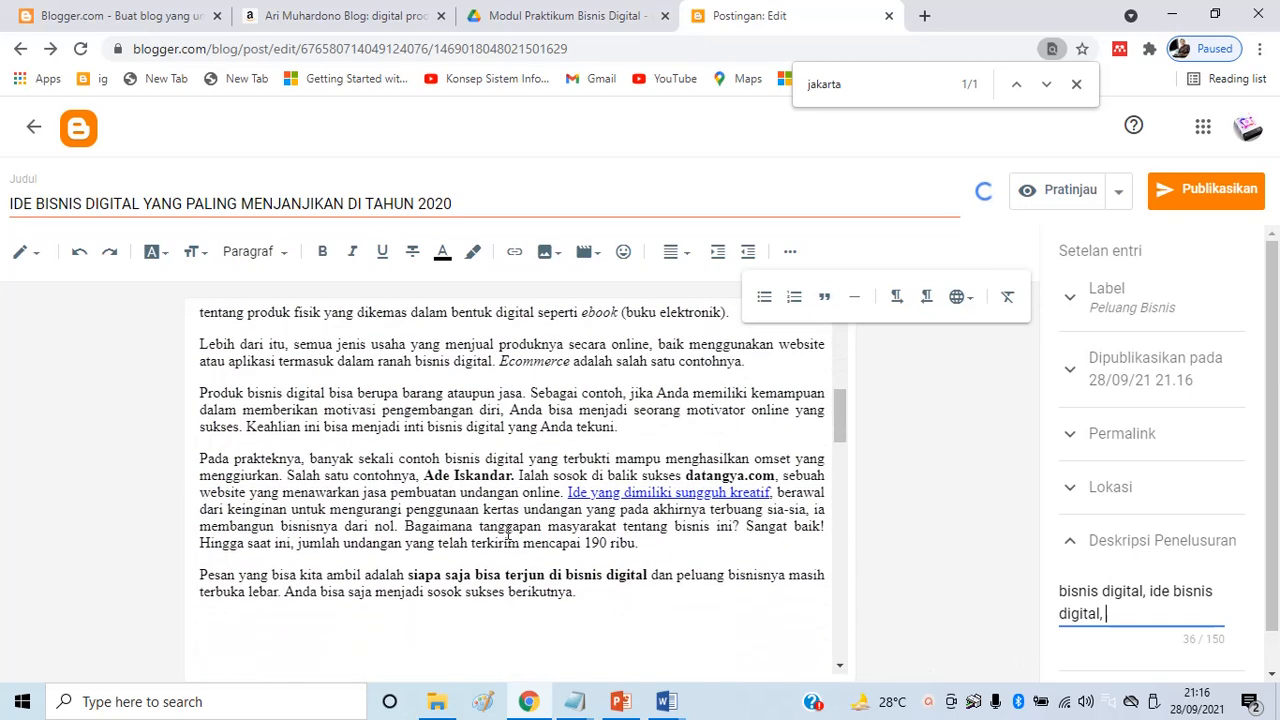
{"action": "scroll", "coordinate": [514, 507], "scroll_direction": "down", "scroll_amount": 1}
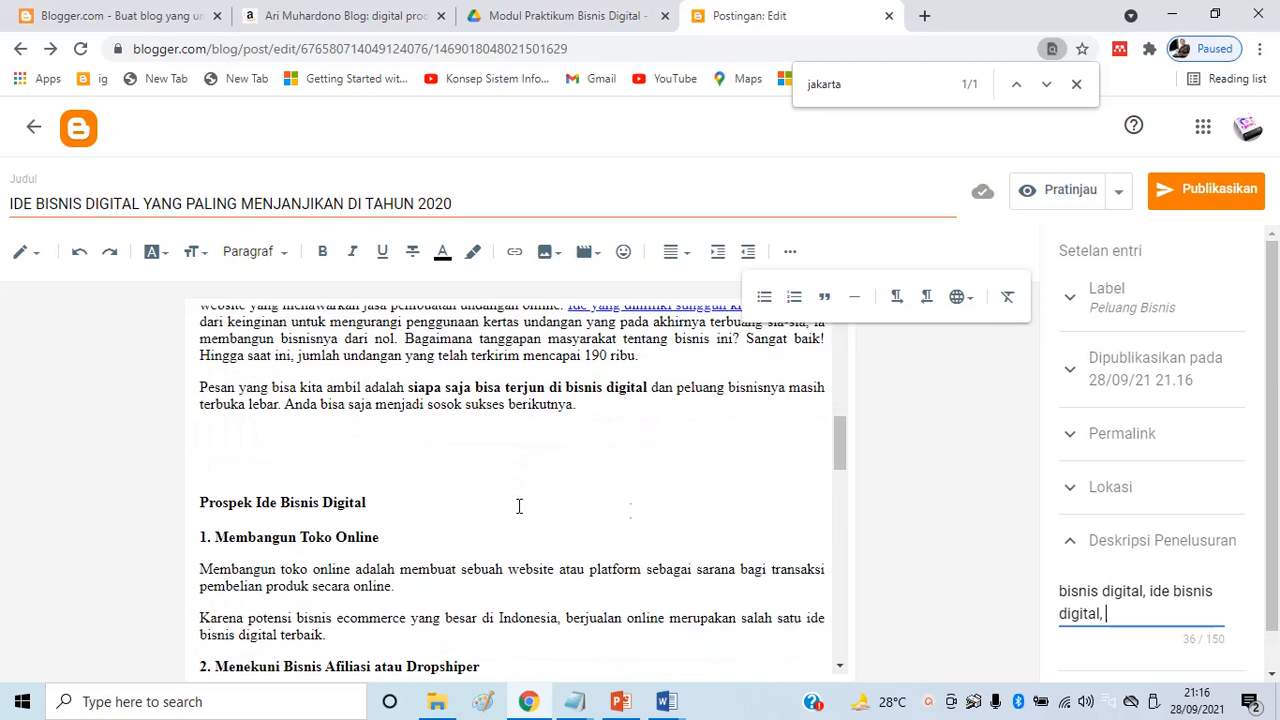
{"action": "type", "text": "prospe"}
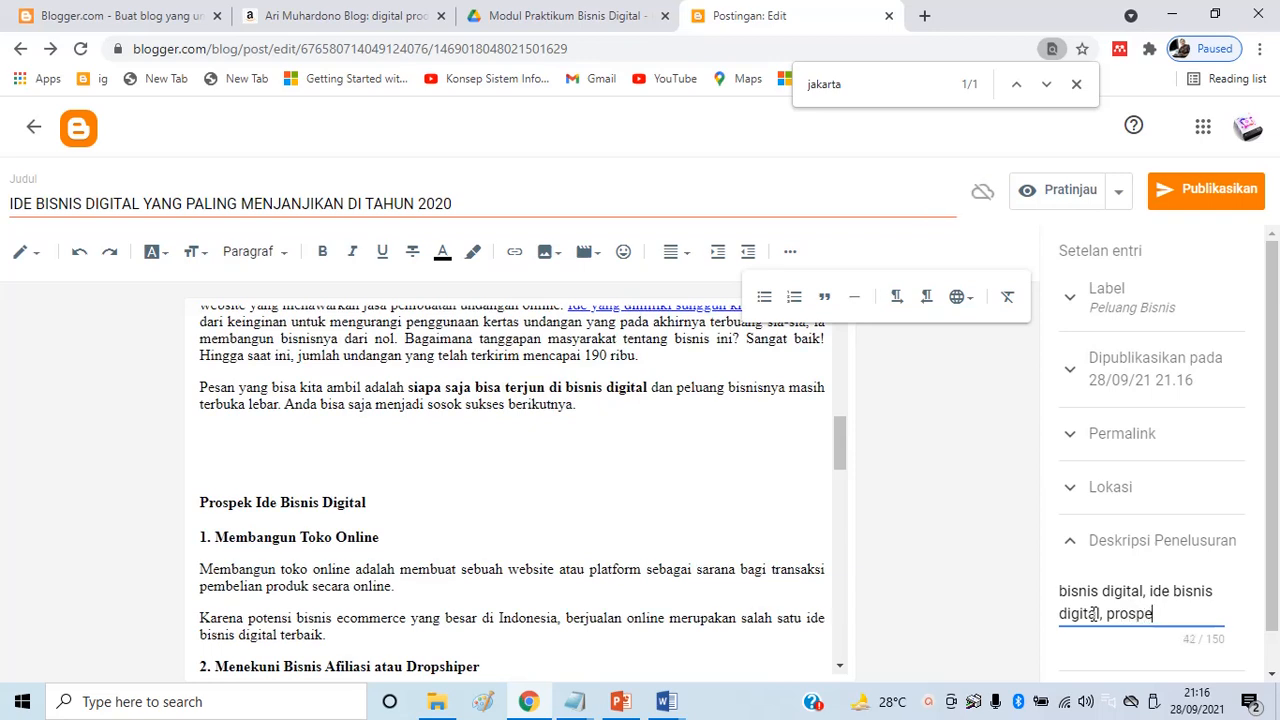
{"action": "type", "text": "k bisnis digital"}
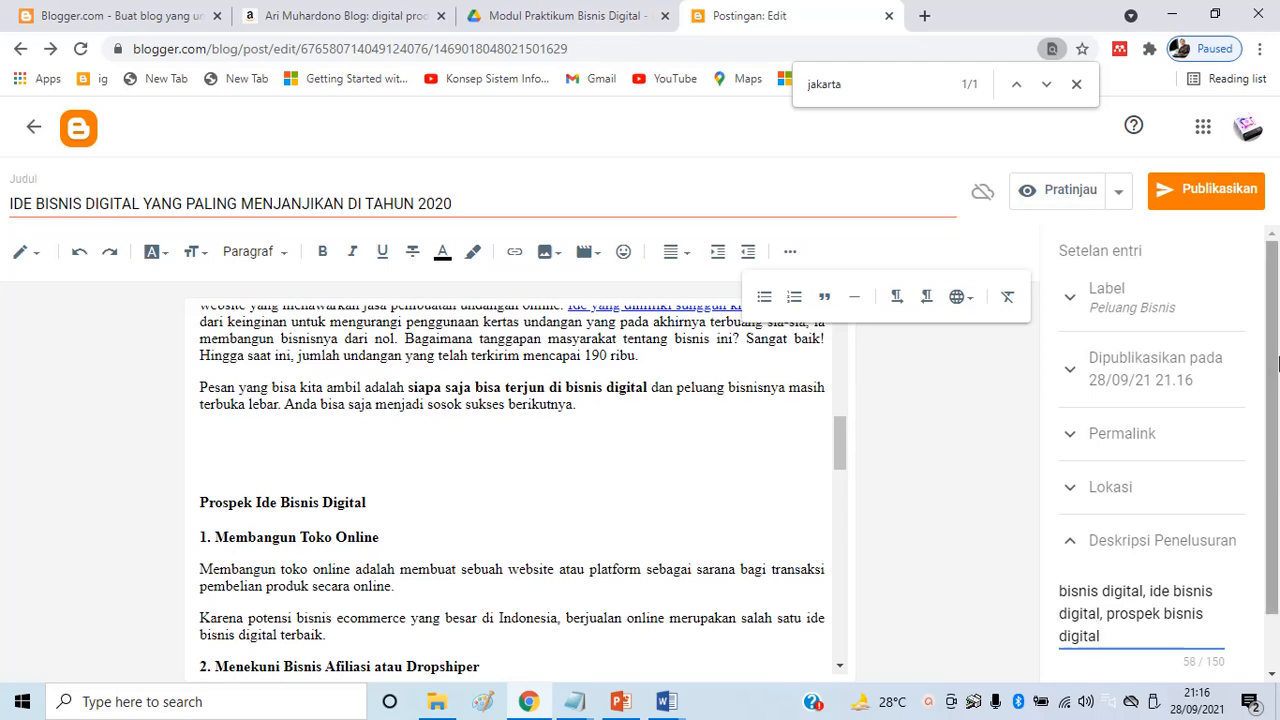
{"action": "scroll", "coordinate": [1250, 430], "scroll_direction": "down", "scroll_amount": 1}
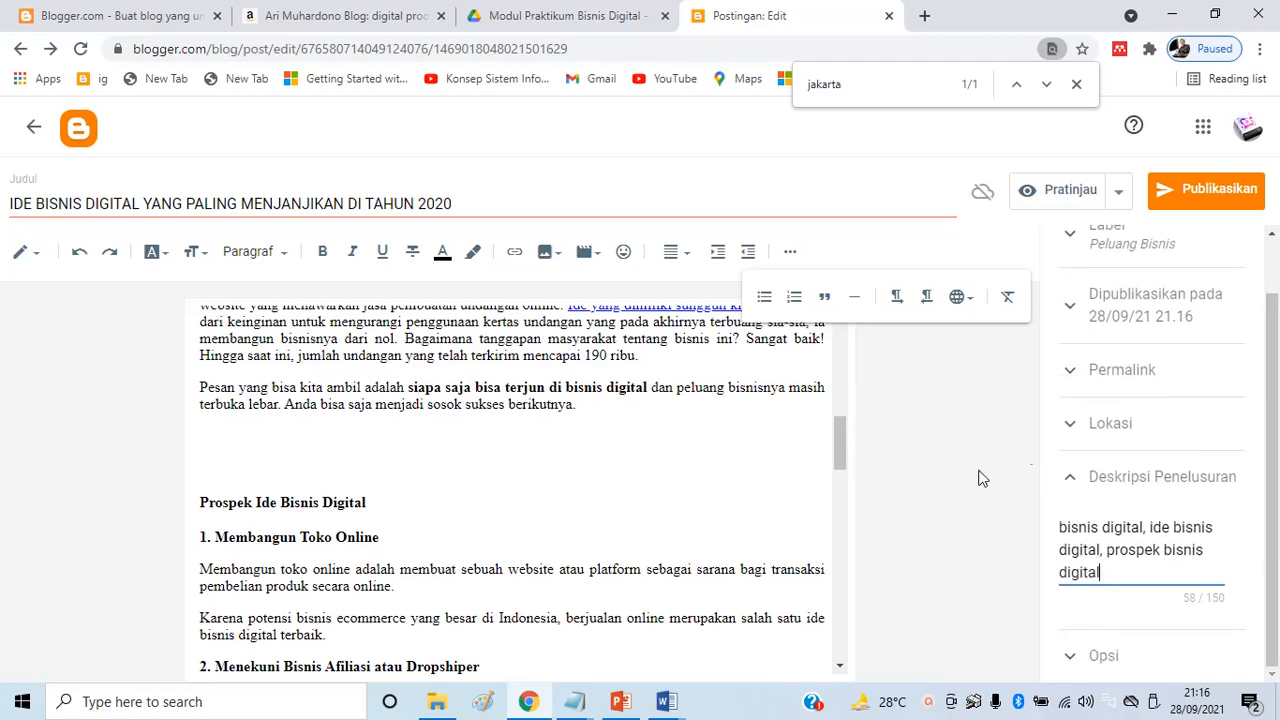
{"action": "left_click", "coordinate": [1203, 195]}
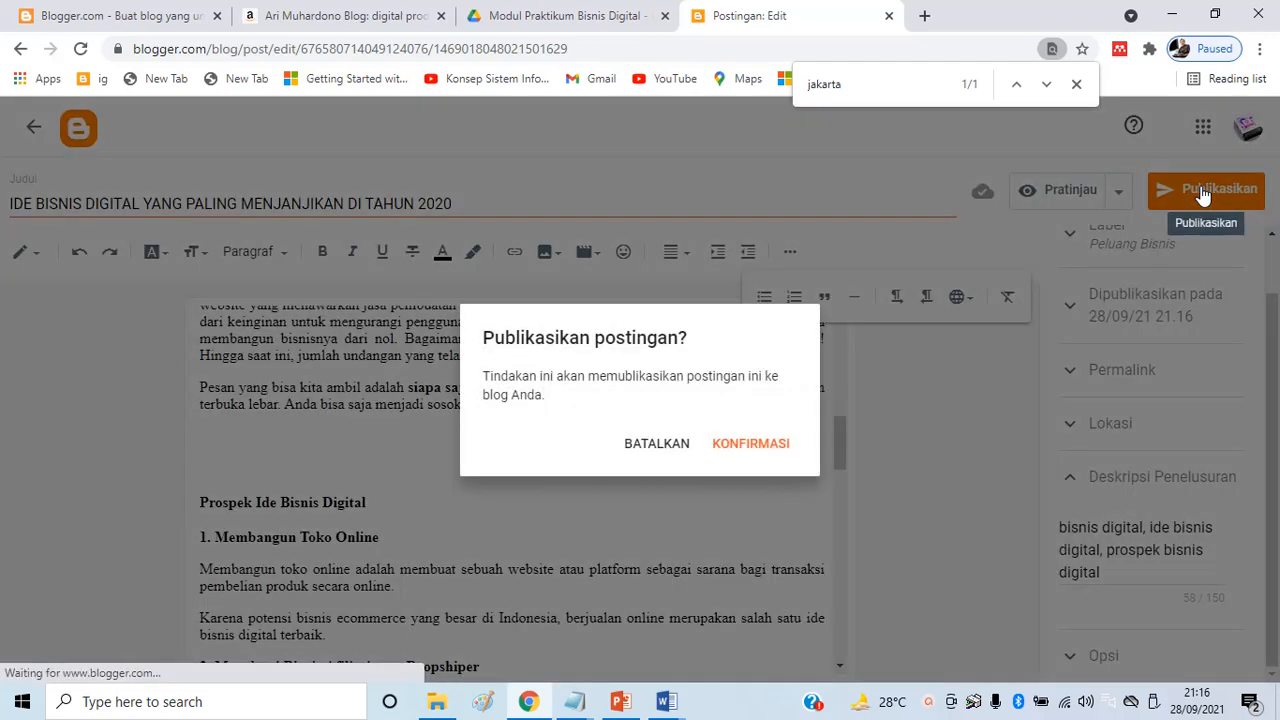
Confirm publishing the IDE BISNIS DIGITAL post, then open the live blog via Lihat blog
{"action": "left_click", "coordinate": [757, 445]}
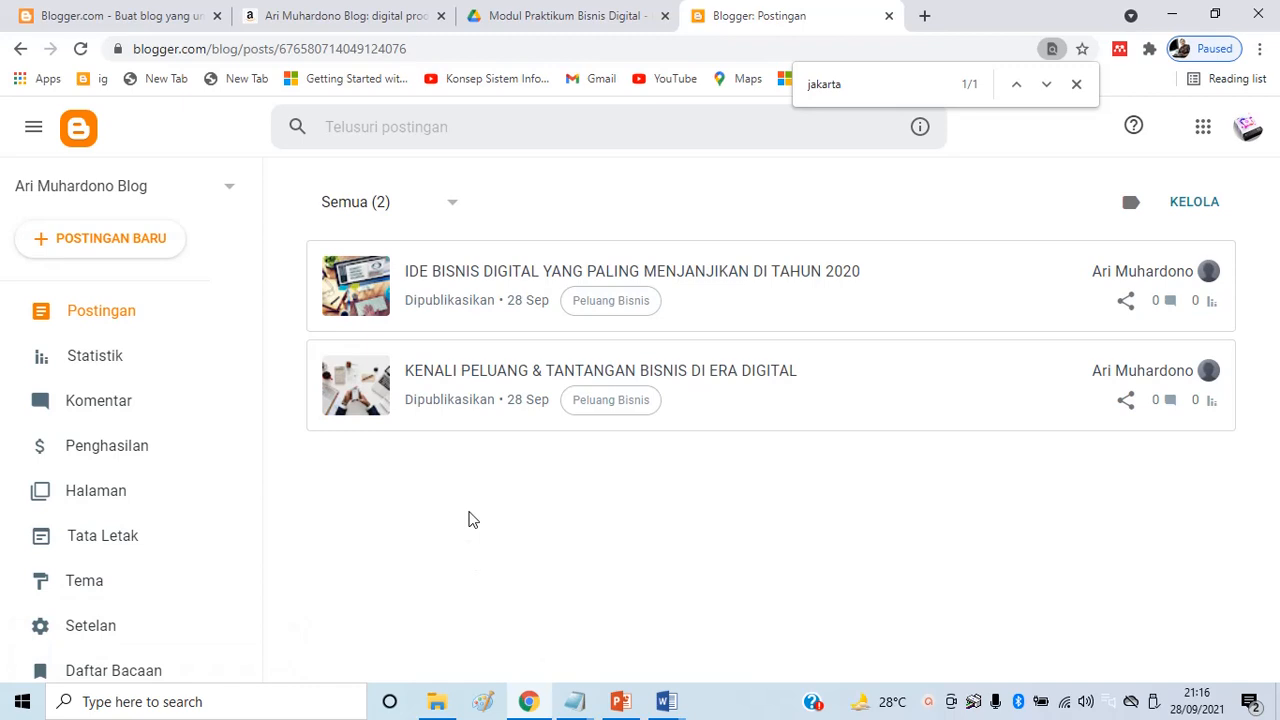
{"action": "scroll", "coordinate": [229, 586], "scroll_direction": "down", "scroll_amount": 2}
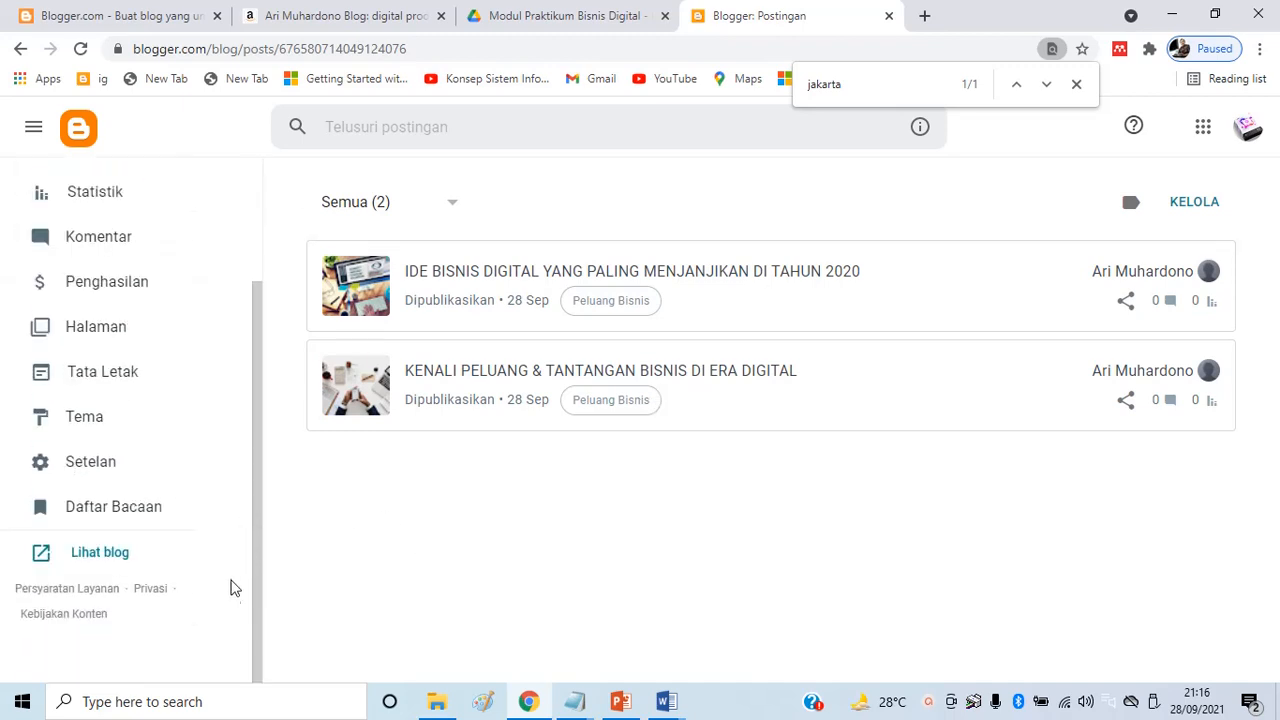
{"action": "left_click", "coordinate": [99, 555]}
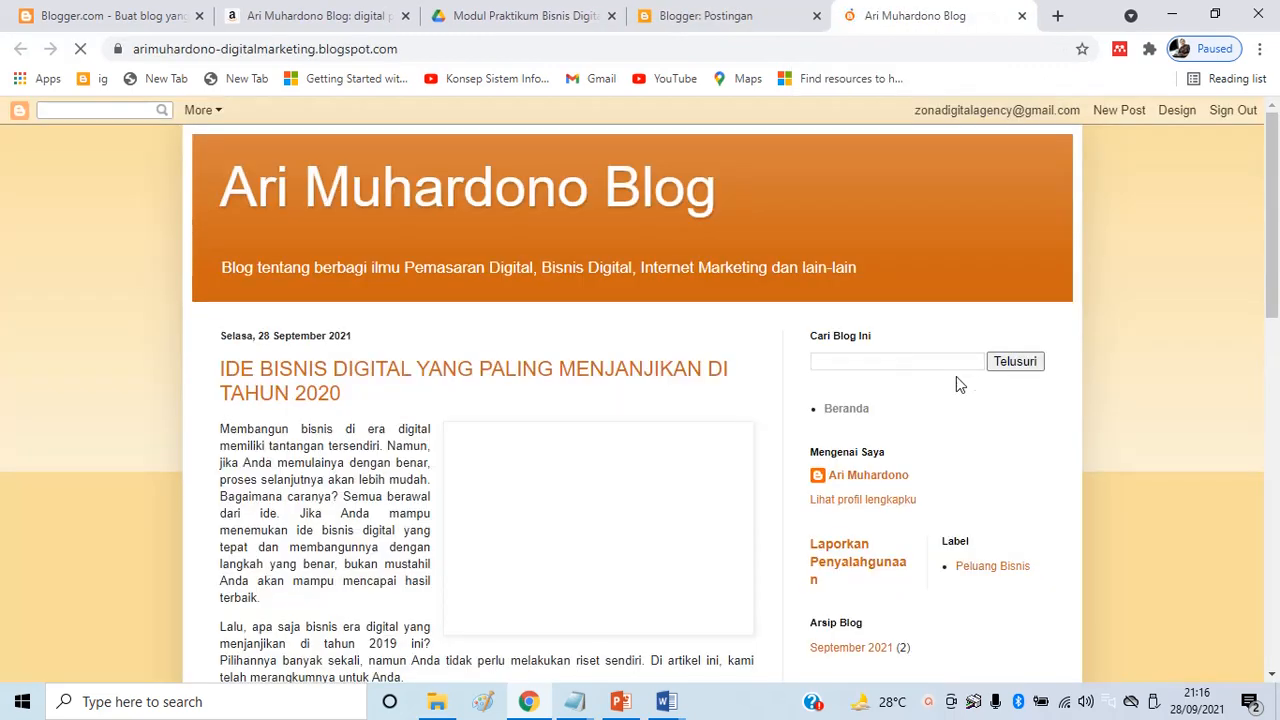
{"action": "scroll", "coordinate": [702, 426], "scroll_direction": "down", "scroll_amount": 5}
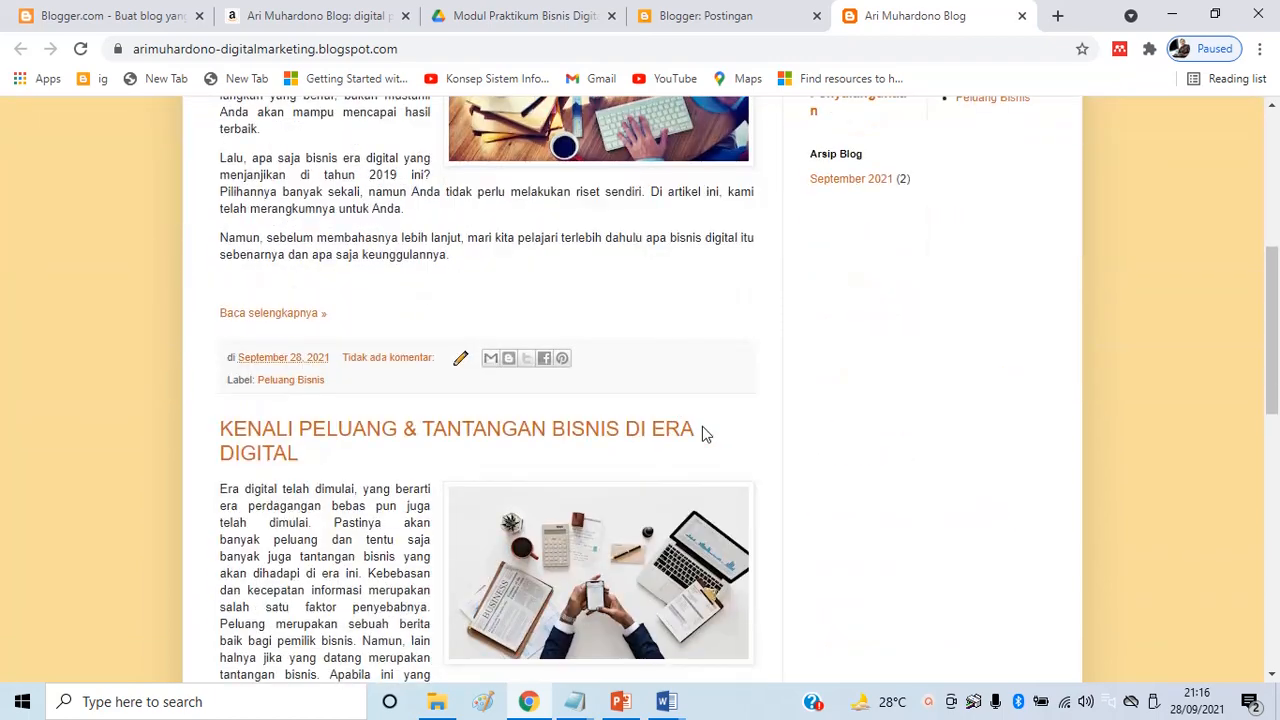
{"action": "scroll", "coordinate": [702, 430], "scroll_direction": "down", "scroll_amount": 5}
{"action": "scroll", "coordinate": [609, 380], "scroll_direction": "up", "scroll_amount": 7}
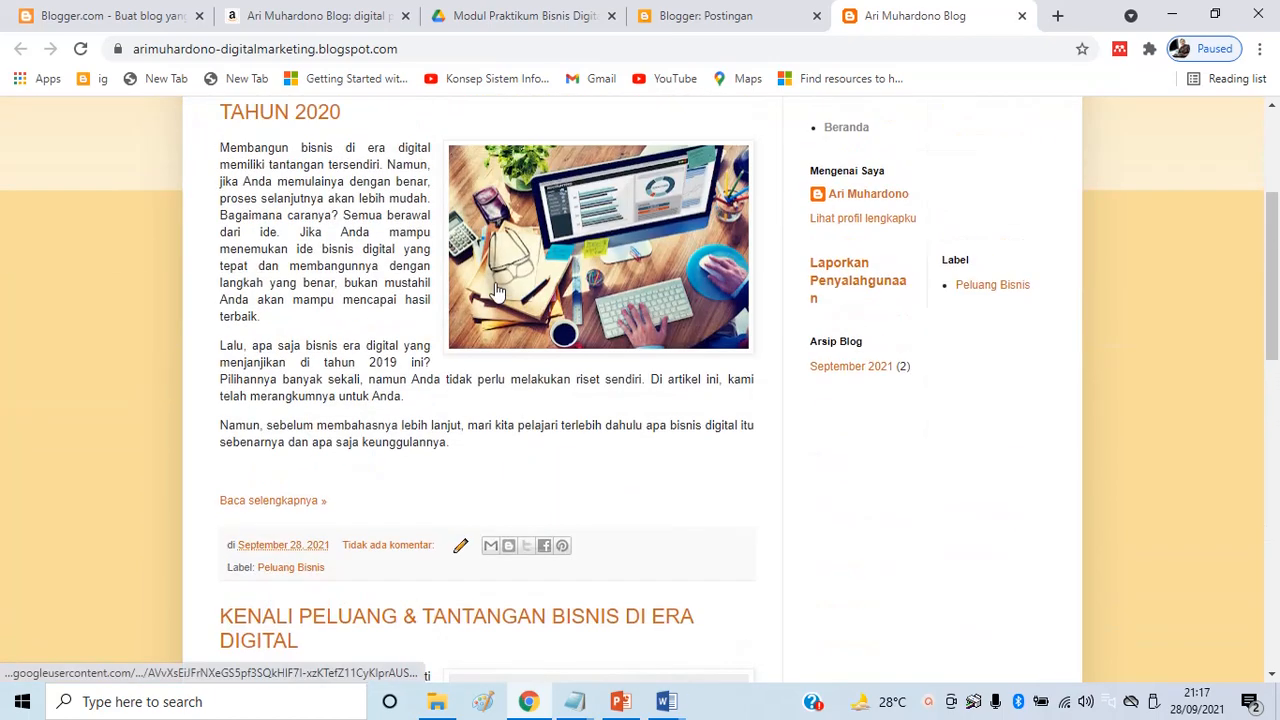
{"action": "scroll", "coordinate": [503, 295], "scroll_direction": "up", "scroll_amount": 3}
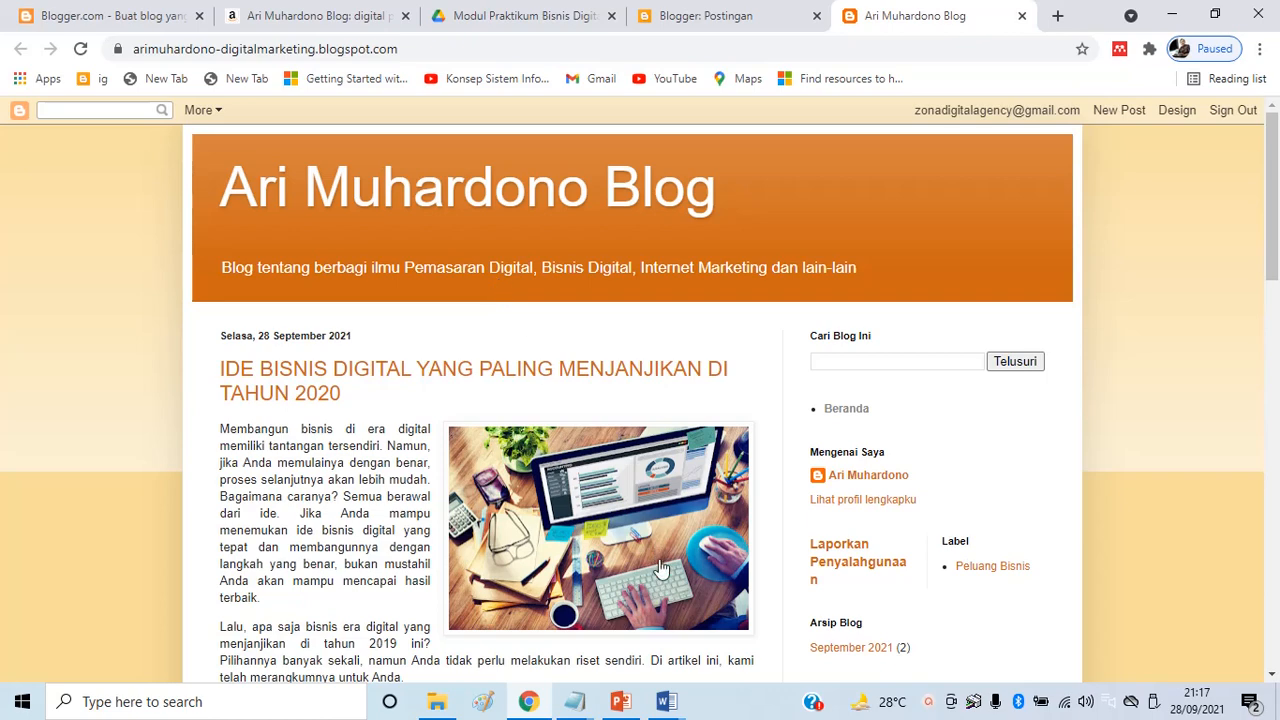
{"action": "mouse_move", "coordinate": [686, 688]}
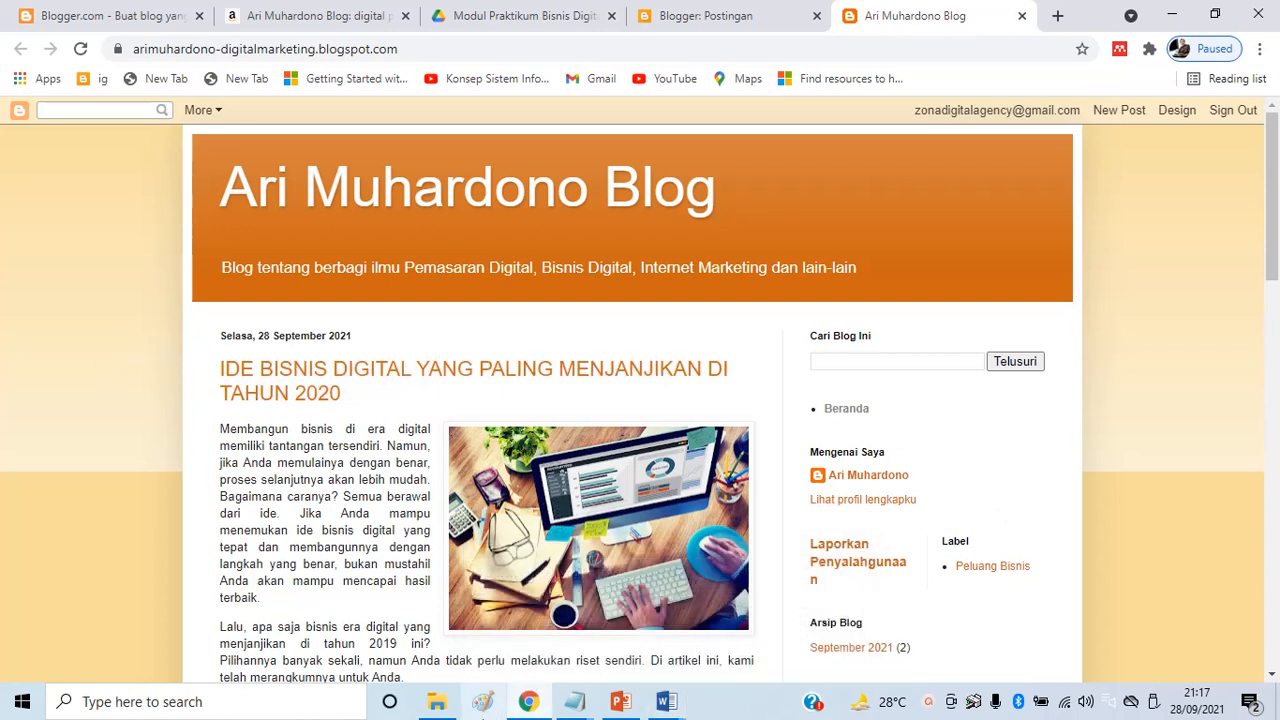
{"action": "mouse_move", "coordinate": [442, 702]}
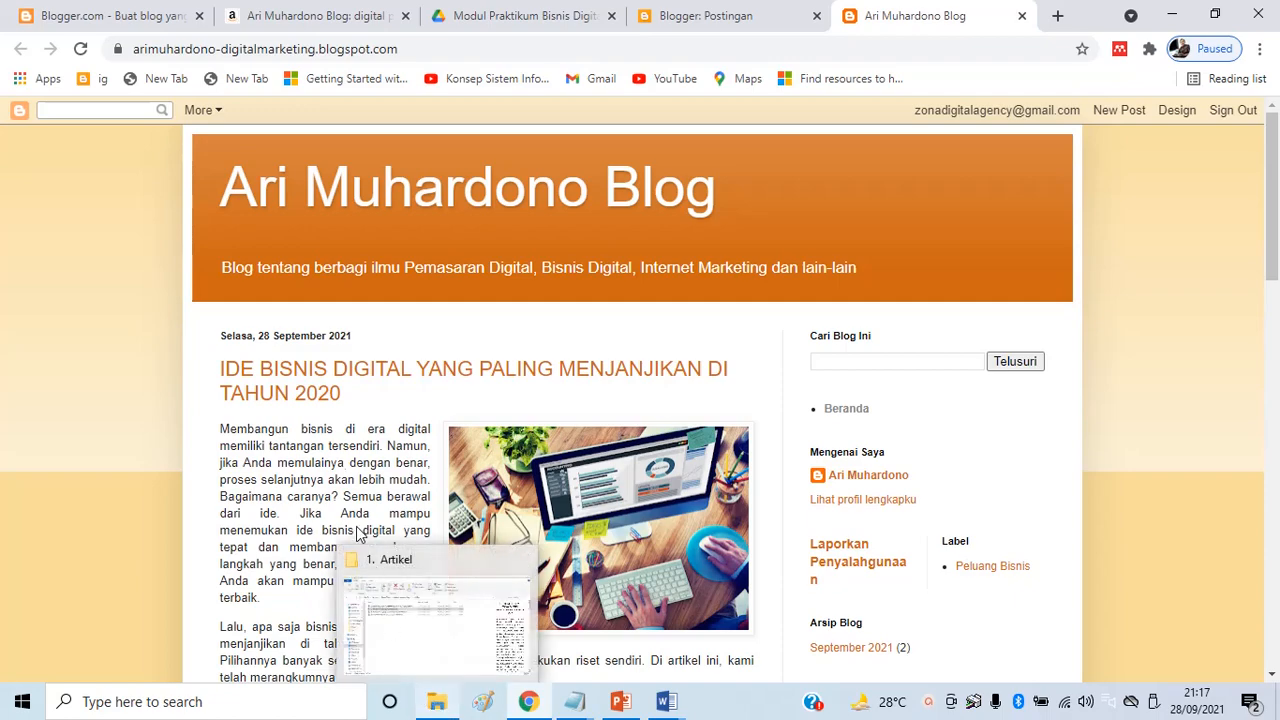
{"action": "scroll", "coordinate": [620, 560], "scroll_direction": "down", "scroll_amount": 15}
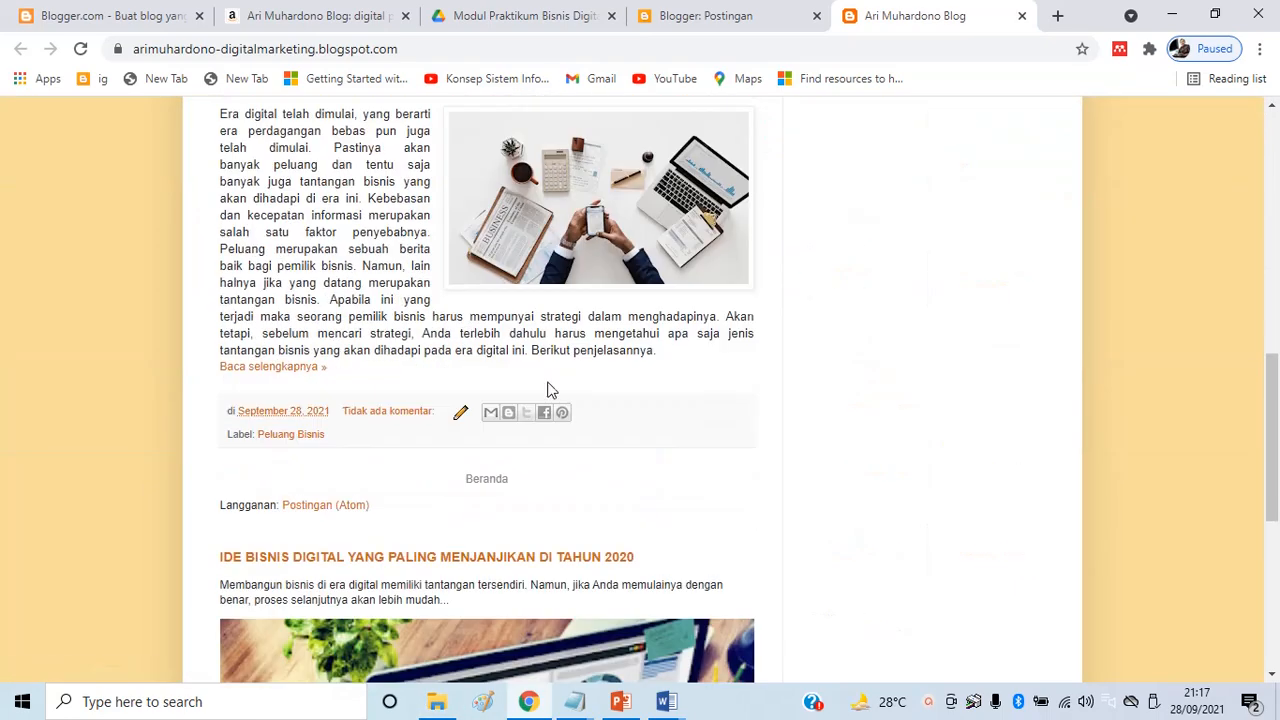
{"action": "scroll", "coordinate": [555, 366], "scroll_direction": "down", "scroll_amount": 2}
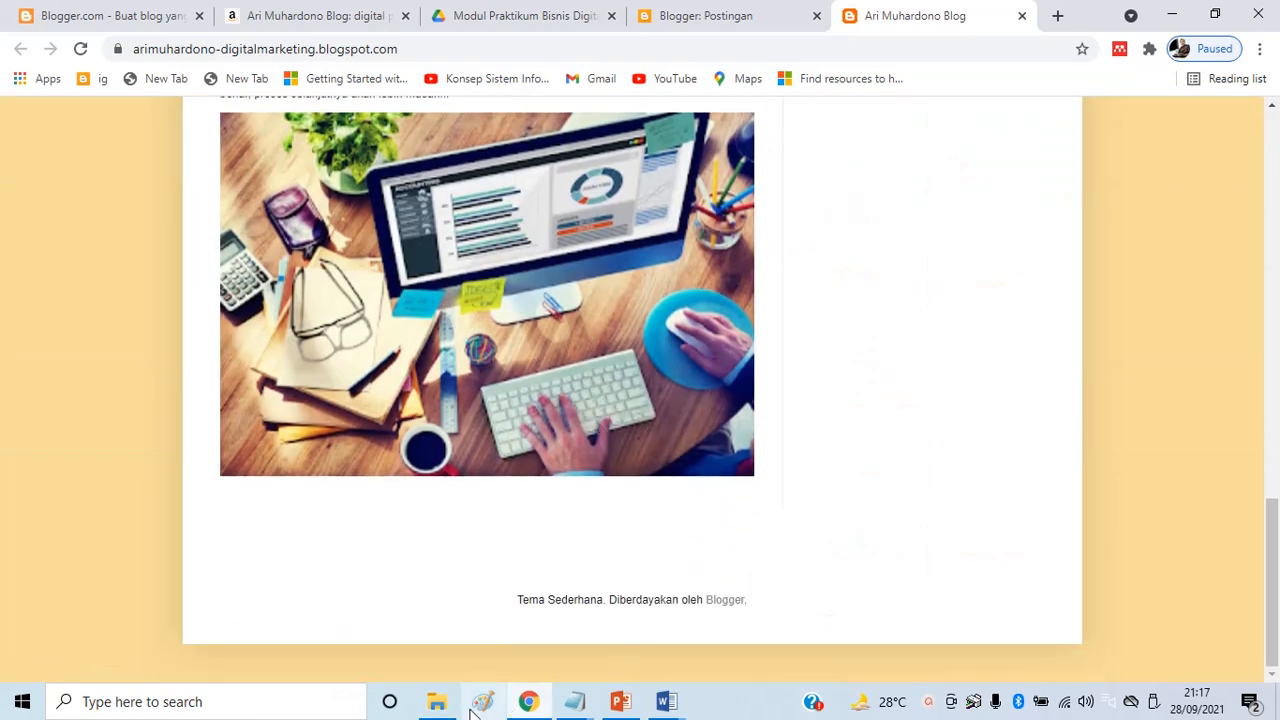
{"action": "left_click", "coordinate": [440, 703]}
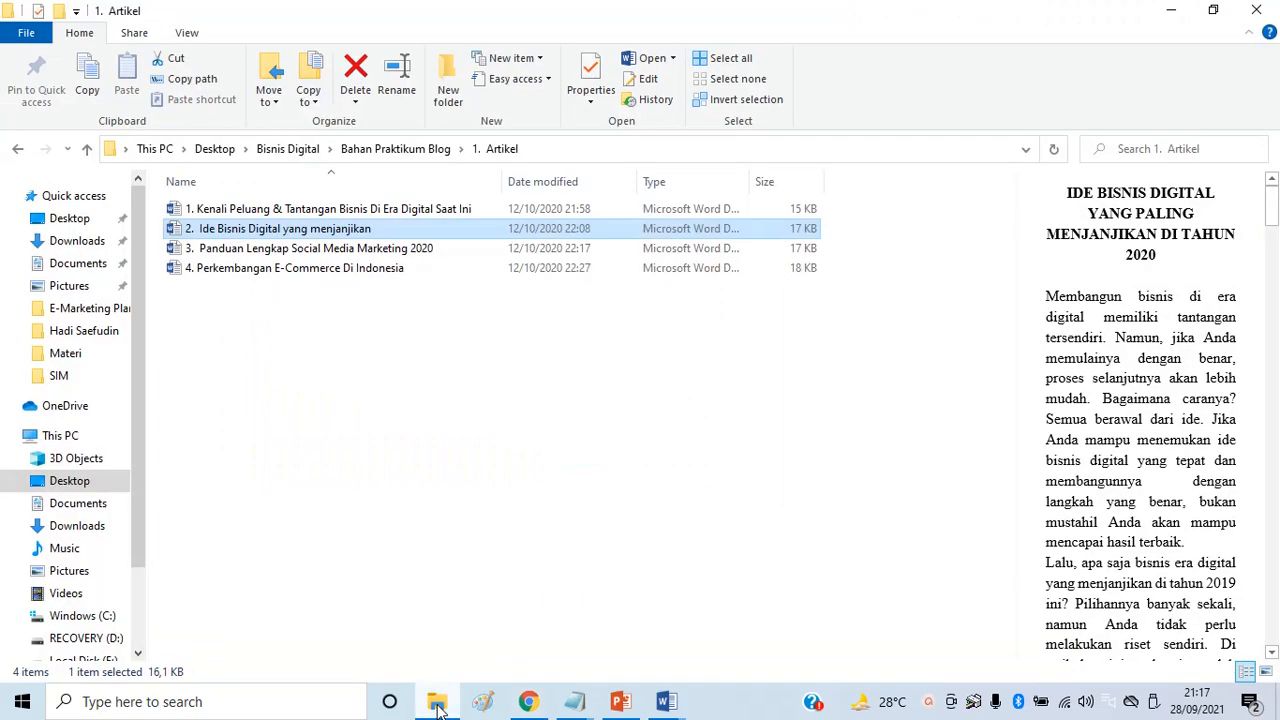
{"action": "left_click", "coordinate": [262, 248]}
{"action": "left_click", "coordinate": [255, 268]}
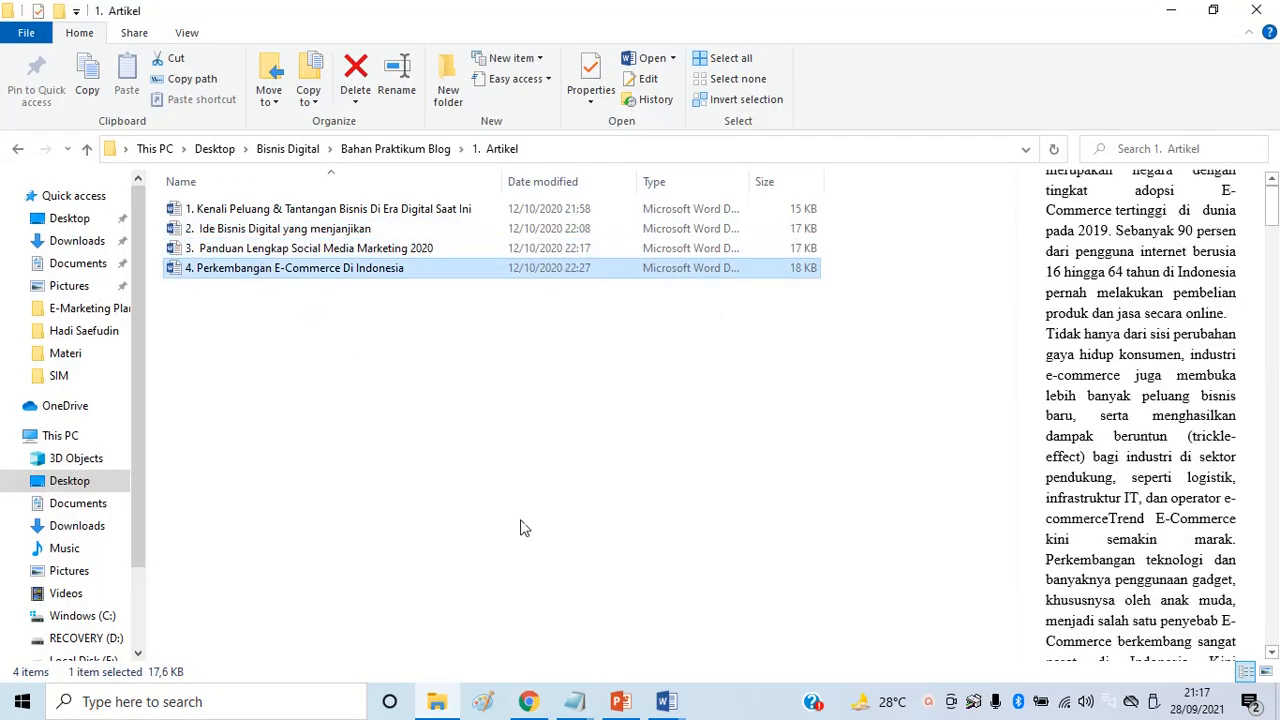
{"action": "left_click", "coordinate": [530, 701]}
{"action": "scroll", "coordinate": [610, 440], "scroll_direction": "up", "scroll_amount": 15}
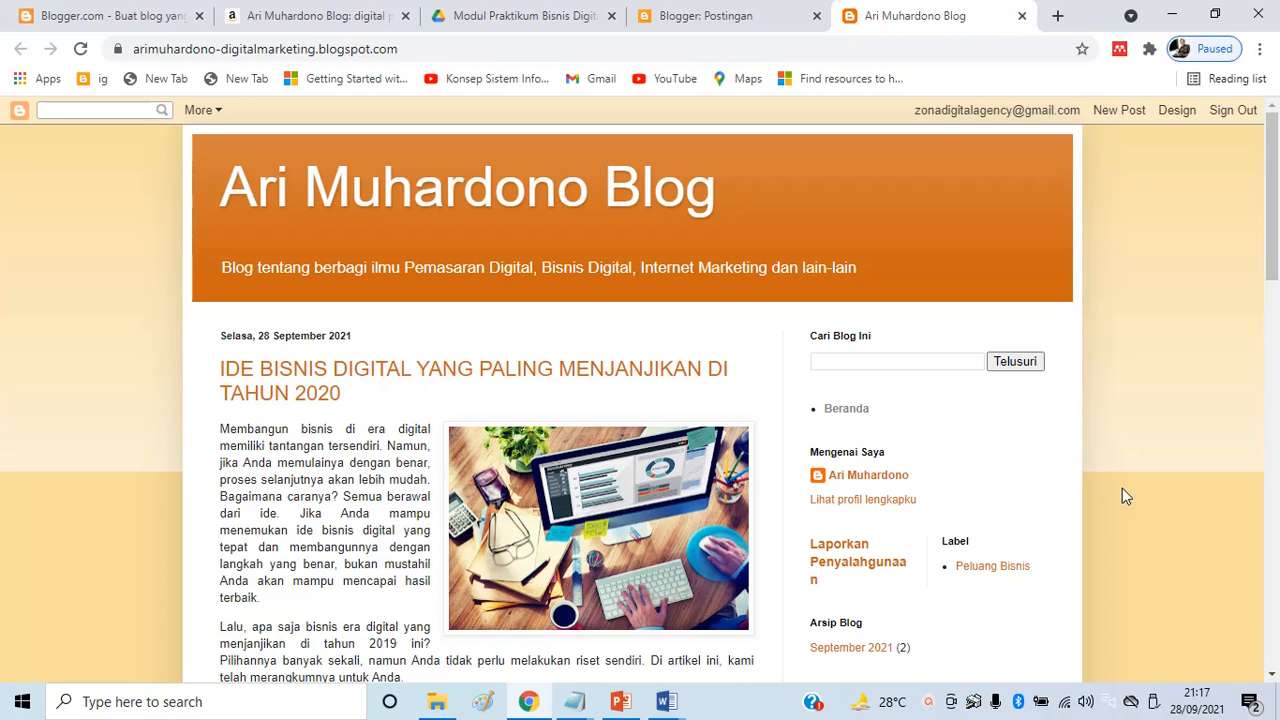
{"action": "scroll", "coordinate": [1143, 482], "scroll_direction": "down", "scroll_amount": 1}
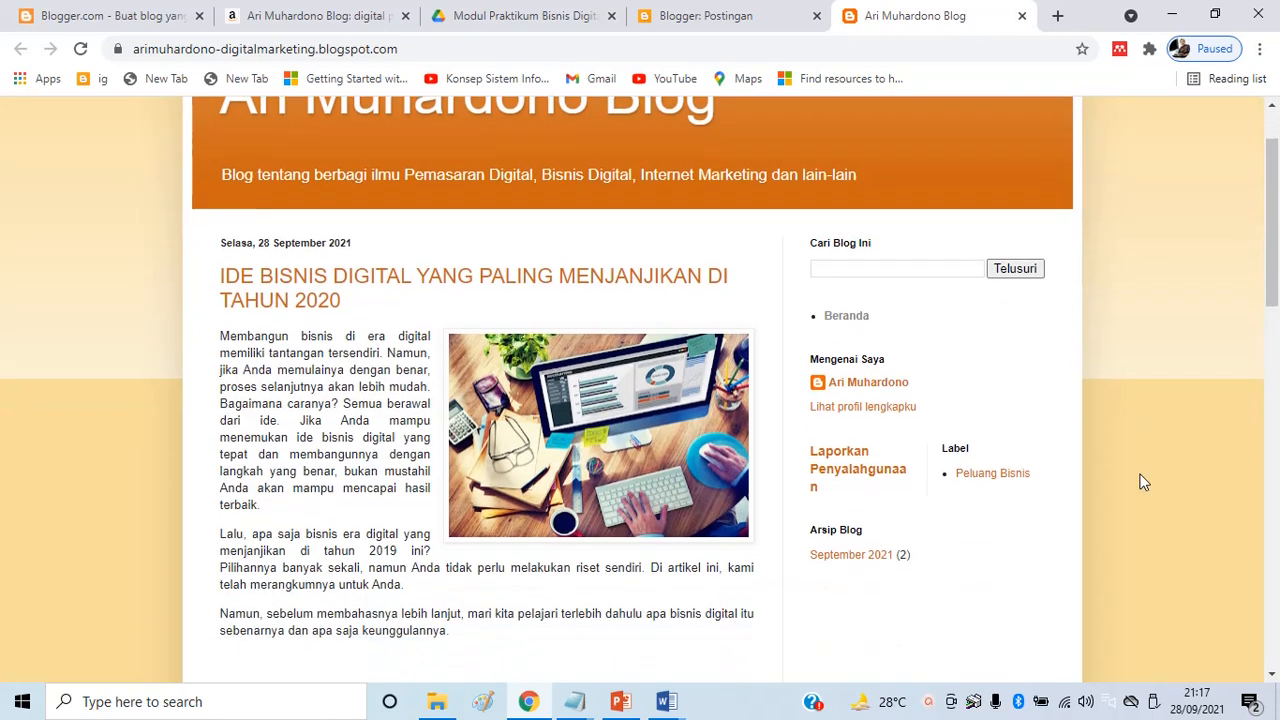
{"action": "scroll", "coordinate": [370, 340], "scroll_direction": "up", "scroll_amount": 1}
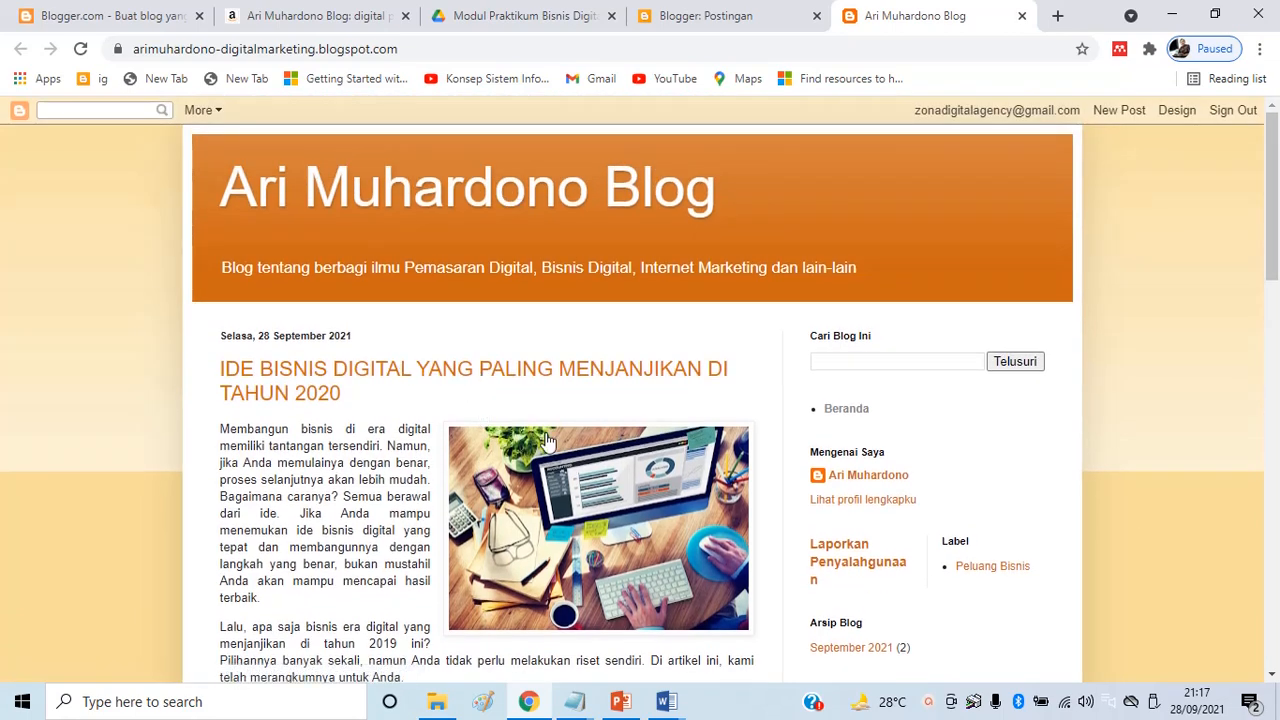
{"action": "scroll", "coordinate": [366, 414], "scroll_direction": "down", "scroll_amount": 3}
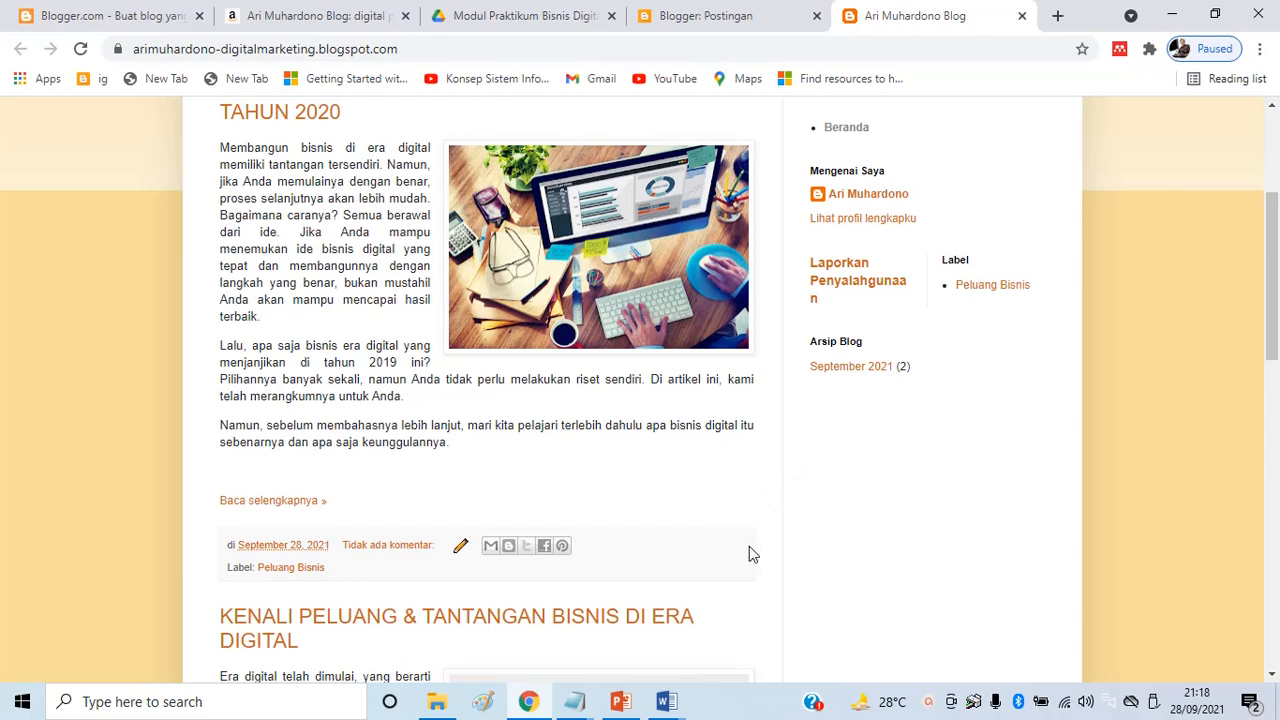
{"action": "scroll", "coordinate": [763, 538], "scroll_direction": "up", "scroll_amount": 3}
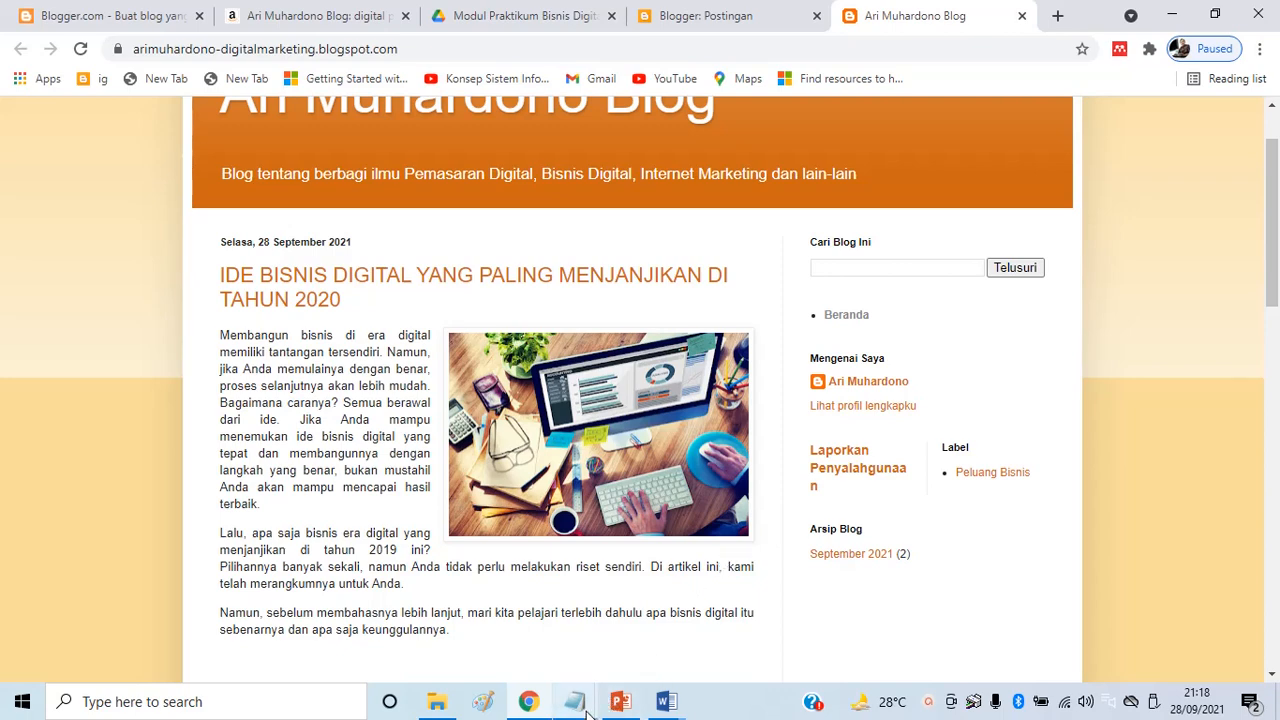
{"action": "mouse_move", "coordinate": [588, 712]}
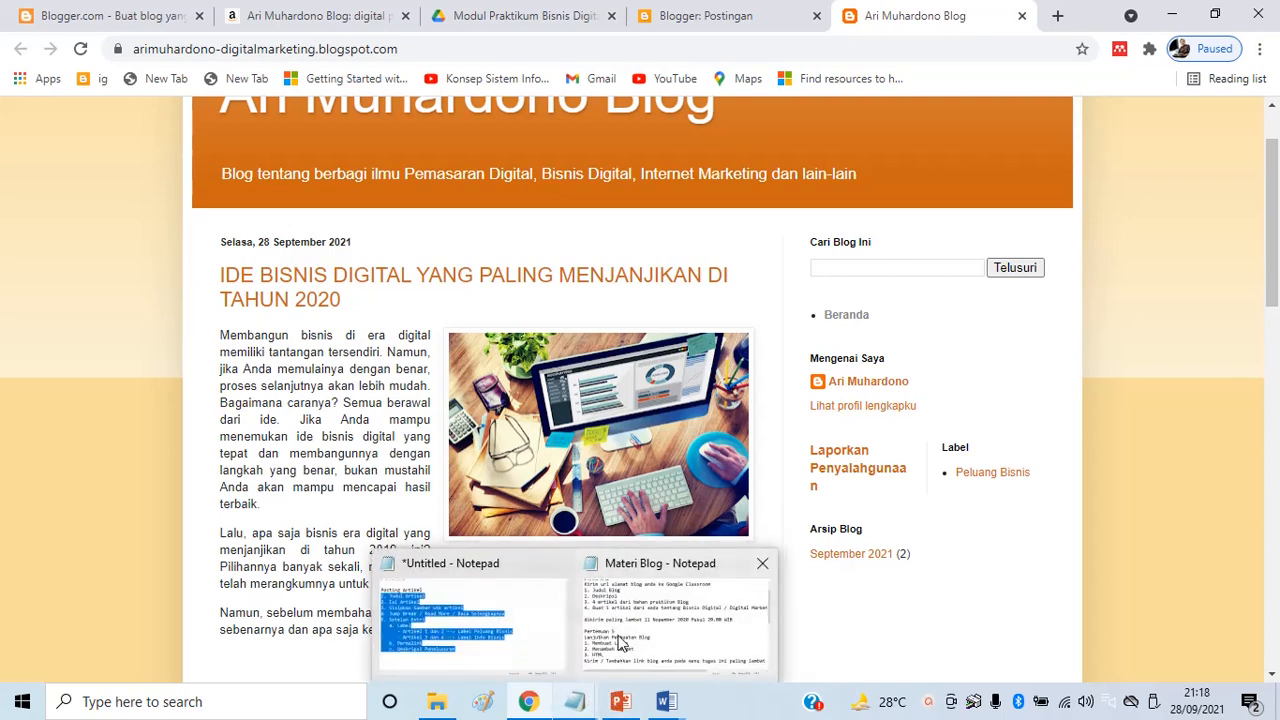
{"action": "left_click", "coordinate": [620, 641]}
{"action": "scroll", "coordinate": [395, 440], "scroll_direction": "down", "scroll_amount": 2}
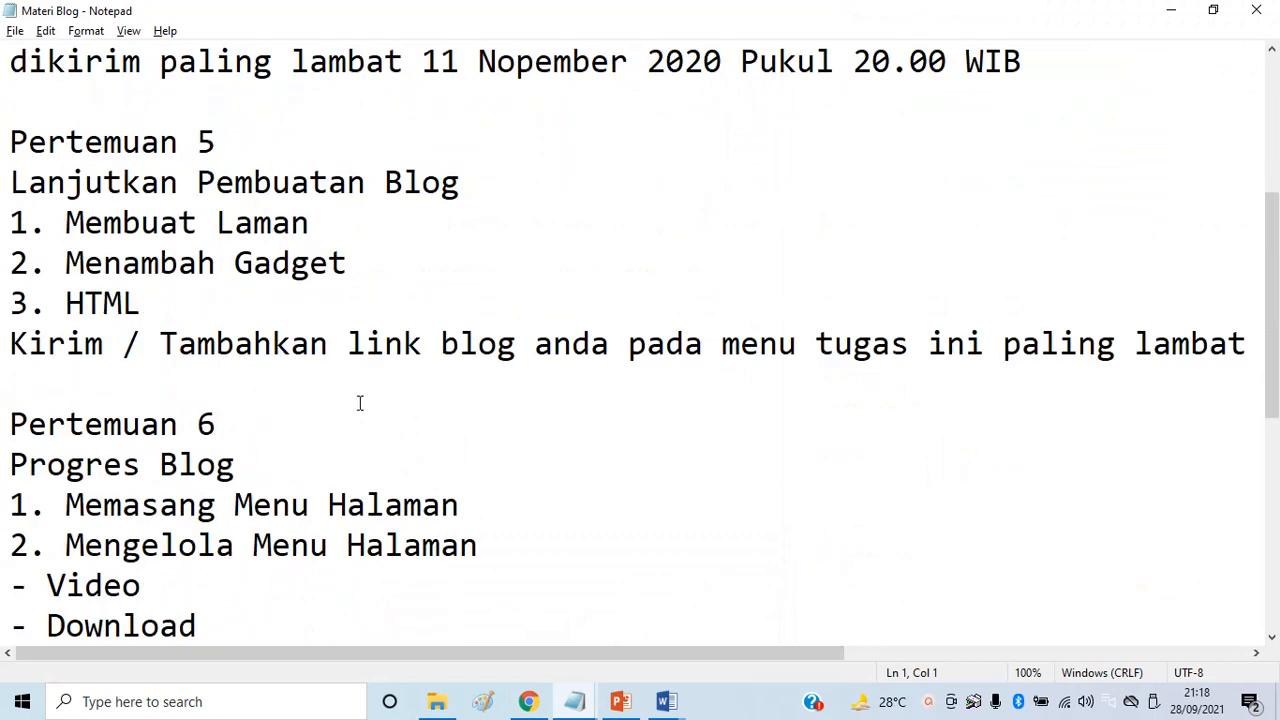
{"action": "scroll", "coordinate": [108, 220], "scroll_direction": "down", "scroll_amount": 1}
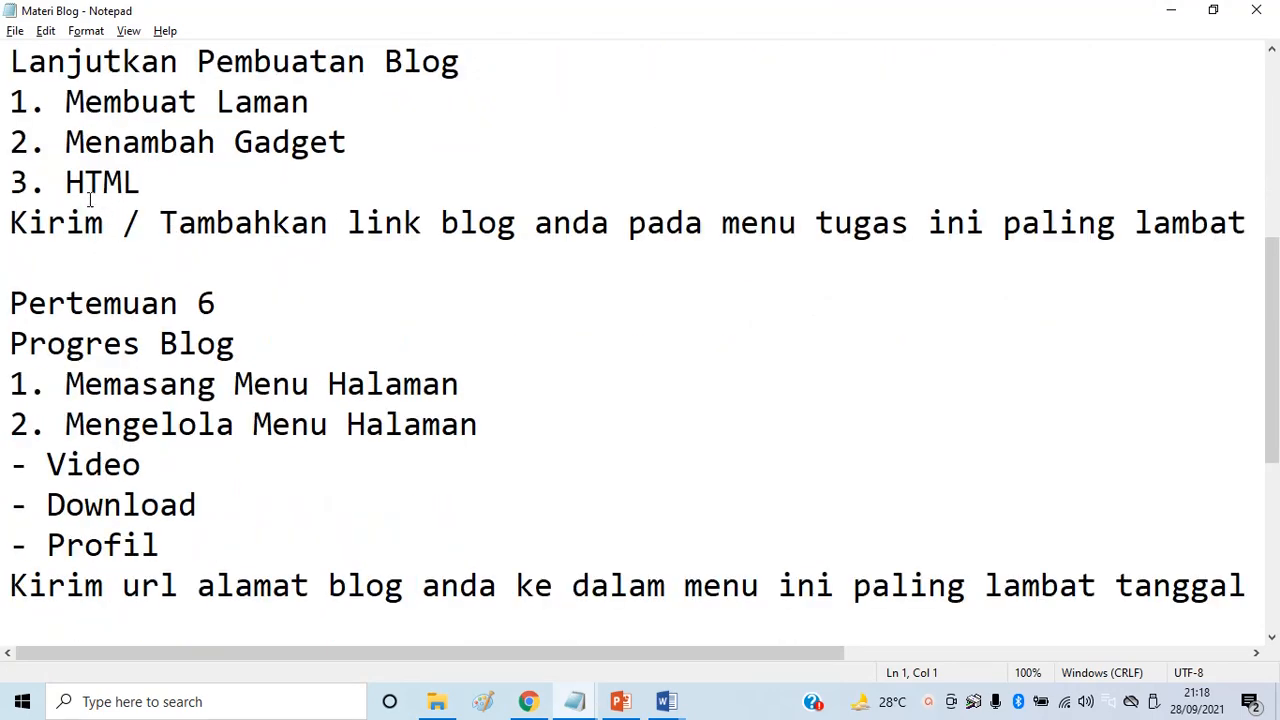
{"action": "left_click", "coordinate": [66, 102]}
{"action": "left_click_drag", "start_coordinate": [66, 102], "coordinate": [344, 174]}
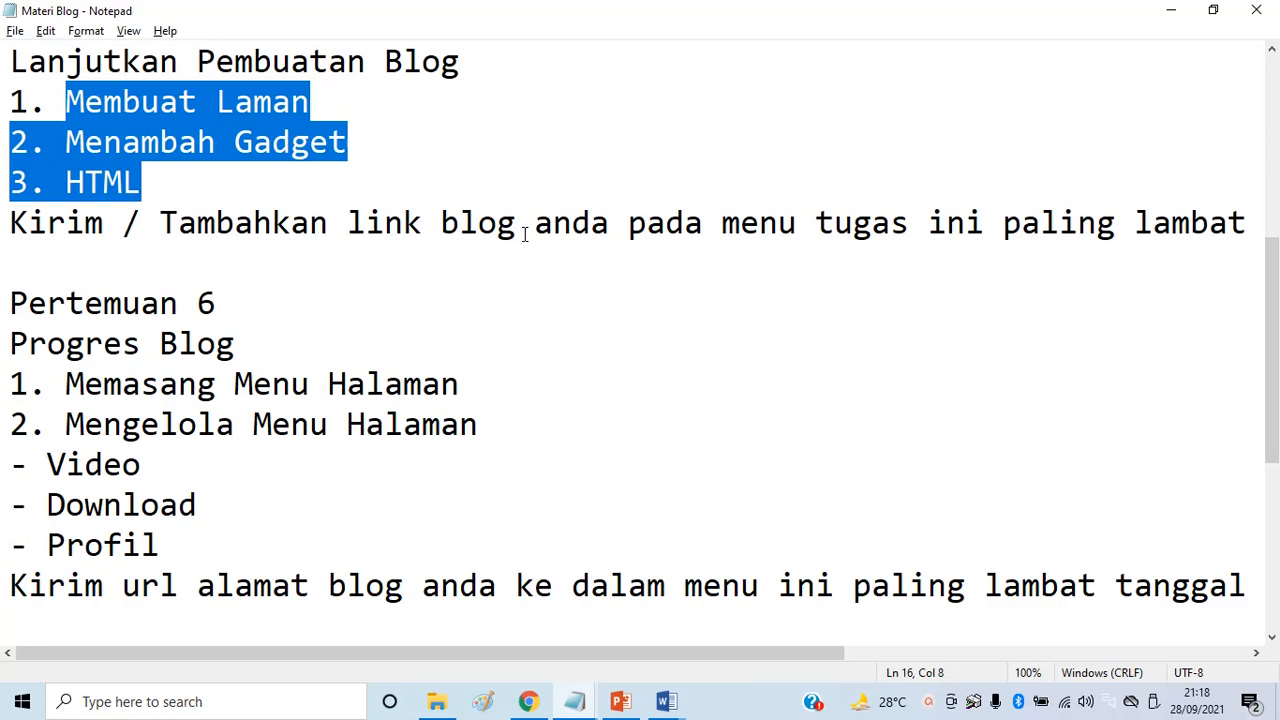
{"action": "left_click", "coordinate": [1172, 14]}
{"action": "scroll", "coordinate": [803, 440], "scroll_direction": "up", "scroll_amount": 1}
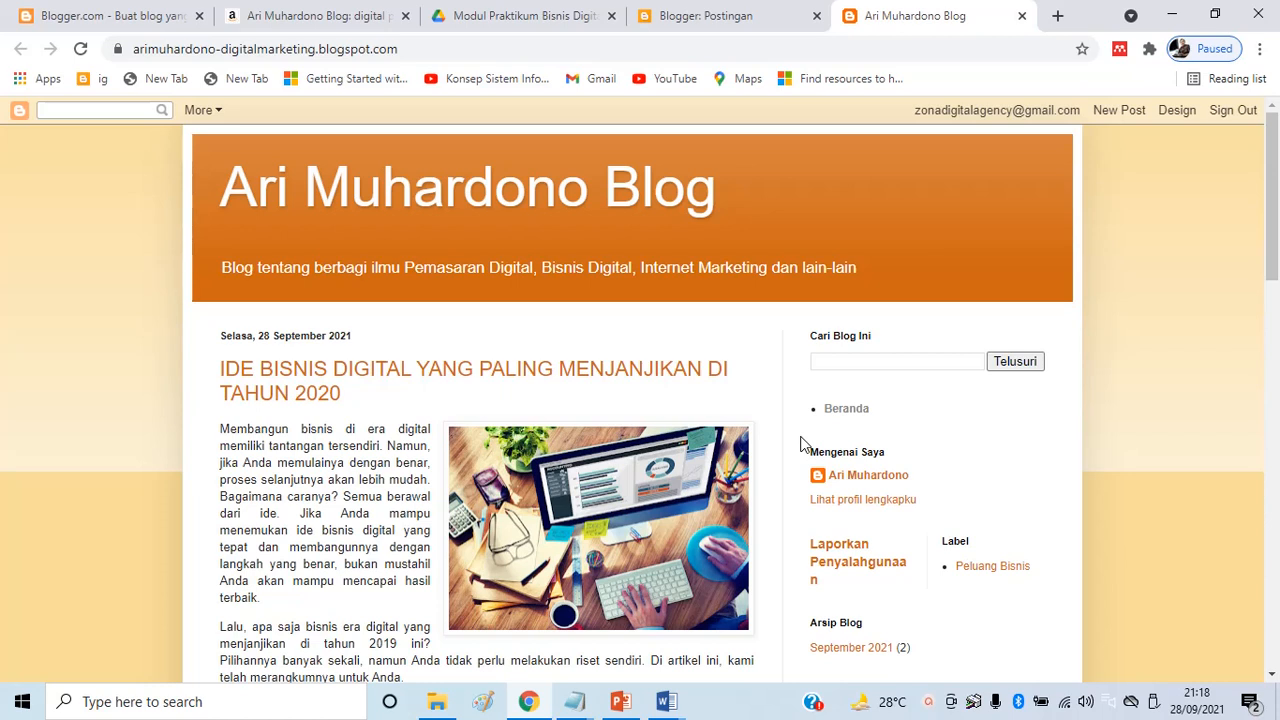
{"action": "left_click", "coordinate": [340, 20]}
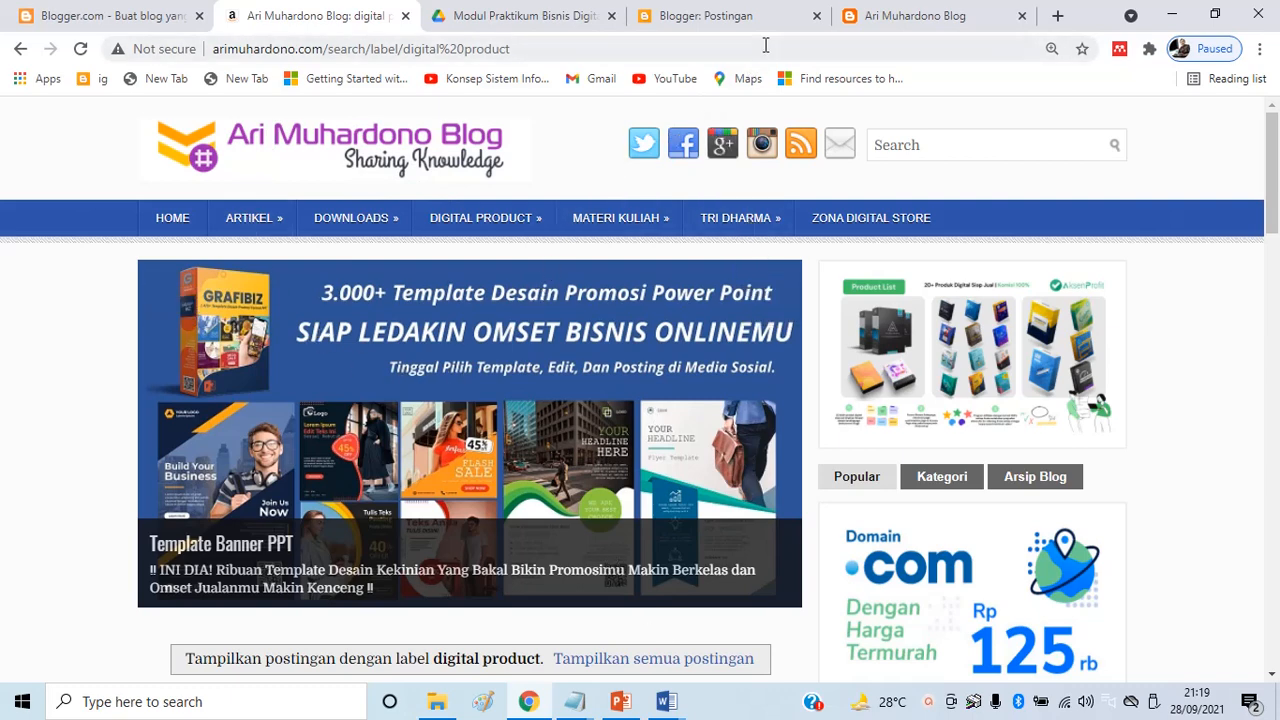
{"action": "left_click", "coordinate": [893, 18]}
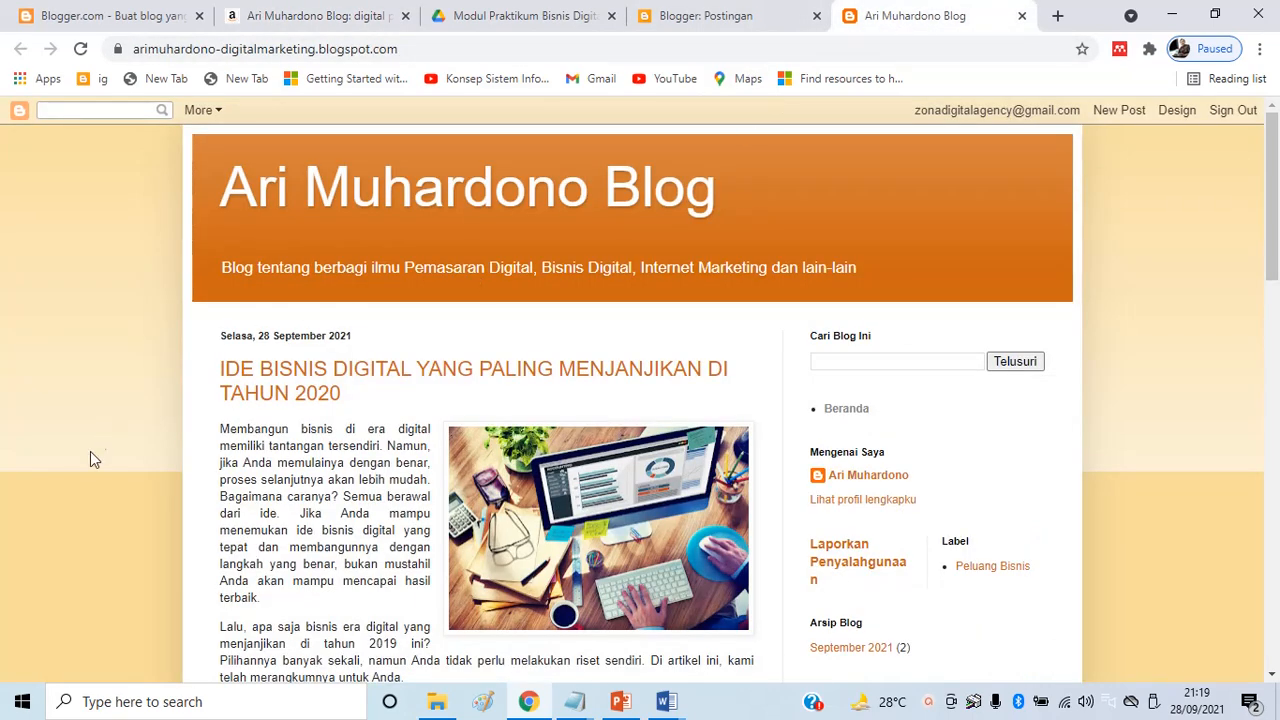